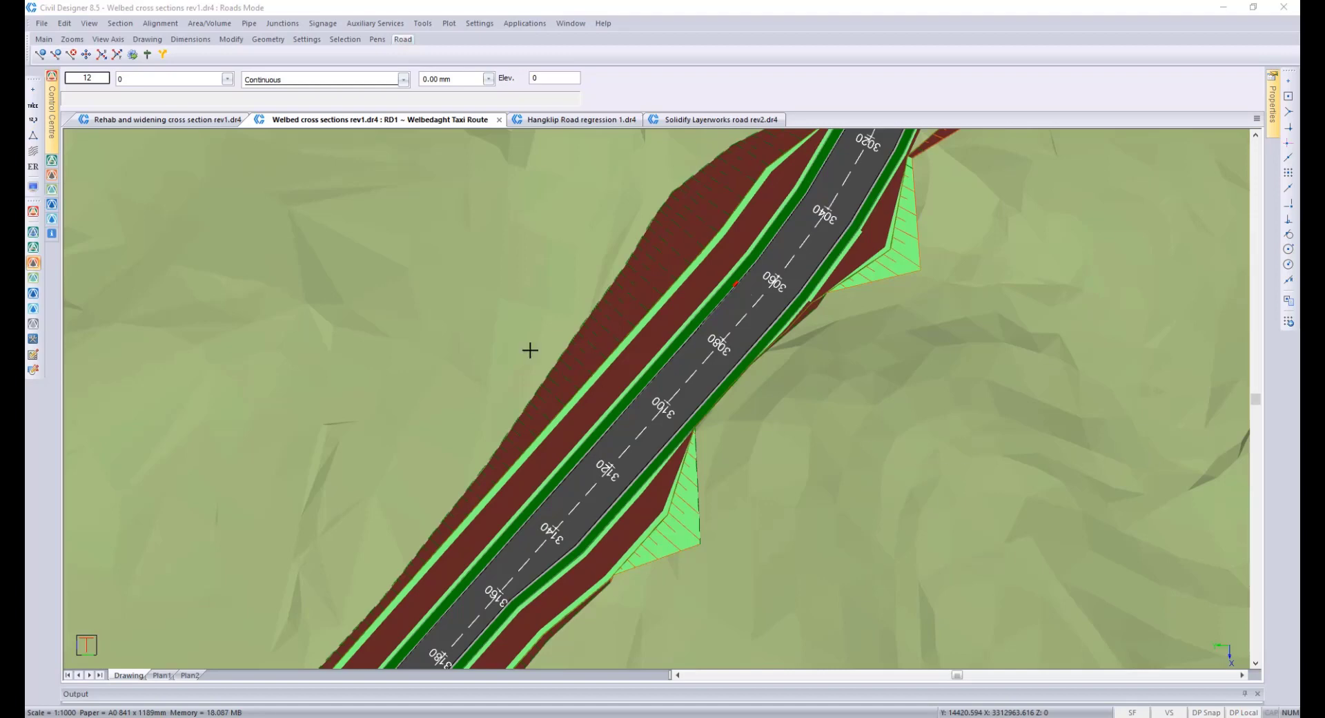
Step: Examine the road rehab and widening cross section drawing, and return to the Welbed cross sections drawing
left_click(135, 122)
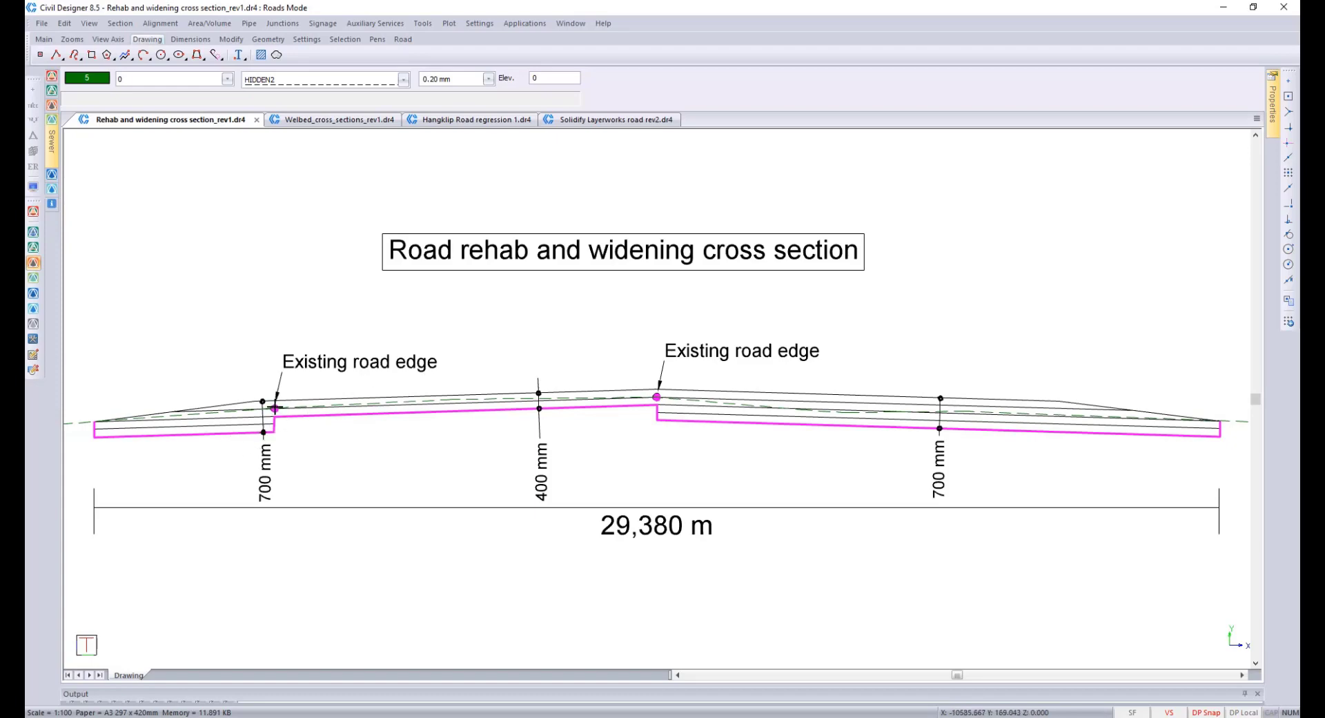
key("ctrl")
key("ctrl")
key("ctrl")
key("ctrl")
left_click(339, 124)
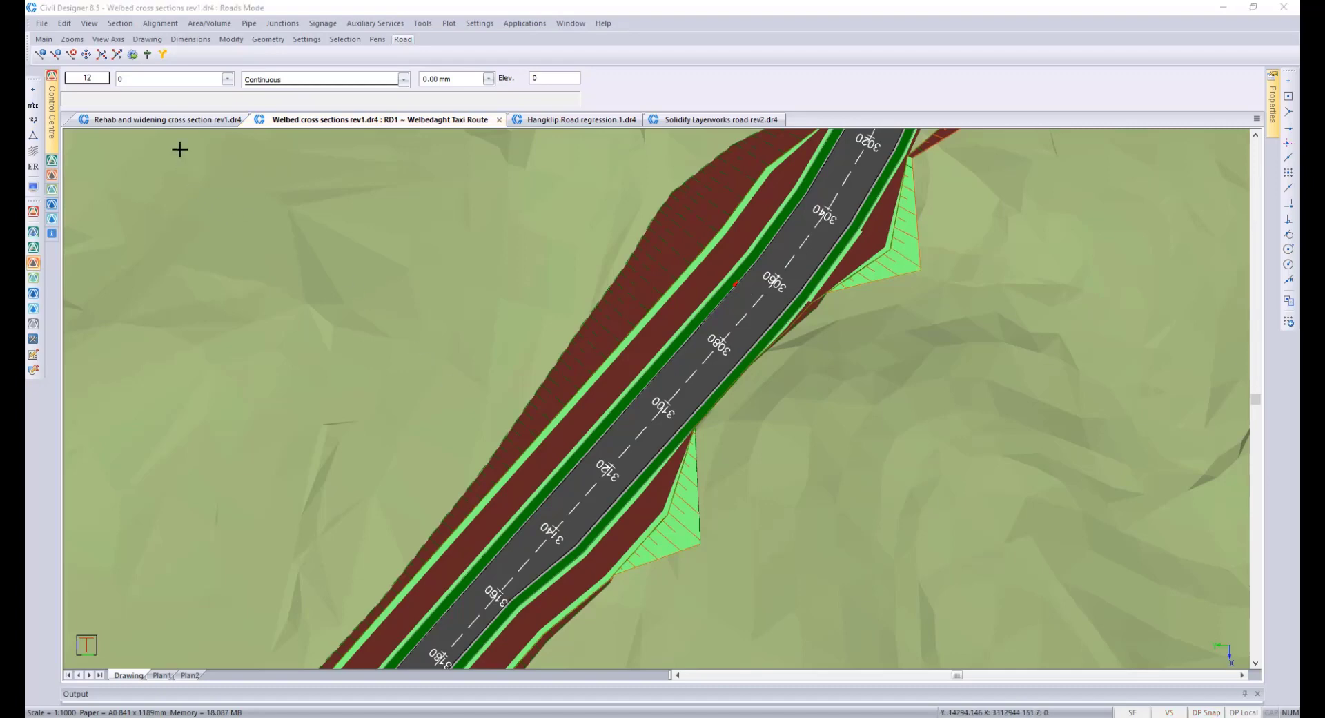
left_click(120, 24)
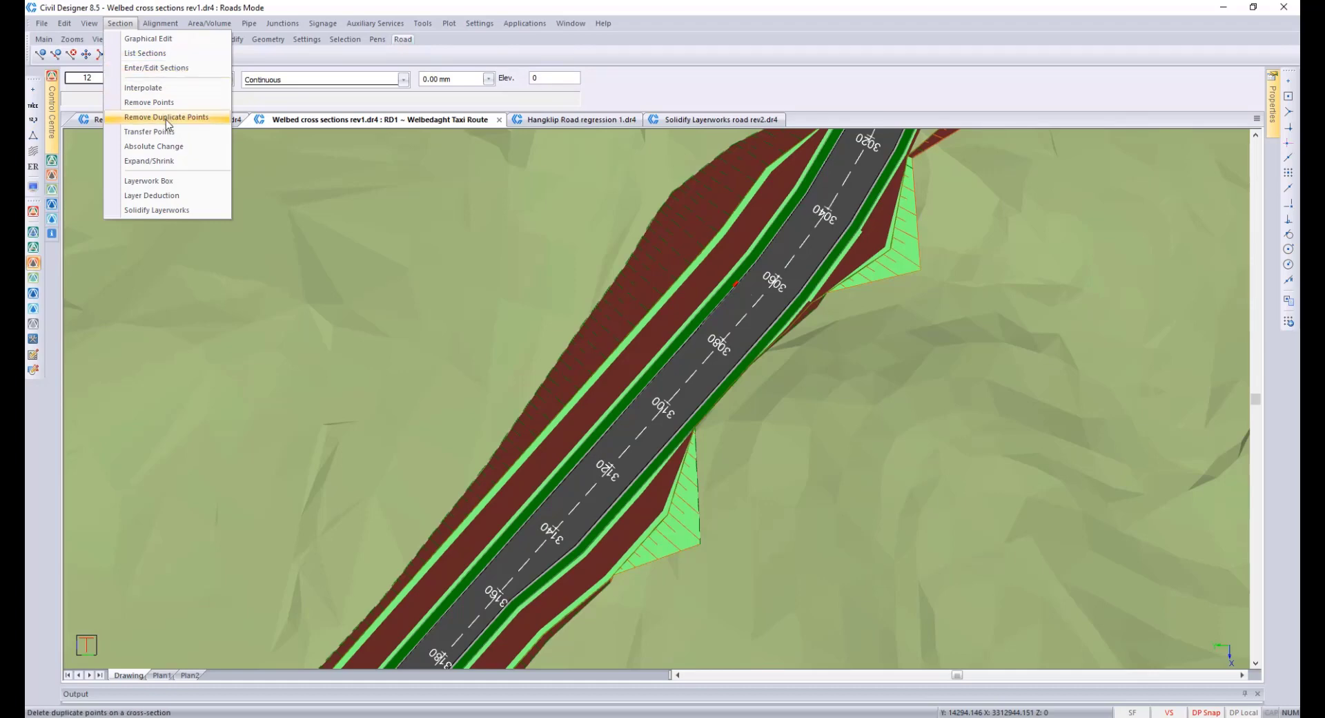
left_click(188, 210)
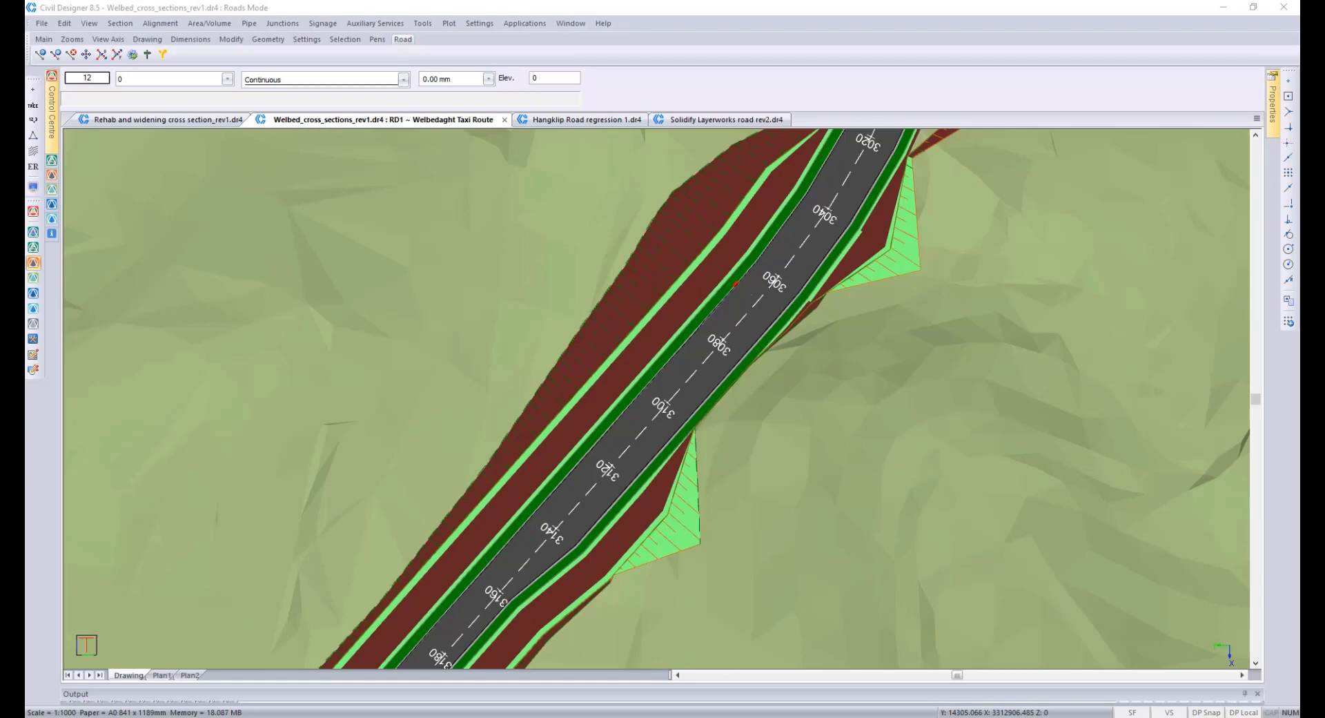
Step: Review the Report Quantities for the default combined roads and the RD1 areas and layerworks, then close the report
left_click(207, 23)
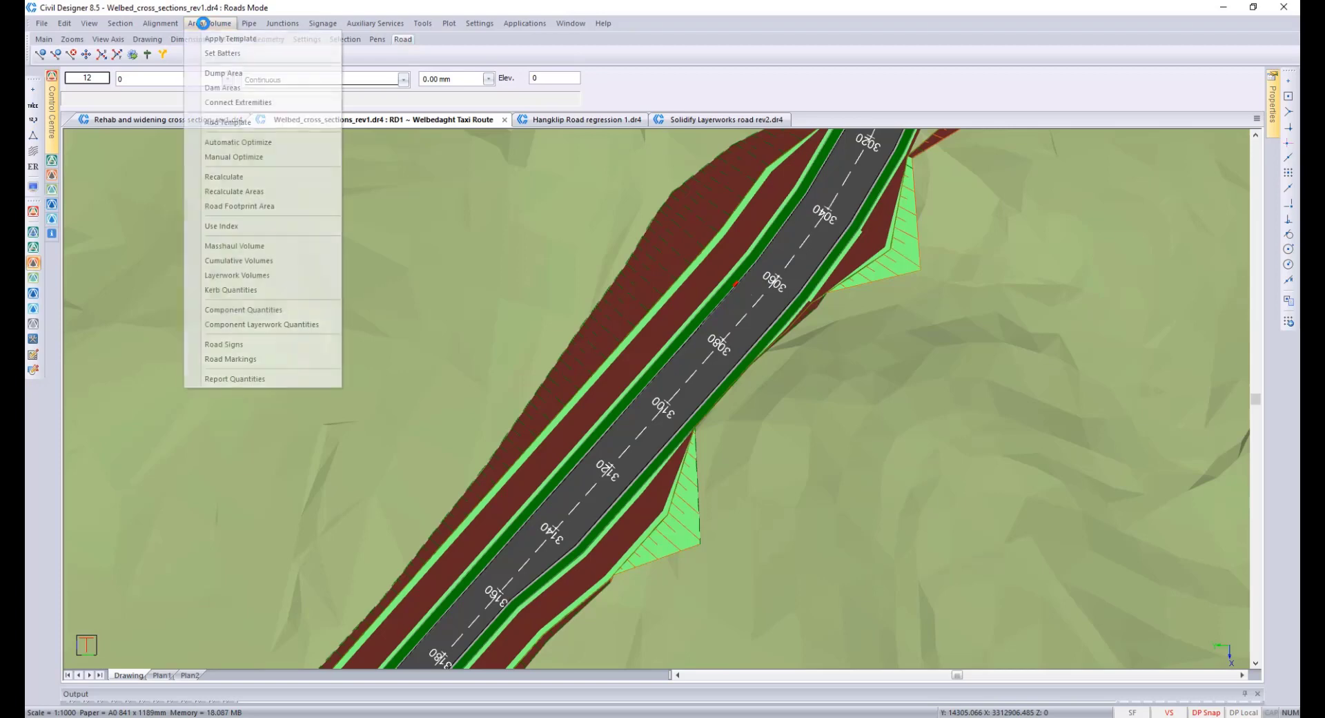
left_click(258, 379)
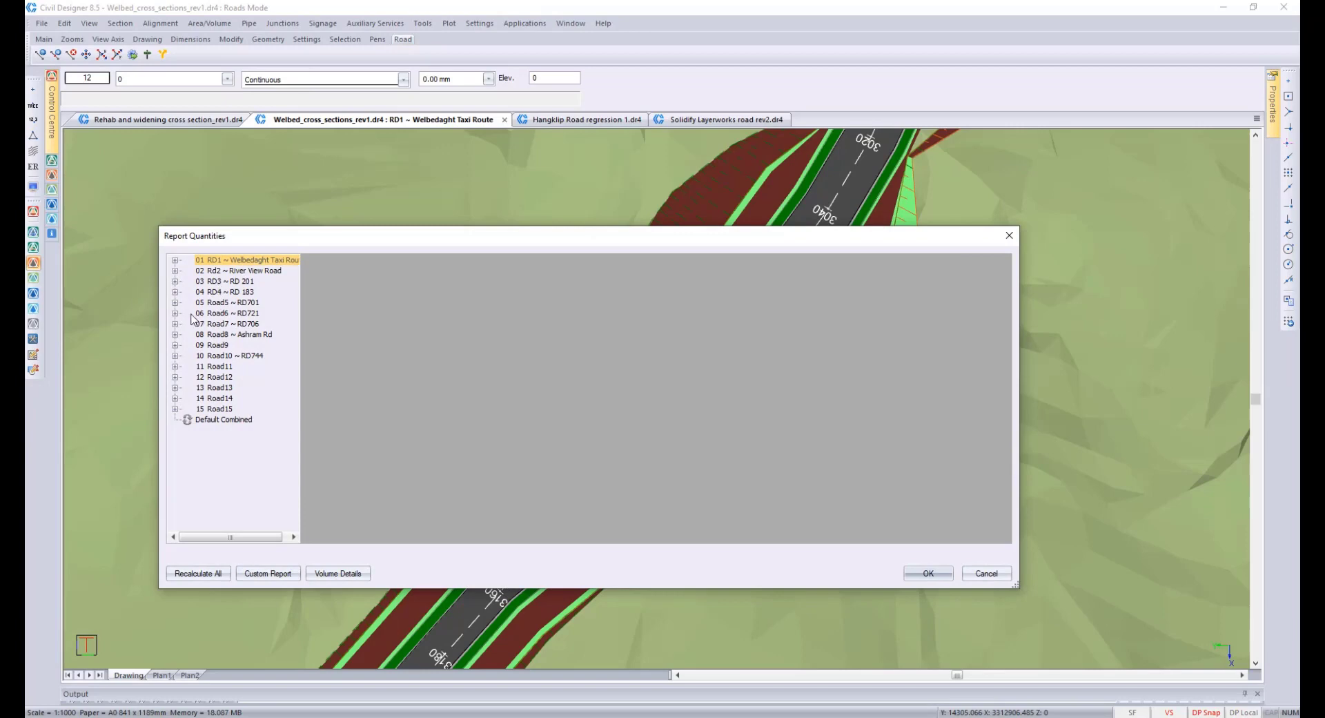
left_click(225, 420)
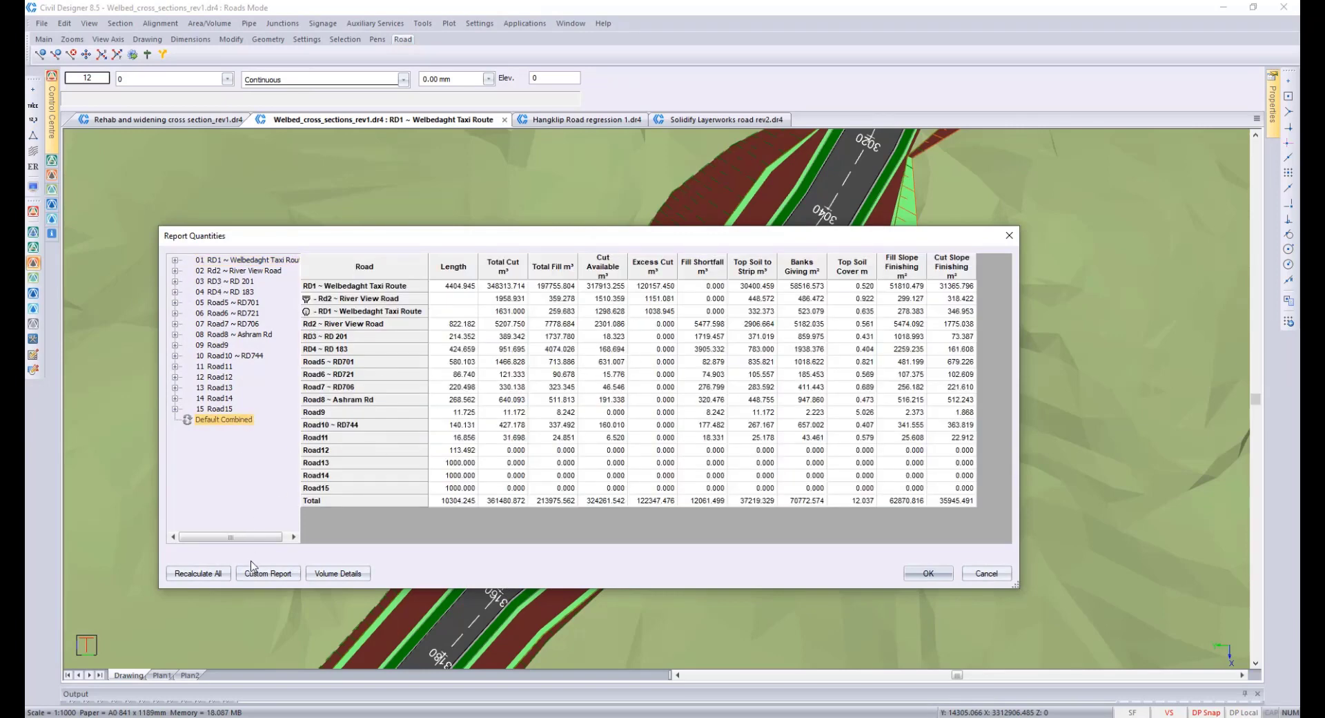
left_click(175, 261)
left_click(219, 271)
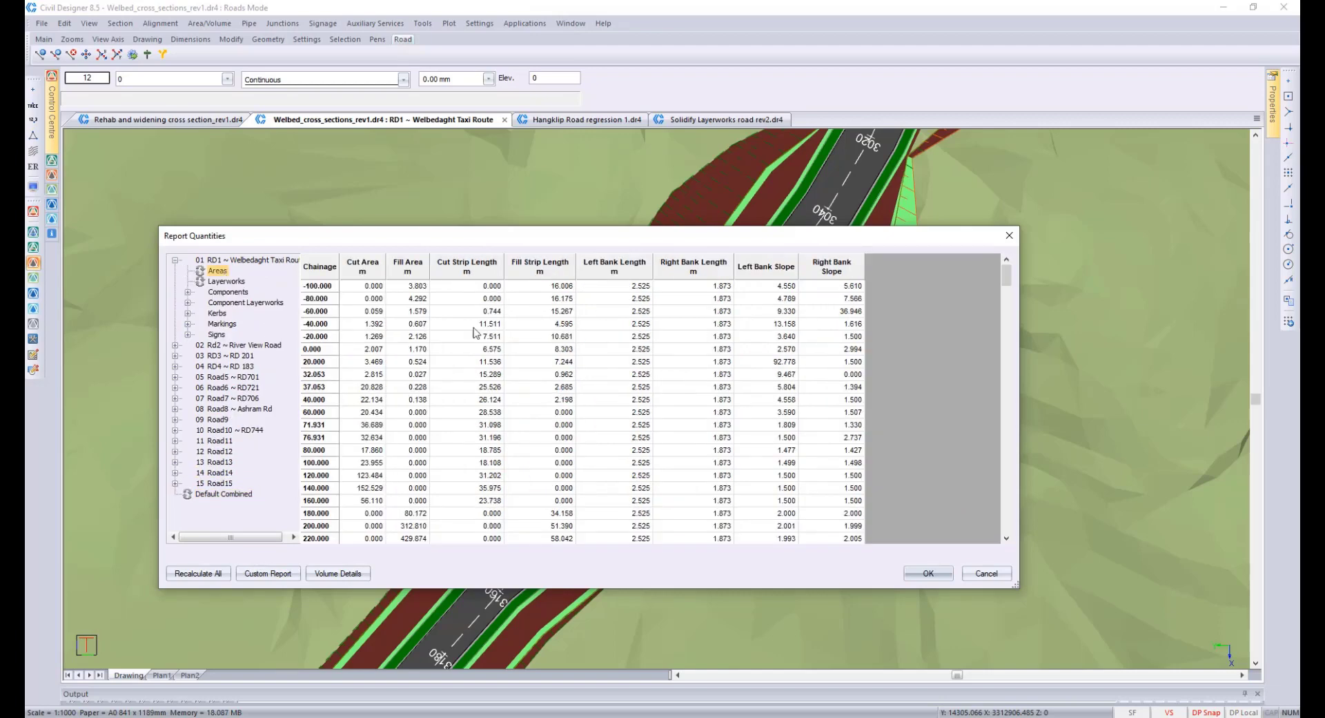
left_click(225, 282)
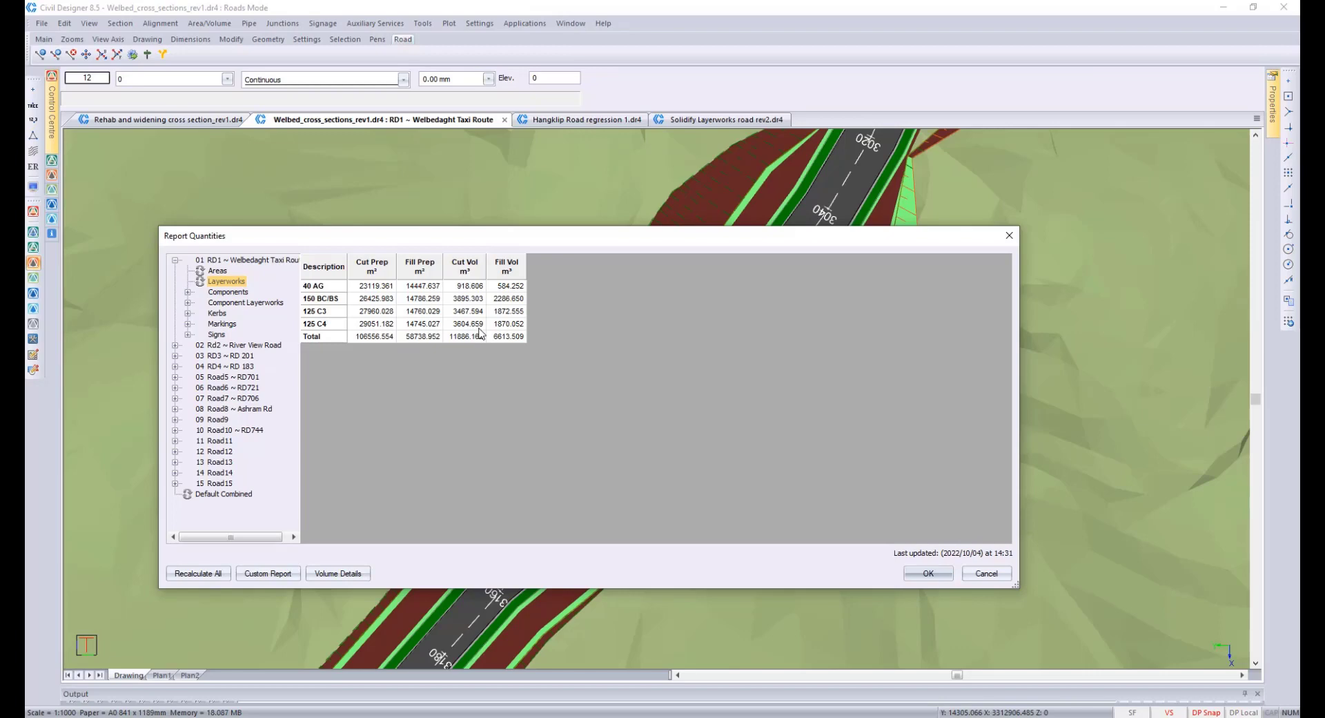
left_click(980, 574)
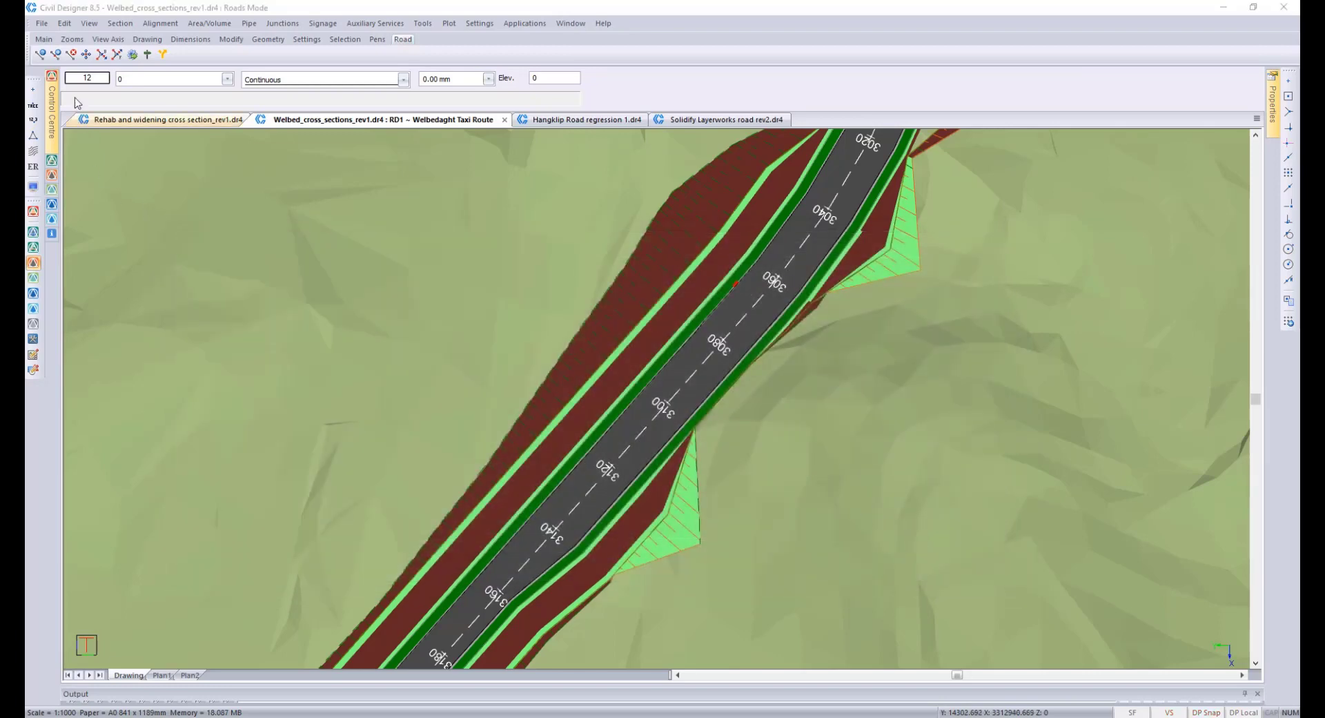
left_click(128, 27)
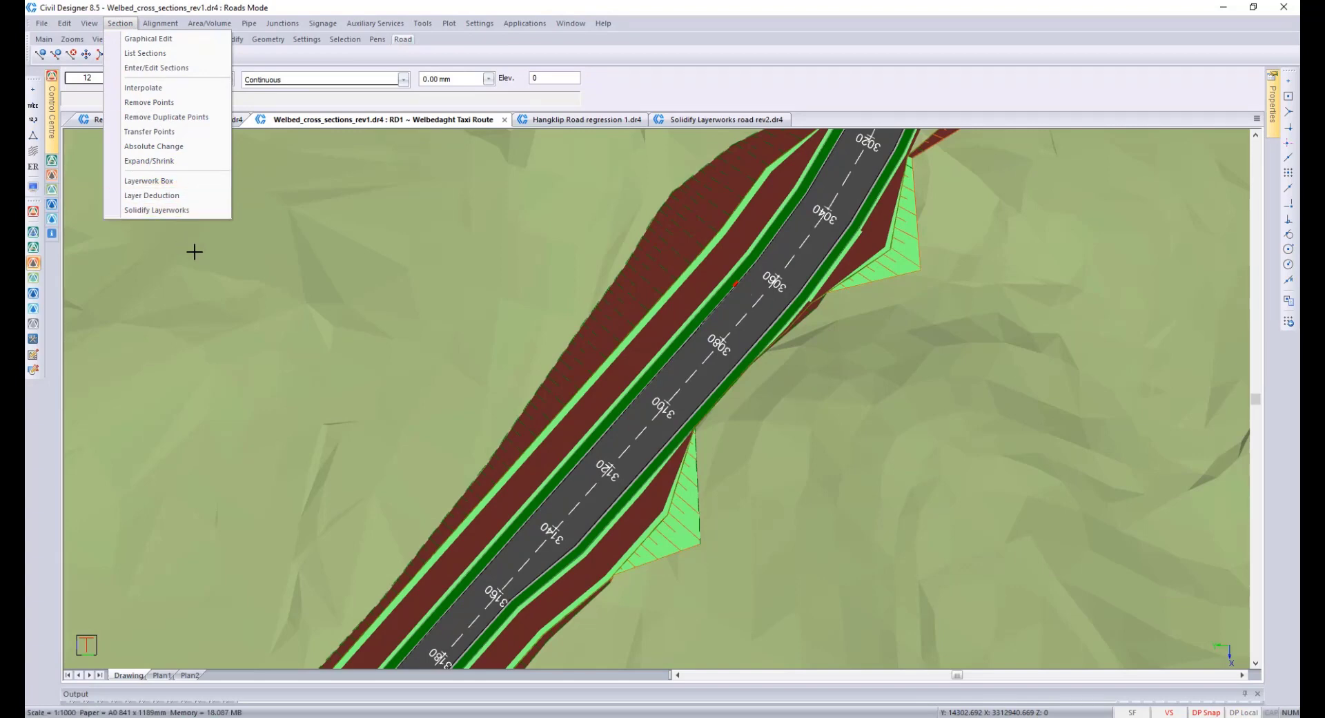
left_click(411, 284)
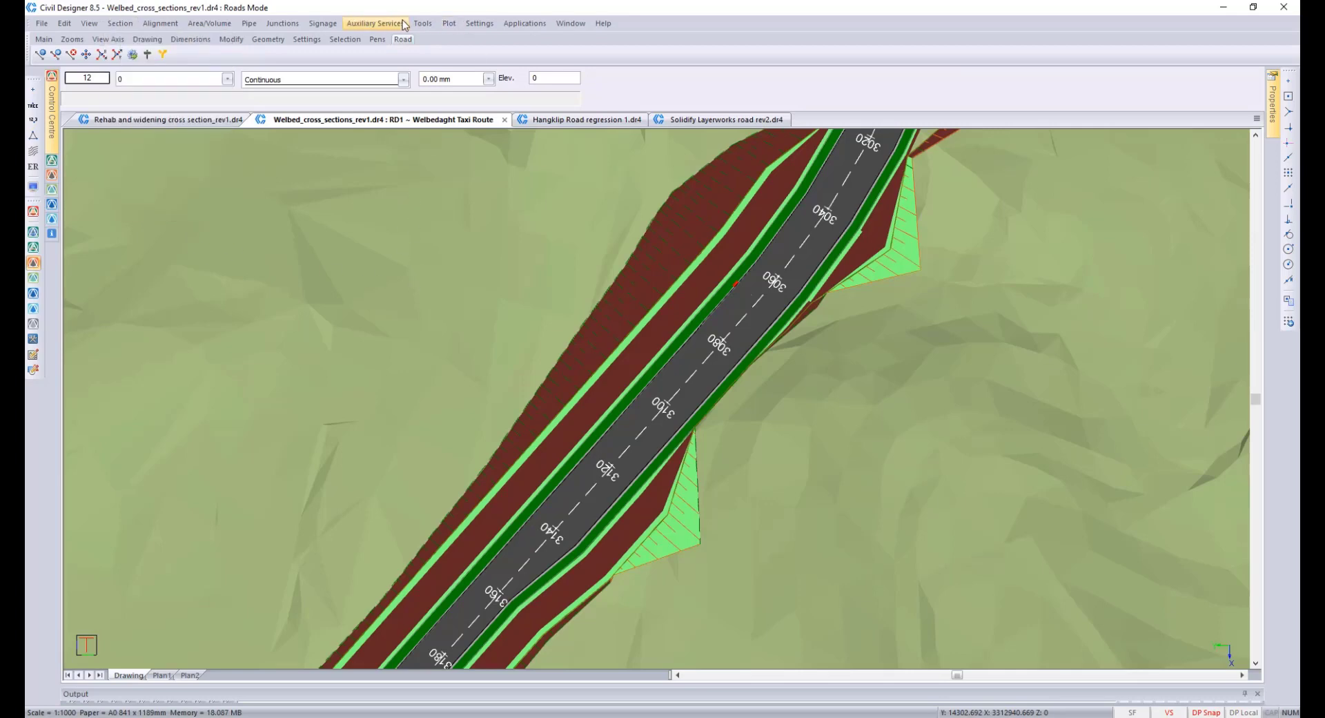
Step: Set RD1 to generate as Strings in the Road Control Panel and accept the settings
left_click(424, 24)
left_click(449, 39)
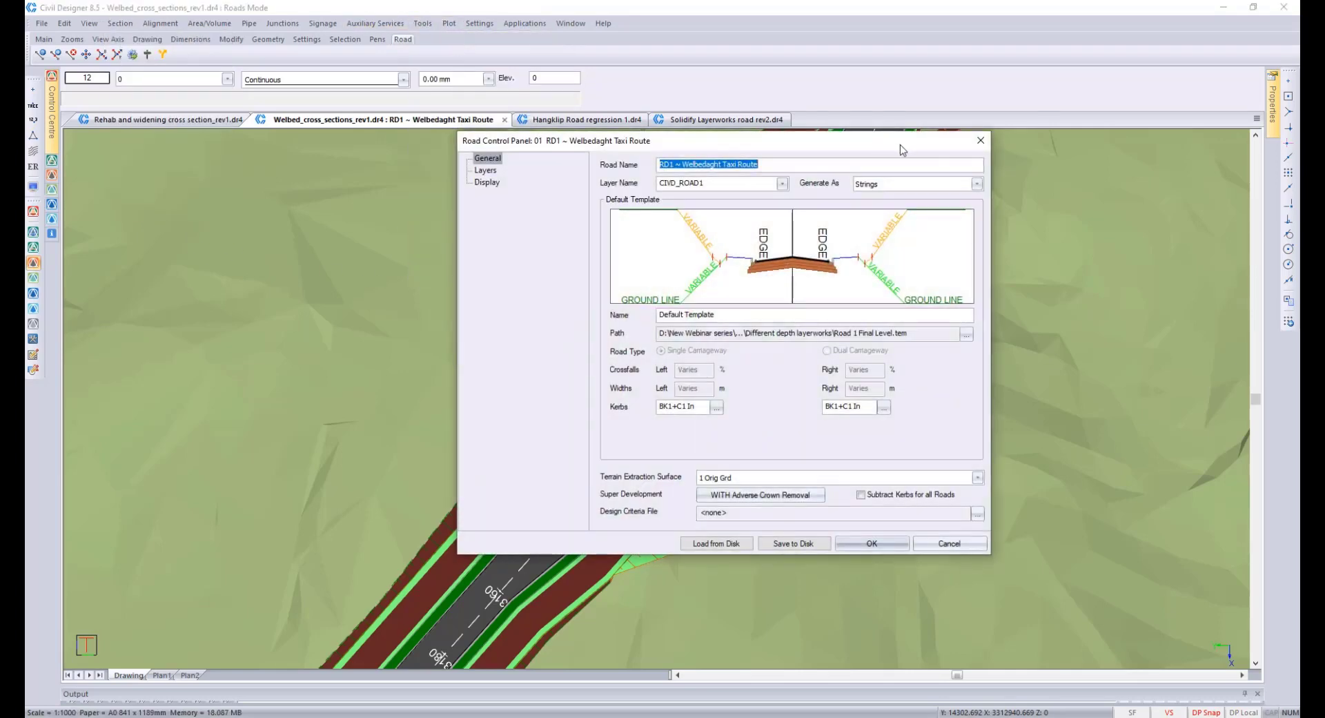
left_click(977, 183)
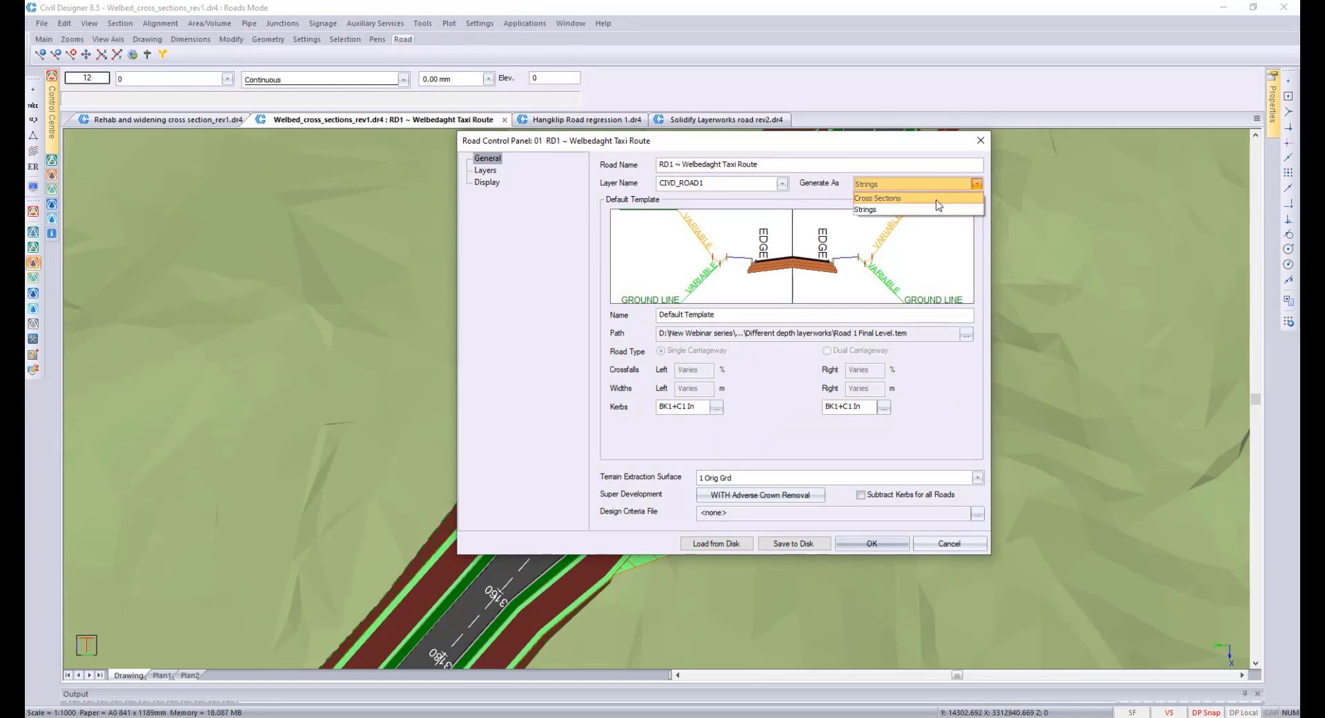
left_click(894, 211)
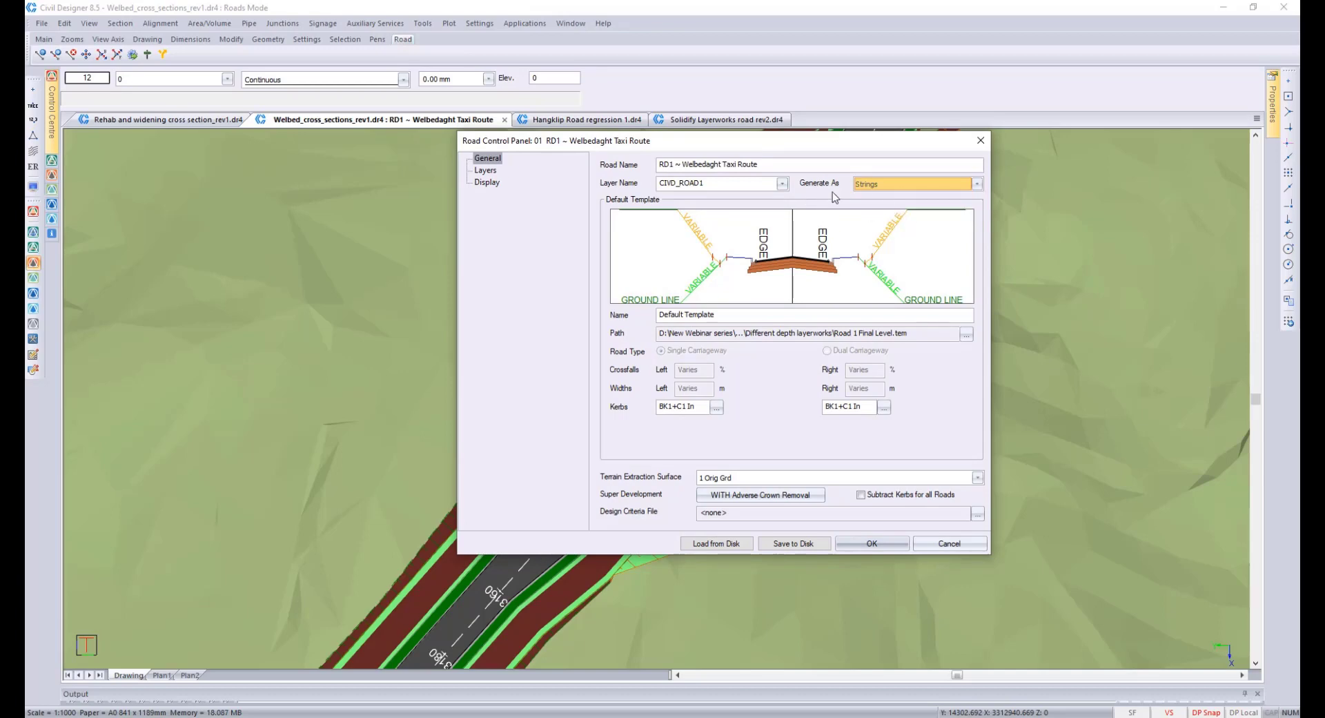
left_click(873, 545)
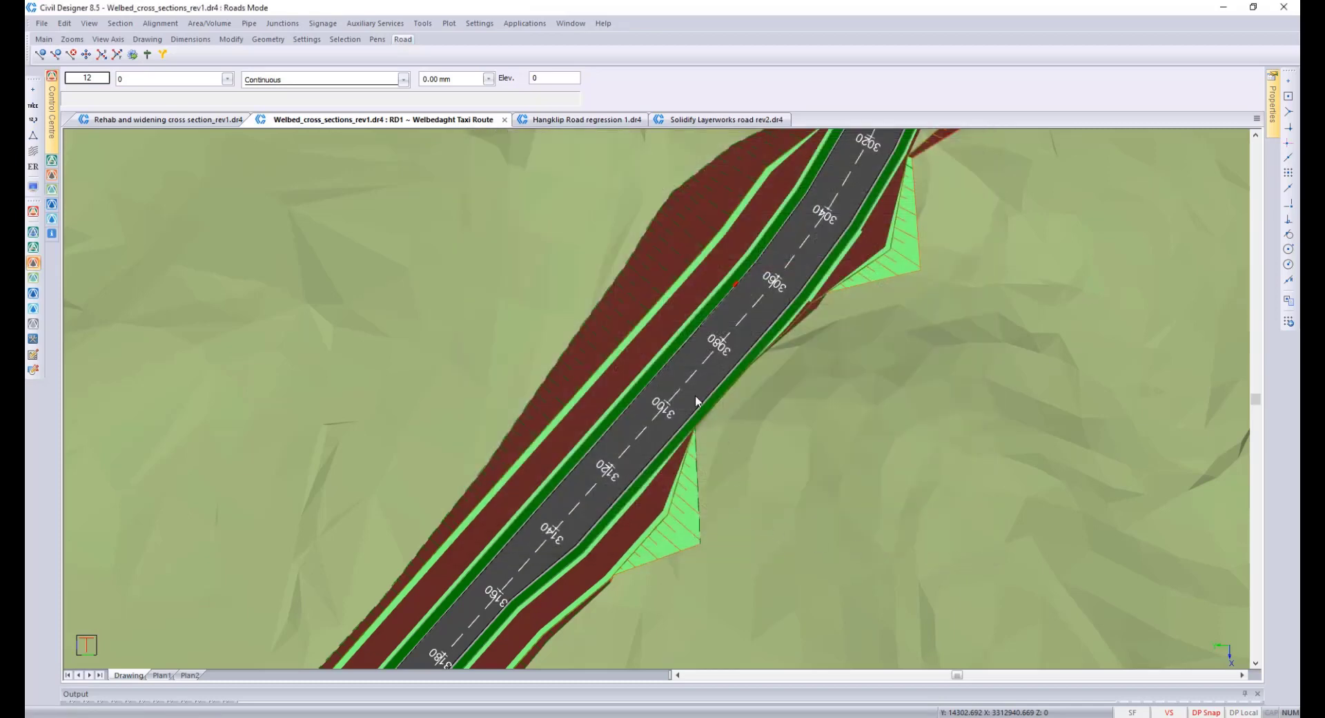
Step: Select the RD1 road in the plan view, inspect its road entity properties, and clear the selection
left_click(666, 406)
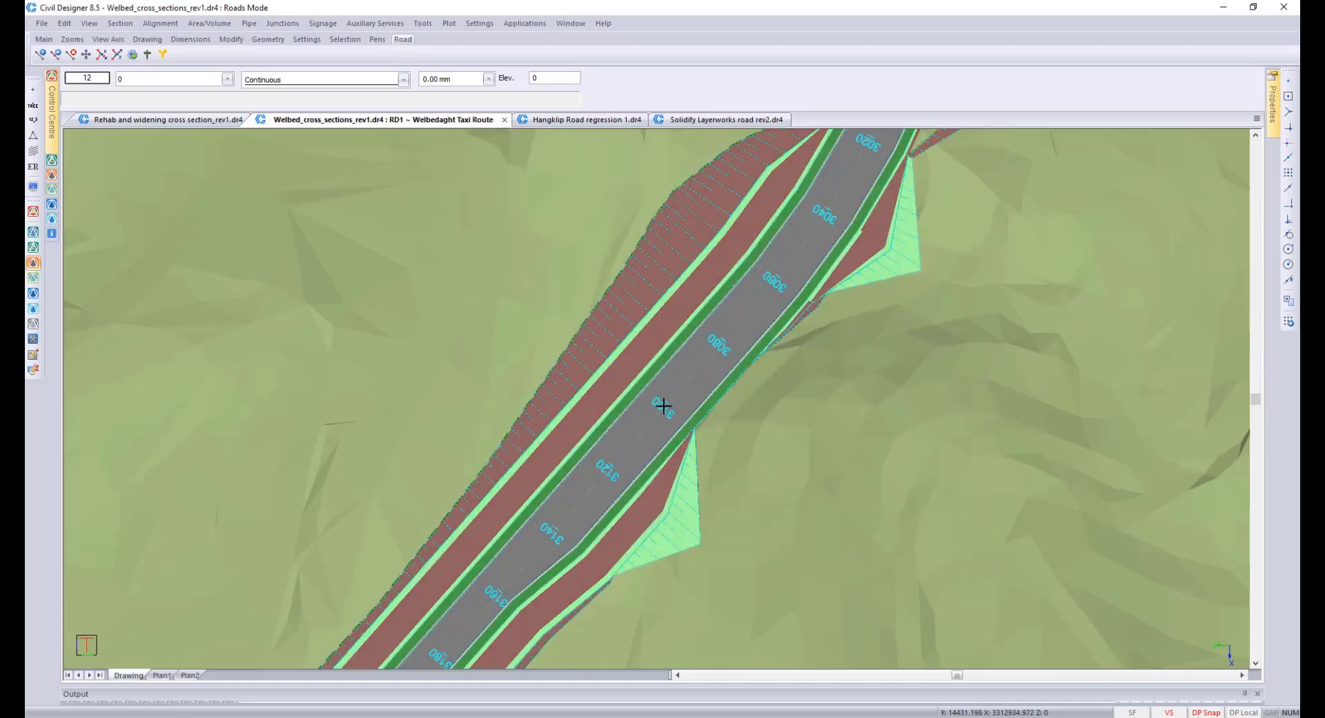
mouse_move(1271, 125)
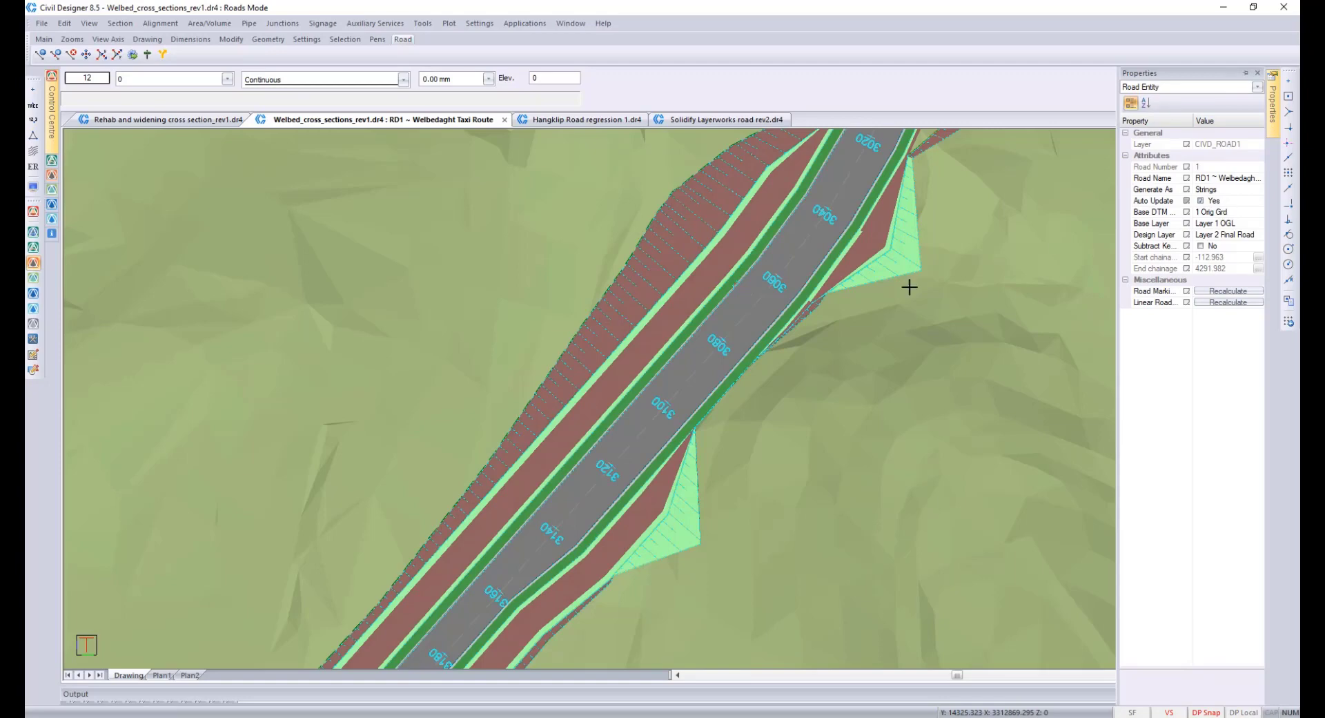
left_click(858, 324)
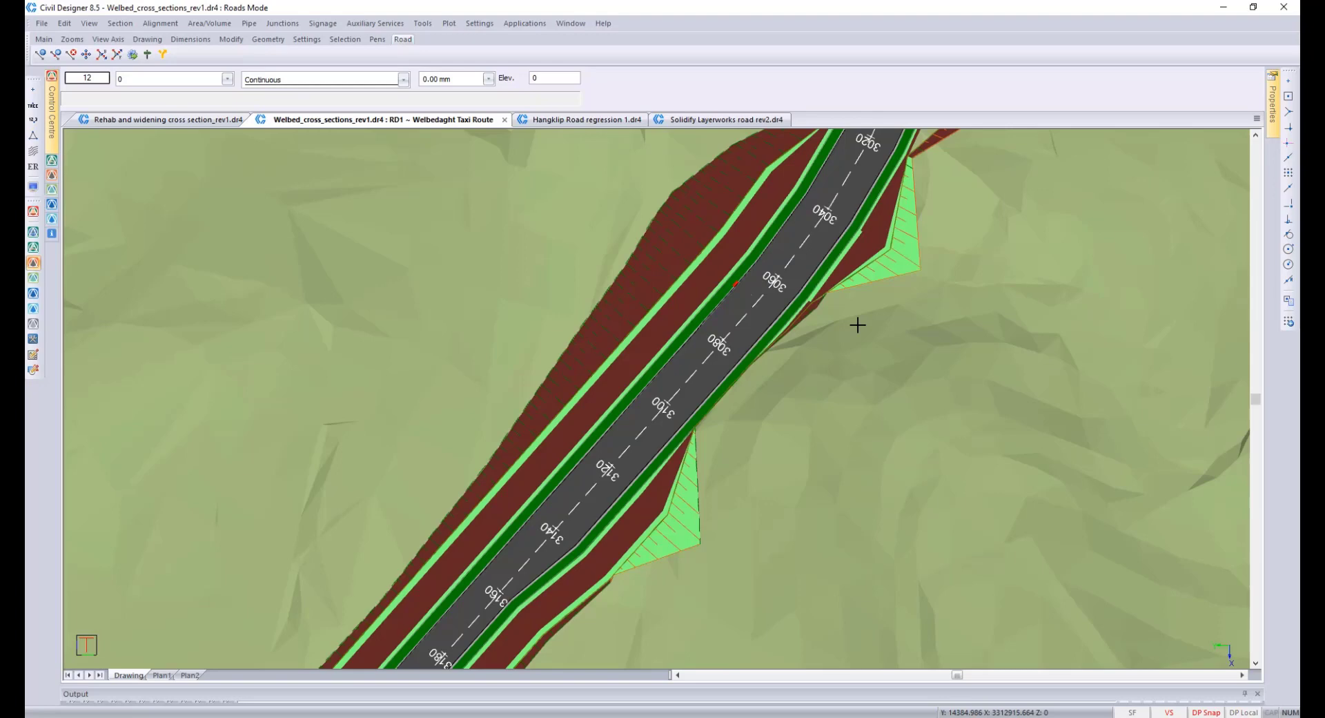
left_click(289, 24)
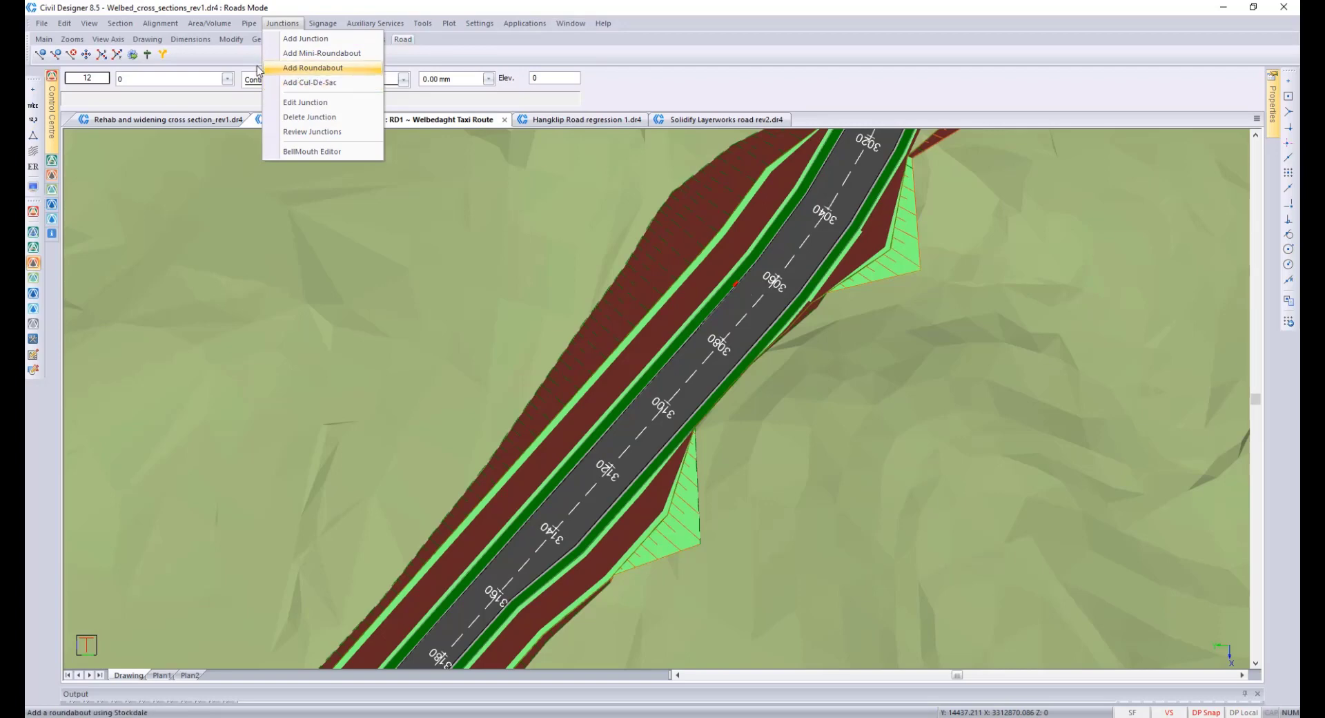
left_click(303, 101)
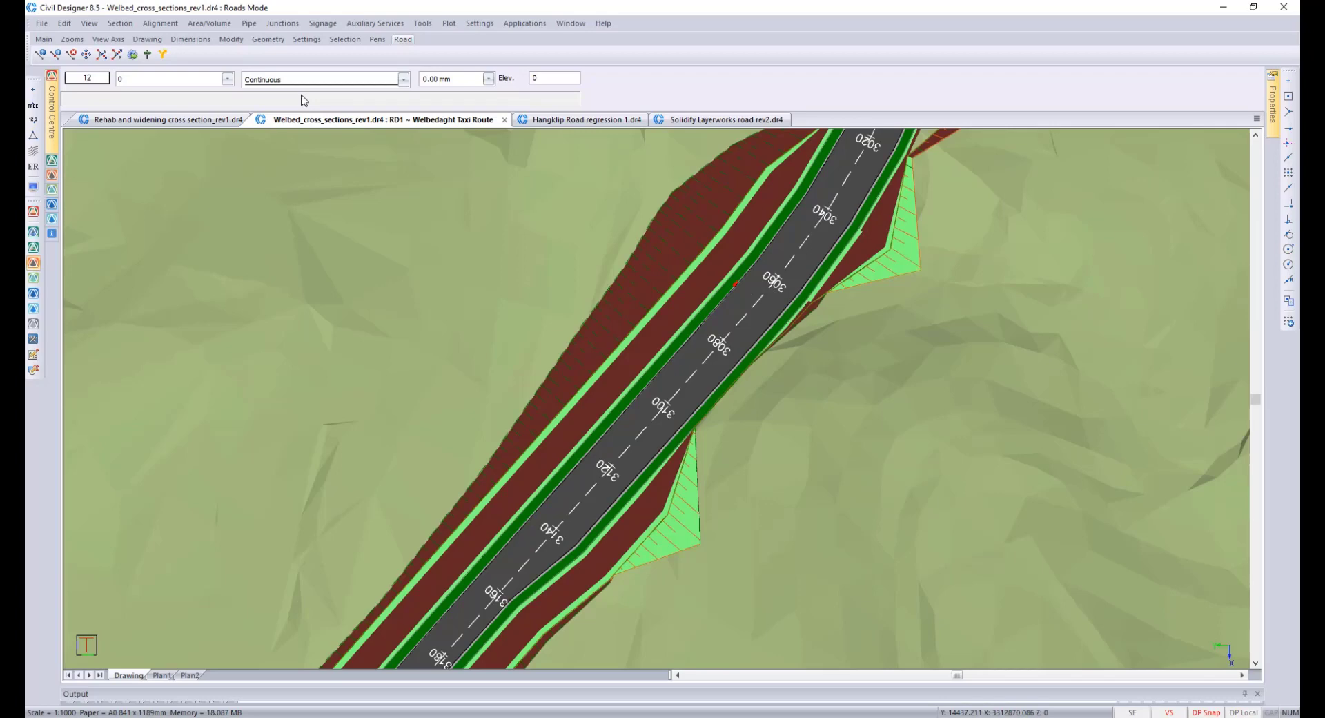
Step: Review the regression options for extracting strings from CAD entities and leave without extracting
left_click(160, 22)
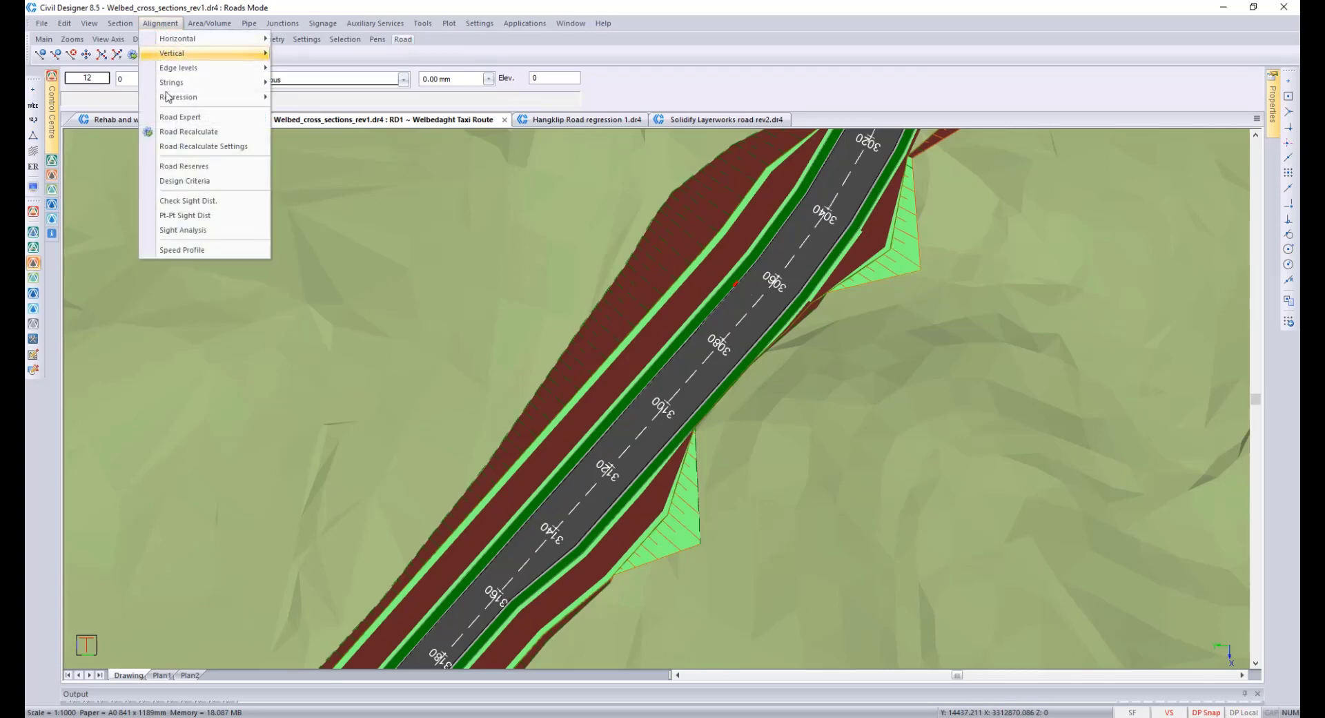
mouse_move(179, 97)
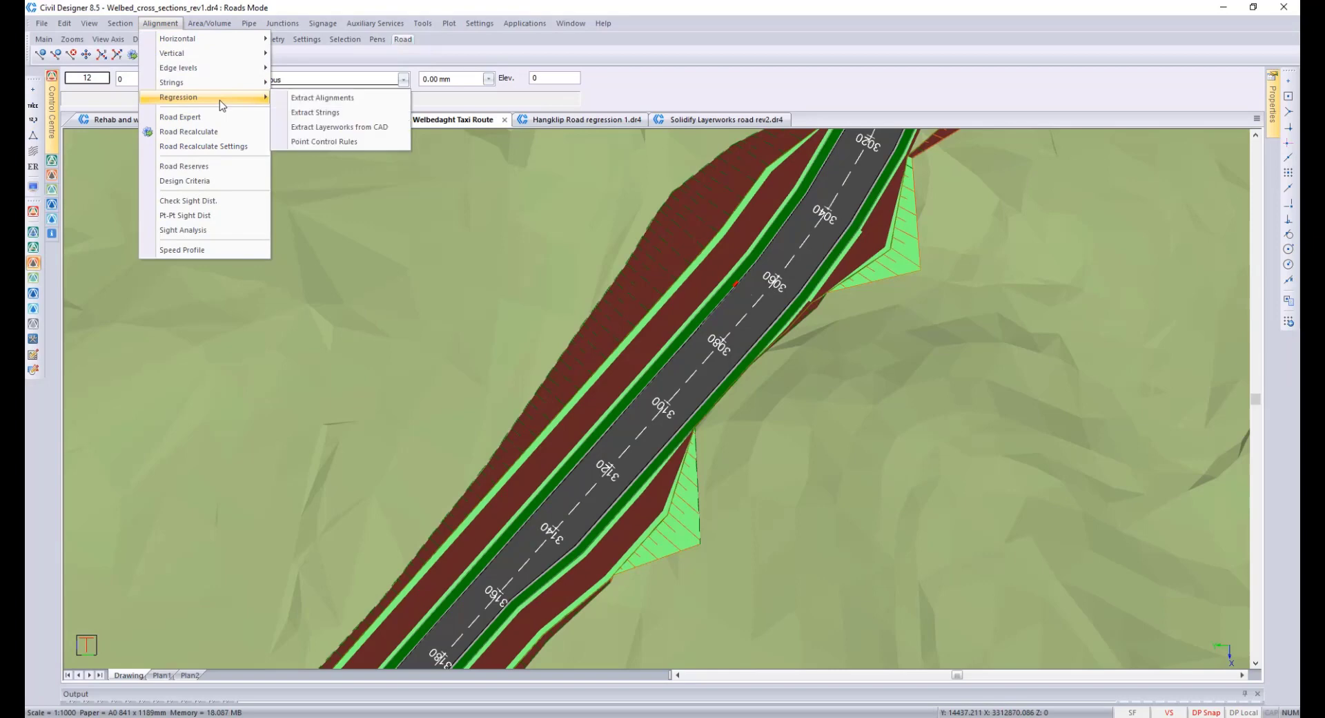
left_click(318, 118)
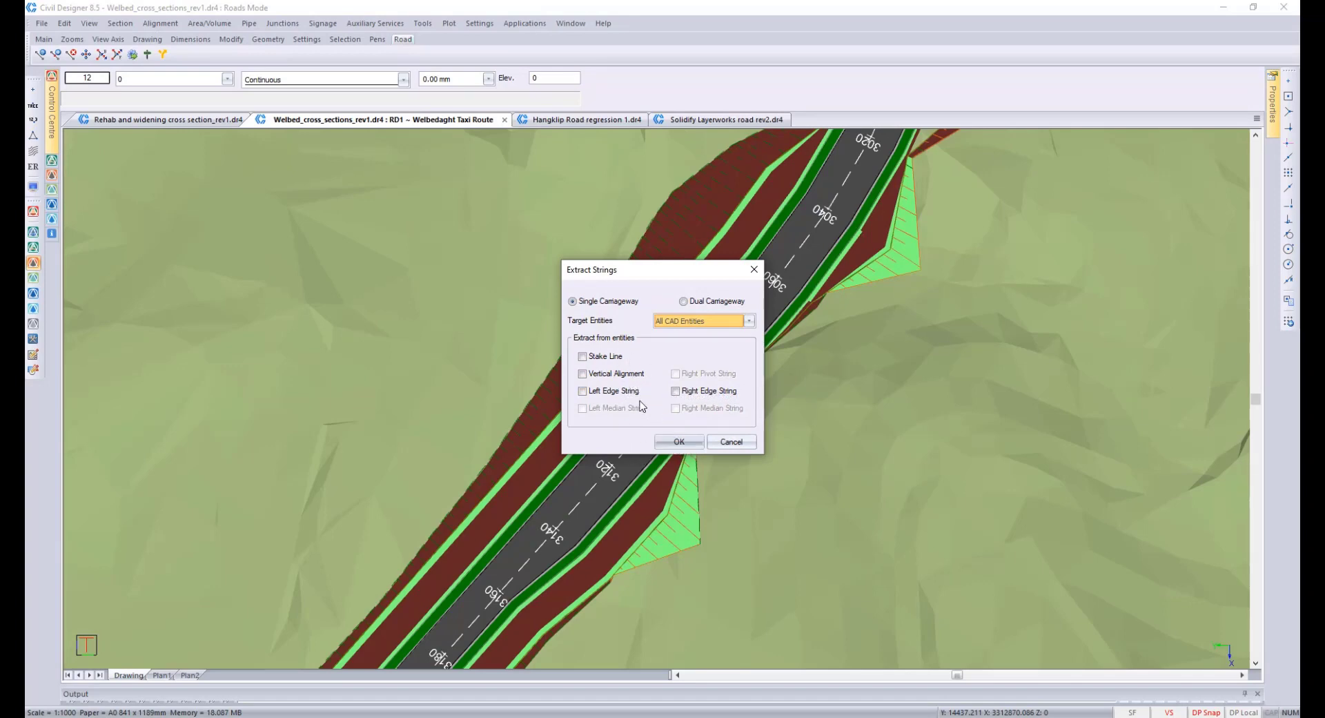
left_click(726, 443)
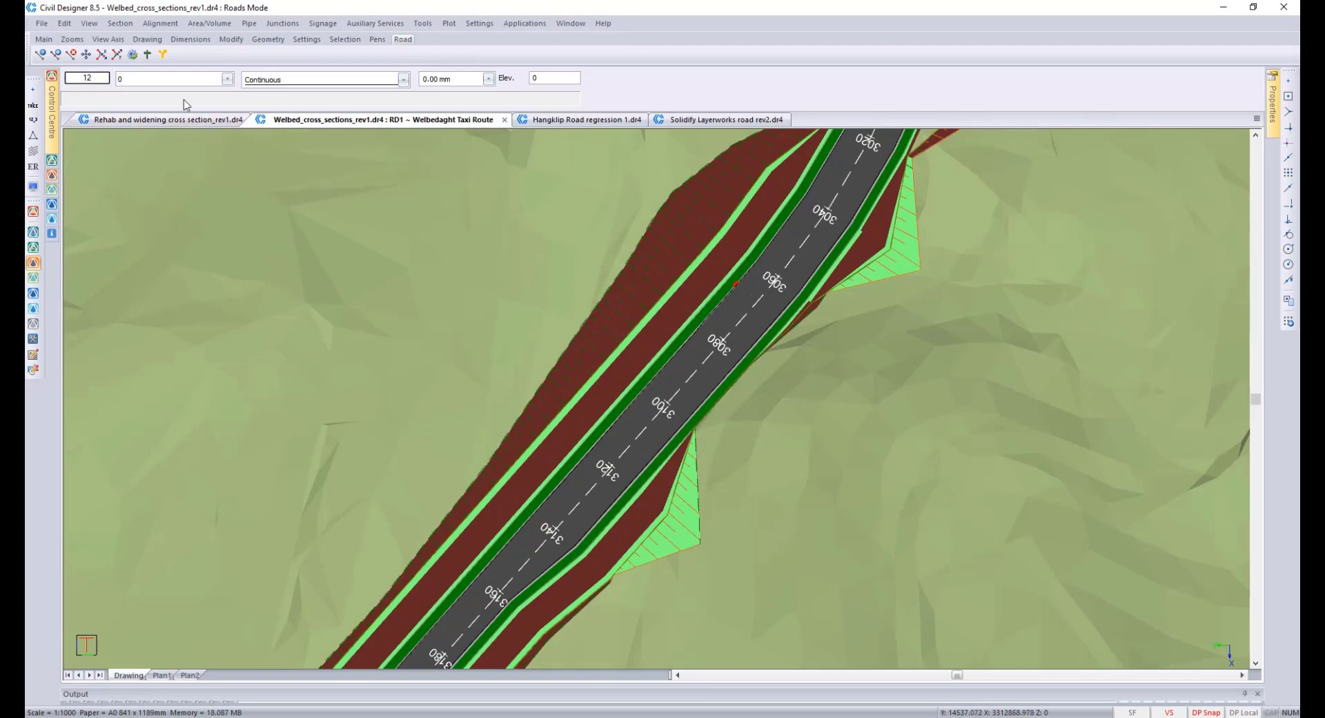
Step: Review the regression options for extracting left and right layerwork edges from CAD and leave without extracting
left_click(160, 23)
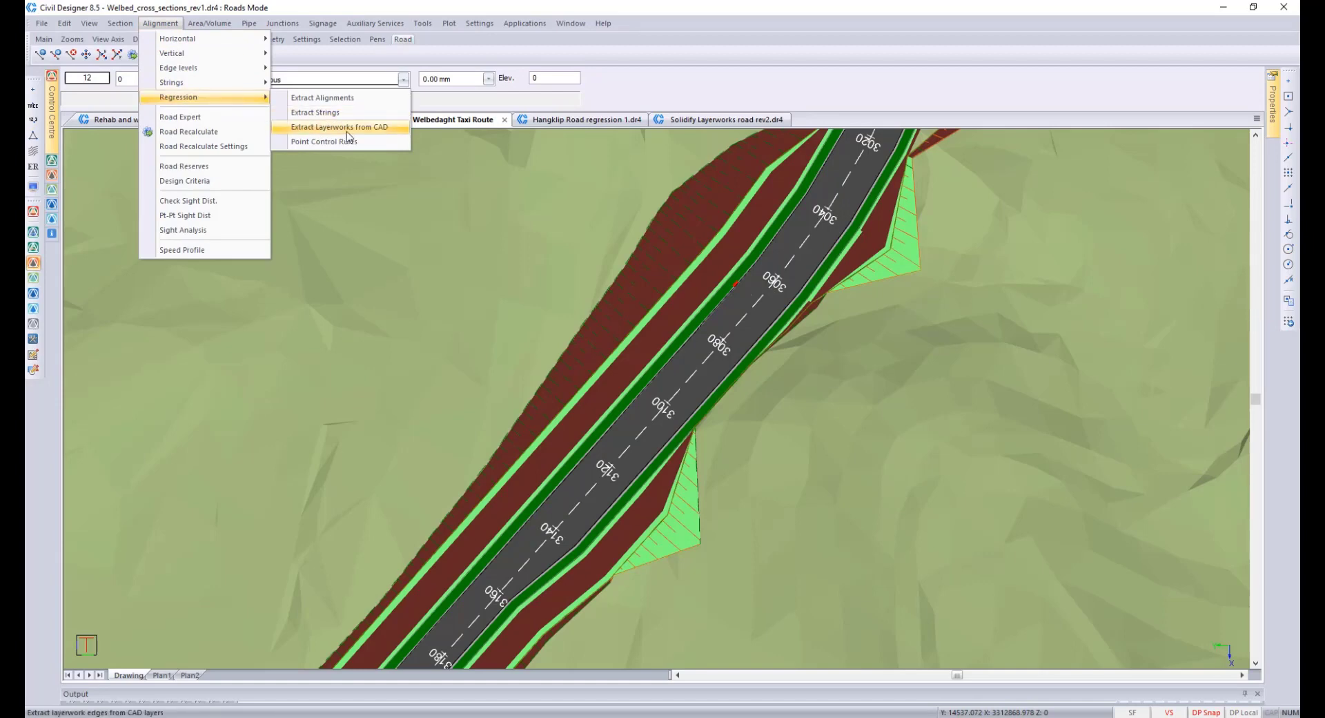
left_click(346, 131)
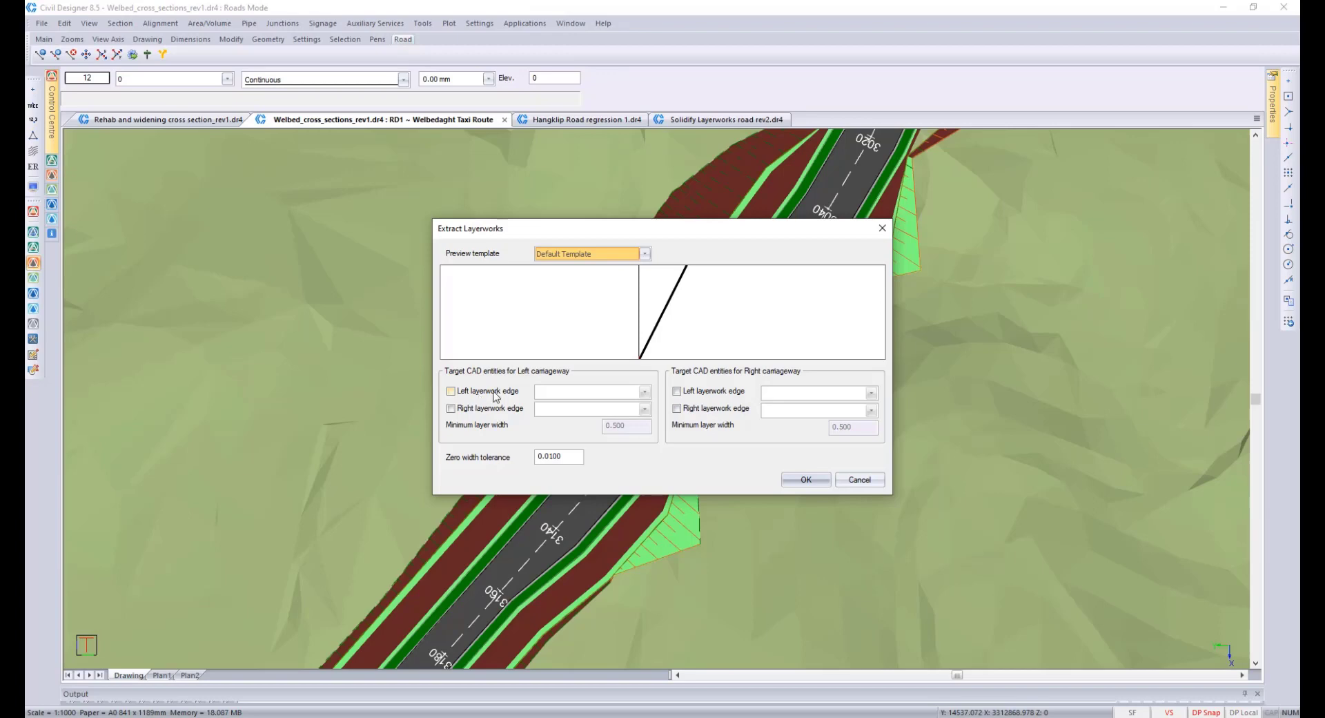
left_click(881, 480)
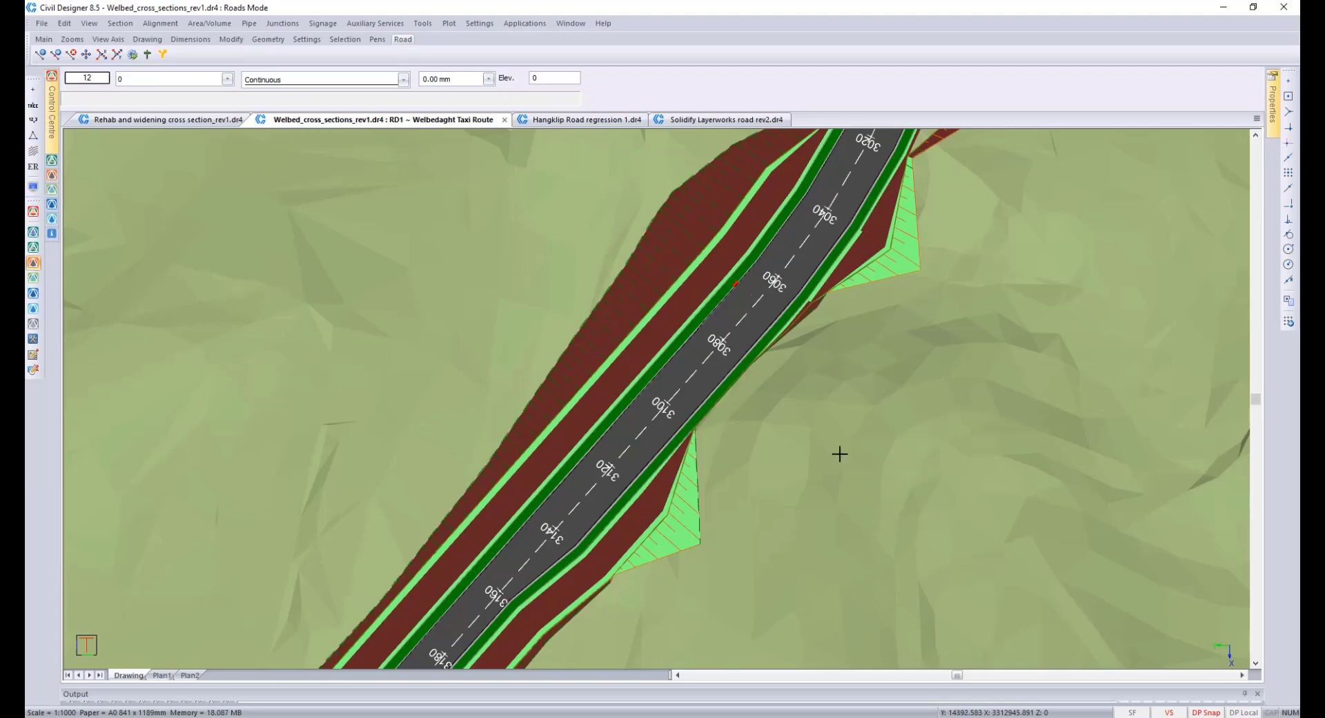
Step: Open the RD1 cross section at chainage 3140 for graphical editing and examine its ground line, side slopes and layerworks
left_click(120, 23)
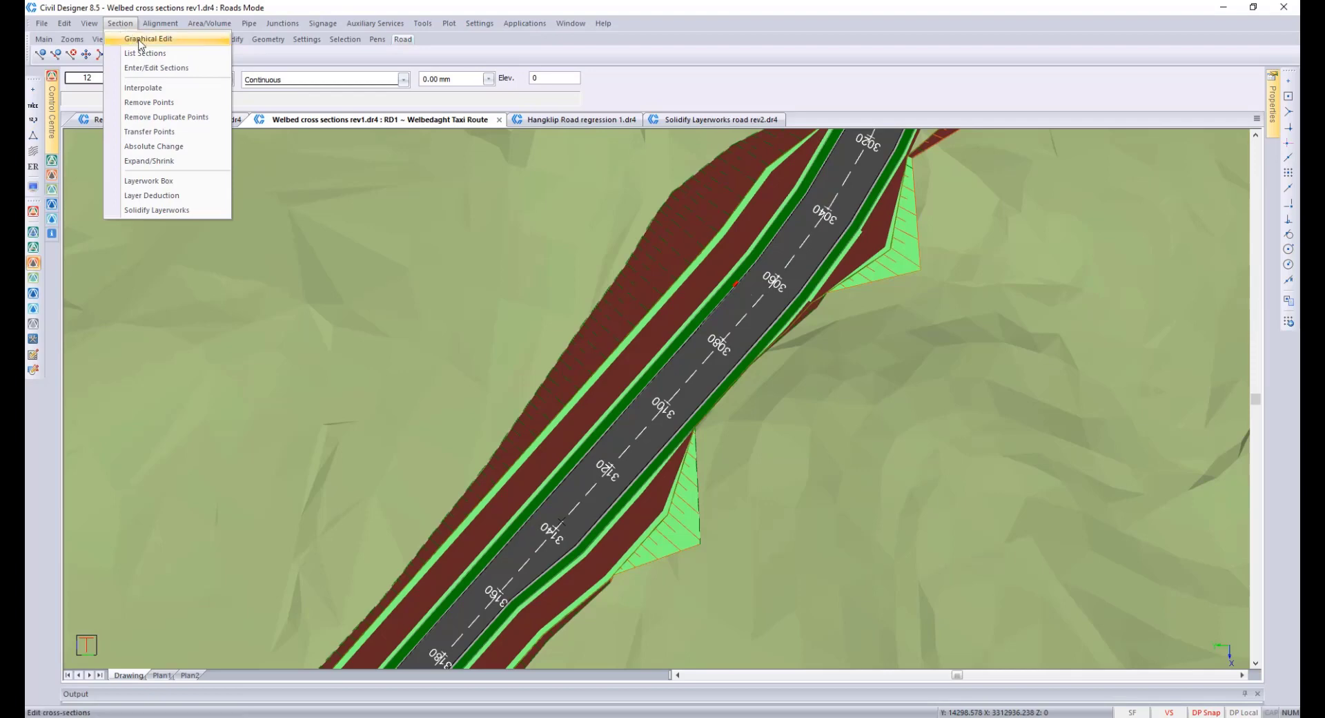
left_click(141, 39)
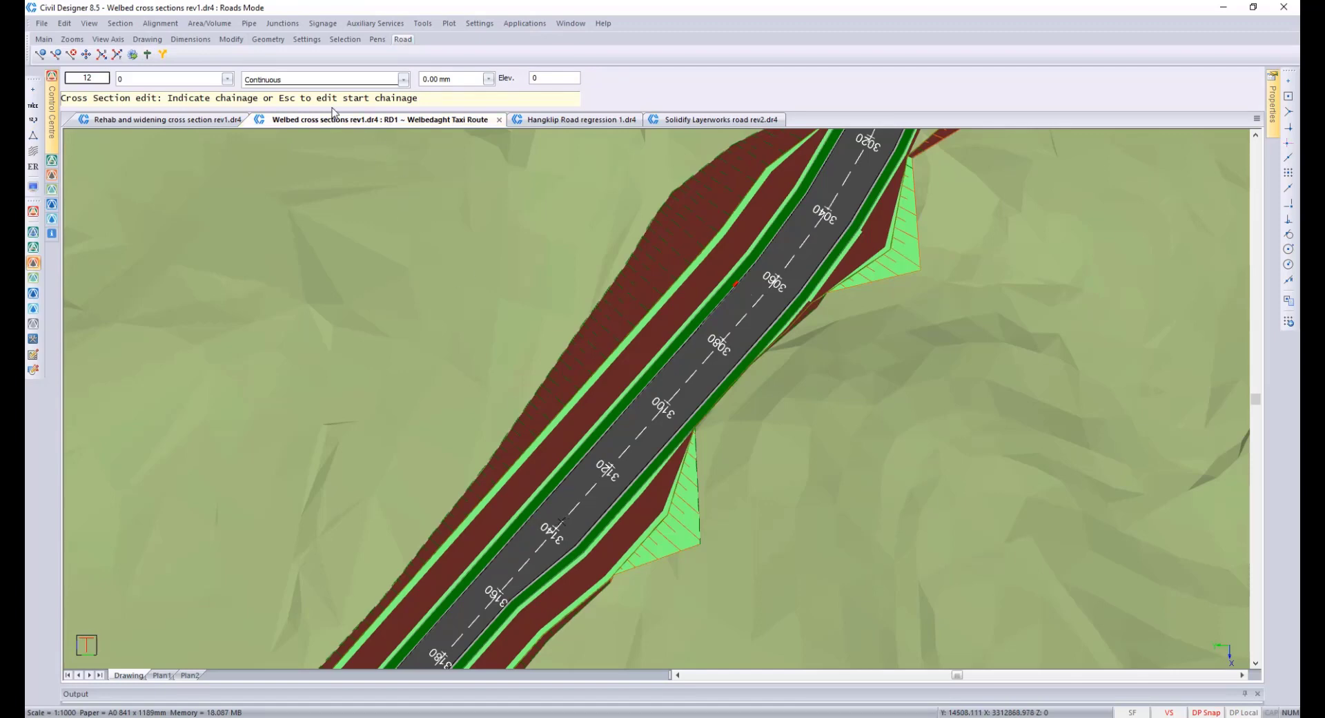
left_click(559, 523)
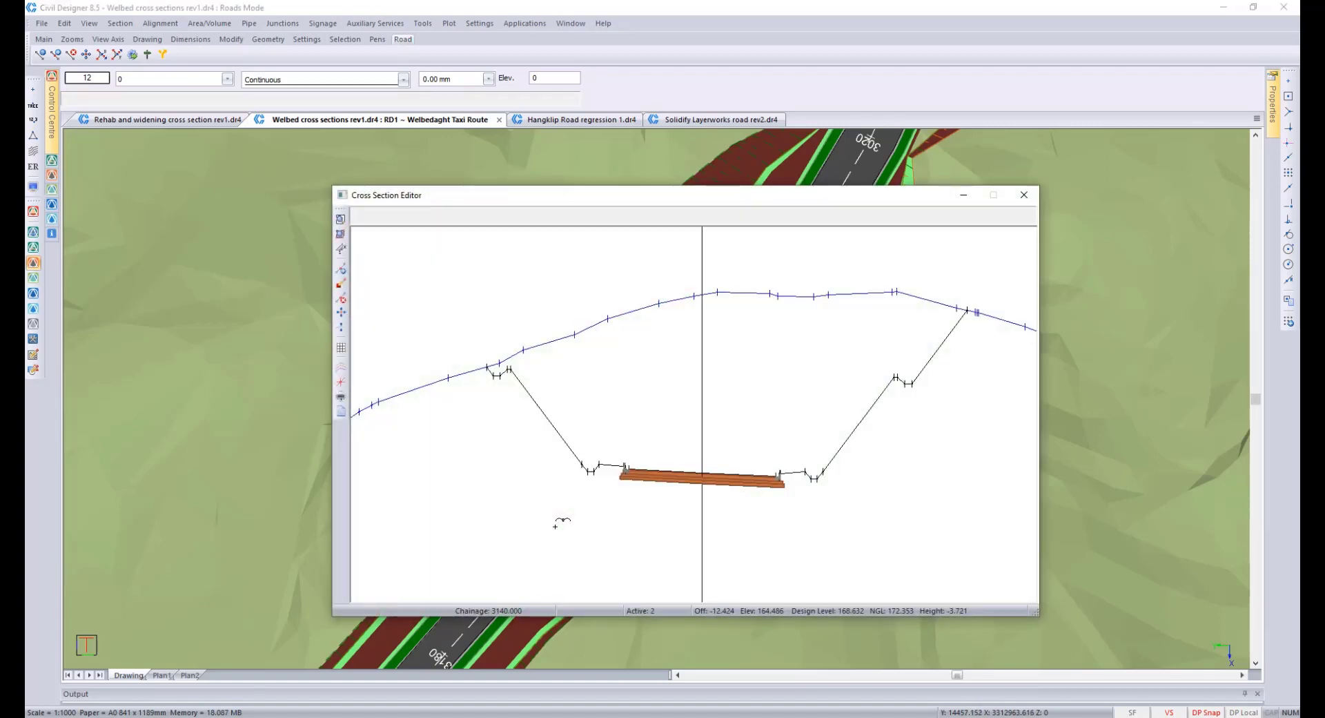
key("ctrl")
middle_click_drag(657, 400, 646, 420)
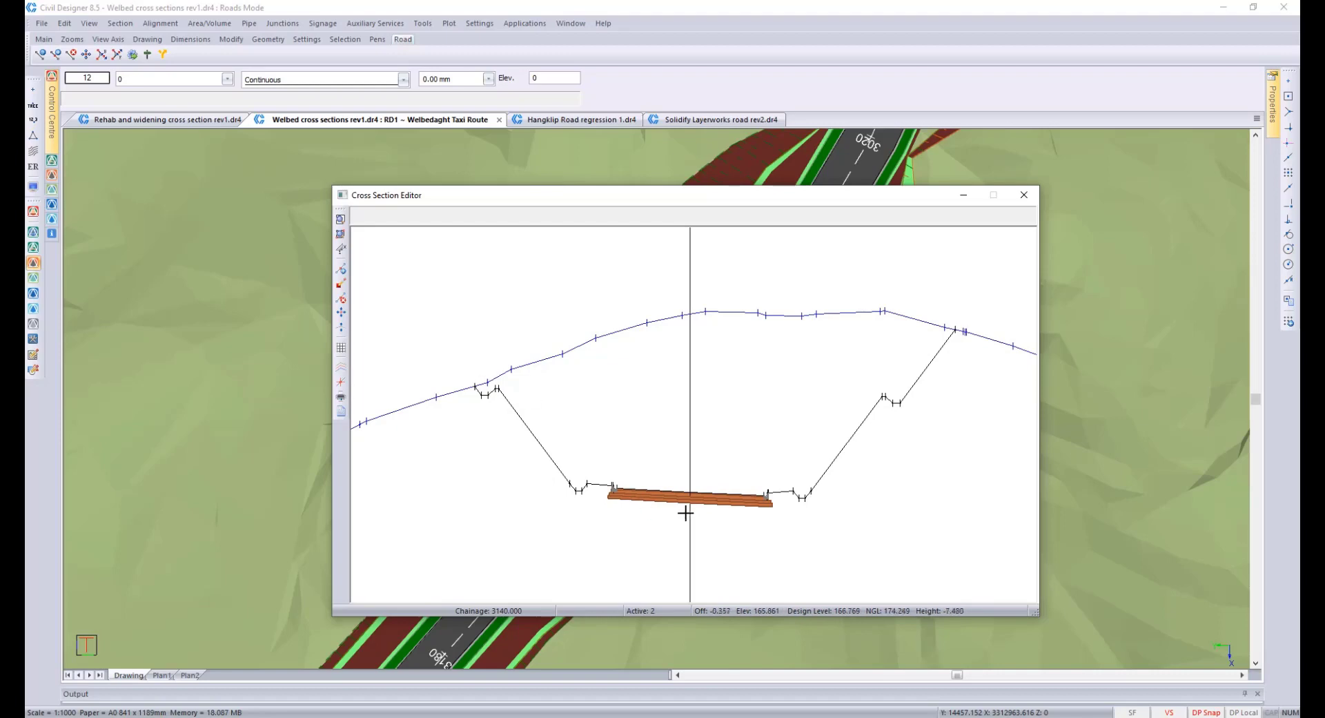
key("Escape")
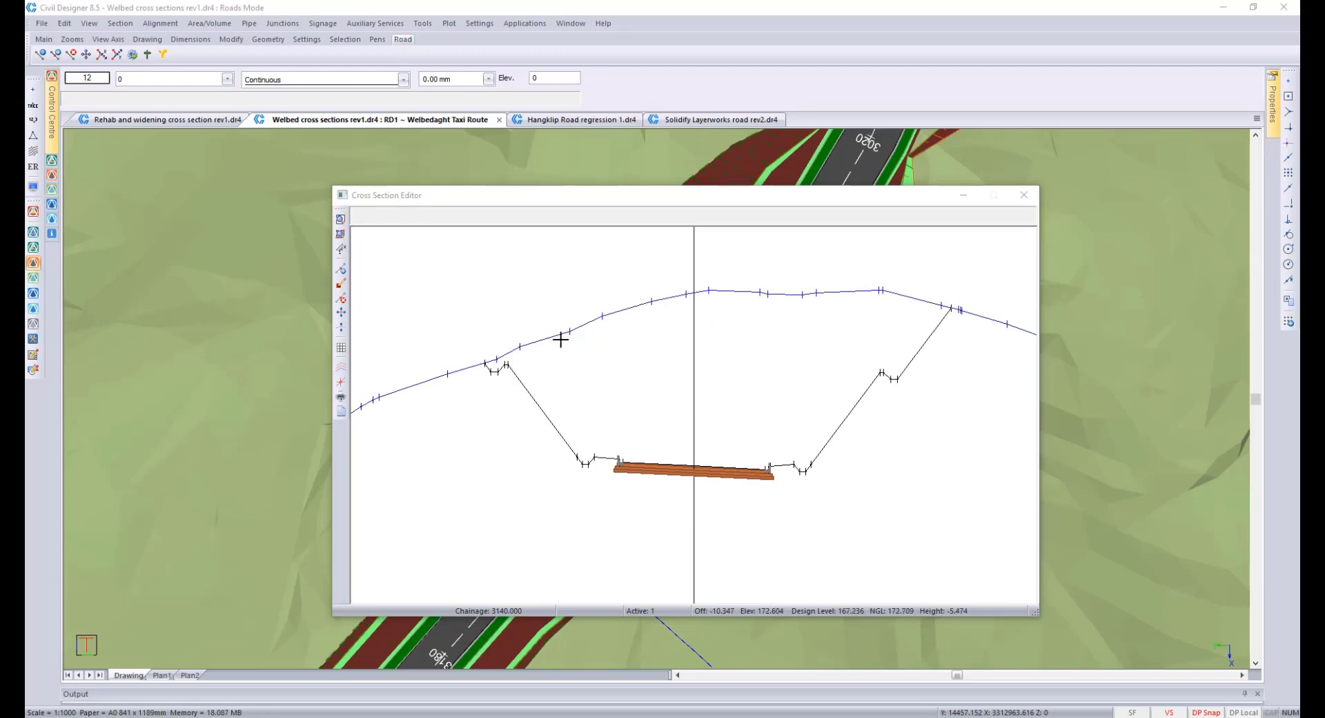
scroll(686, 308, "up", 2)
middle_click_drag(707, 338, 743, 249)
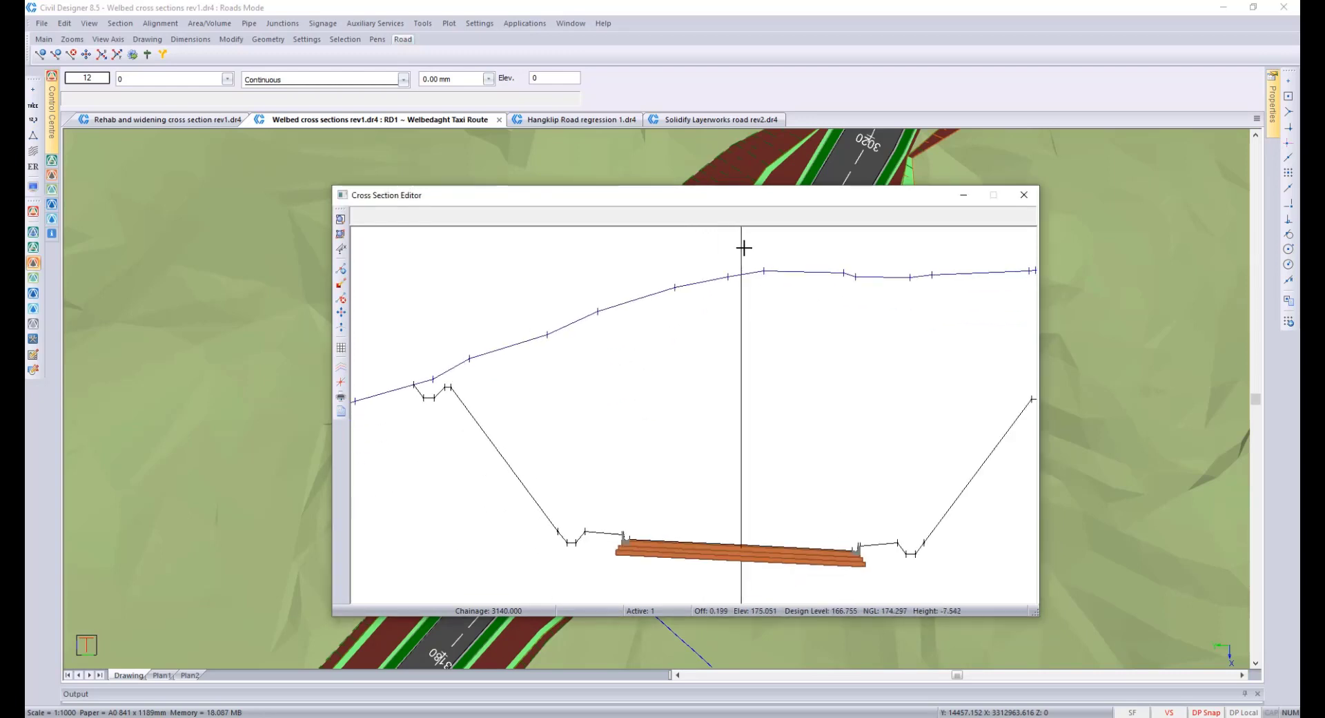
middle_click_drag(763, 317, 748, 344)
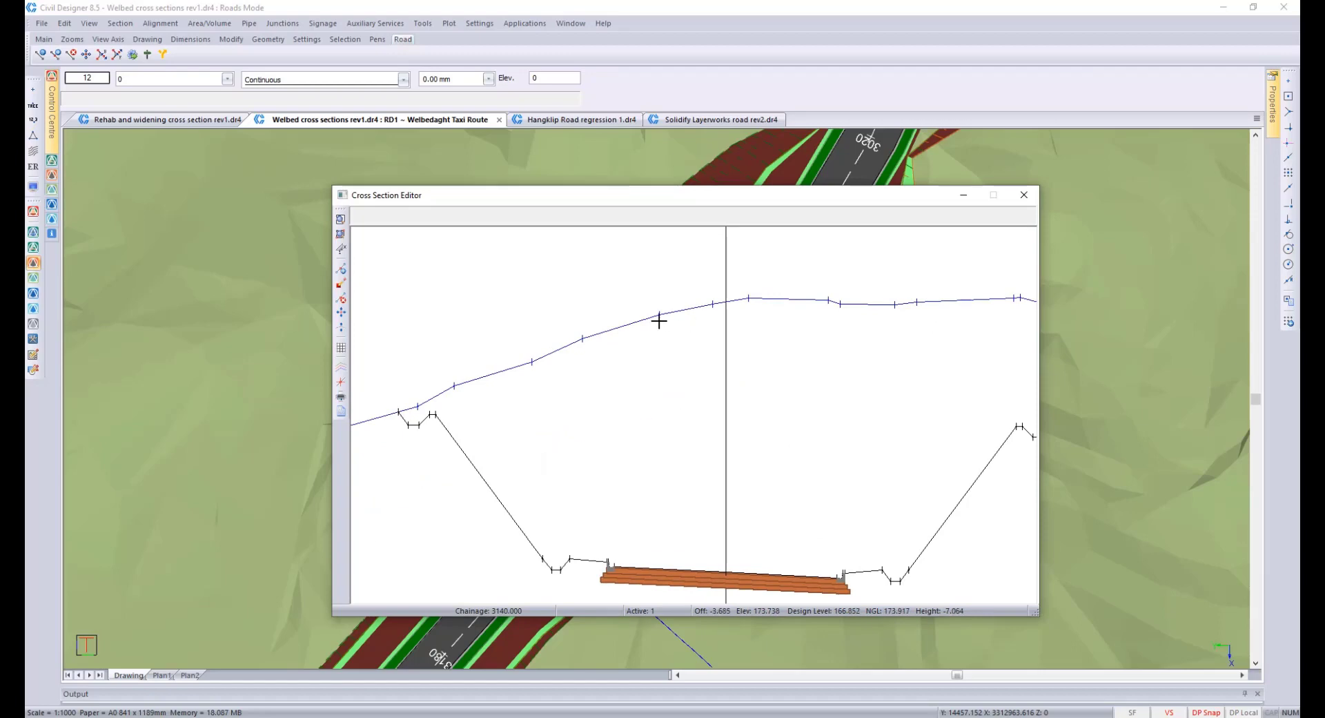
Step: Open two ground line points on the negative-offset side for editing, check their offset and elevation fields, and accept each one
scroll(659, 321, "up", 1)
middle_click_drag(707, 423, 703, 339)
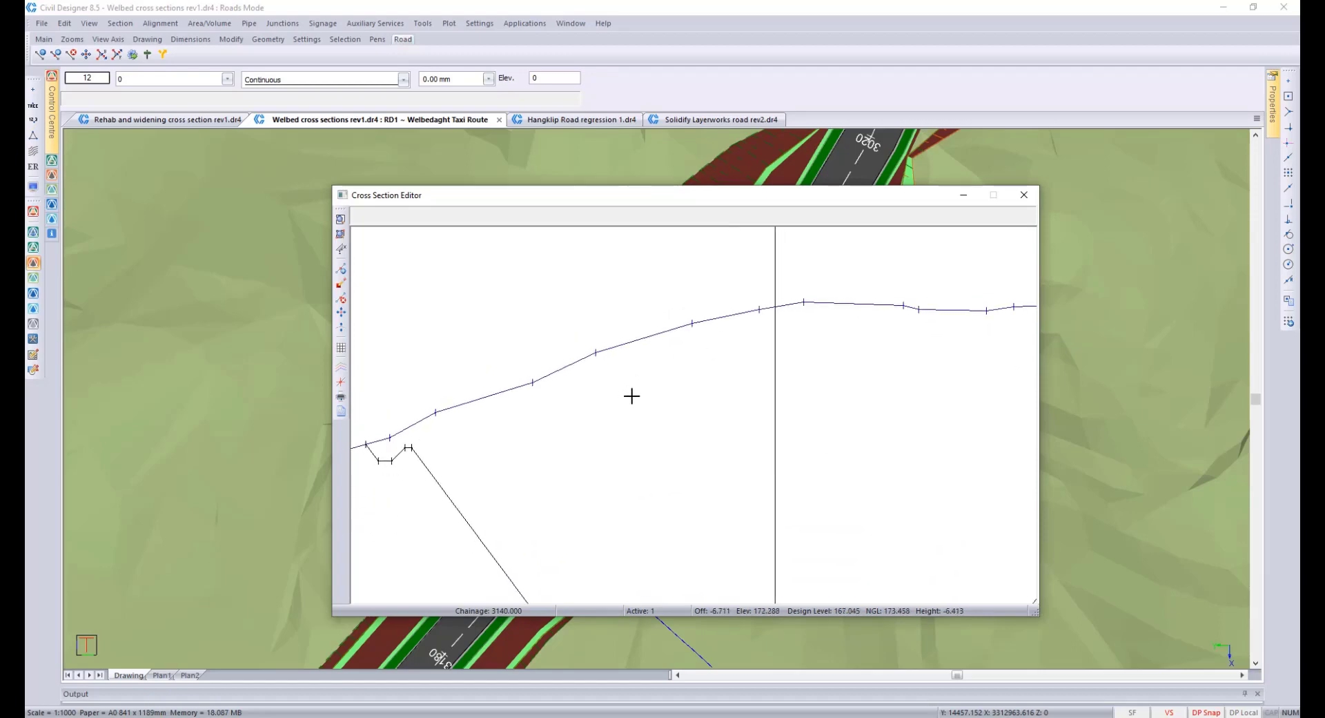
right_click(691, 348)
left_click(718, 366)
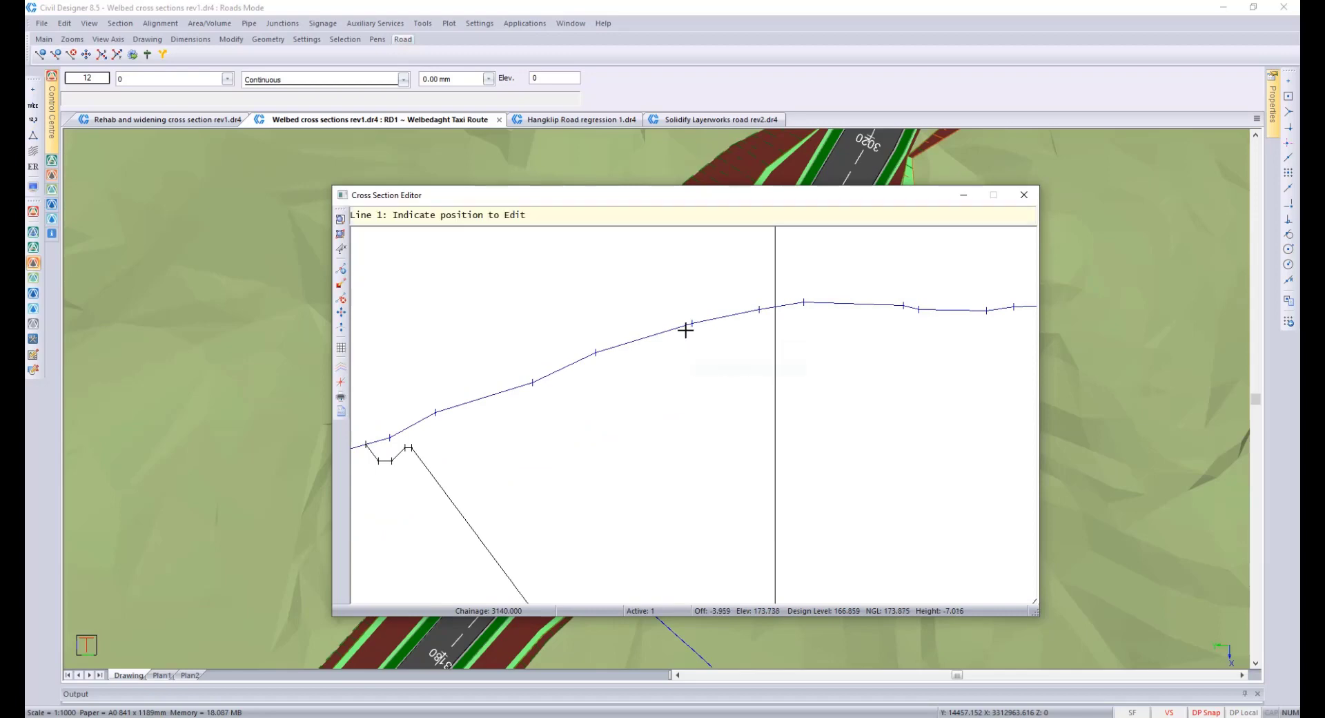
left_click(691, 323)
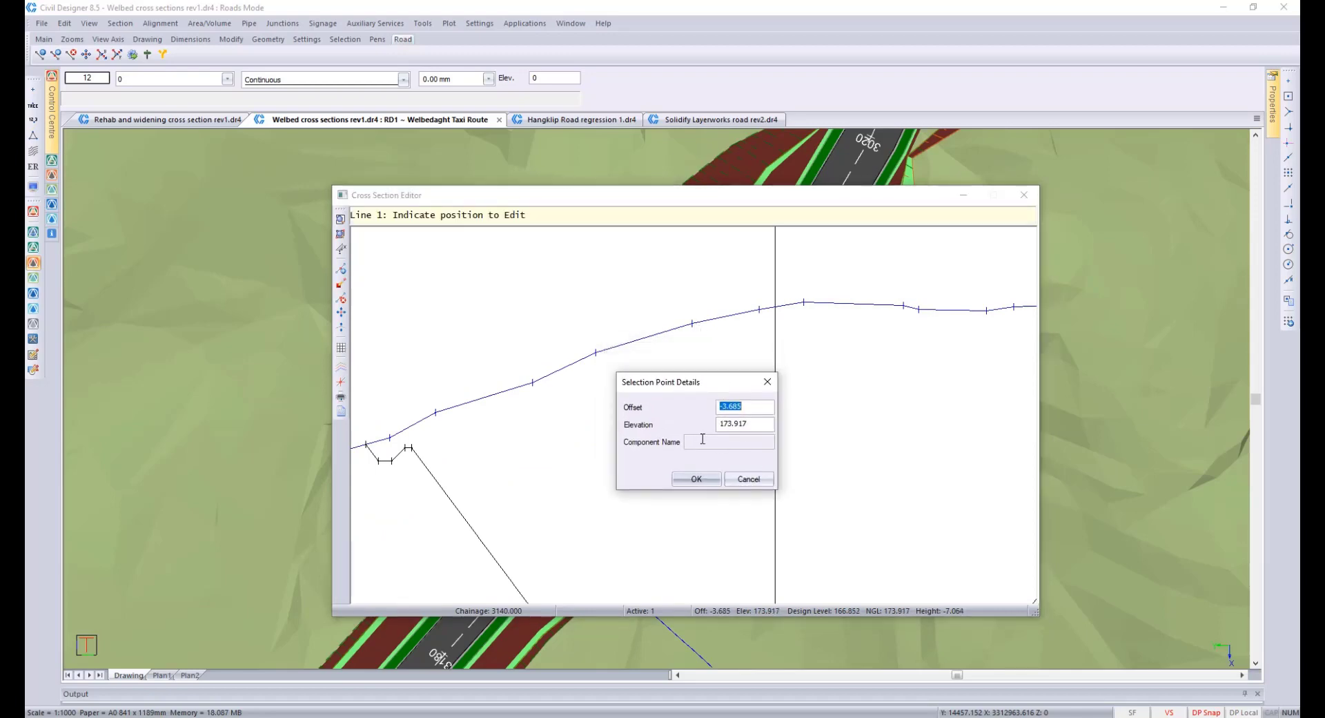
left_click(745, 409)
left_click(697, 478)
left_click(538, 386)
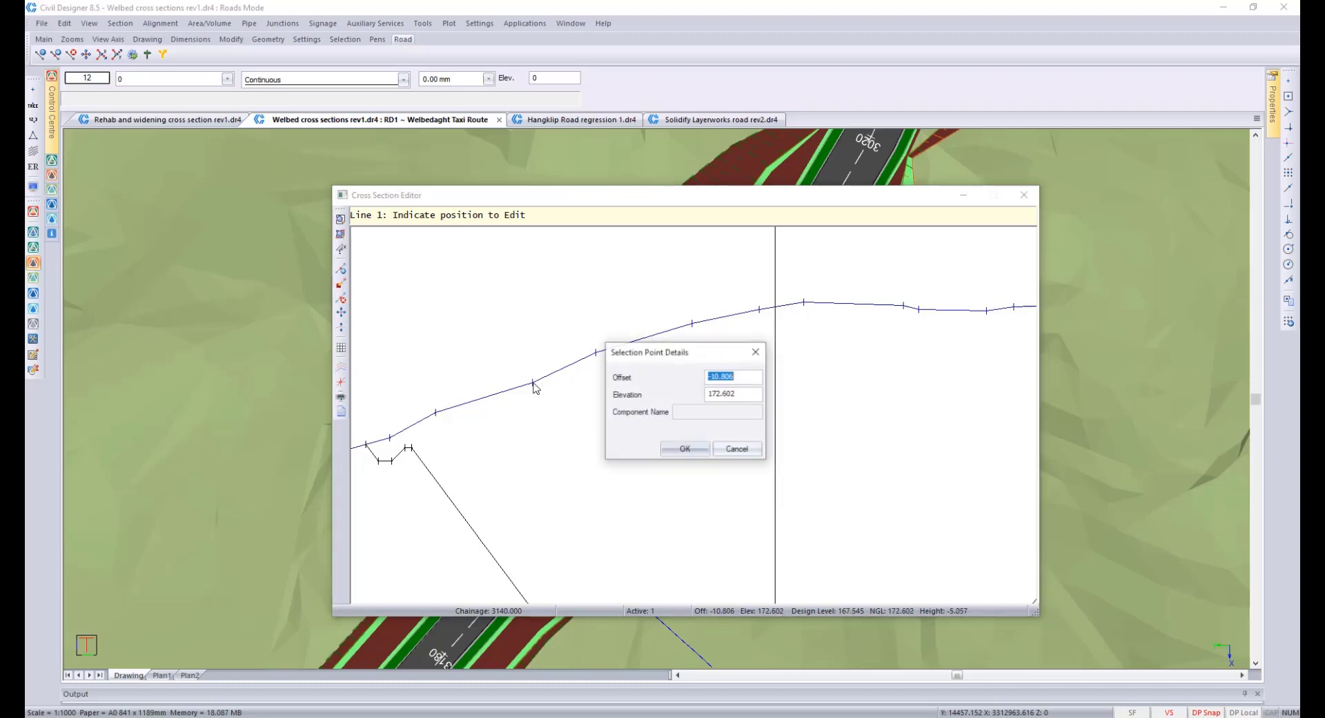
left_click(744, 392)
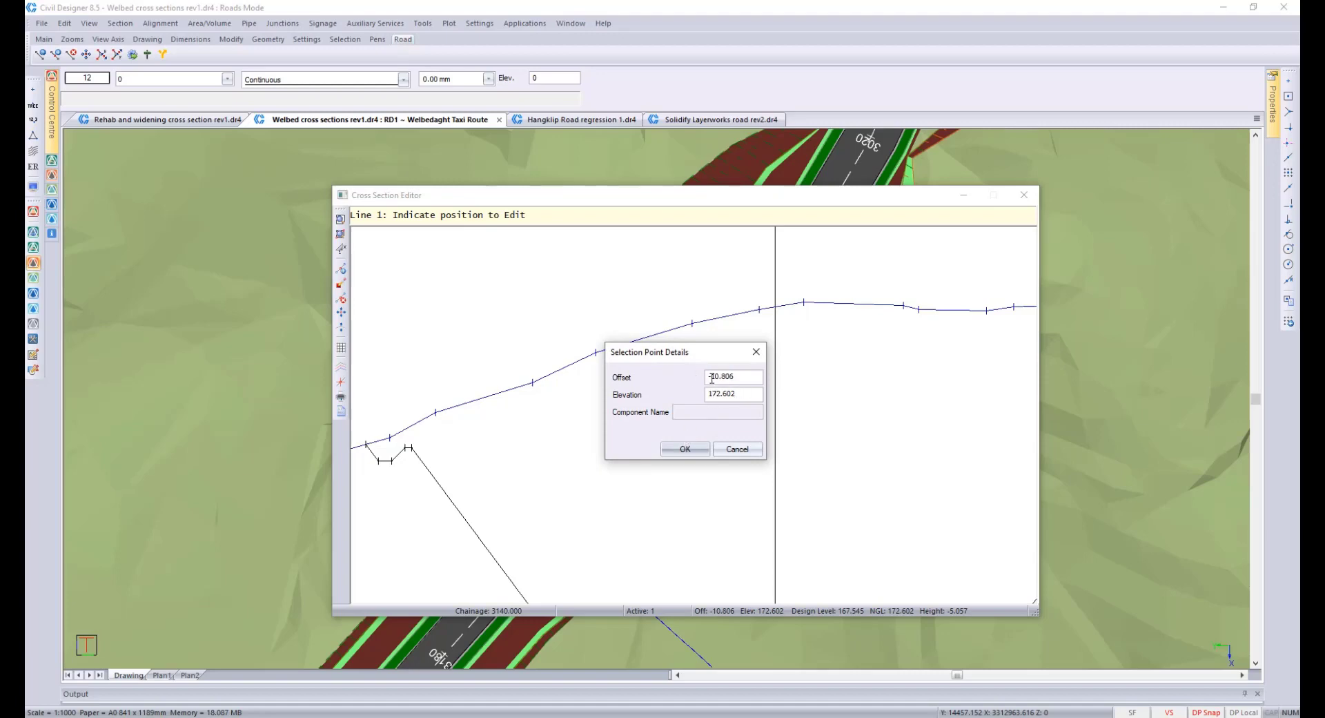
left_click(684, 449)
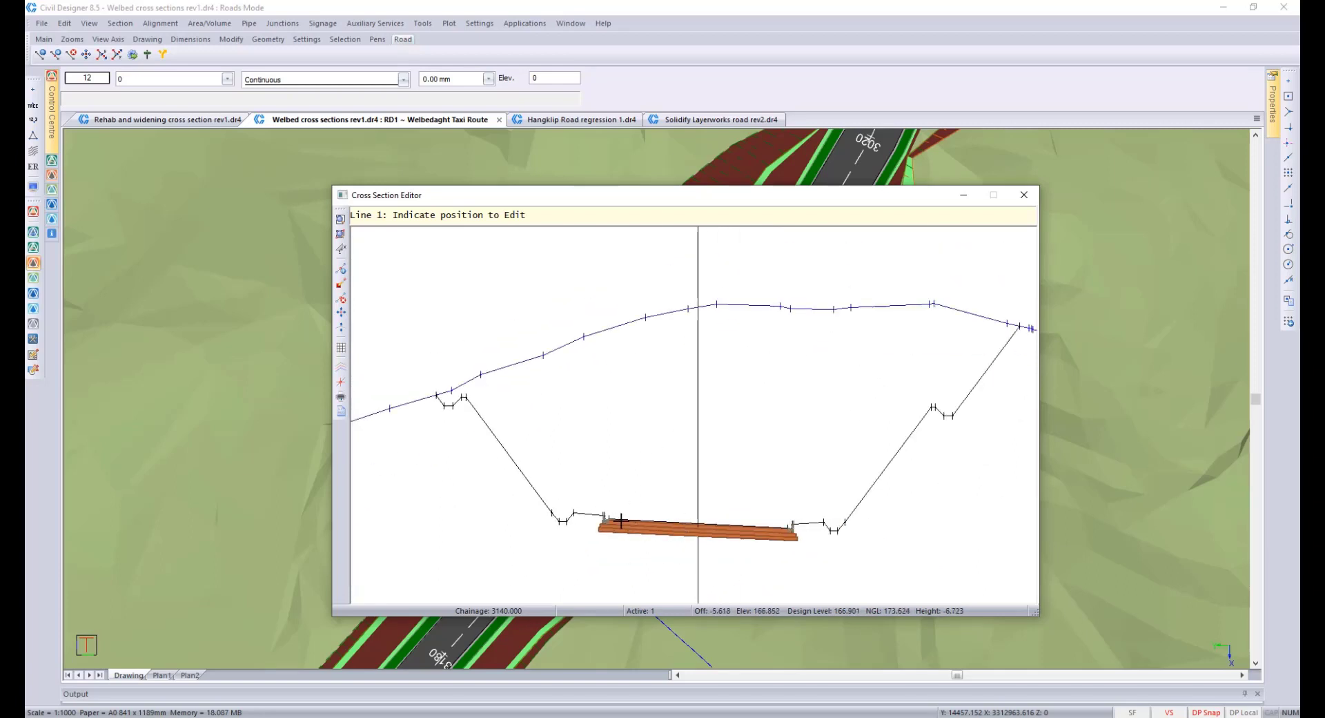
Step: Make Line 2 the active line in the section line display settings
scroll(617, 521, "up", 2)
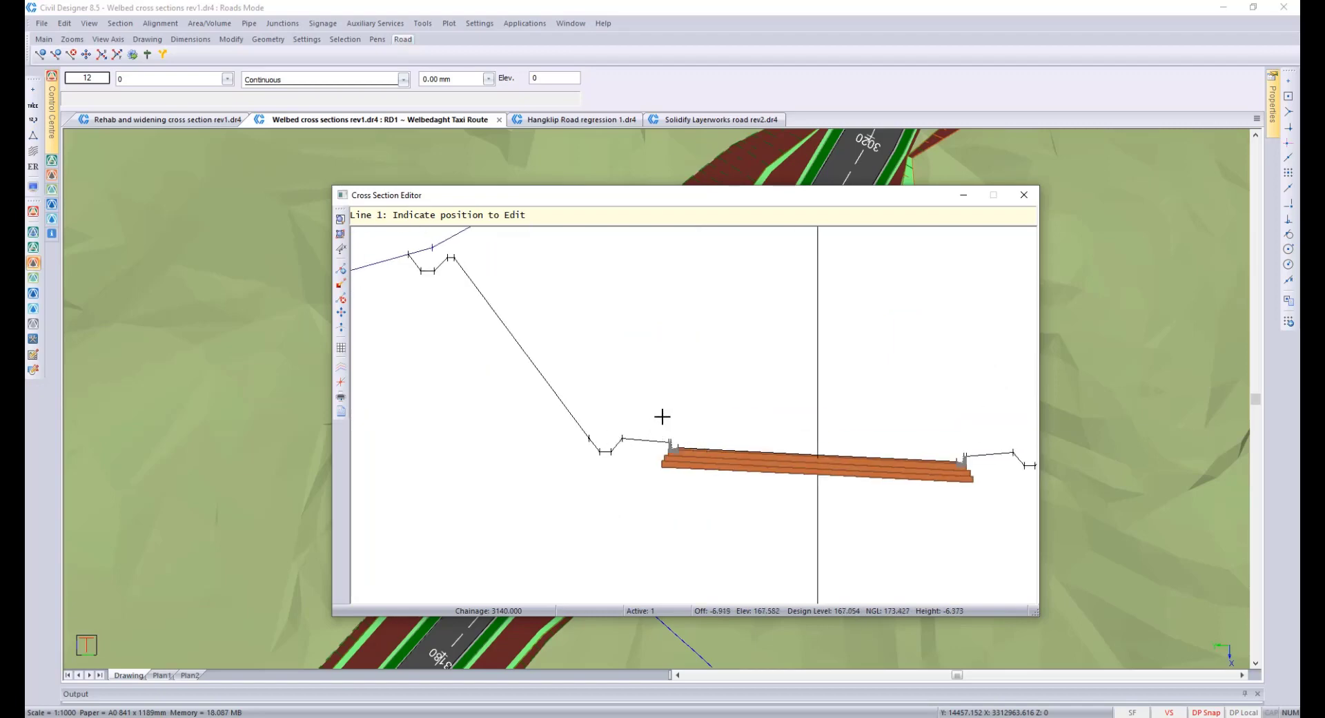
scroll(671, 453, "up", 1)
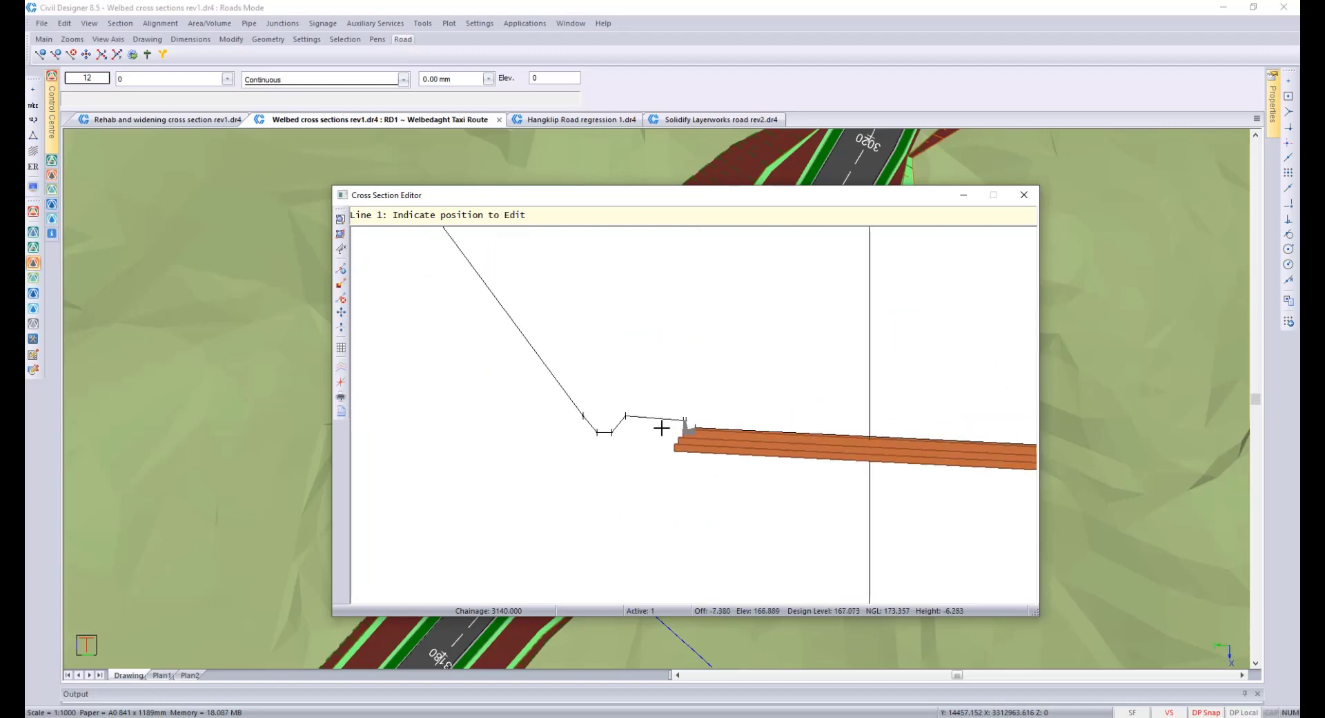
left_click(342, 369)
left_click(726, 437)
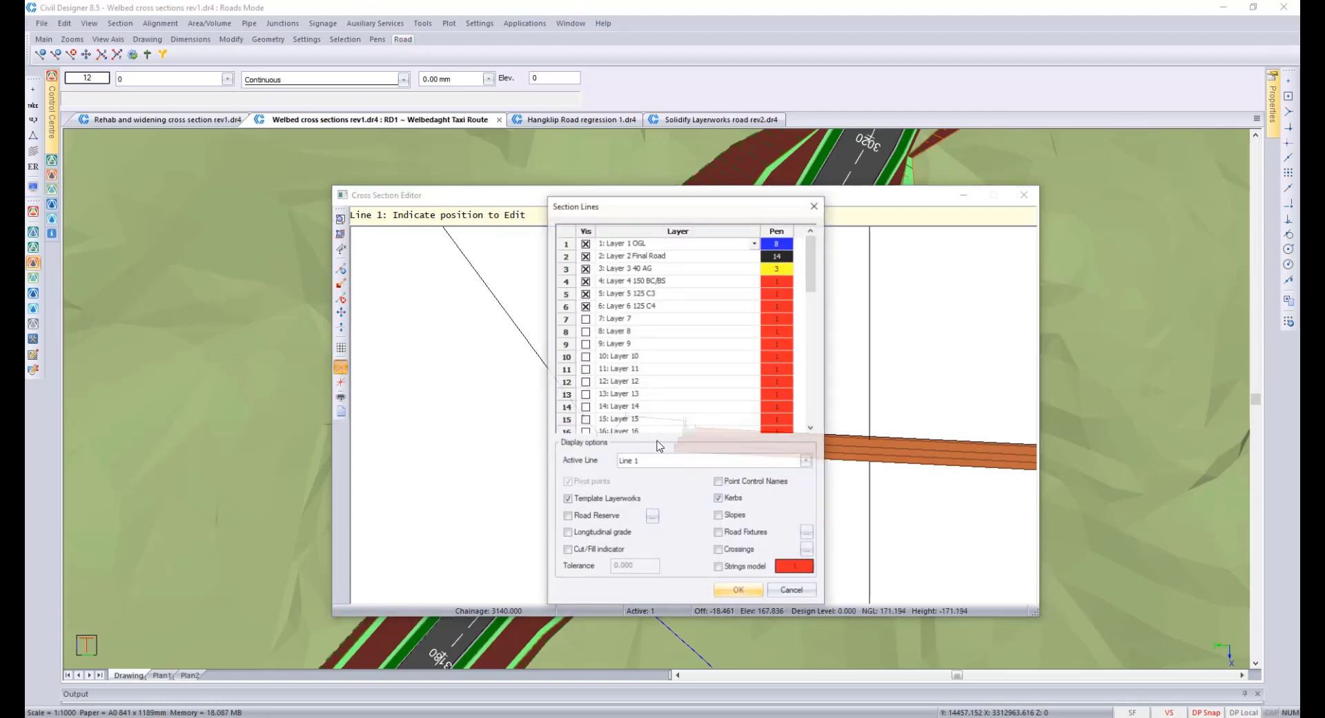
left_click(732, 461)
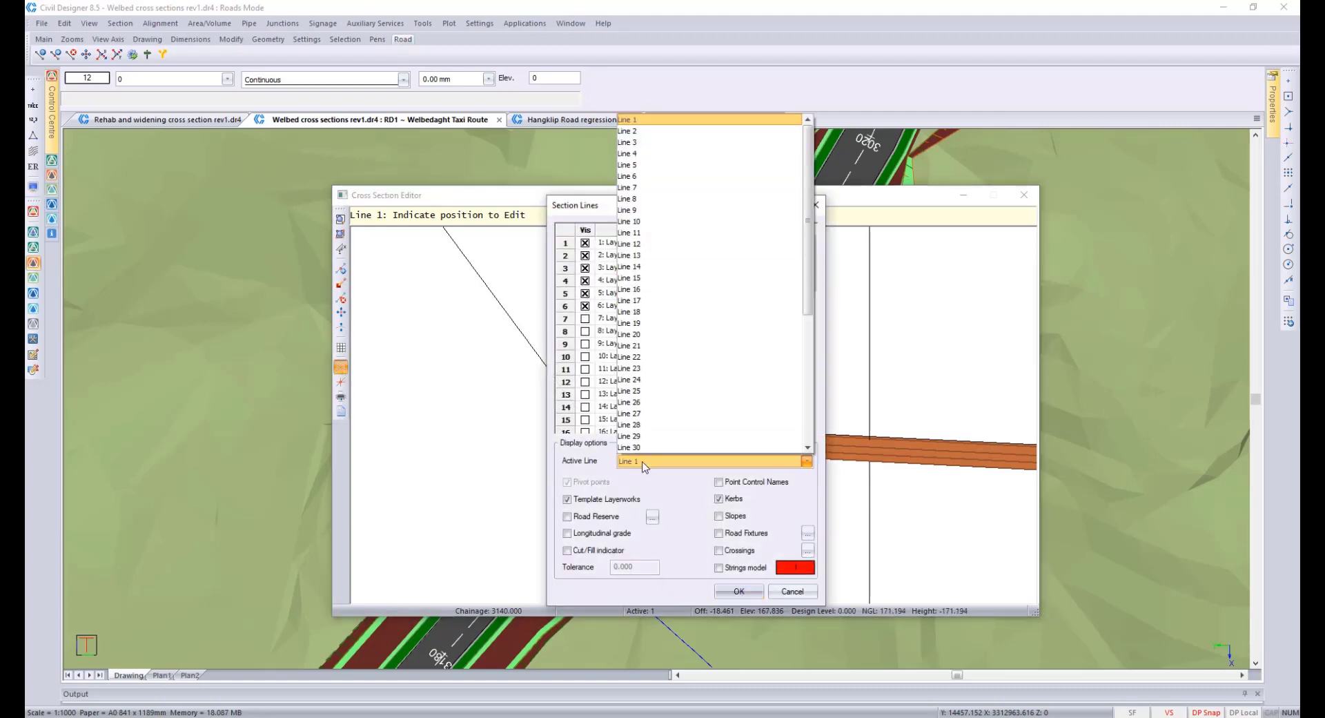
left_click(634, 131)
left_click(744, 591)
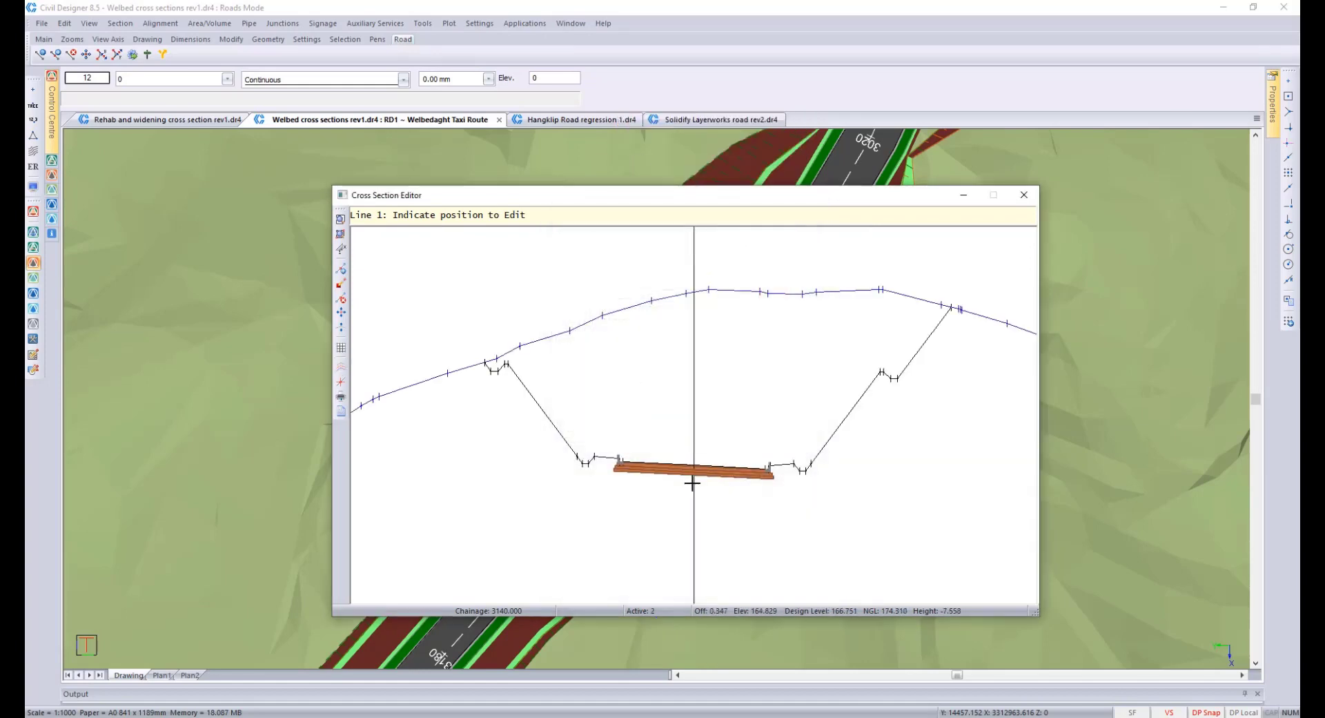
Step: Open the left shoulder break point on Line 2 for editing, review its details and string reference, and accept it
scroll(686, 417, "up", 2)
right_click(713, 393)
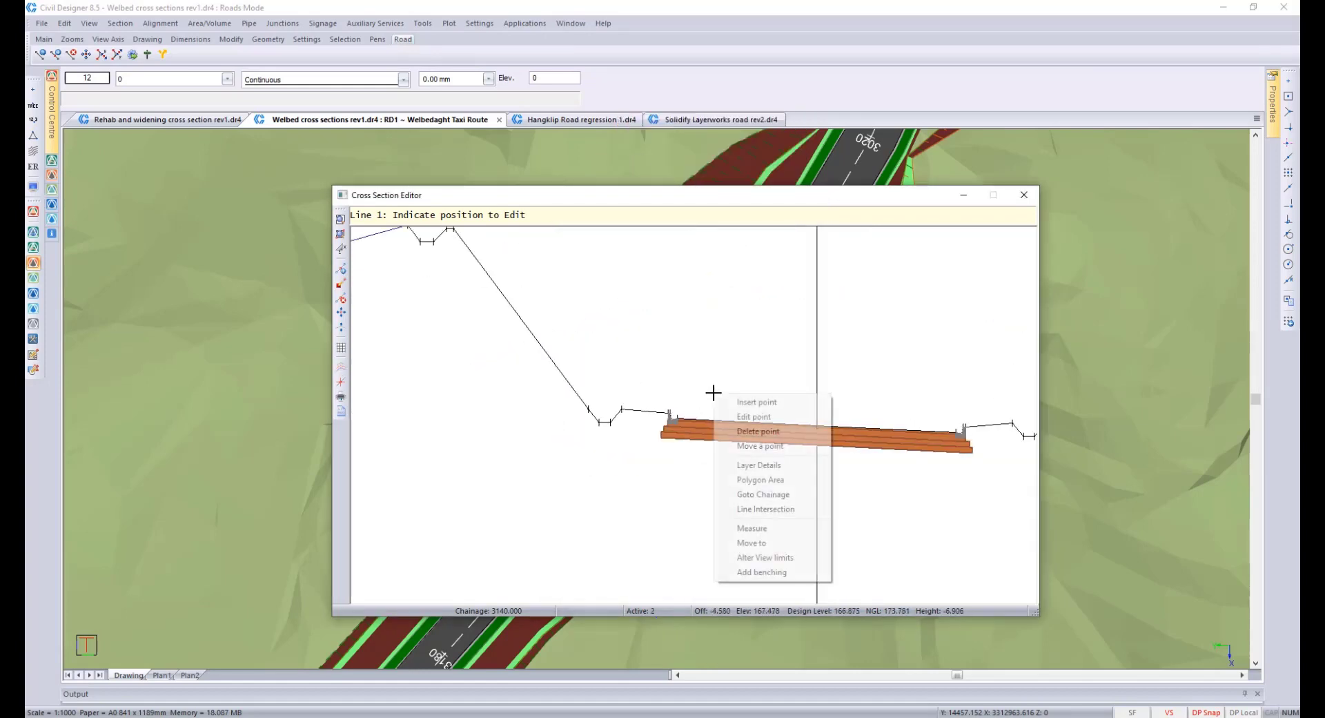
left_click(753, 416)
left_click(641, 413)
left_click_drag(678, 361, 806, 328)
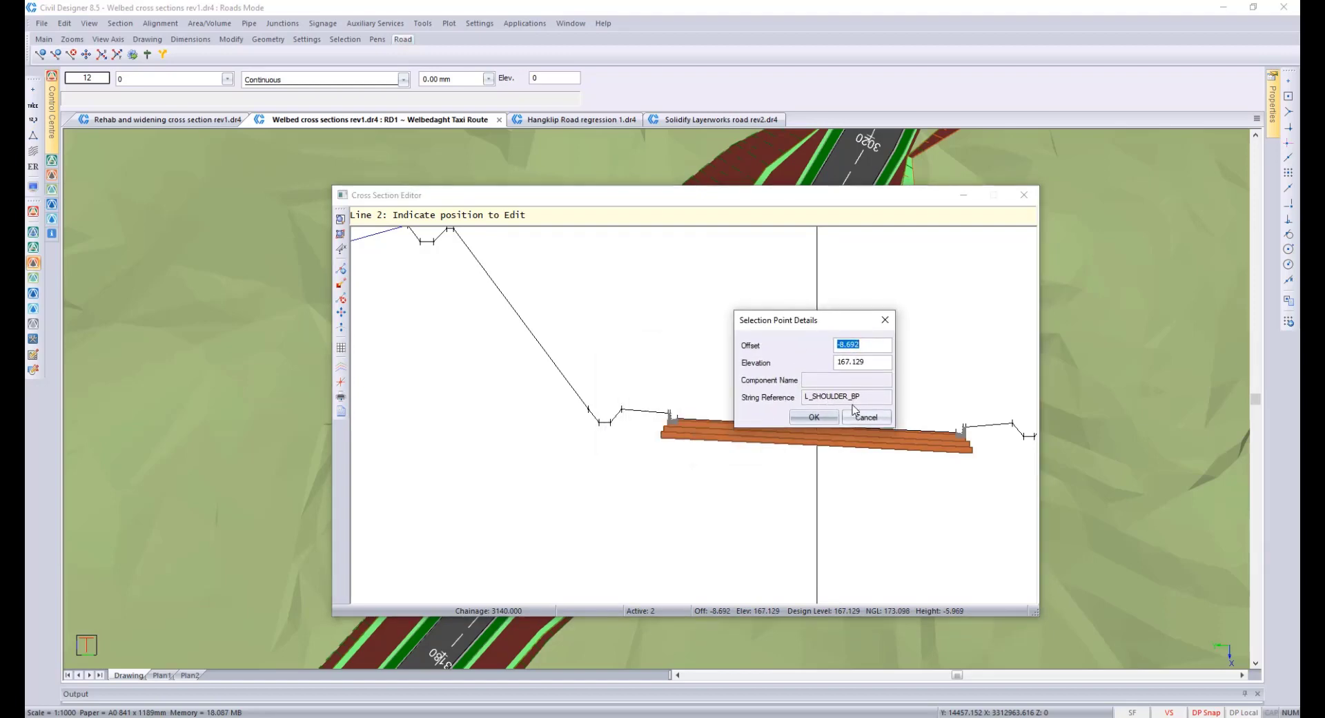
left_click(815, 418)
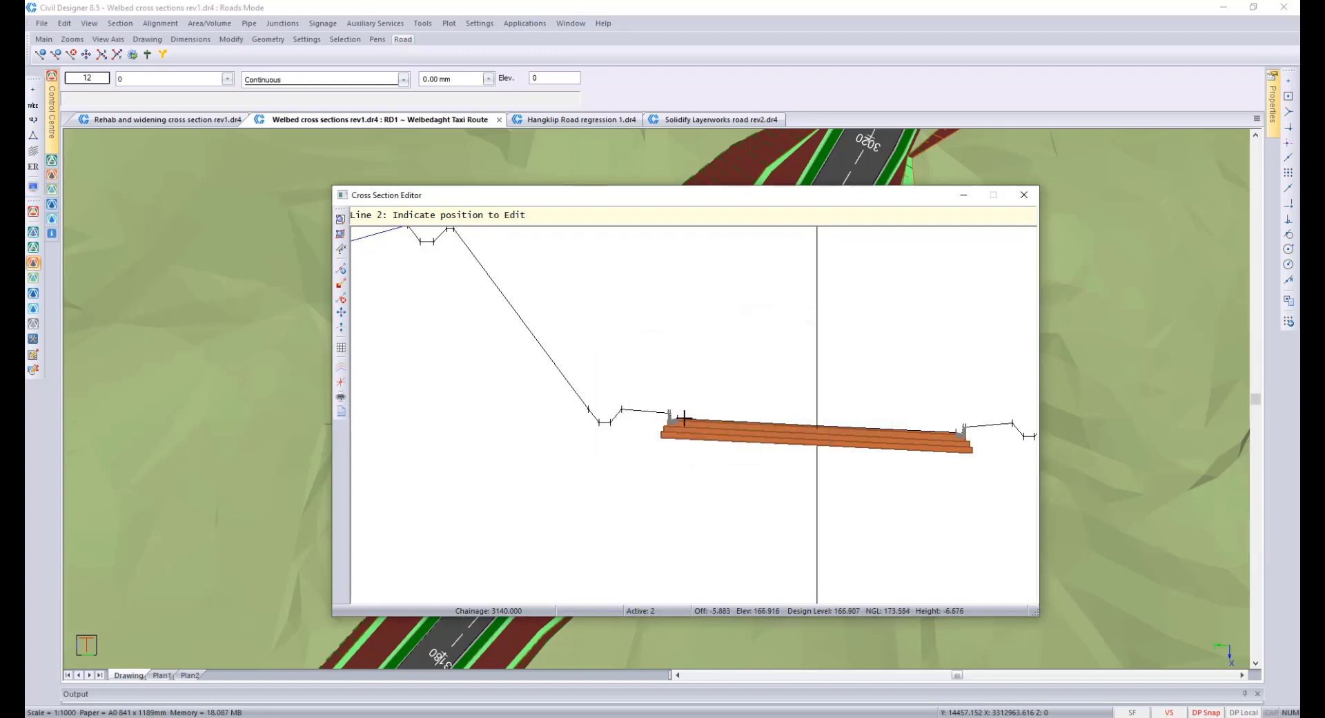
Step: Review the offset, elevation and string reference of the left and right road edge points on Line 2, accepting each one
left_click(674, 415)
left_click(749, 377)
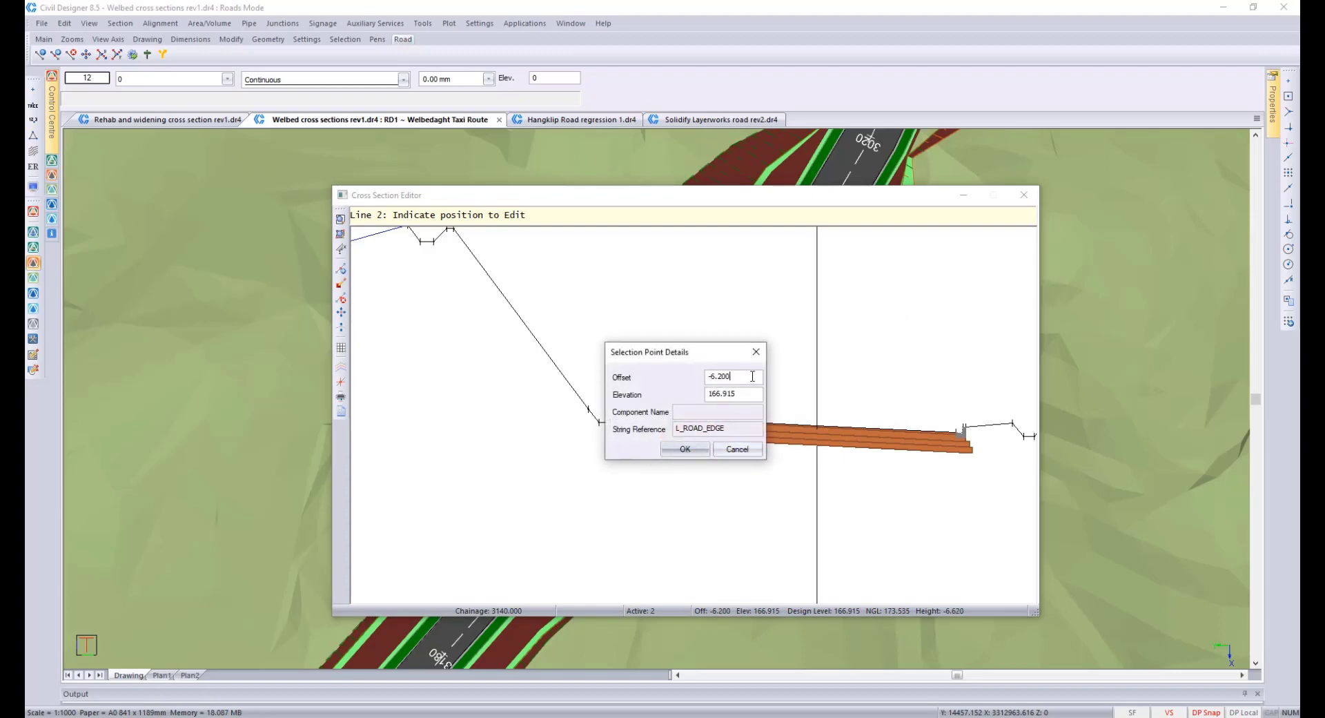
left_click(686, 449)
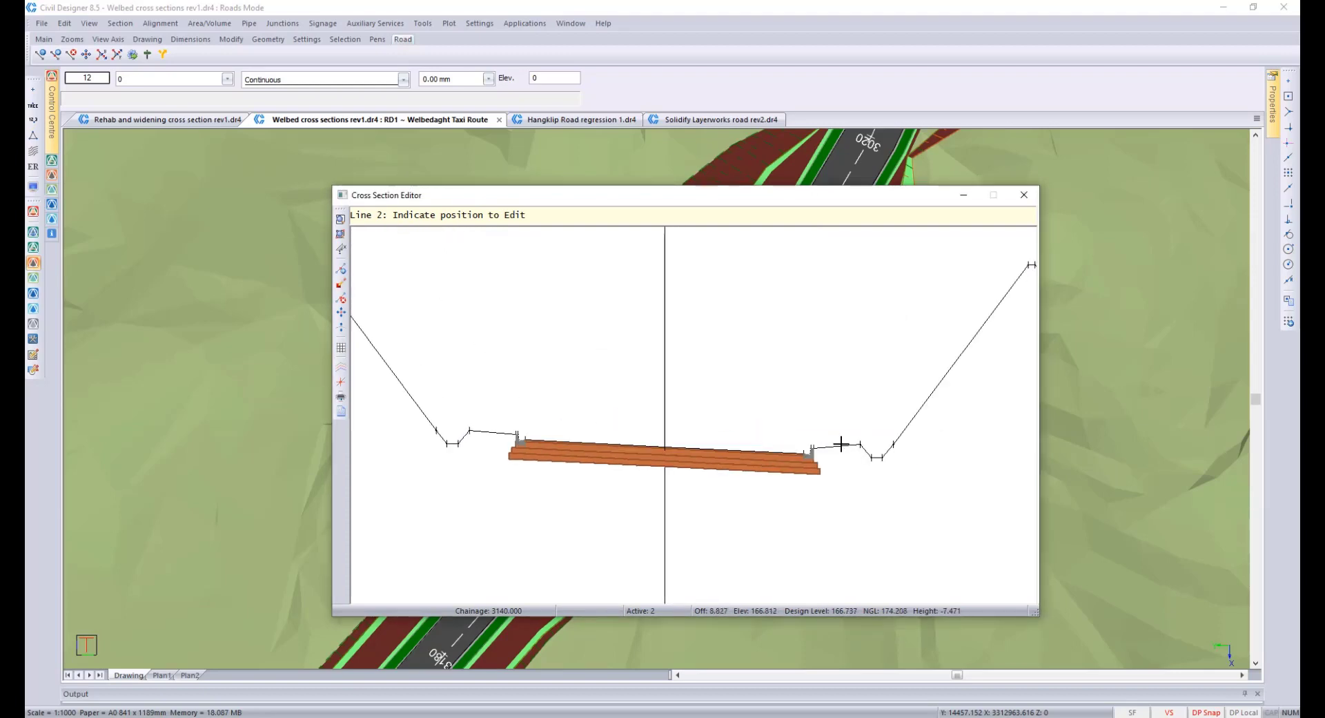
left_click(799, 450)
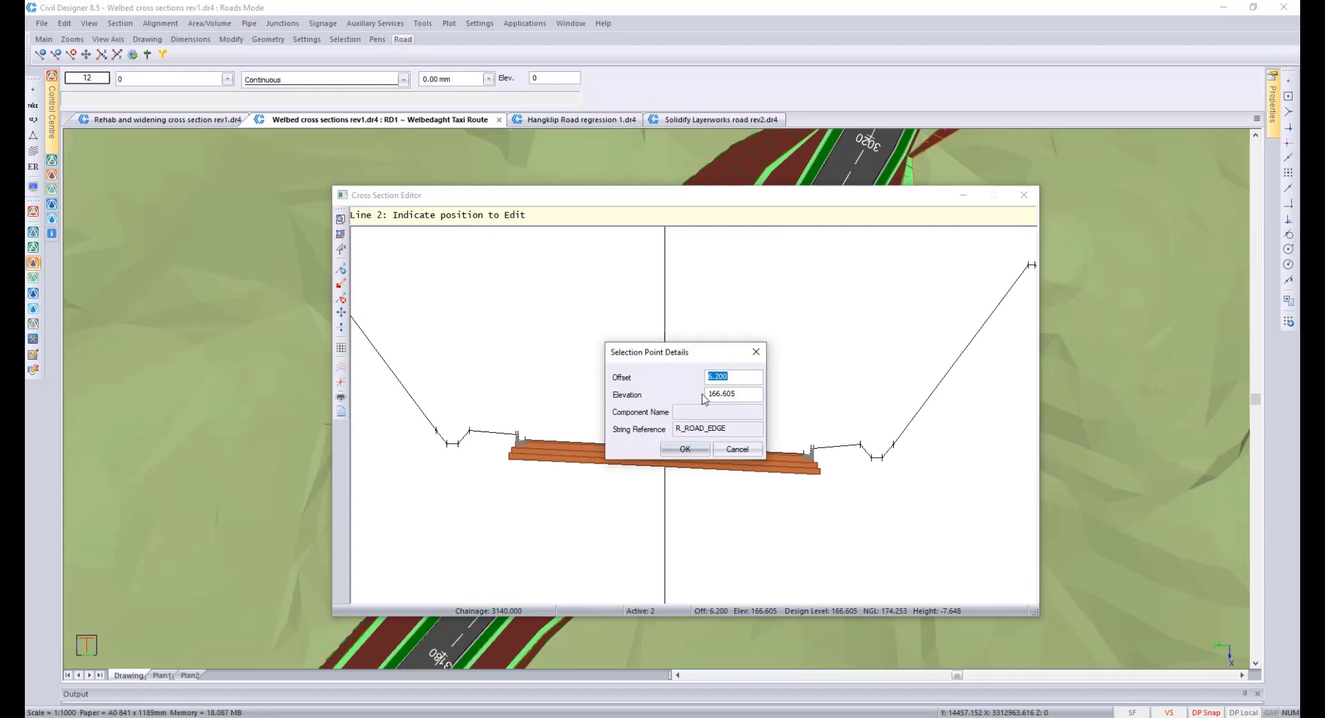
left_click(758, 377)
left_click(685, 449)
middle_click_drag(689, 408, 709, 451)
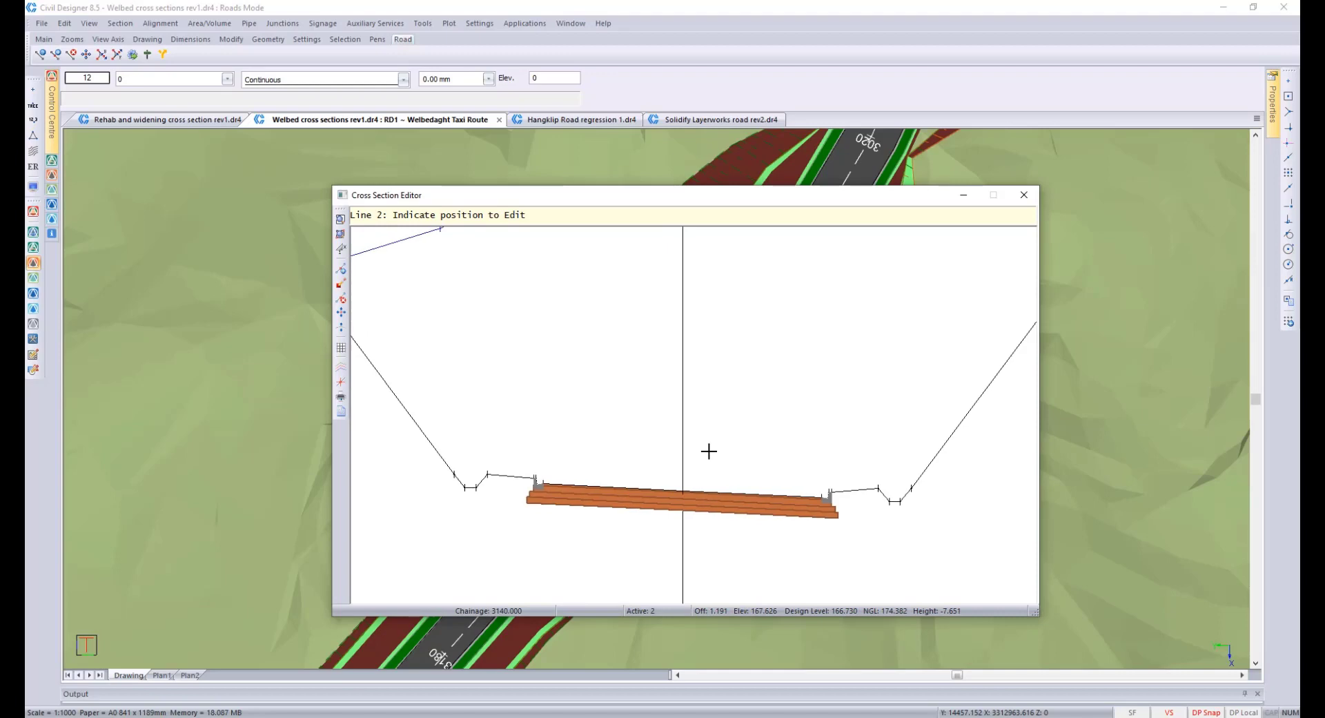
Step: Examine the whole cross section at different zoom levels and redraw it to the alignment limits
scroll(709, 440, "down", 2)
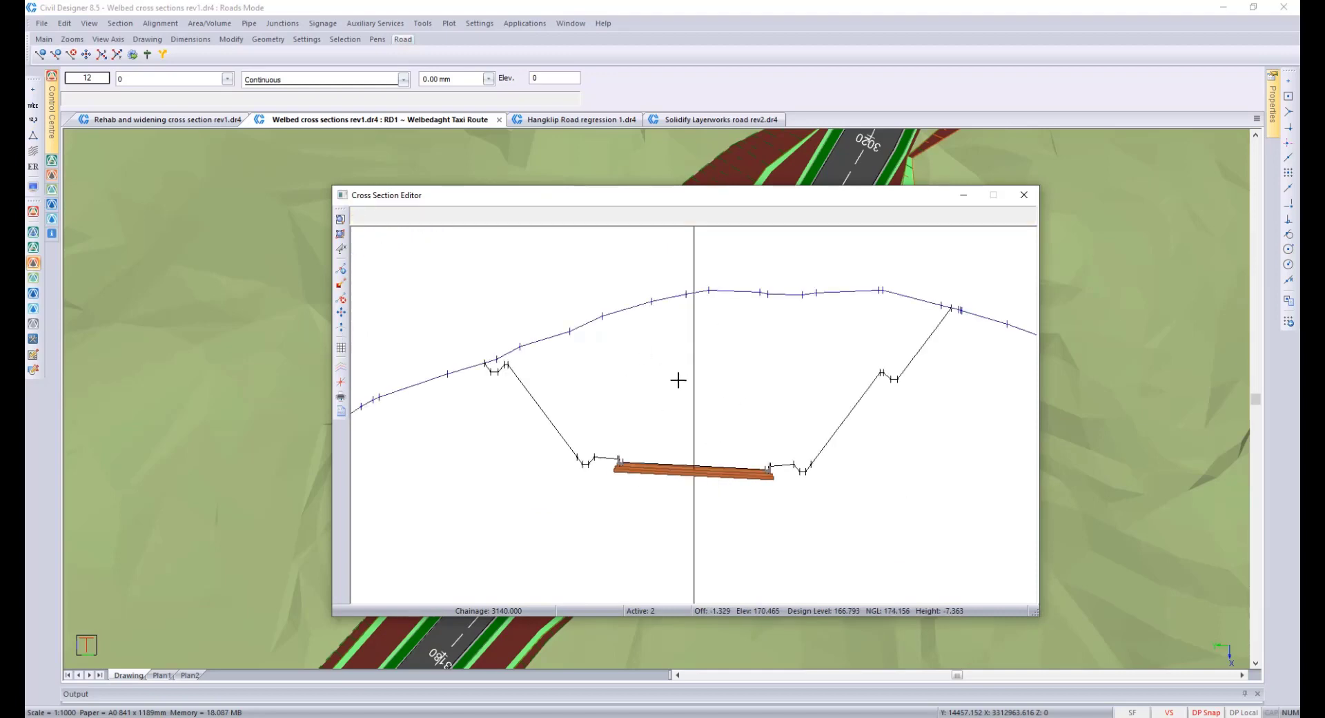
middle_click_drag(675, 428, 674, 454)
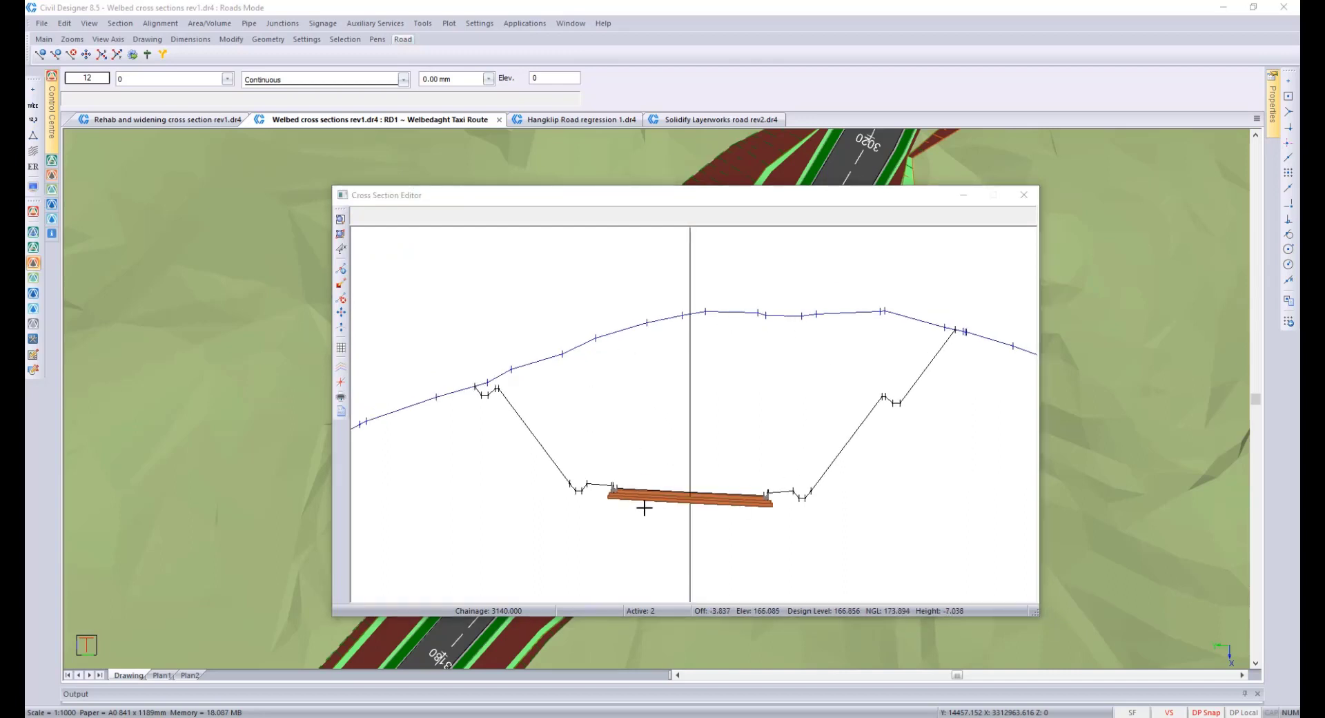
left_click(679, 322)
left_click(662, 493)
middle_click_drag(685, 484, 688, 457)
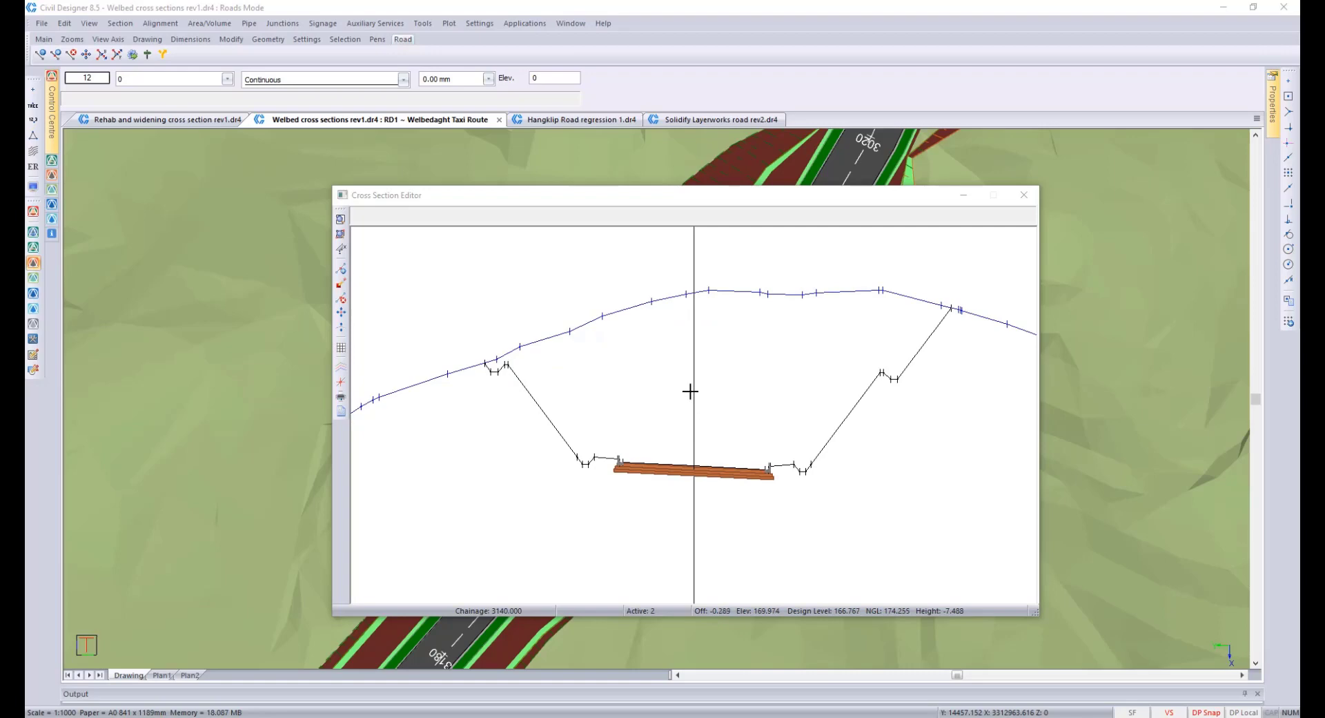
scroll(691, 391, "down", 5)
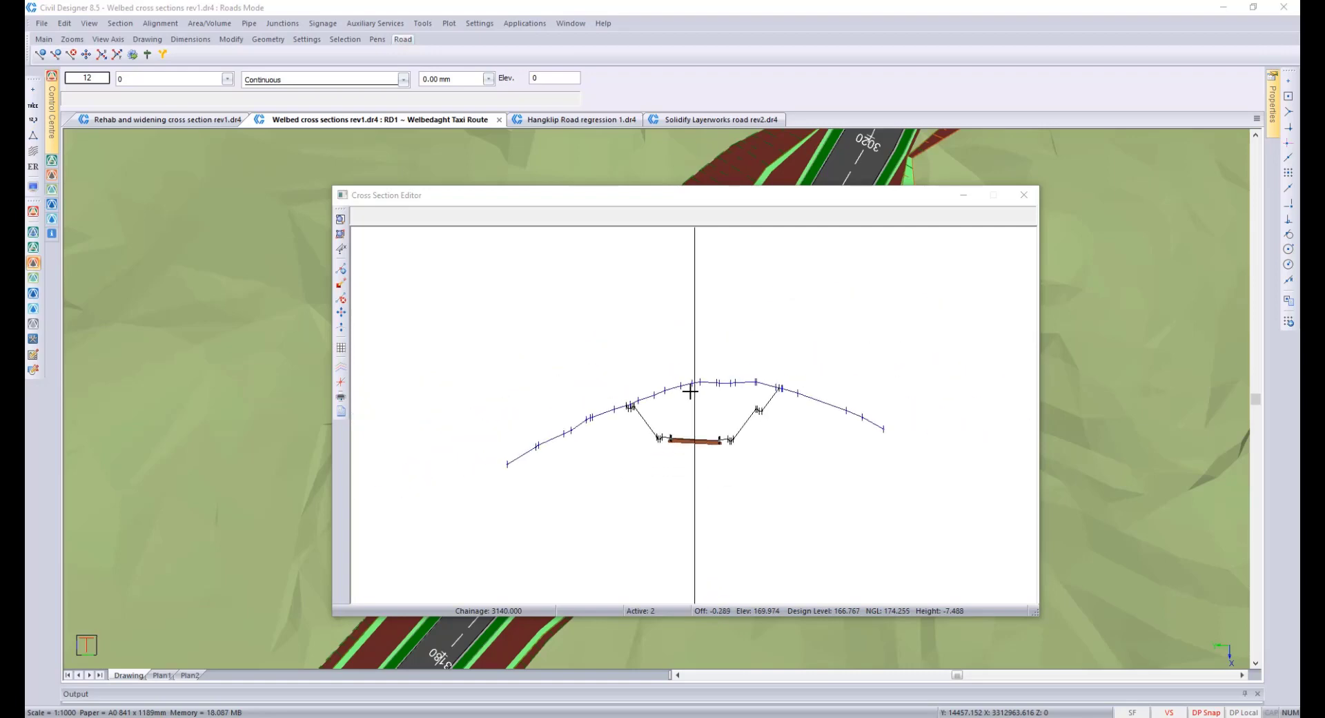
scroll(716, 405, "up", 4)
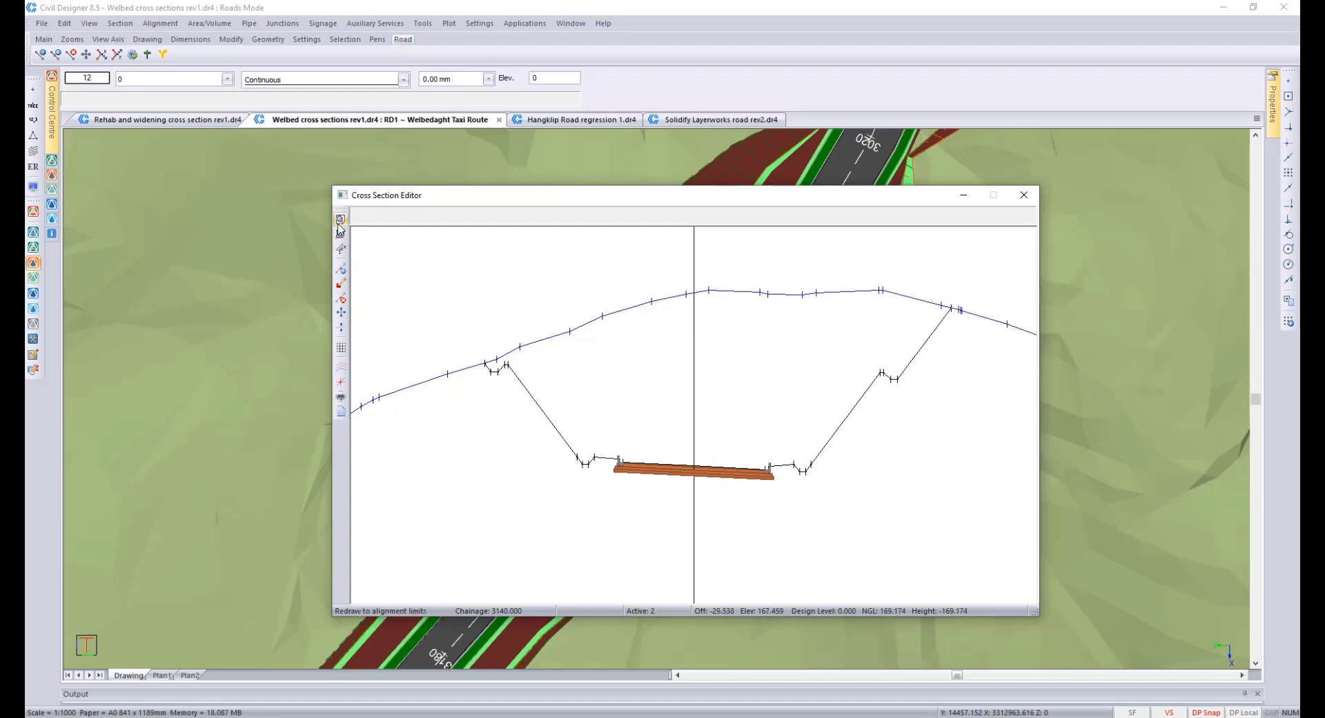
scroll(719, 366, "down", 4)
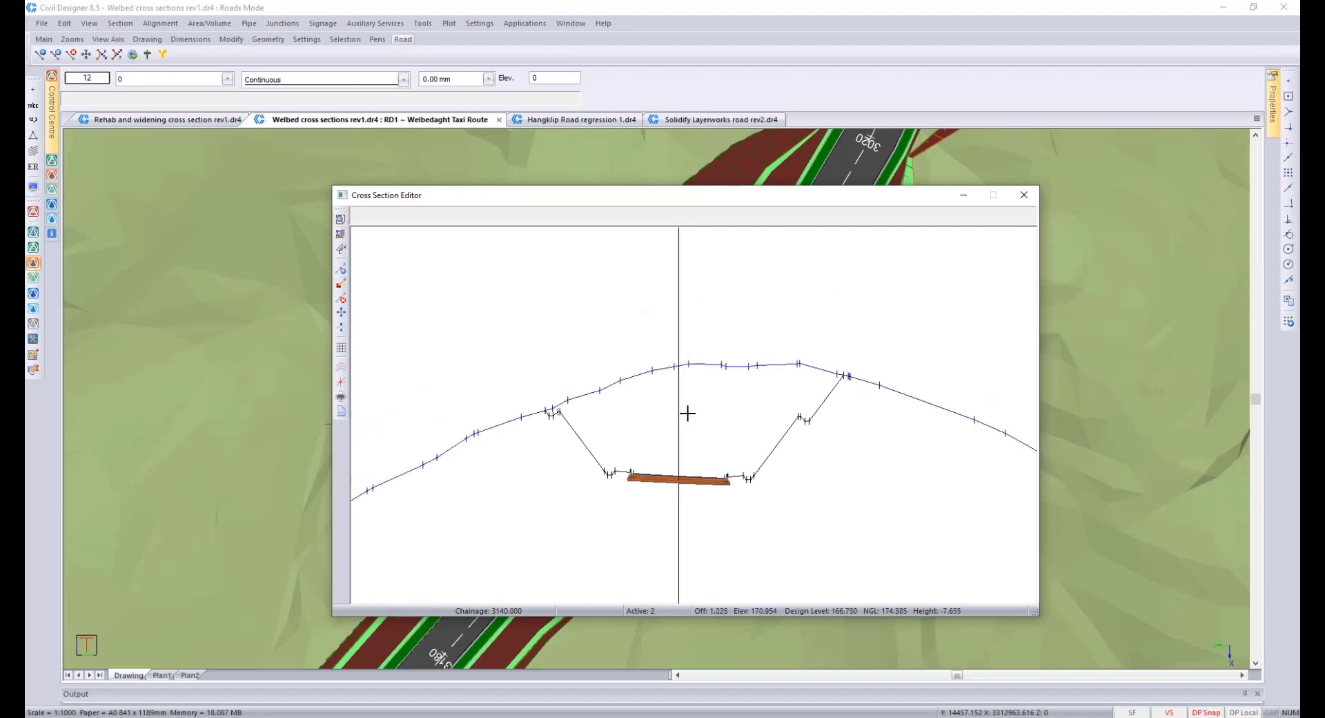
left_click(340, 219)
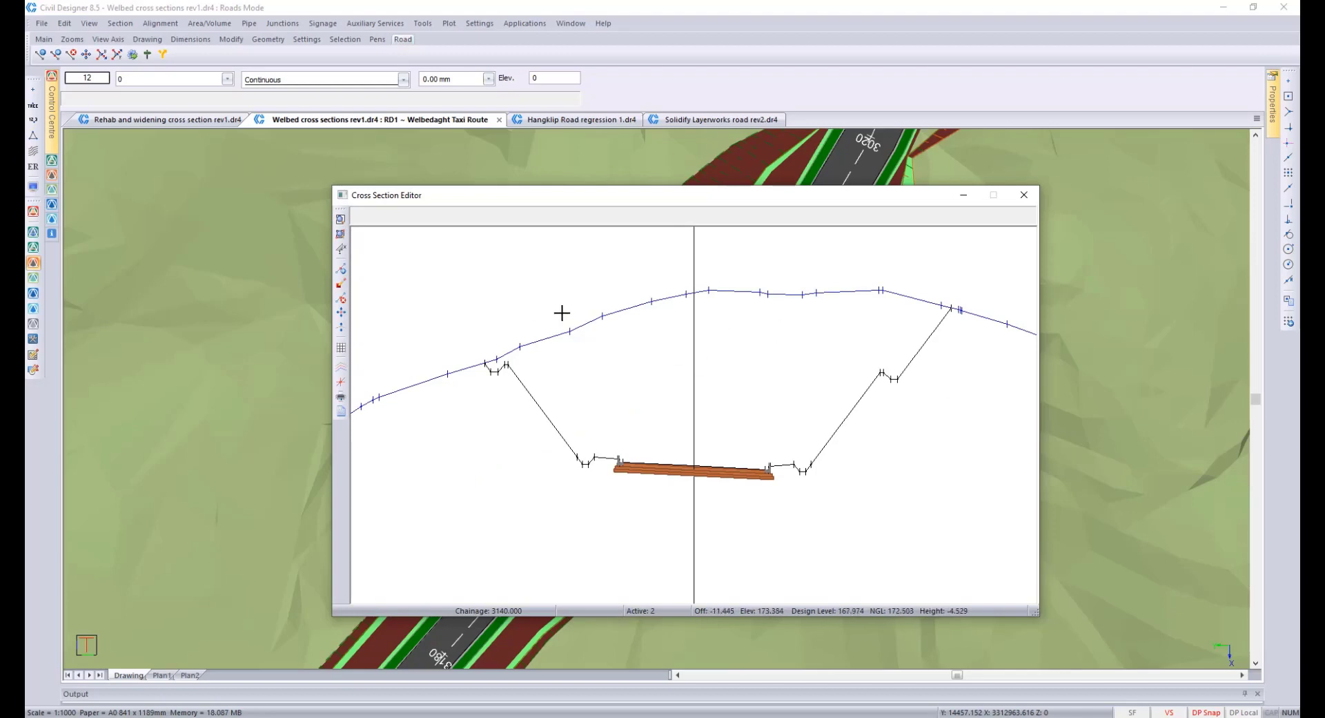
Step: Zoom a window around the drain at the top of the left cut slope and restore the full section view
left_click(340, 269)
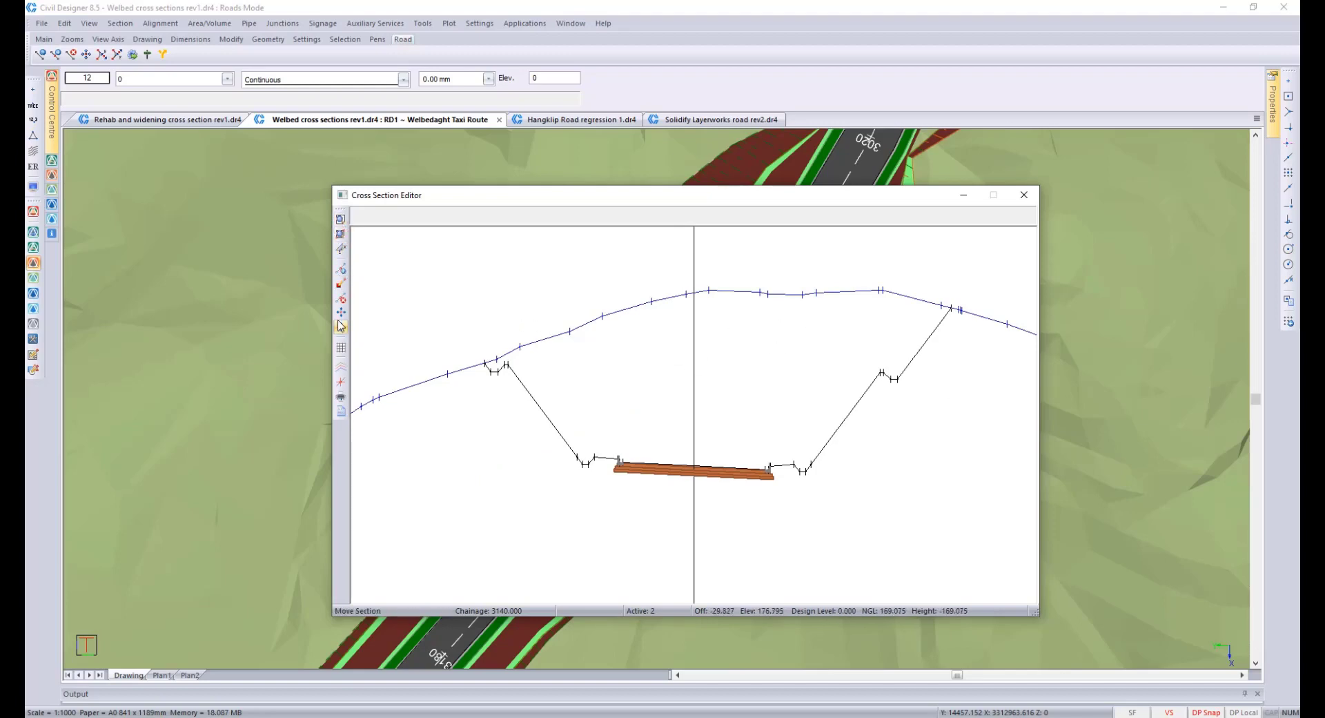
left_click(340, 234)
left_click(459, 339)
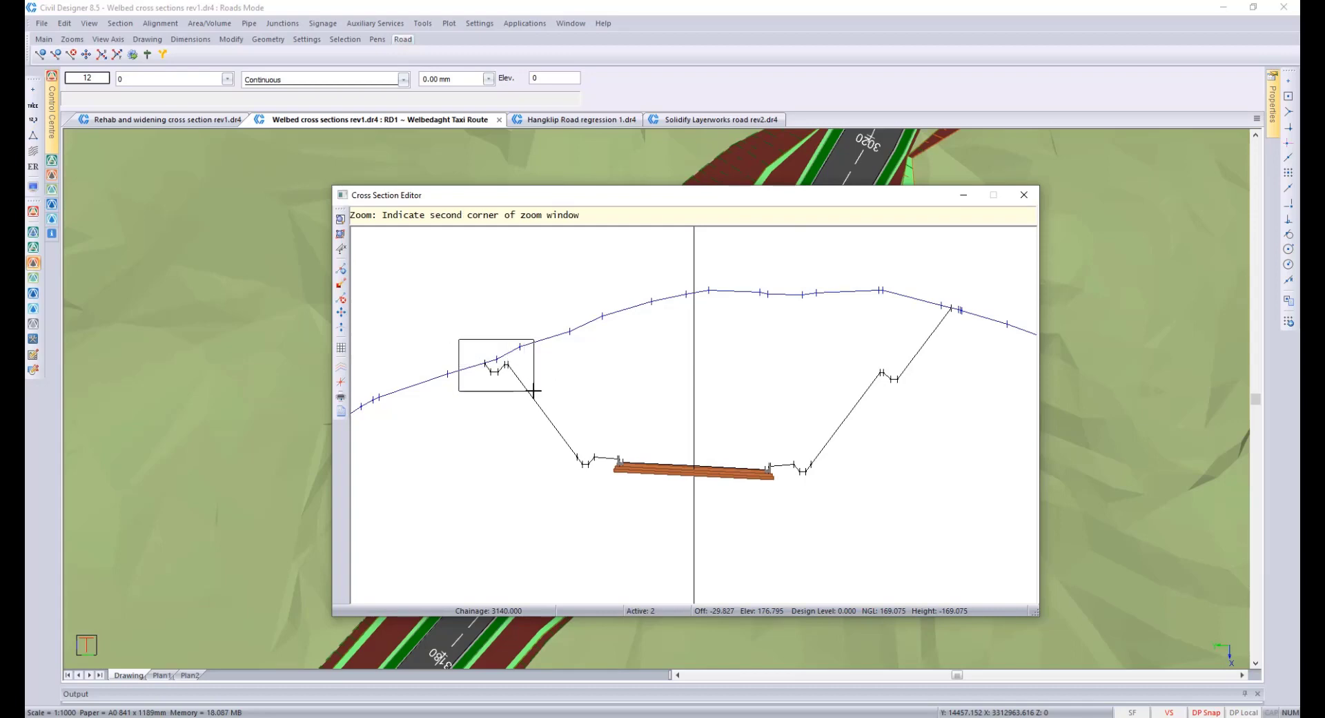
left_click(533, 391)
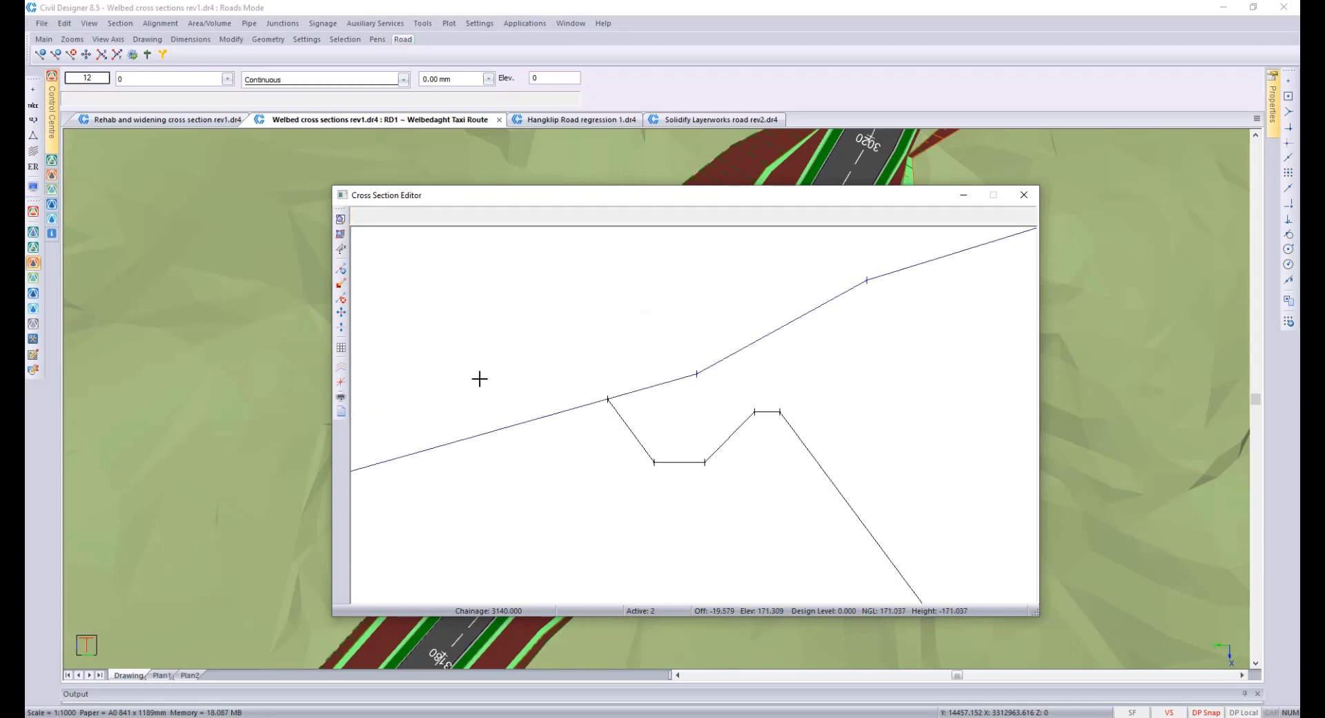
middle_click(765, 424)
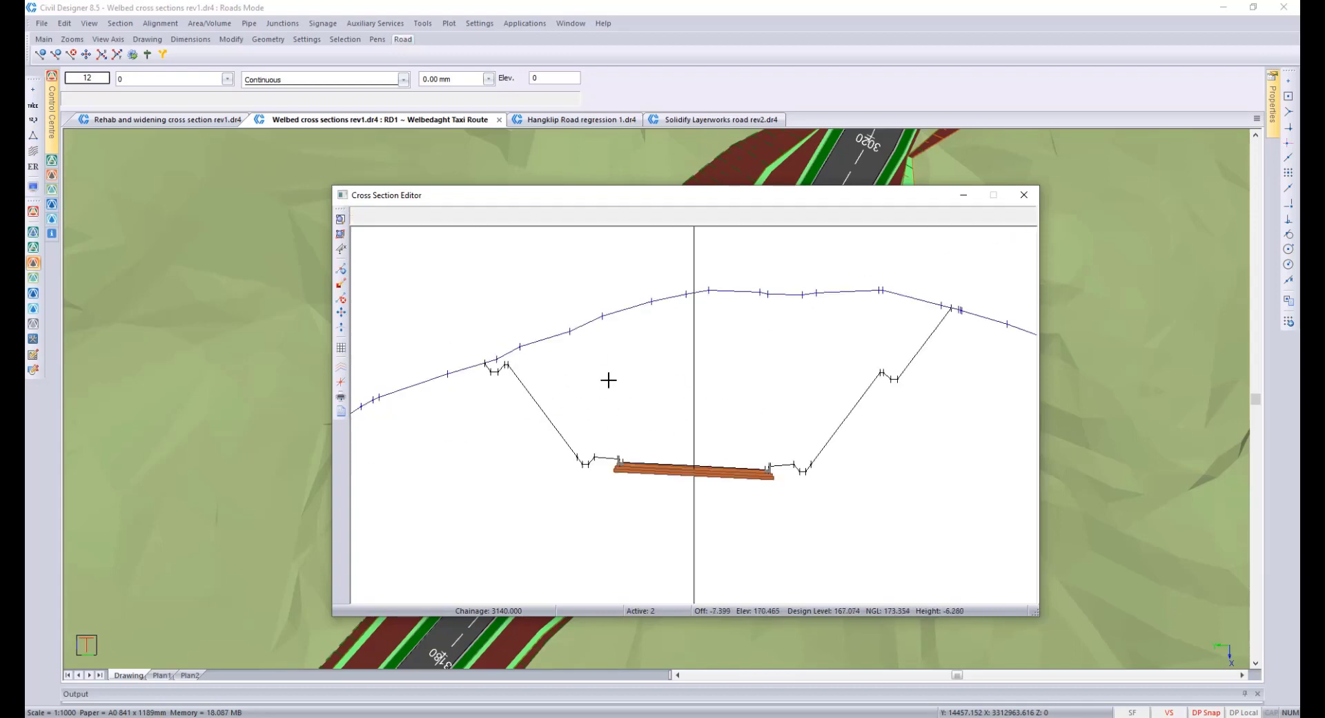
Step: Zoom a window around the bench drain and upper part of the right cut slope and return to the full section
left_click(341, 234)
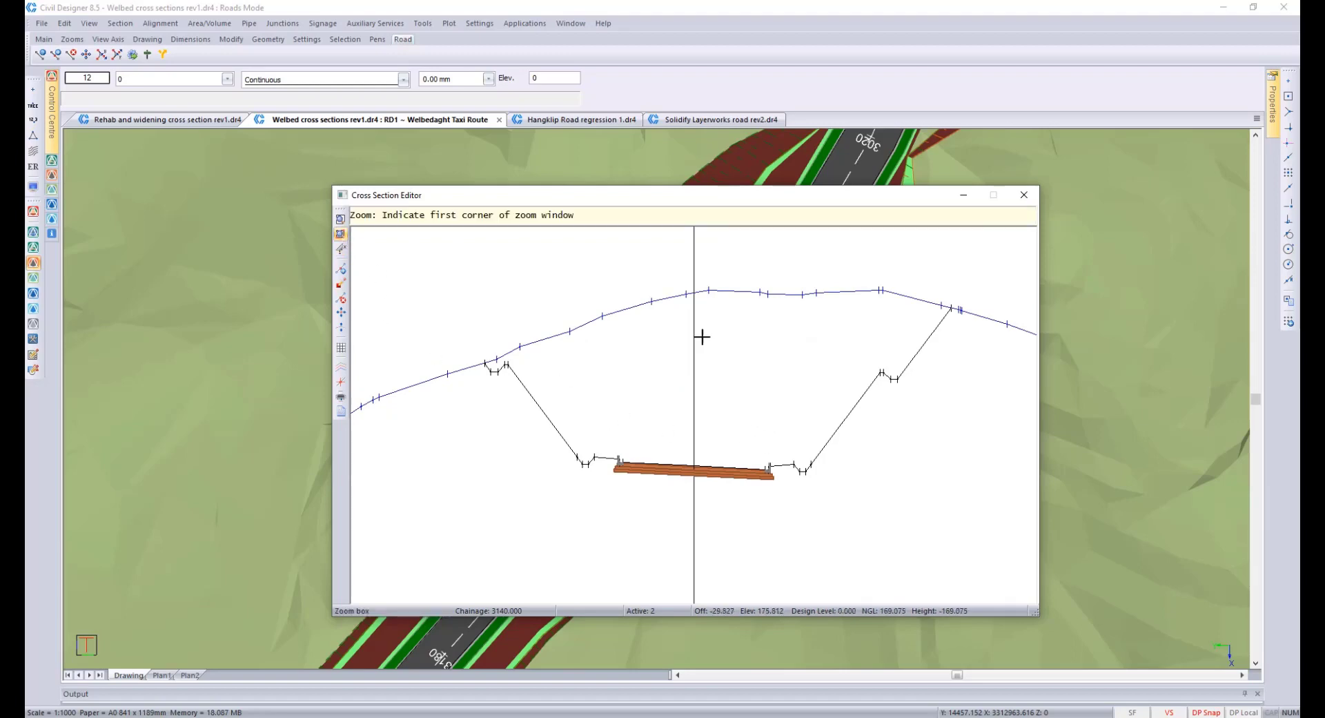
left_click(832, 285)
left_click(973, 424)
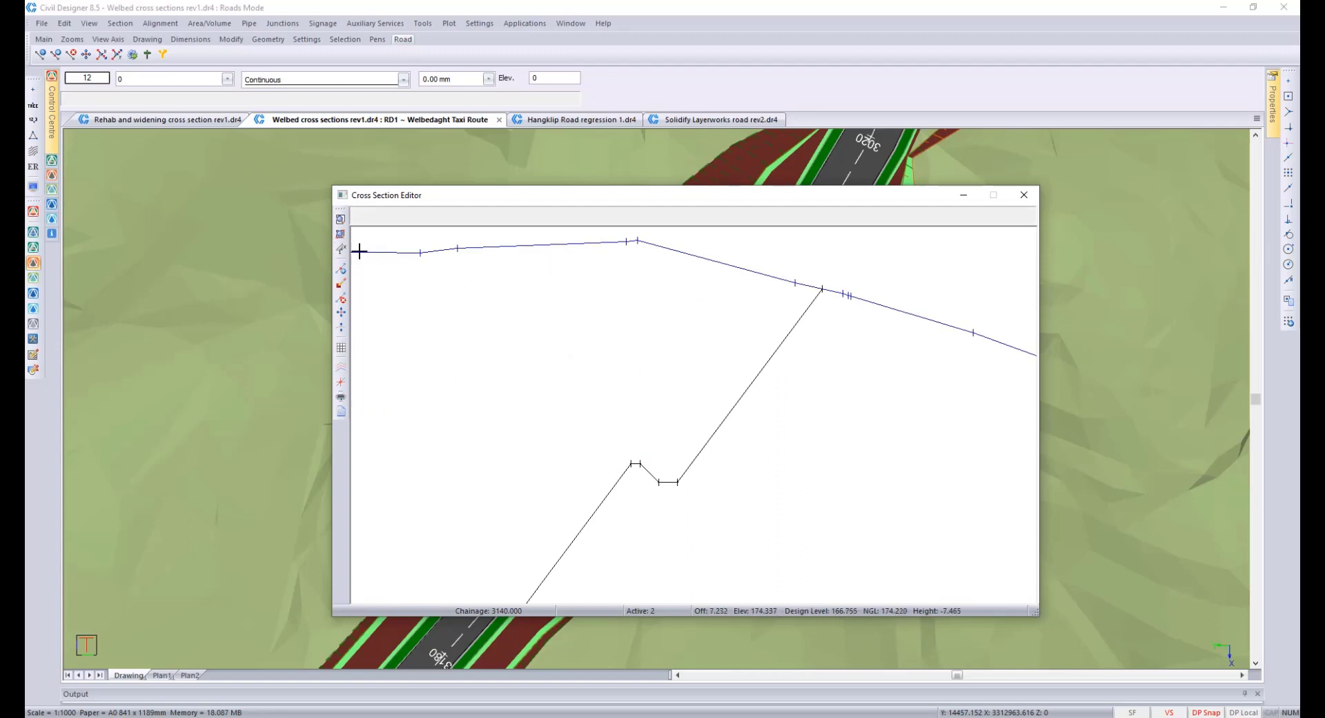
middle_click(431, 322)
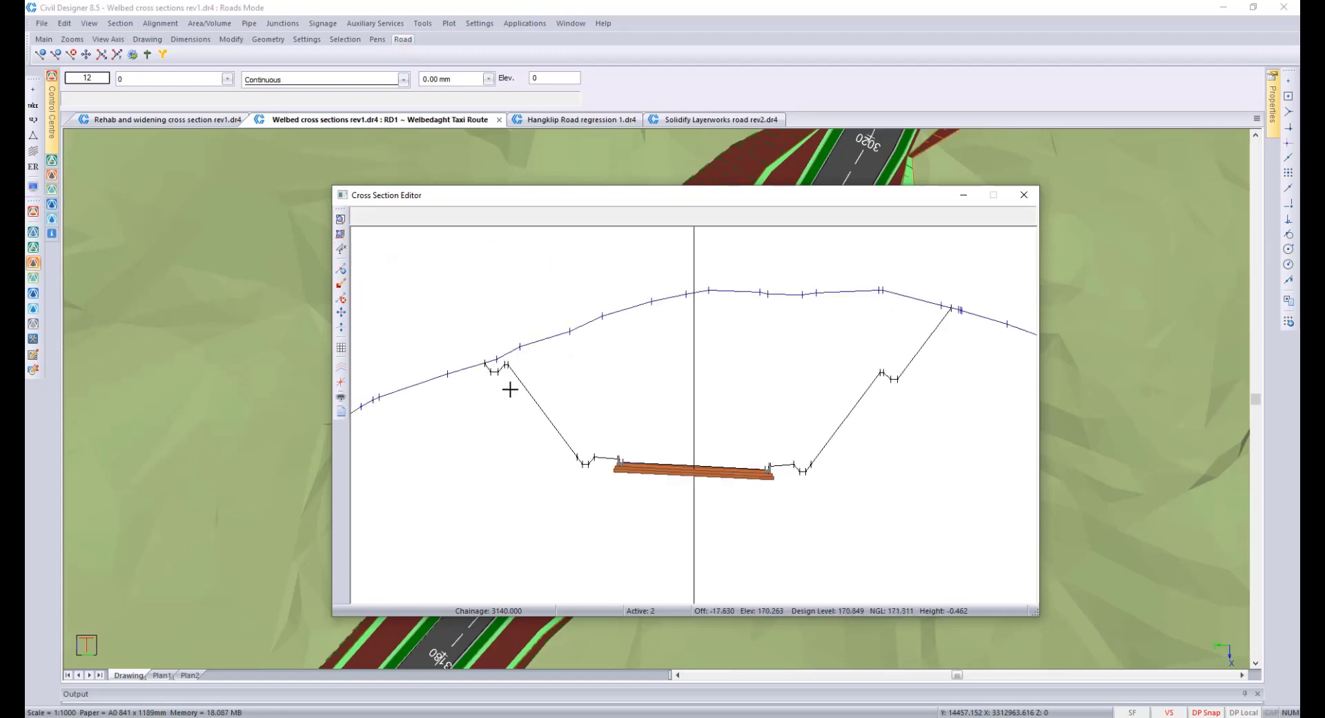
Step: Check the vertical scale exaggeration setting of the cross section view and cancel without changing it
middle_click_drag(733, 437, 723, 462)
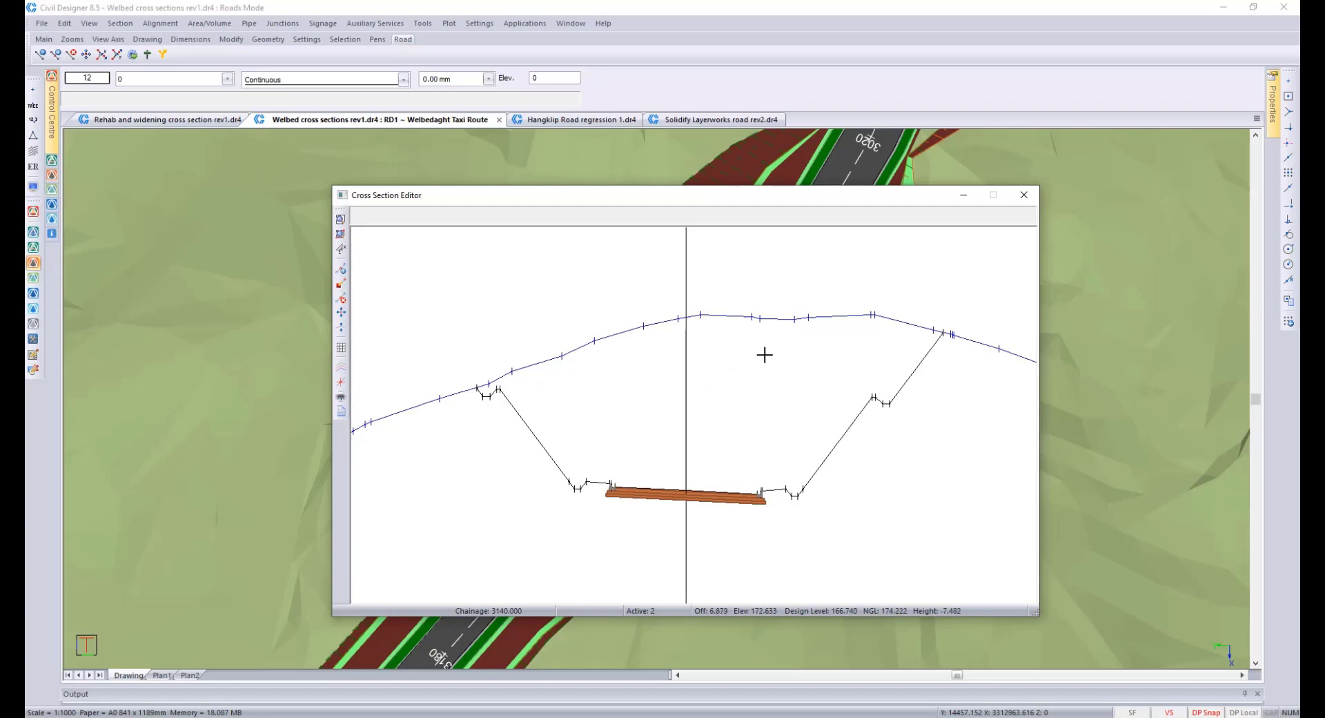
middle_click_drag(766, 354, 769, 385)
mouse_move(681, 368)
middle_mouse_down()
mouse_move(725, 323)
mouse_move(671, 335)
mouse_move(680, 345)
middle_mouse_up()
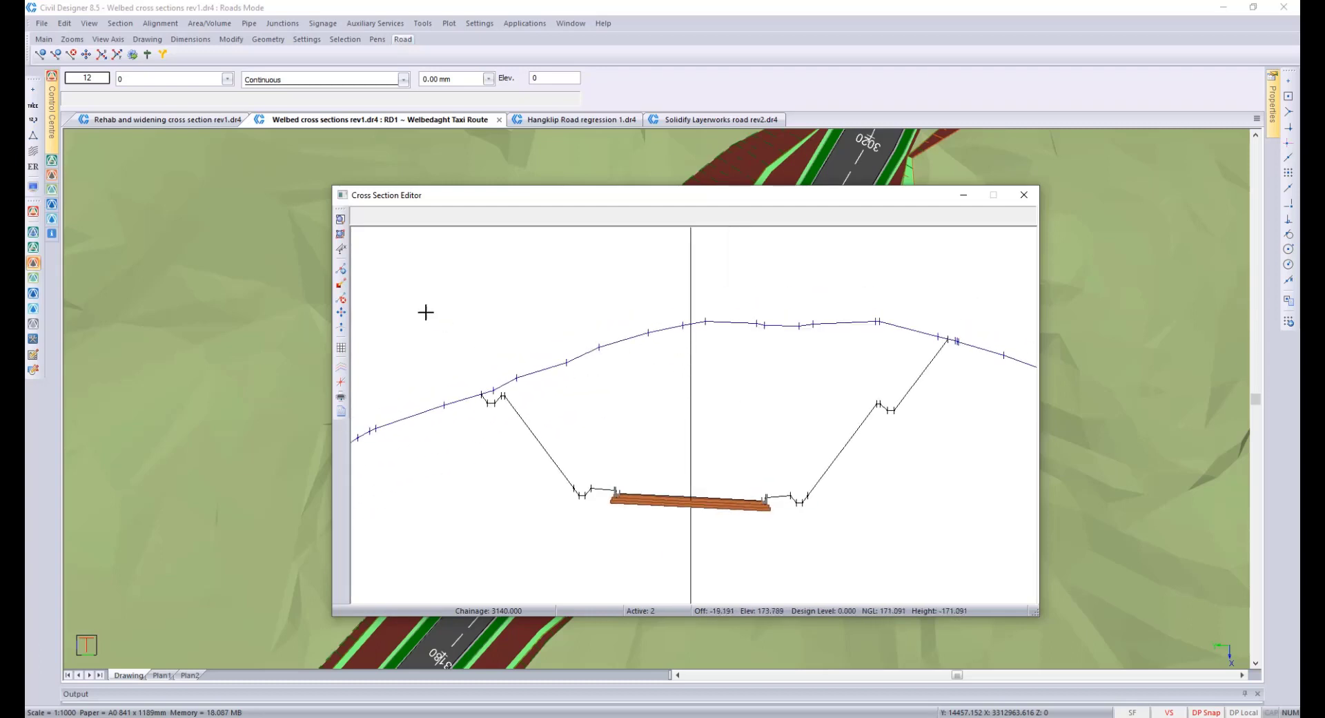
left_click(341, 250)
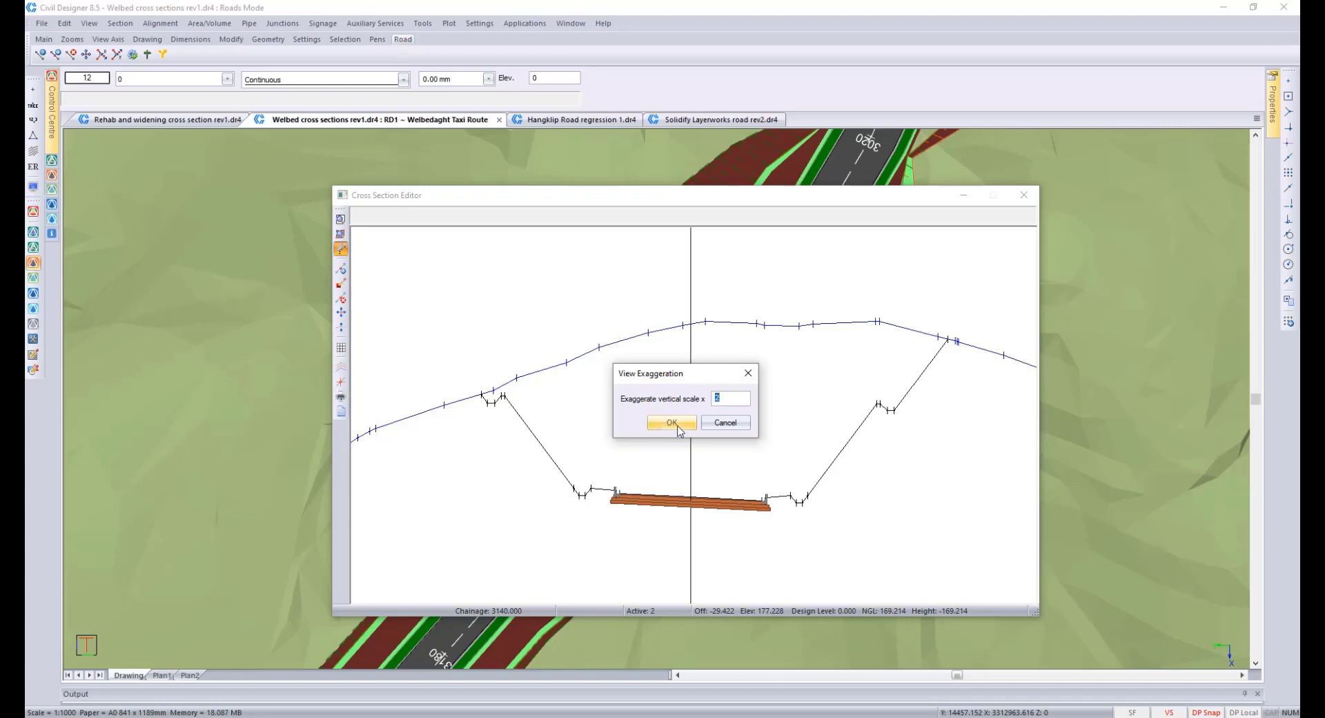
left_click(725, 424)
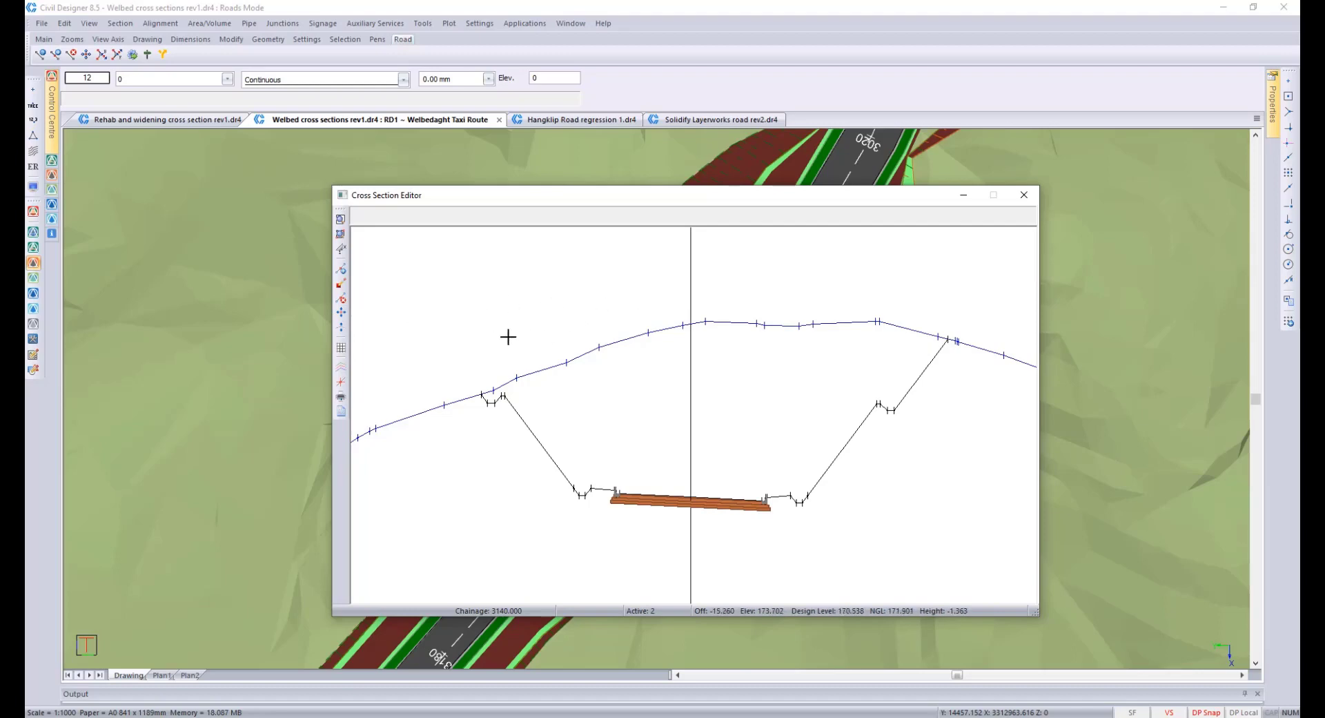
Step: Review the section layers, active line and display options without saving the changed section, then accept the existing settings
left_click(341, 368)
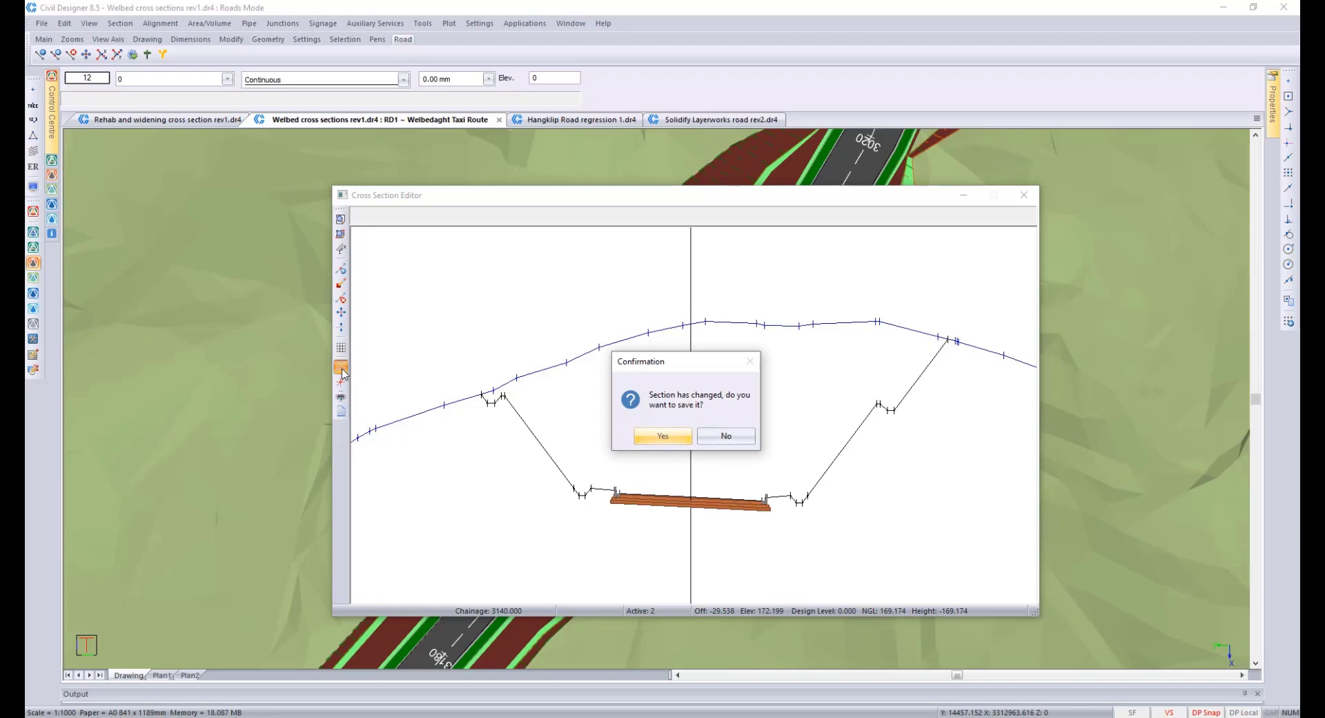
left_click(727, 437)
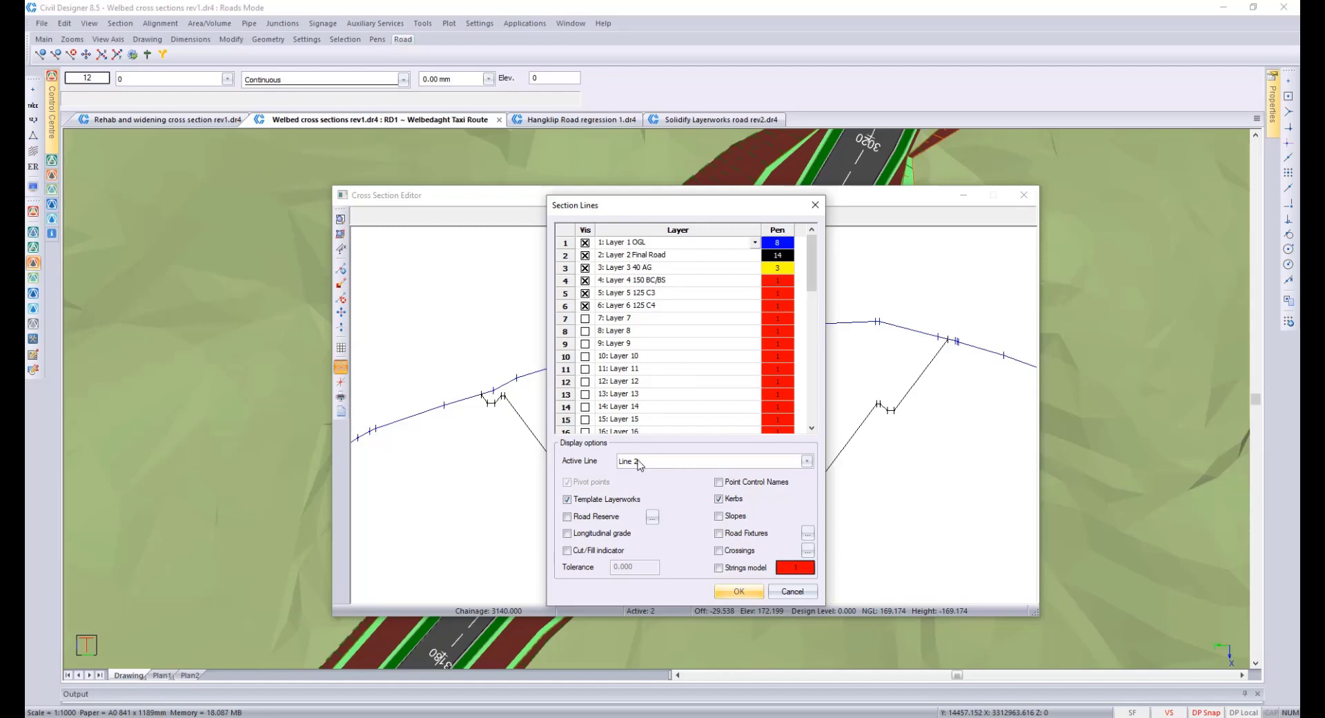
left_click(737, 592)
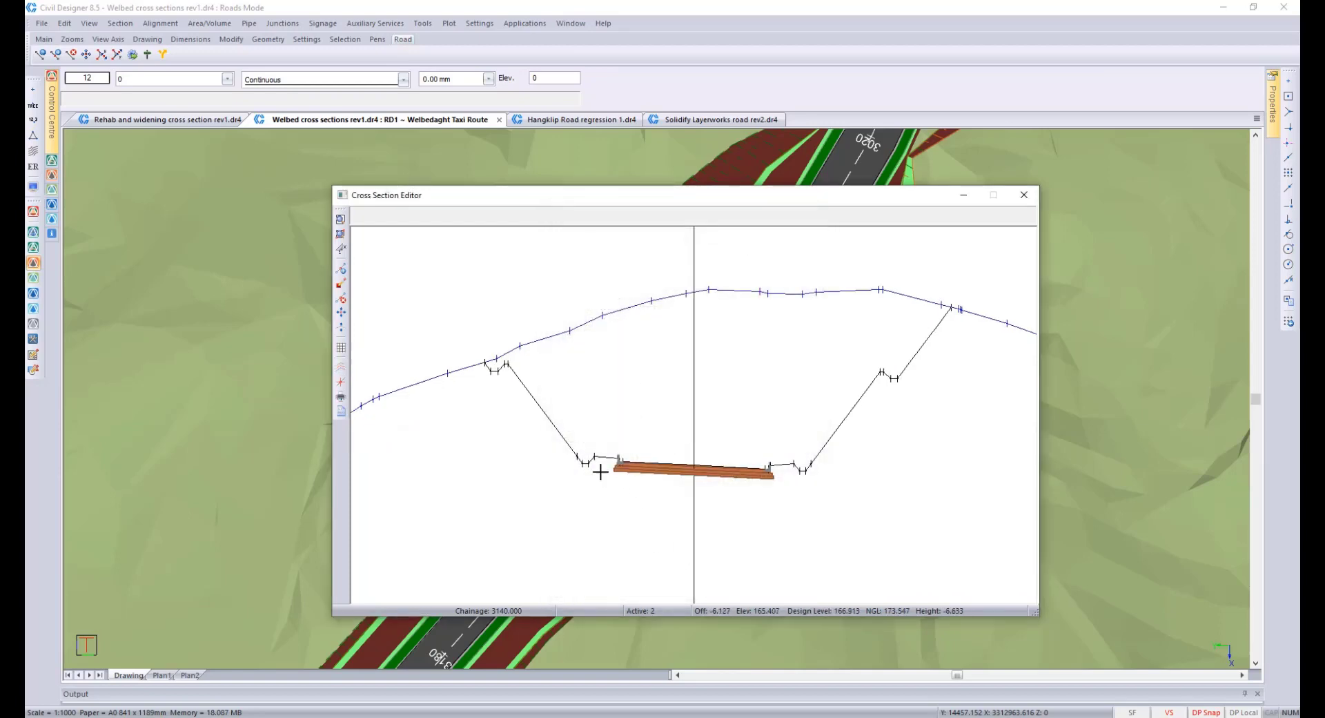
Step: Review the offset, elevation and string reference of the left shoulder break point on Line 2 and cancel the edit
left_click(341, 284)
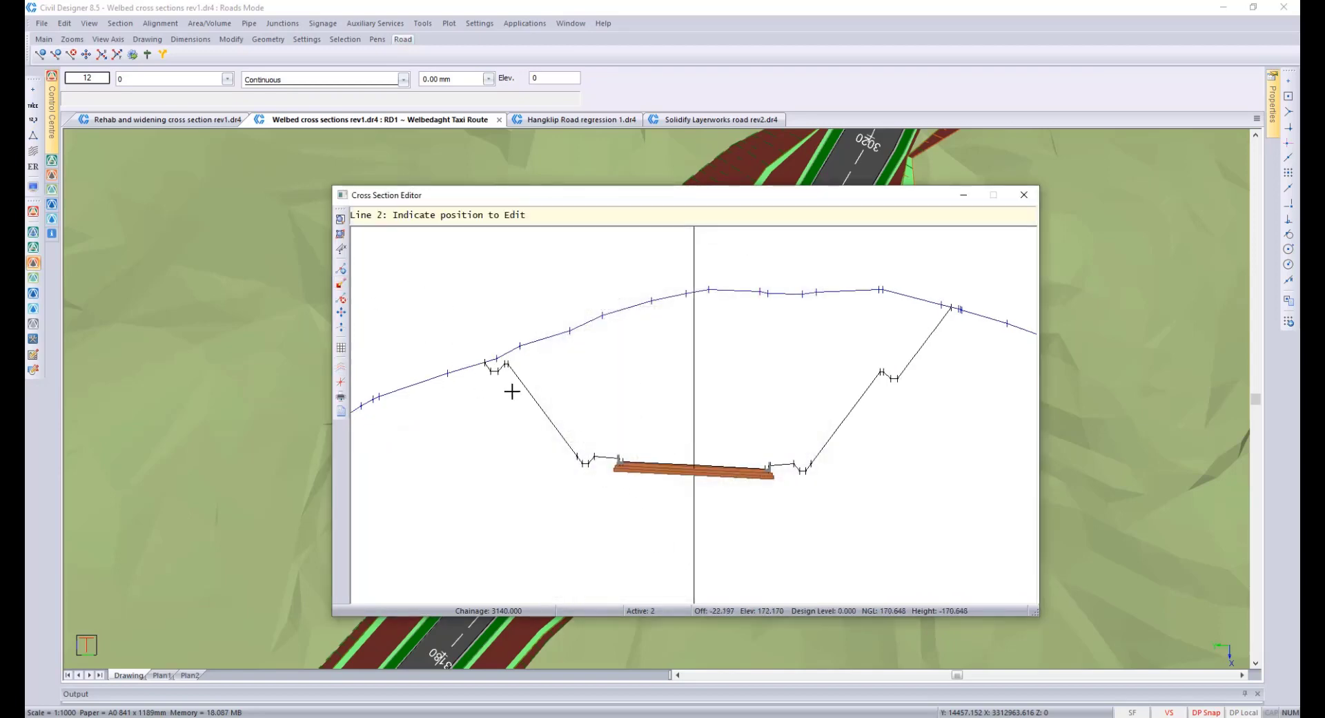
left_click(593, 457)
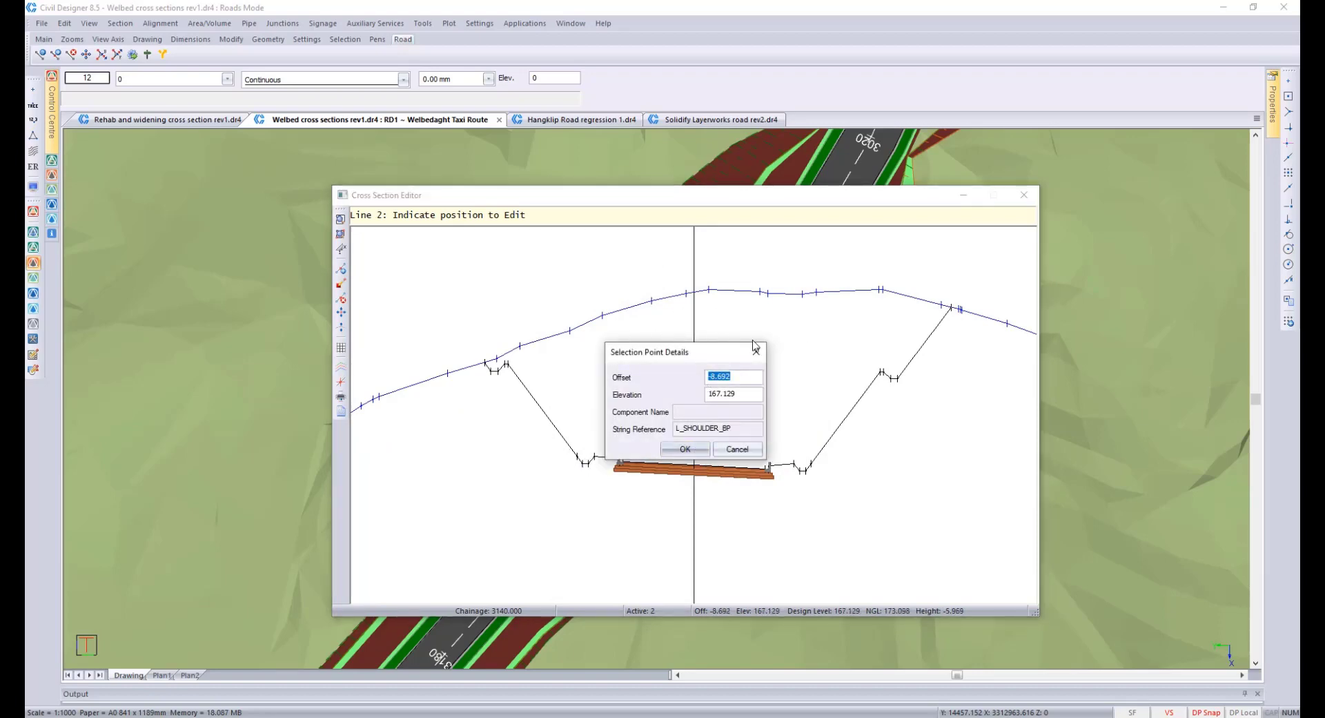
left_click(743, 451)
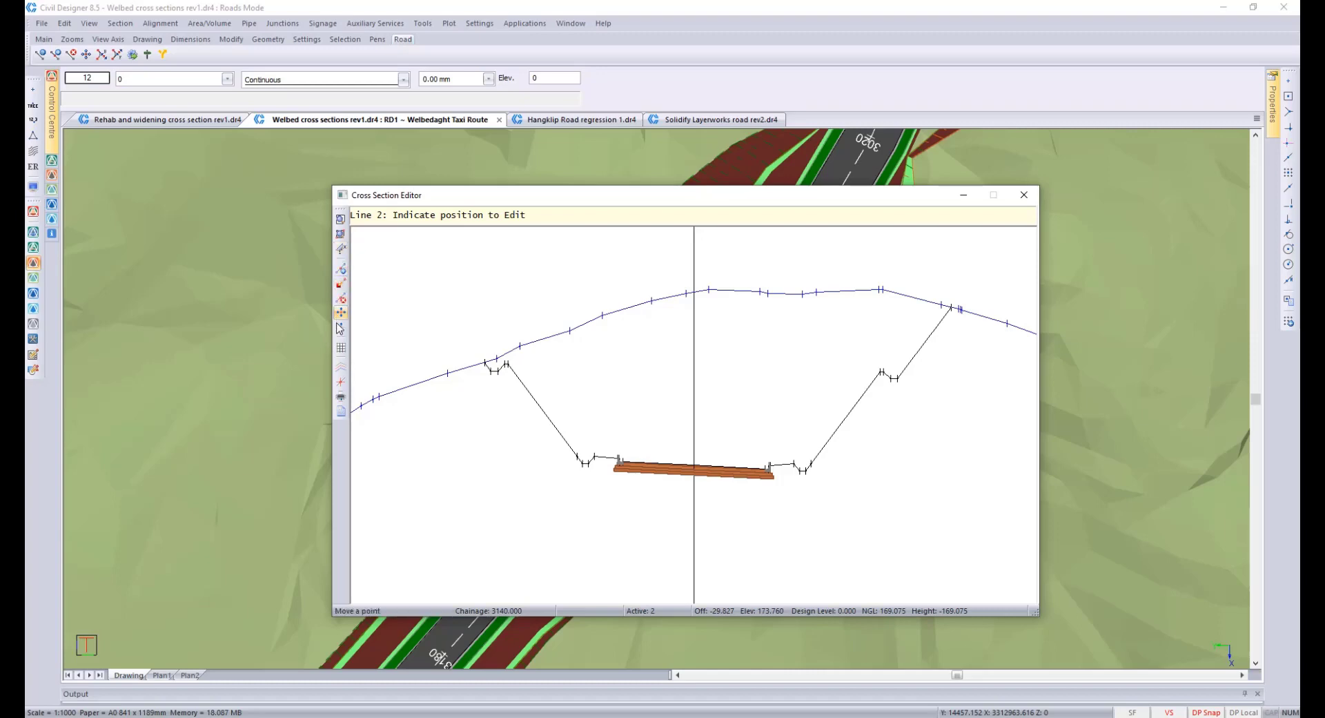
Step: Show the longitudinal grade and the cut/fill indicator with a tolerance of 3 in the section's layer details
right_click(474, 289)
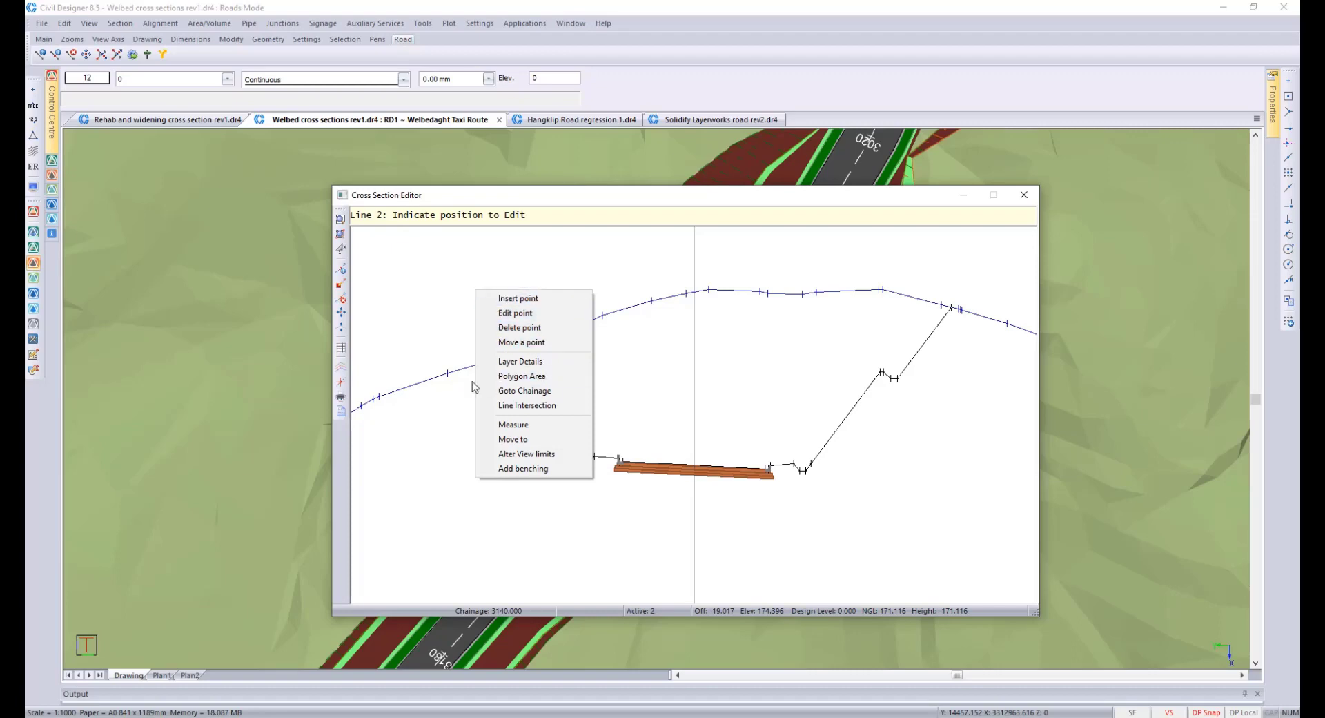
left_click(511, 362)
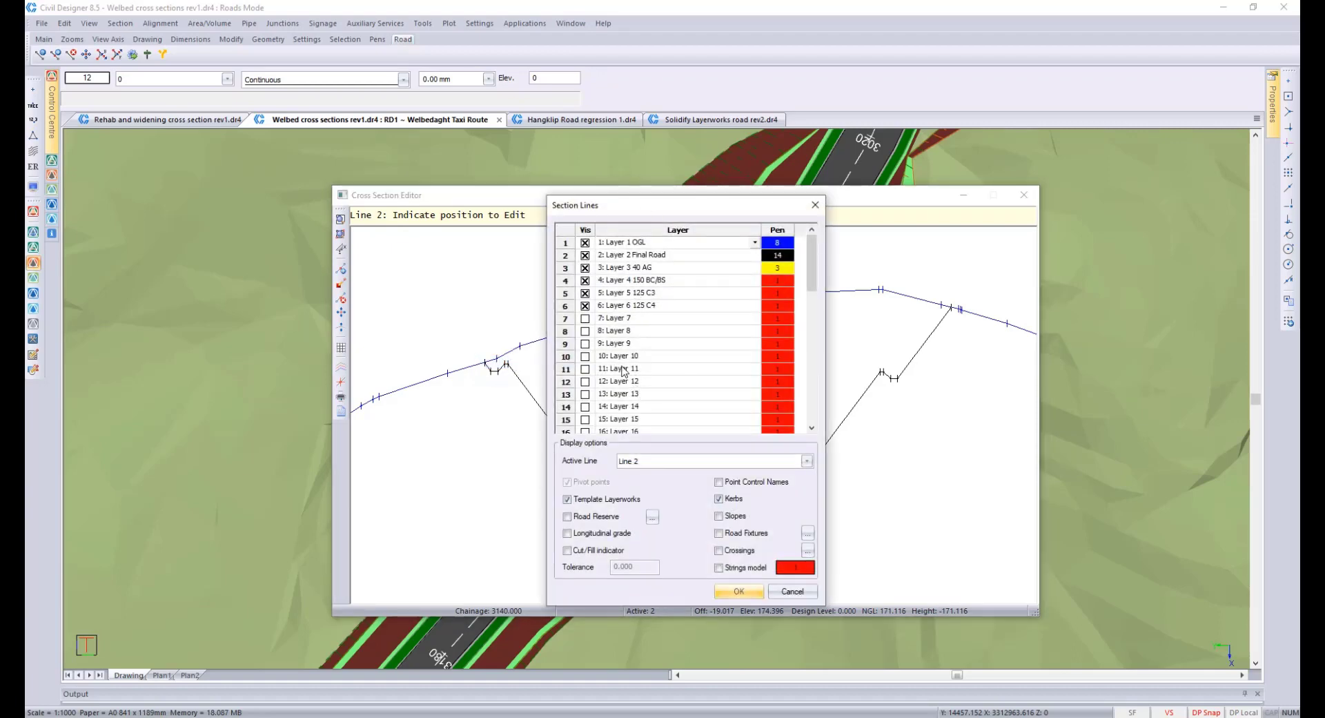
mouse_move(812, 265)
left_mouse_down()
mouse_move(814, 404)
mouse_move(821, 284)
left_mouse_up()
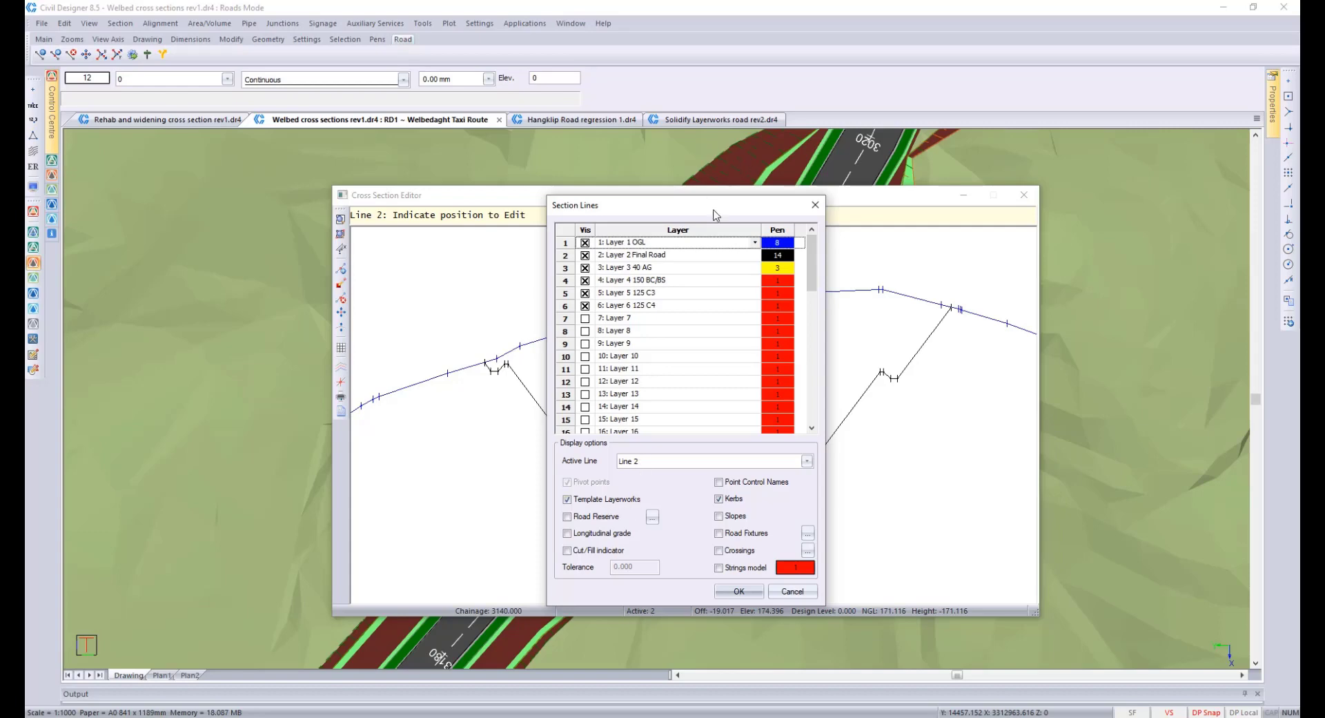
left_click_drag(707, 205, 934, 218)
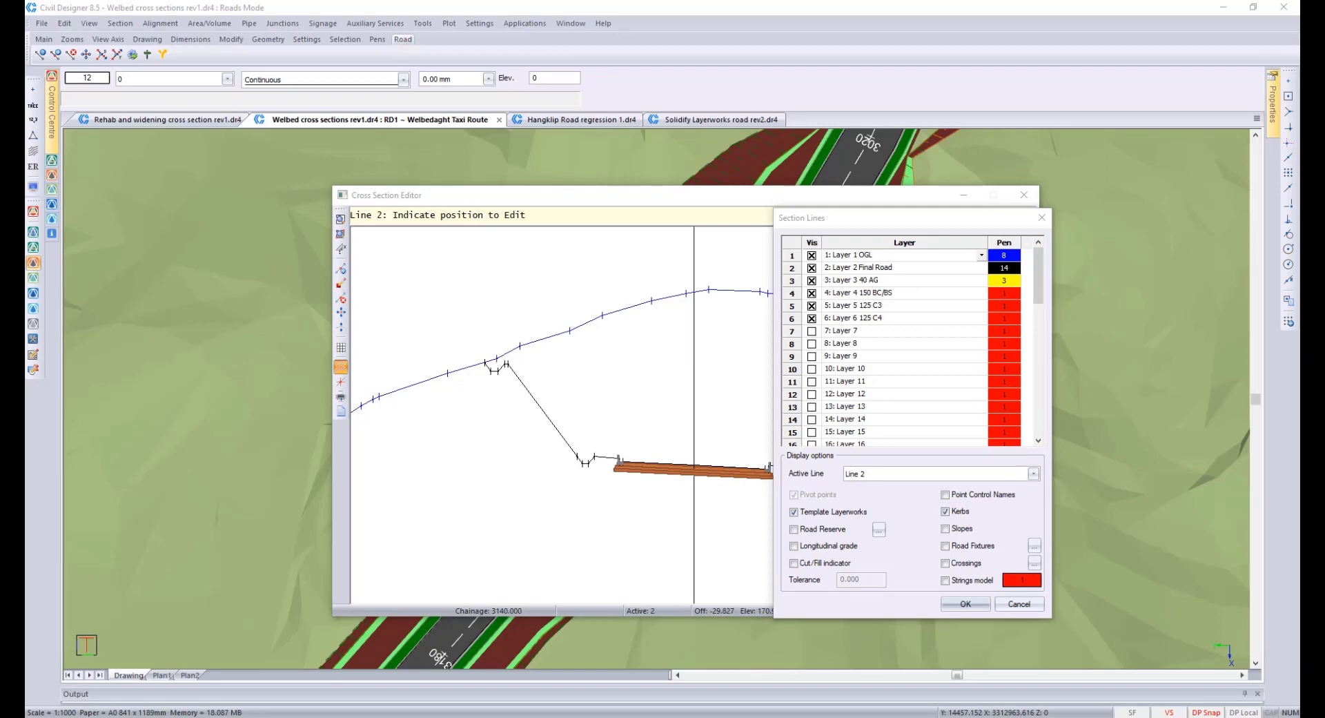
left_click(796, 547)
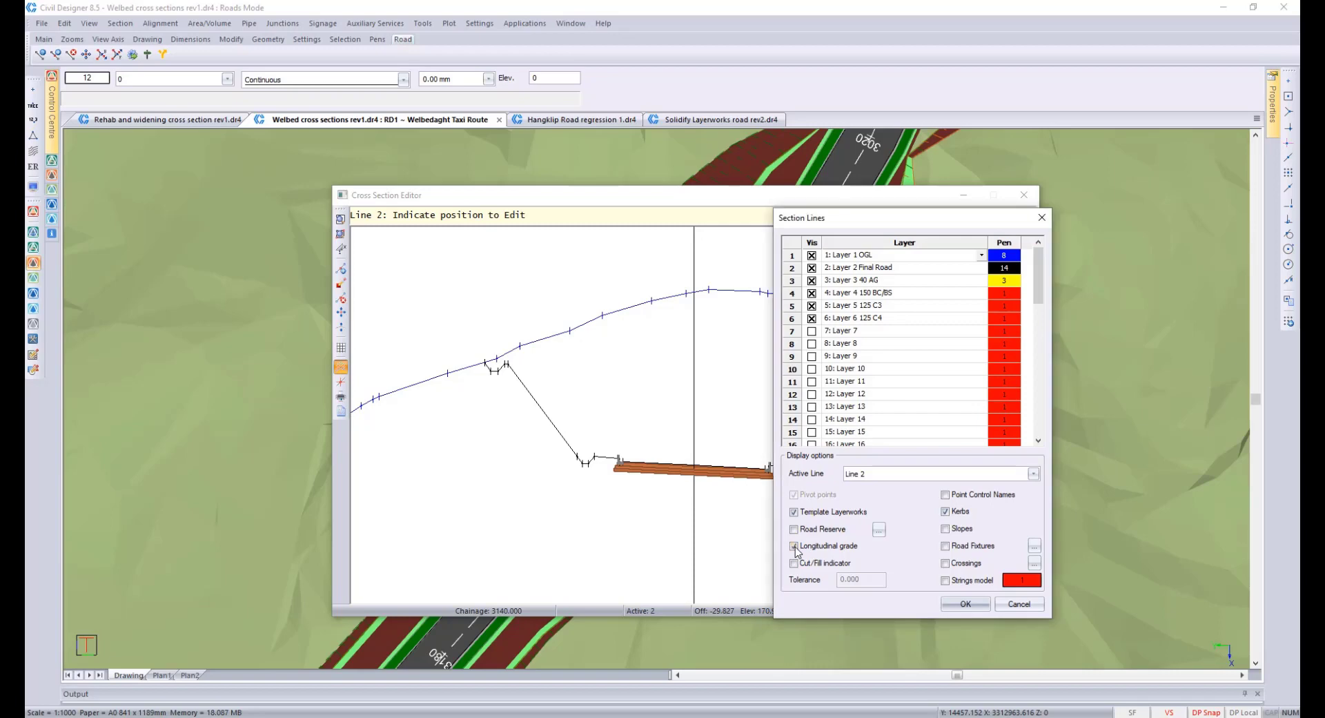
left_click(802, 564)
left_click_drag(867, 580, 804, 585)
type("3")
left_click(970, 603)
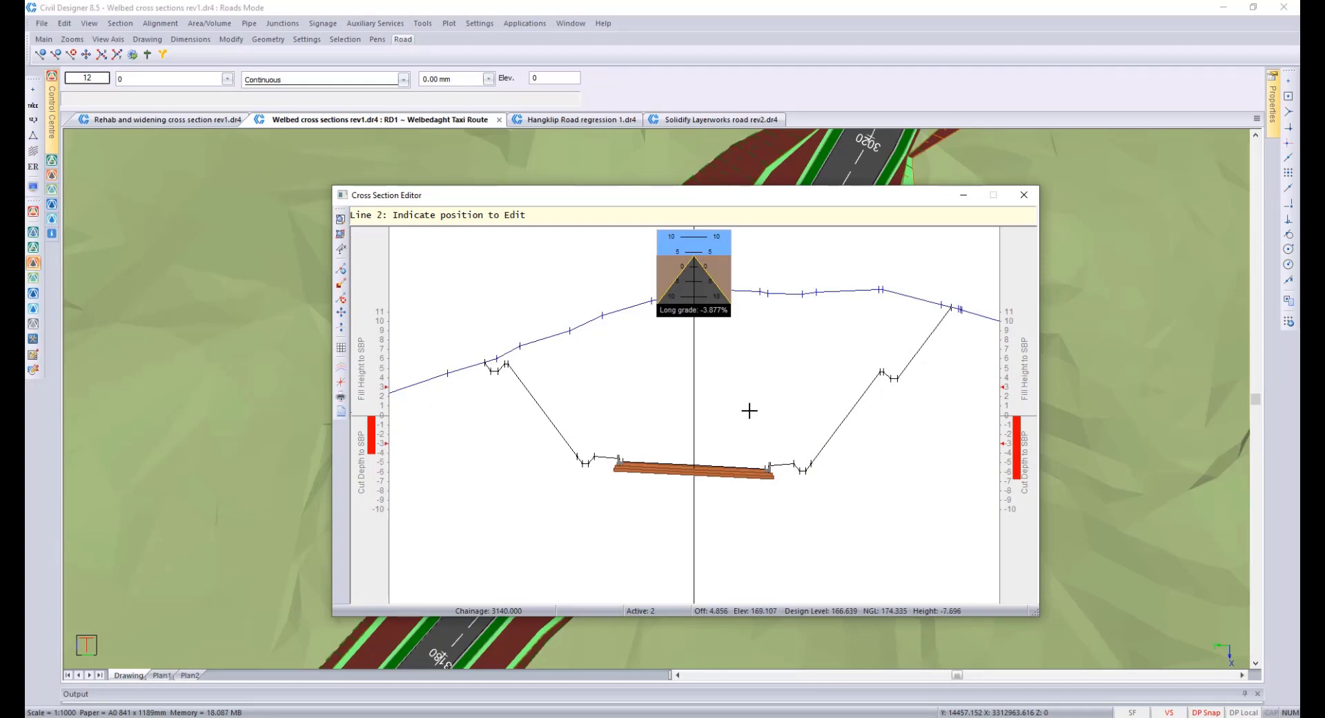
Step: Manually optimize the section against base layer Layer 1 OGL, raising the road about 9.86 m into fill
middle_click_drag(750, 410, 757, 464)
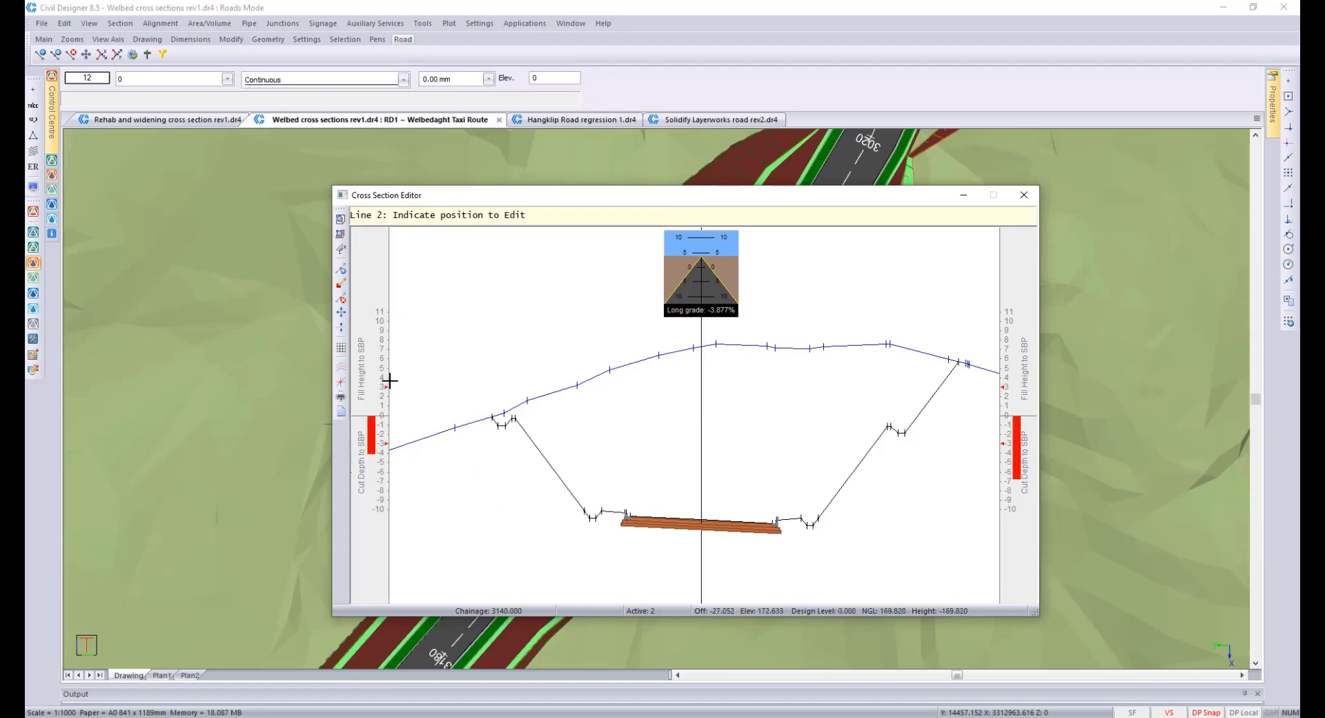
left_click(341, 328)
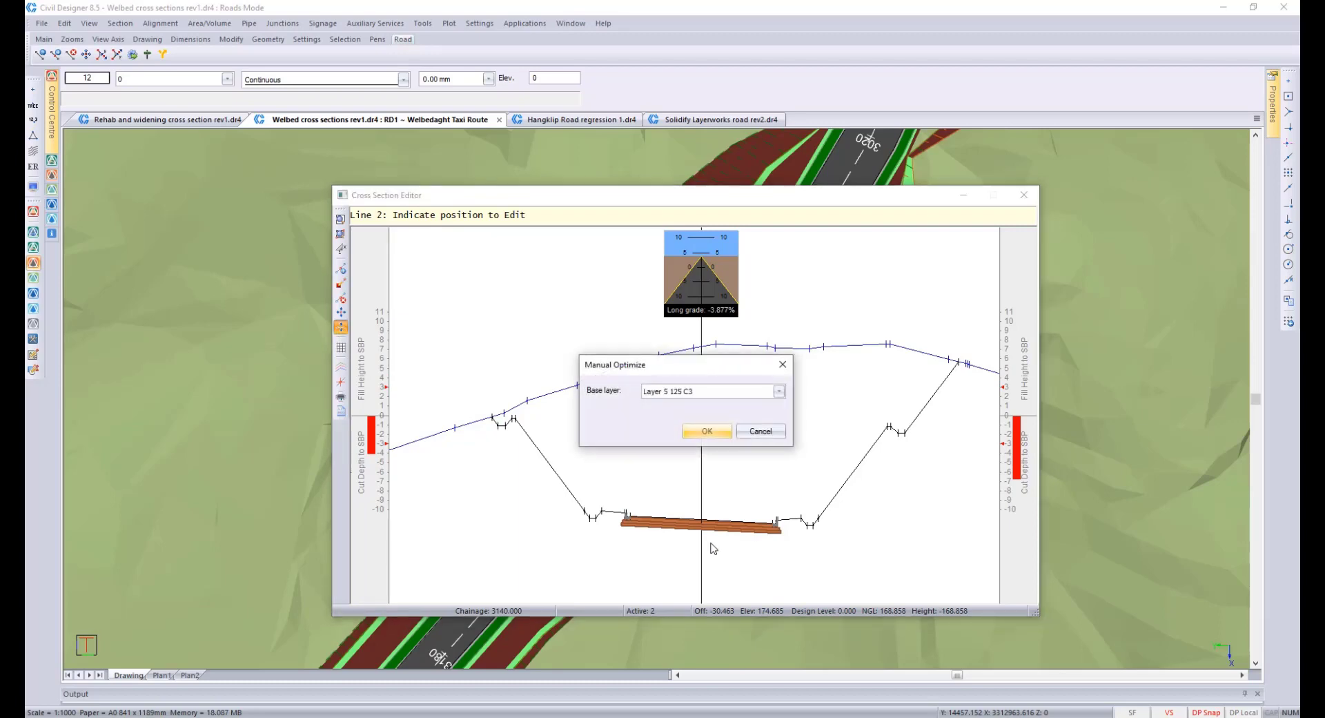
left_click(738, 392)
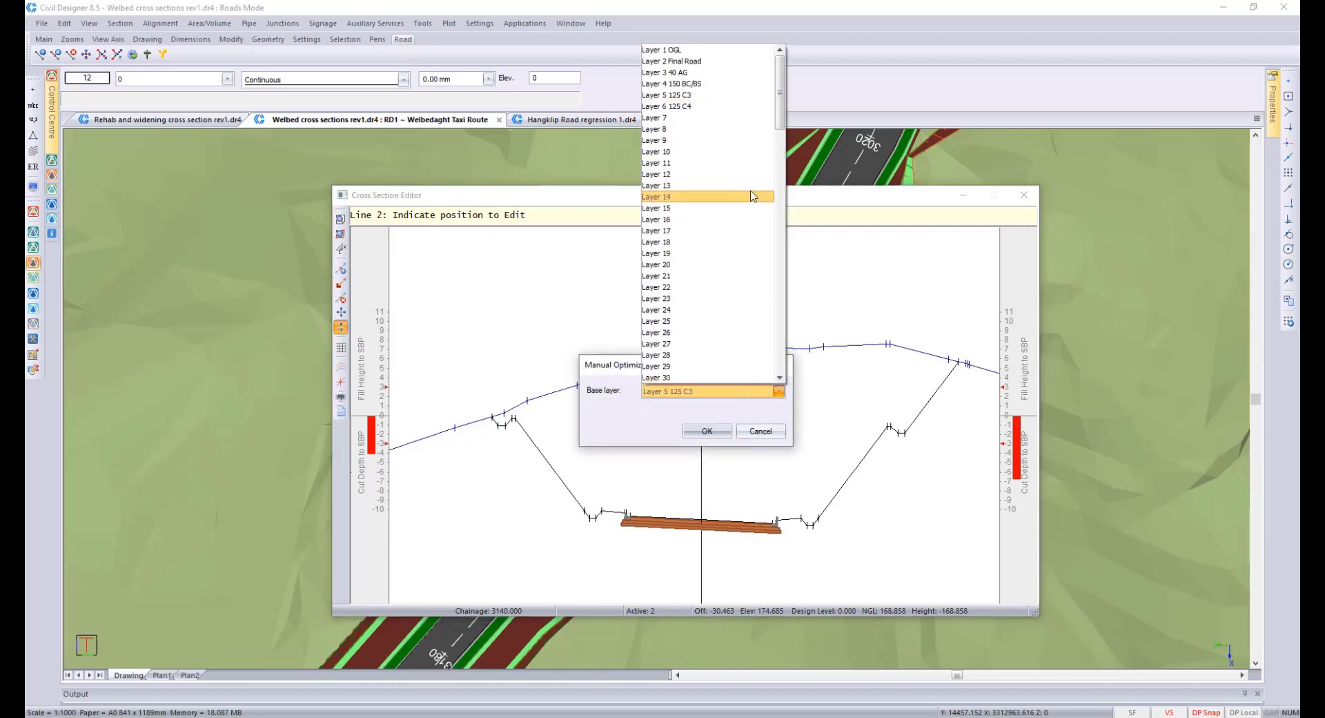
left_click(712, 51)
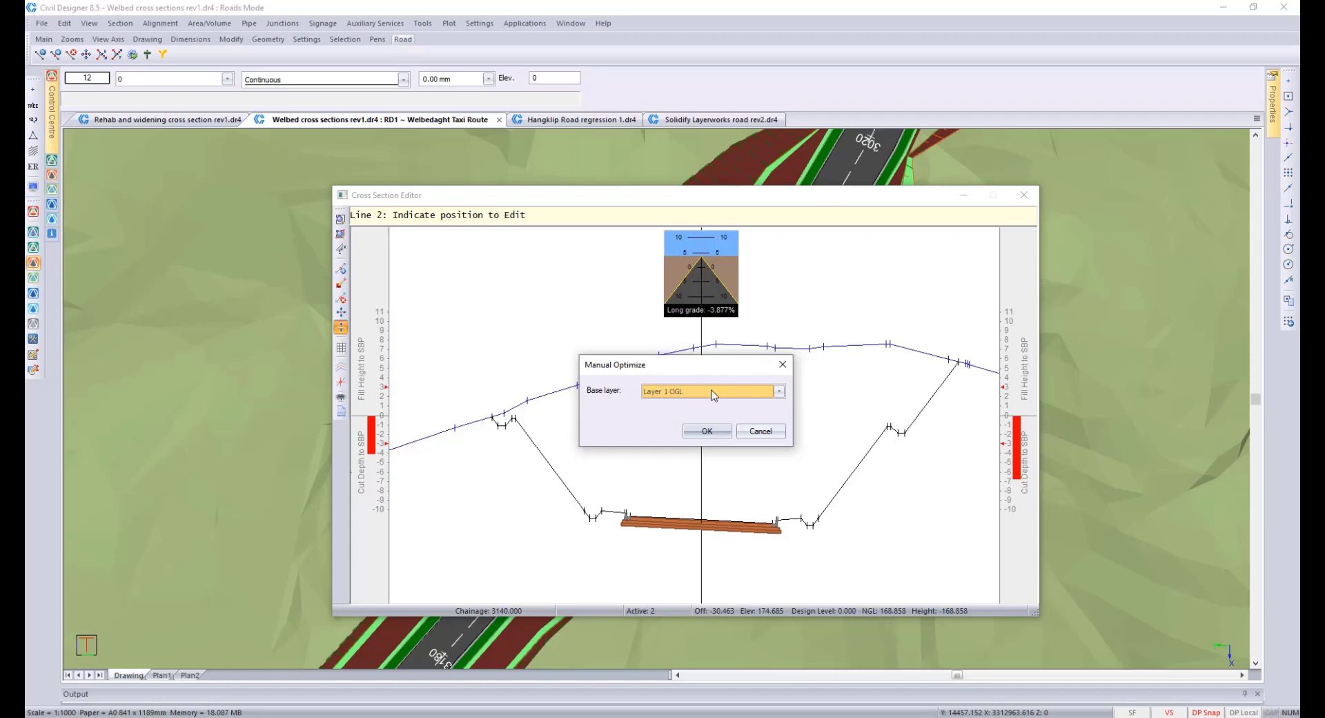
left_click(693, 435)
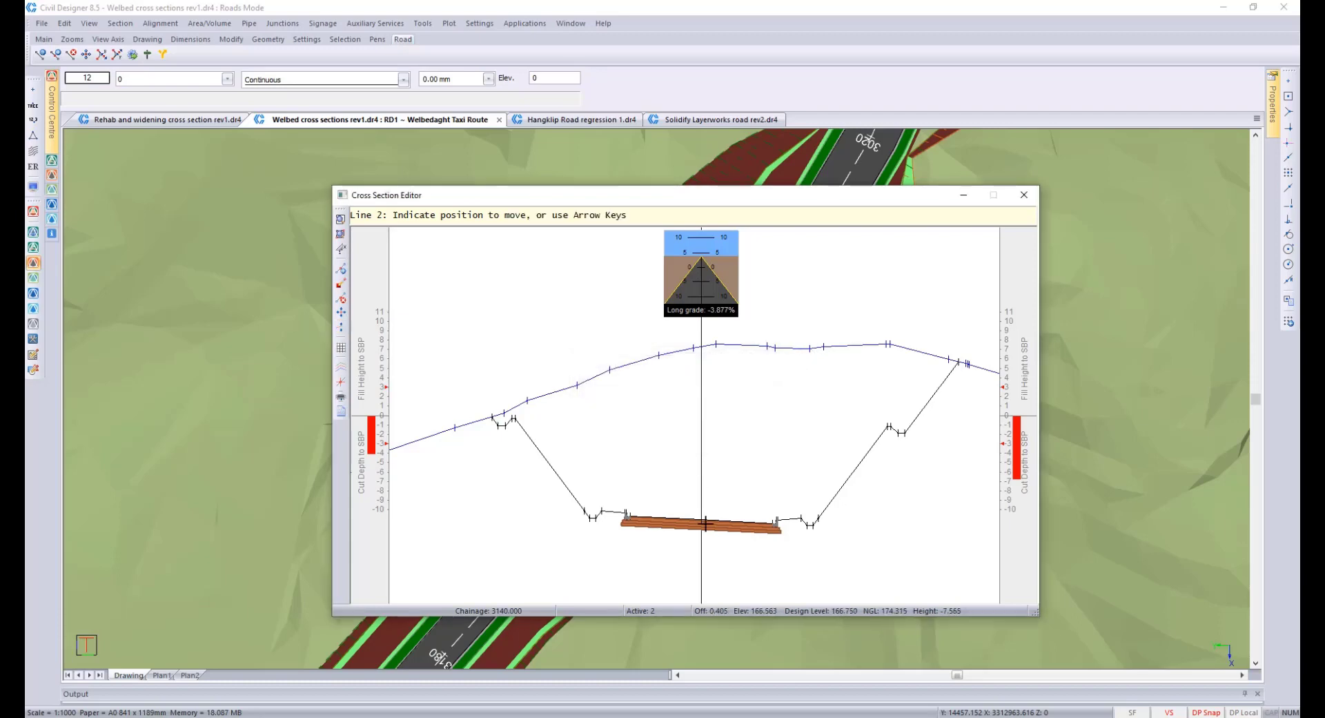
left_click(706, 523)
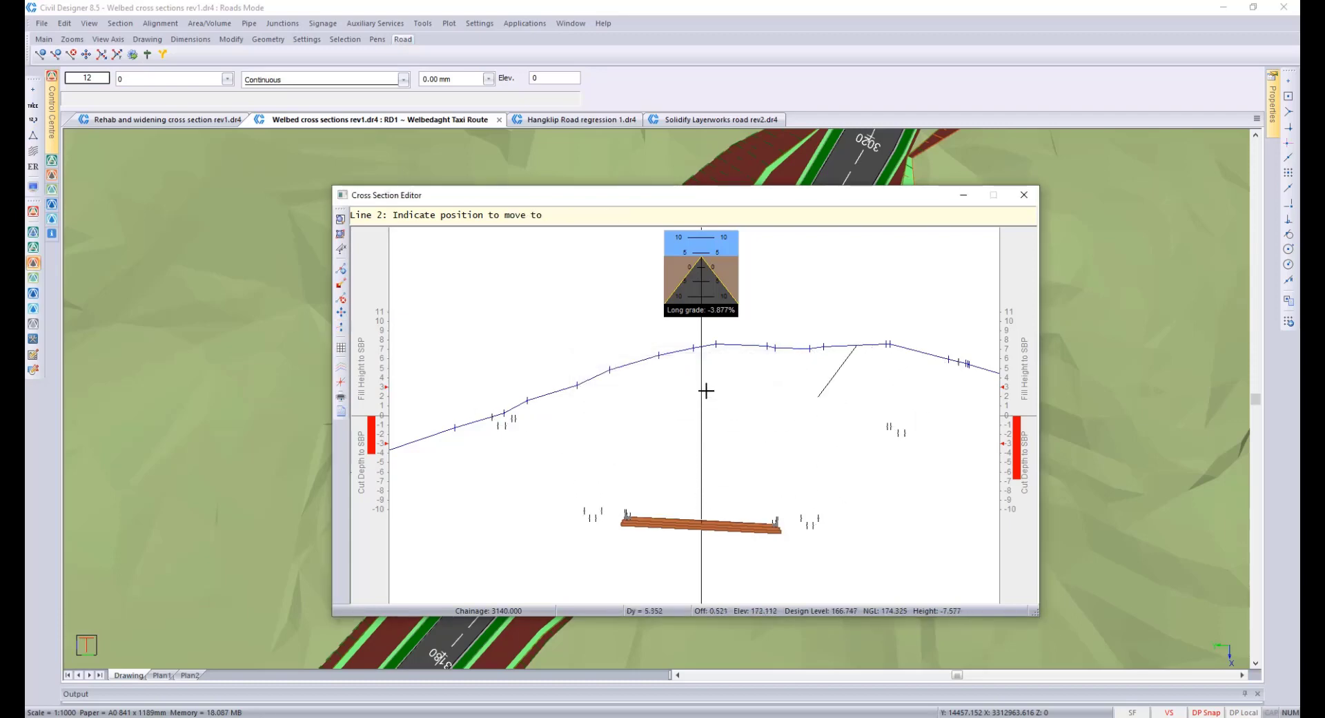
middle_click_drag(699, 332, 709, 413)
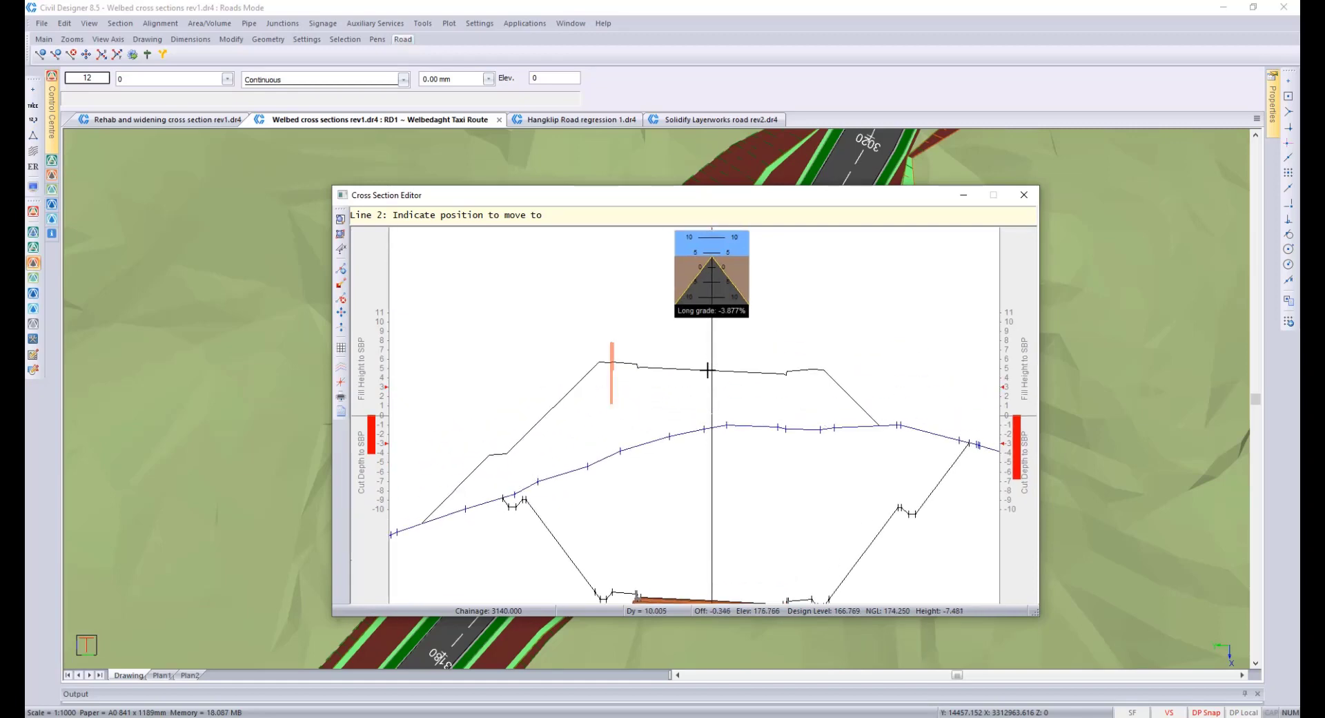
left_click(721, 374)
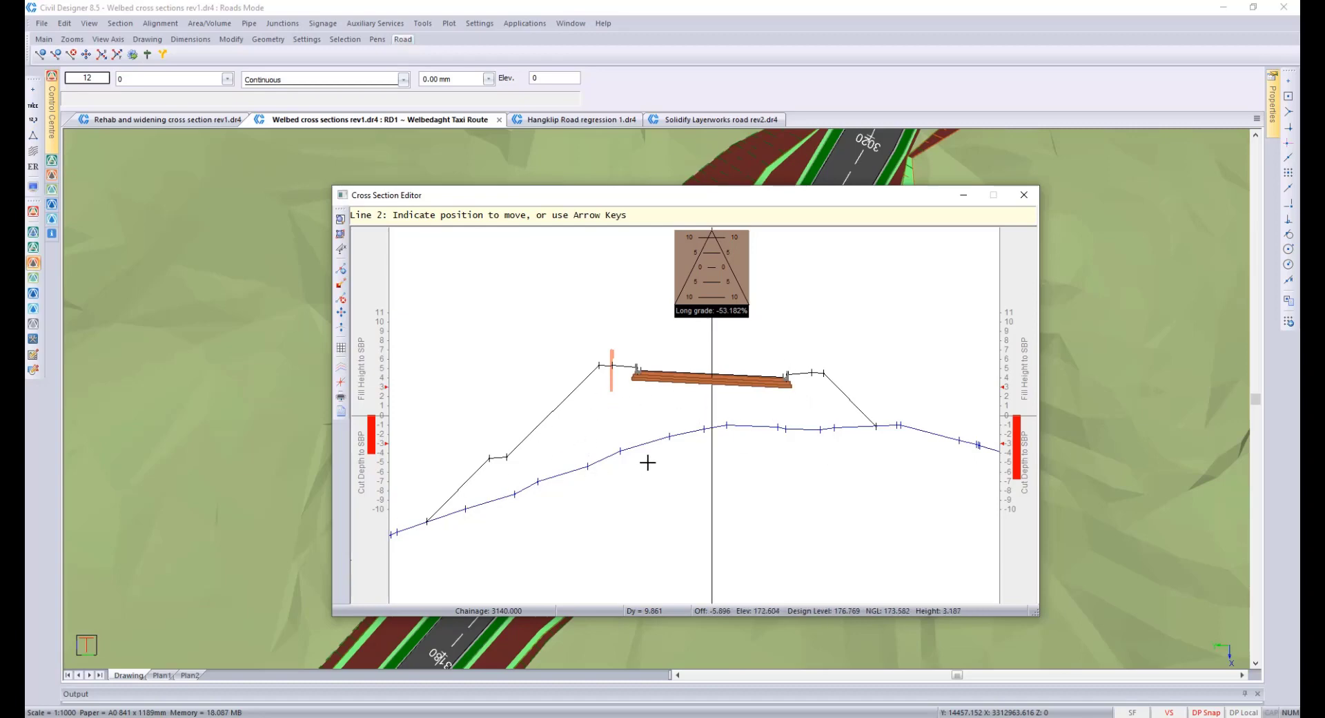
Step: Lower the raised road section back into cut, to a vertical shift of about 2.95 m
left_click(684, 393)
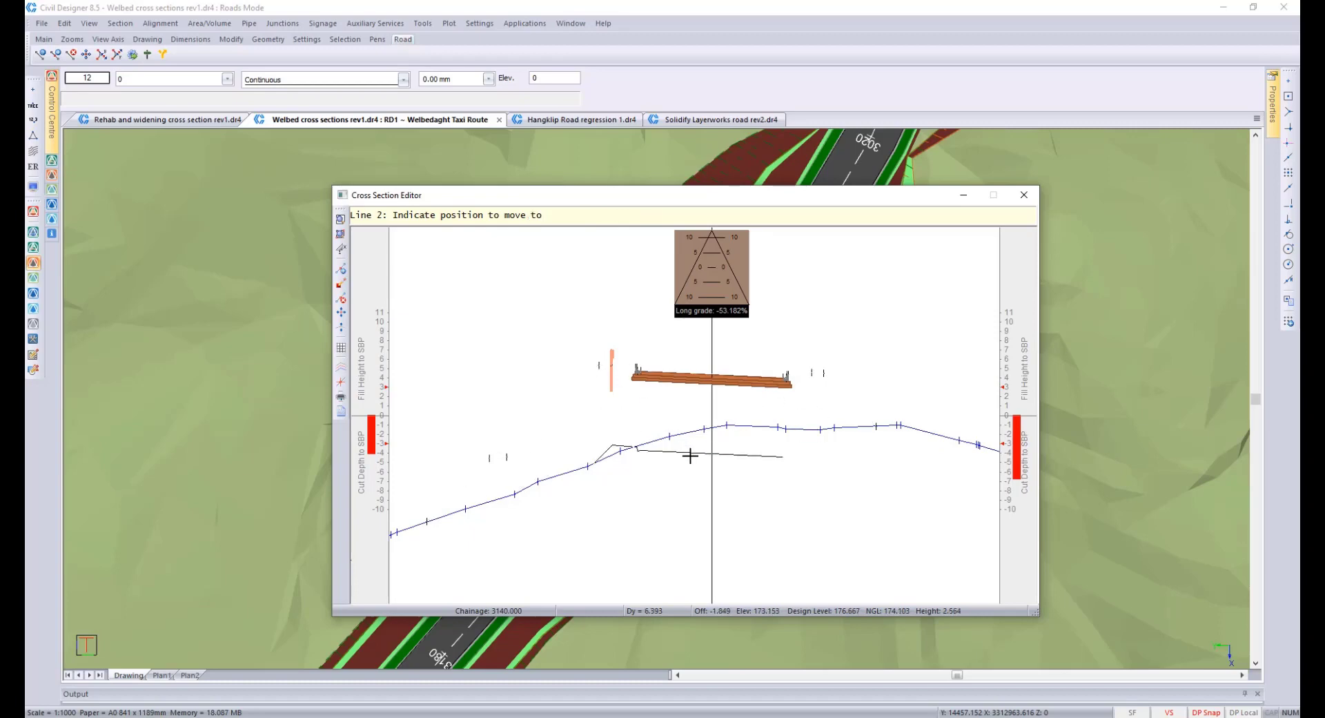
left_click(693, 533)
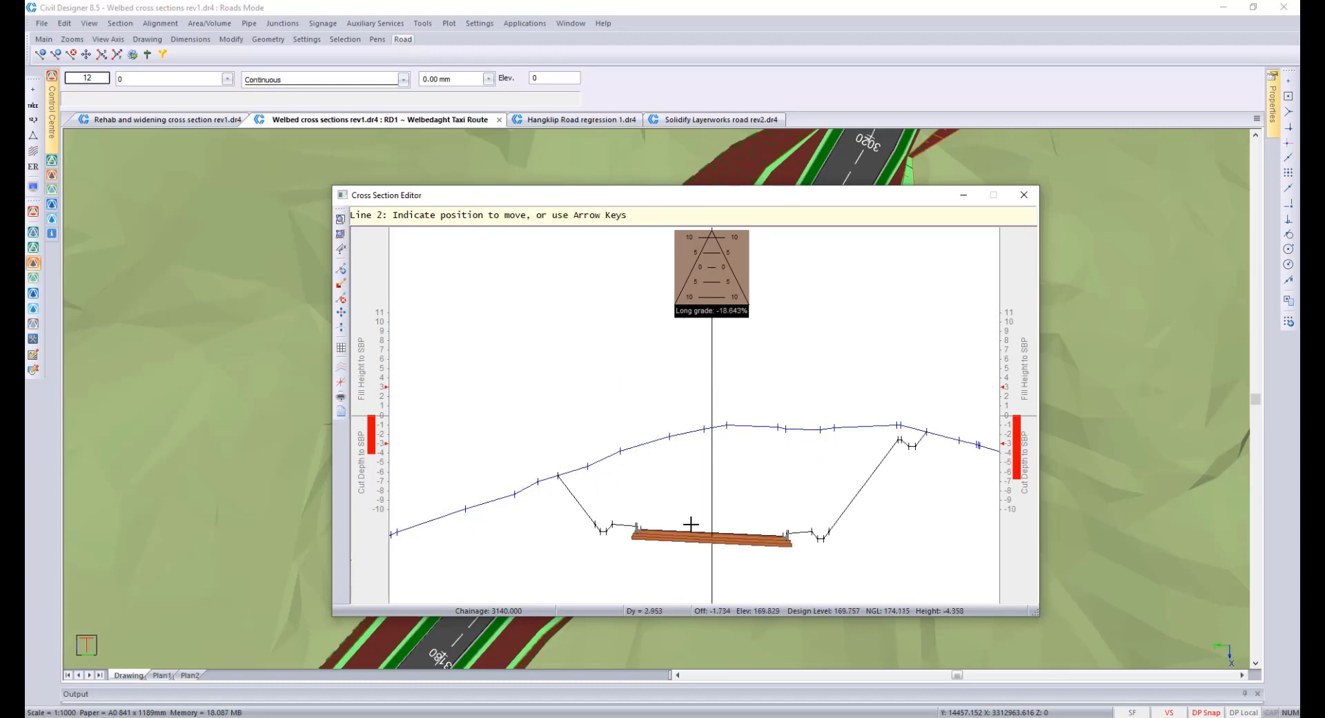
middle_click_drag(683, 491, 676, 431)
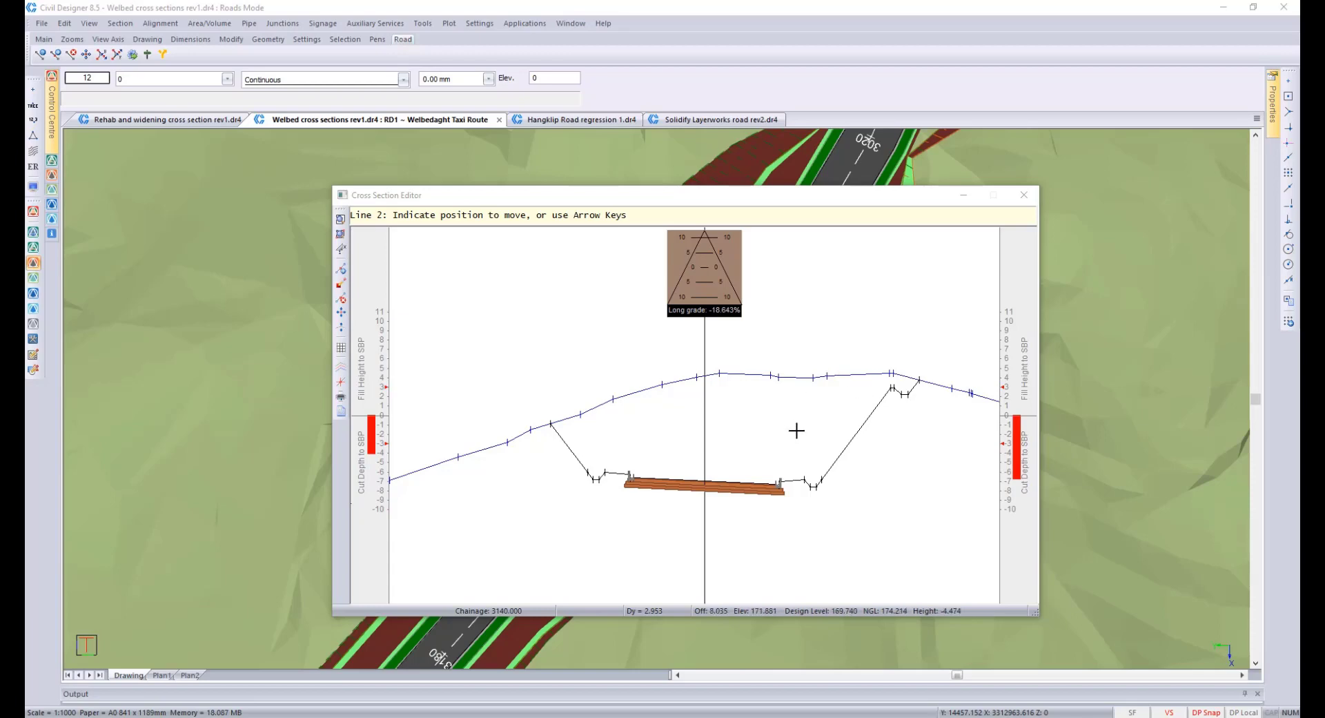
Step: Go to the section at chainage 3160 without saving the moved section, then step back to chainage 3120
left_click(762, 416)
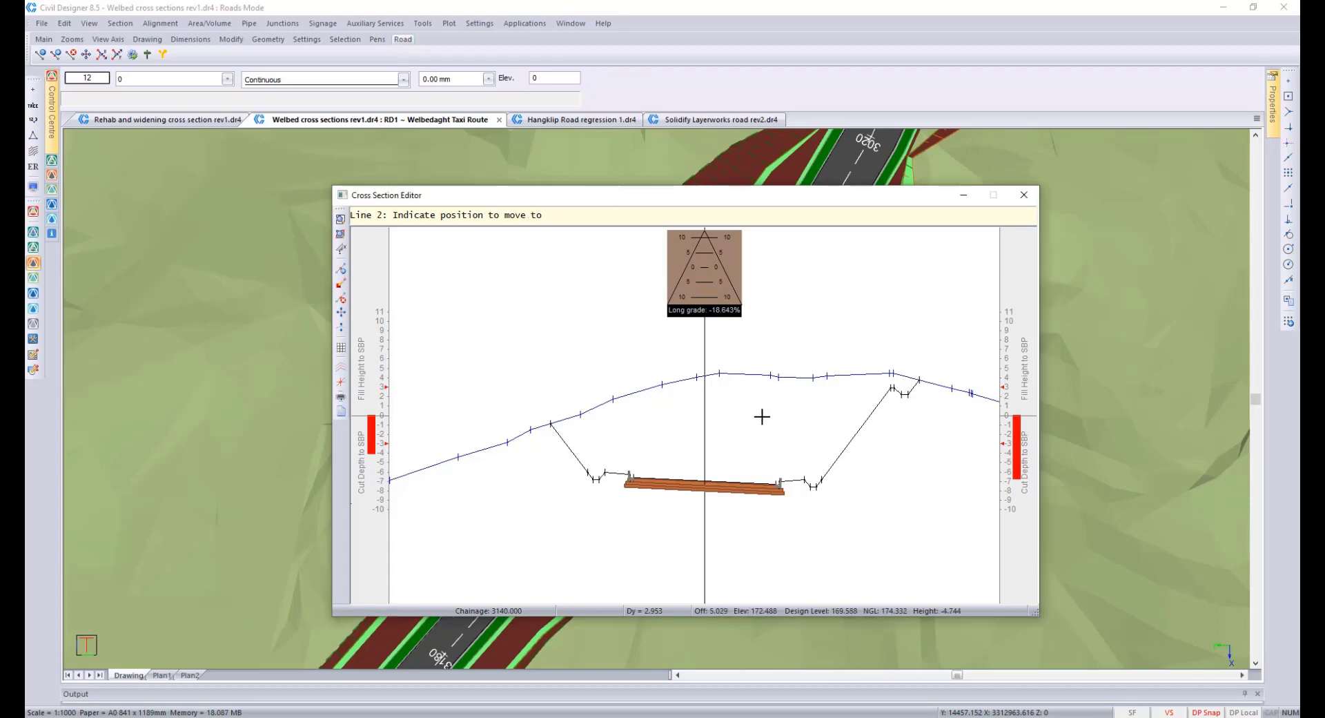
key("Page_Down")
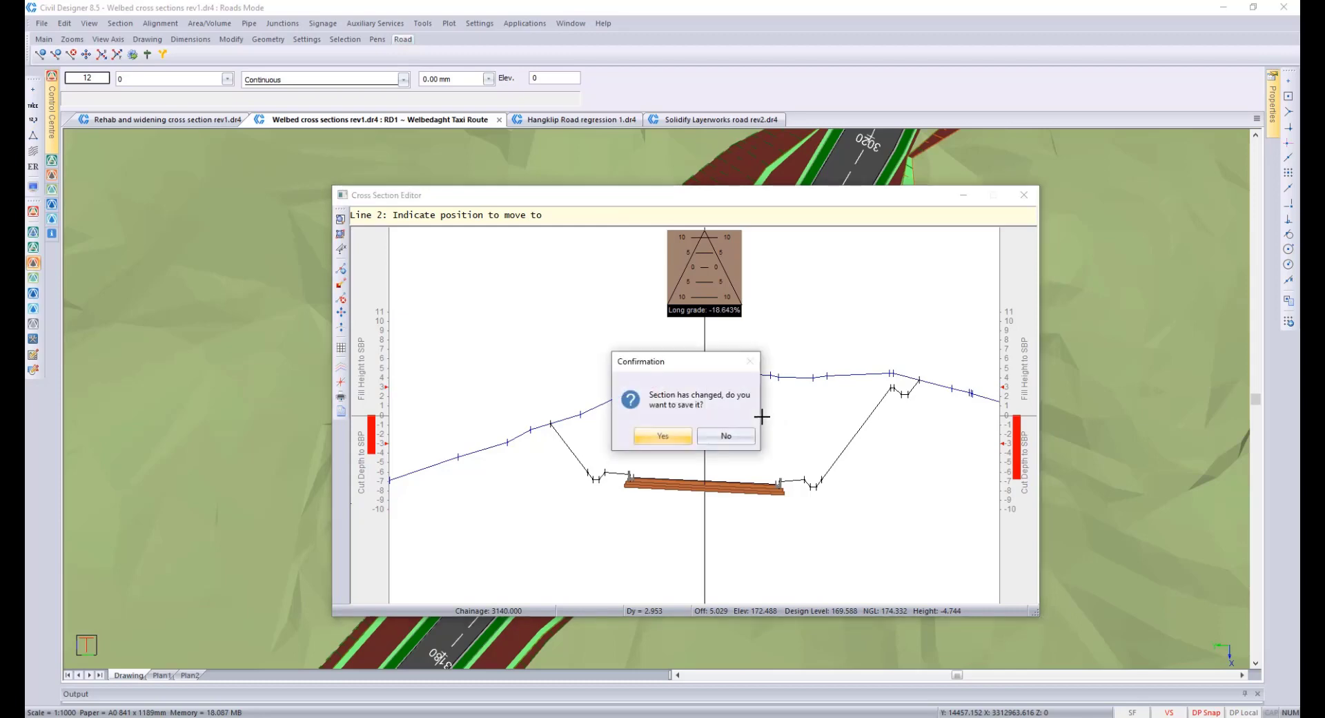
left_click(735, 440)
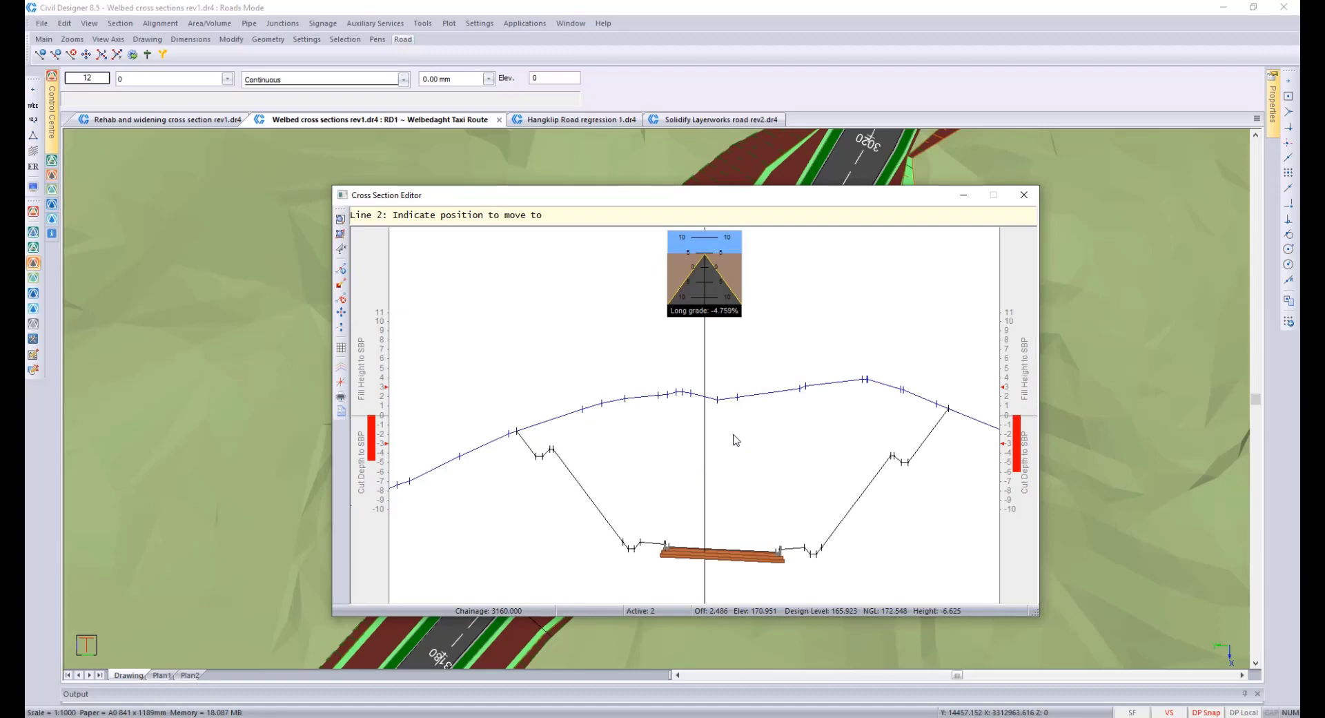
key("Page_Up")
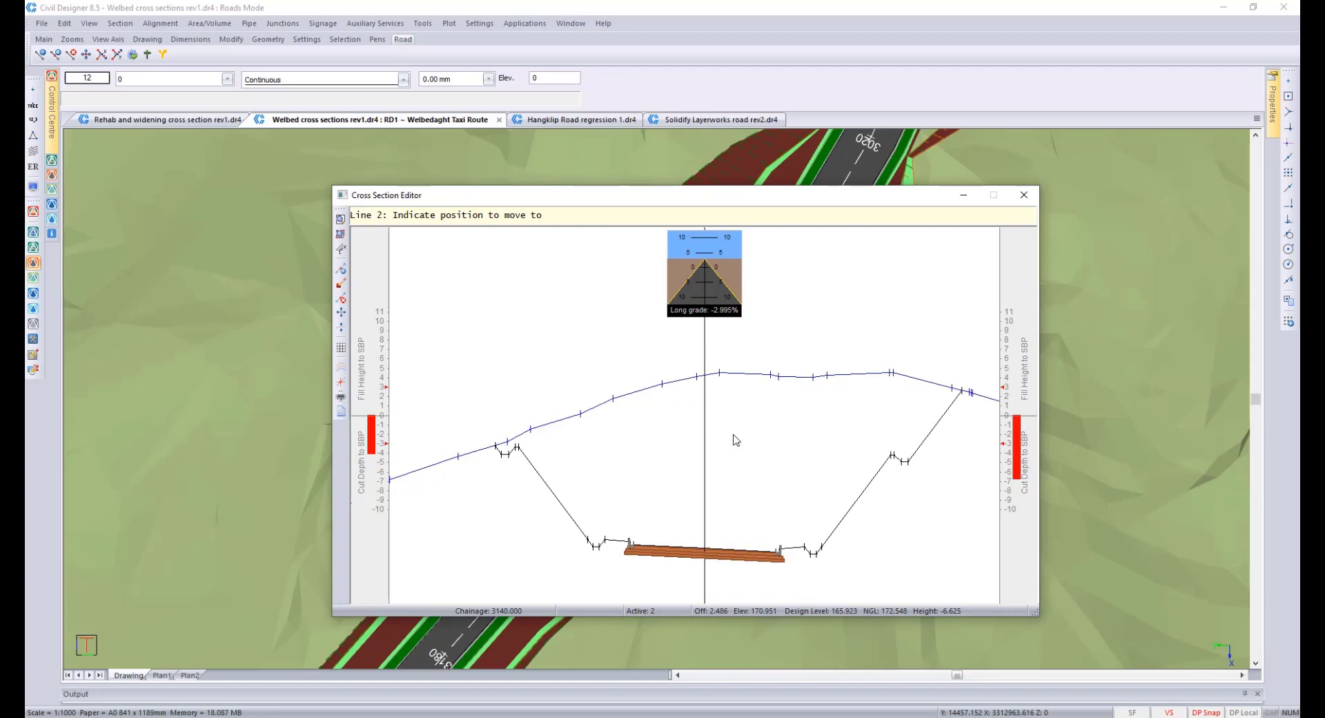
key("Page_Up")
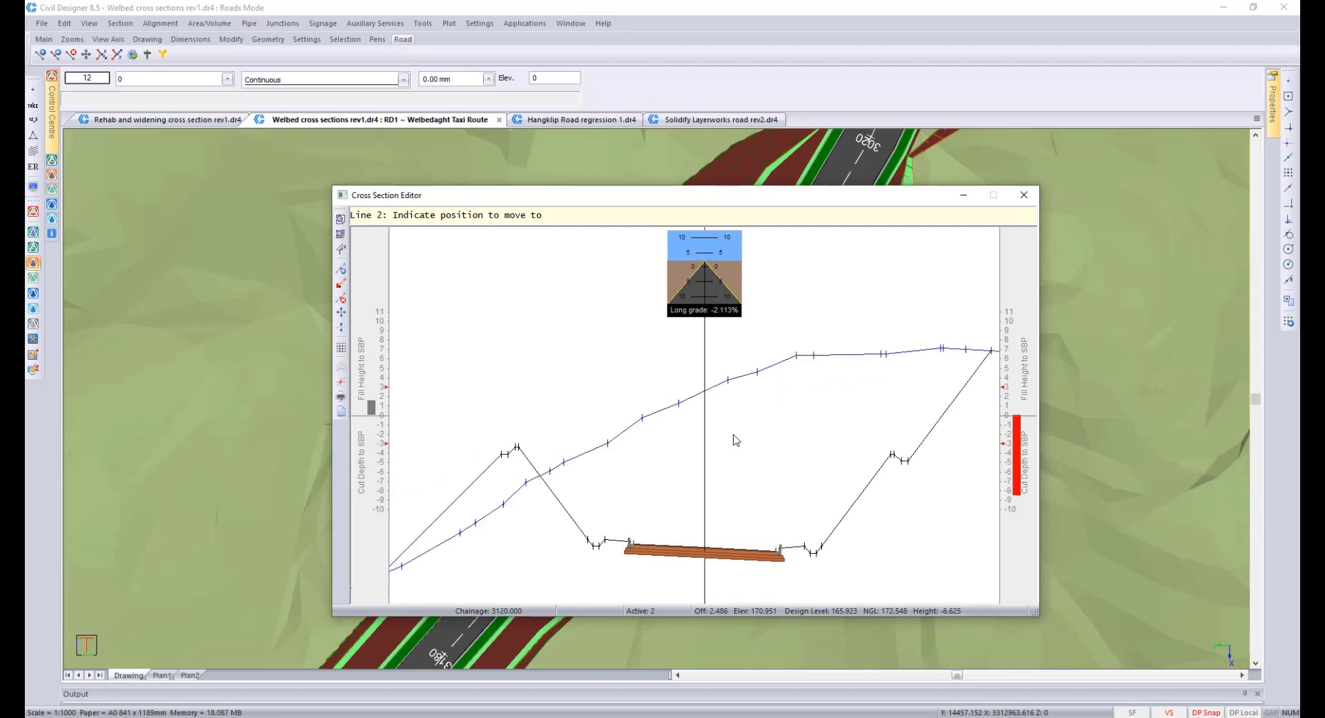
Step: Zoom a window around the bench drain and left side slope of the section at chainage 3120
middle_click_drag(663, 455, 695, 451)
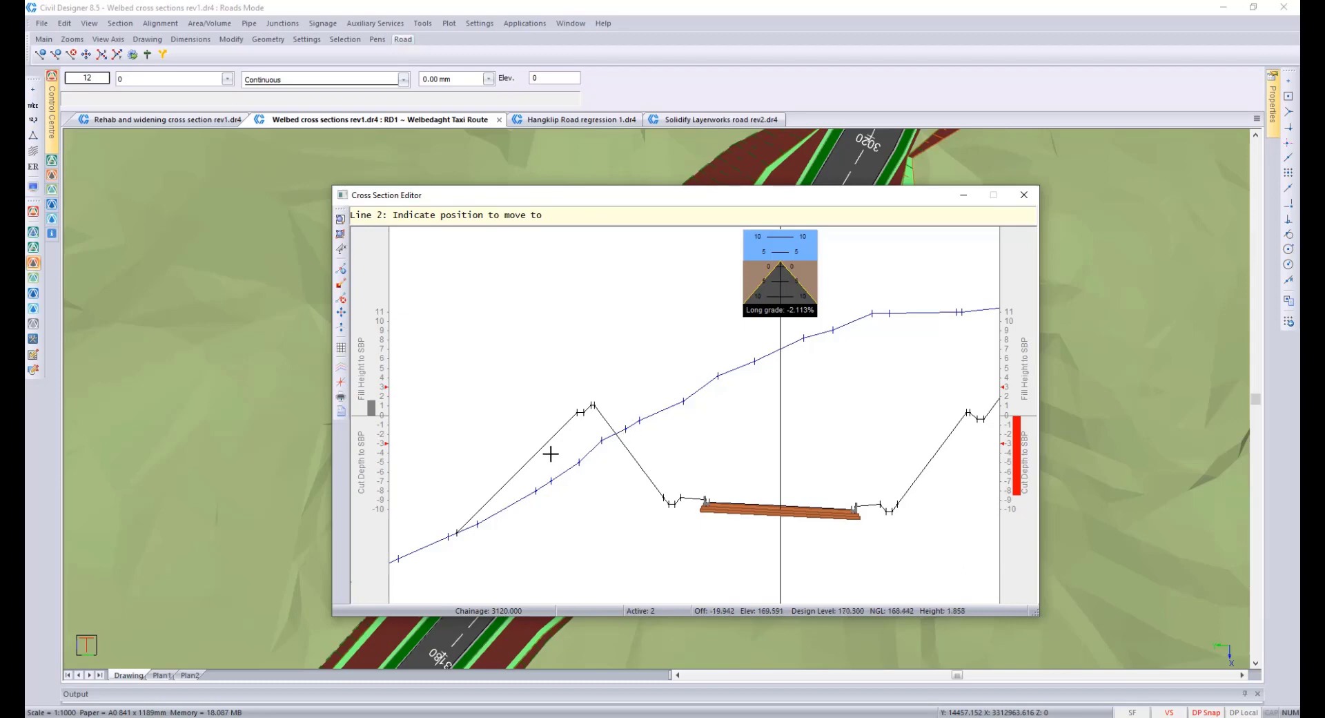
left_click(340, 234)
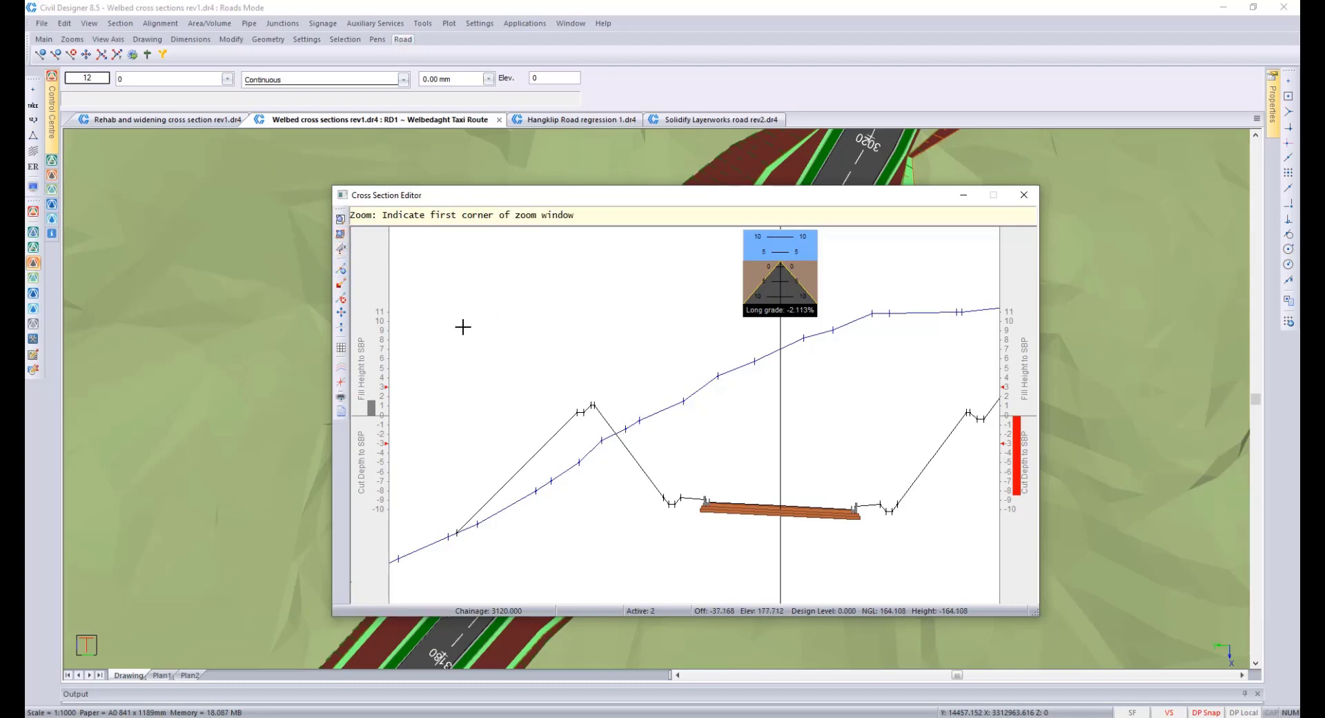
left_click(470, 354)
left_click(671, 512)
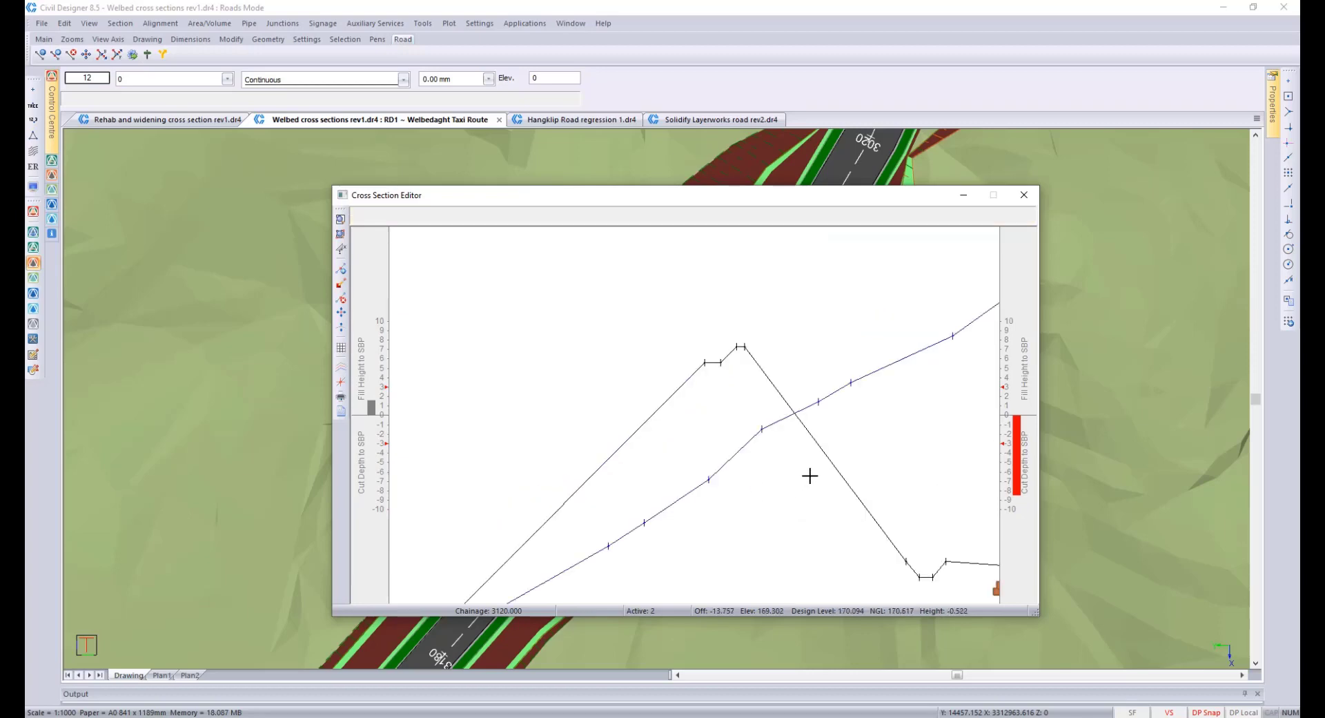
Step: Overlay a grid with 1.000 horizontal and vertical spacing on the section at chainage 3120, and turn it off again
middle_click_drag(745, 428, 793, 396)
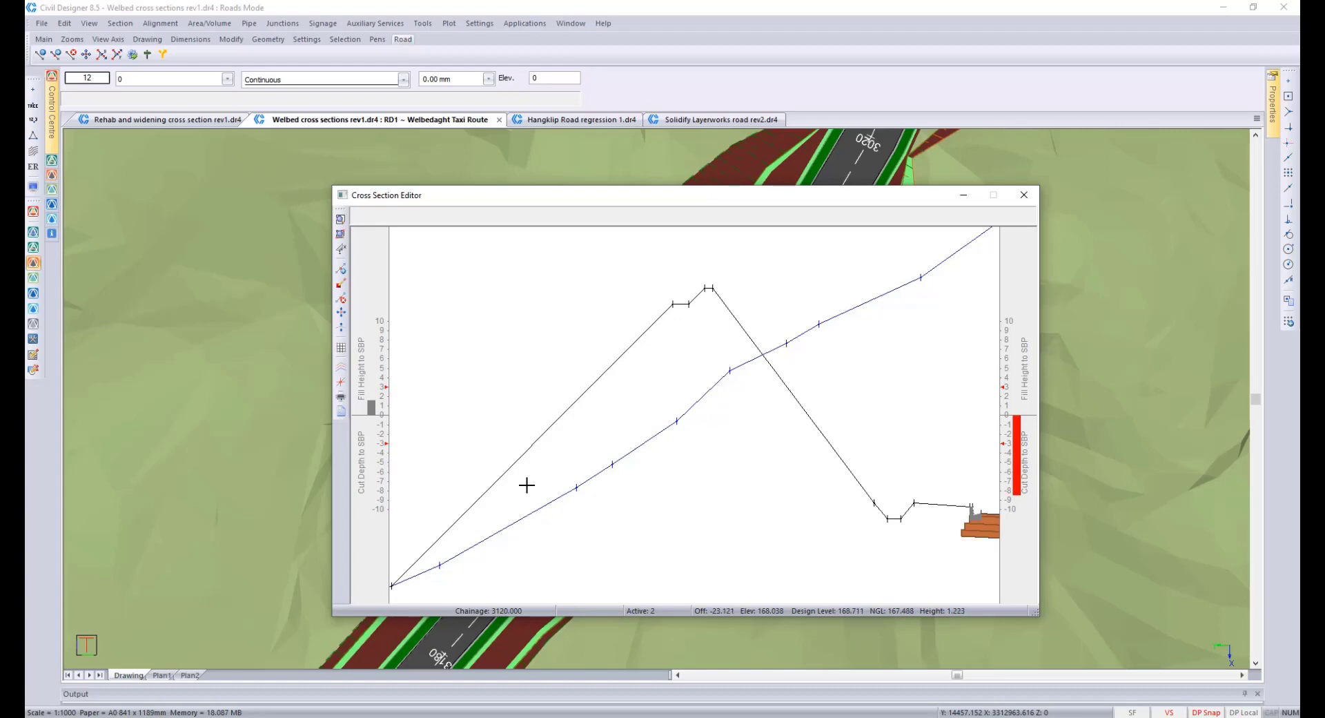
scroll(725, 413, "up", 1)
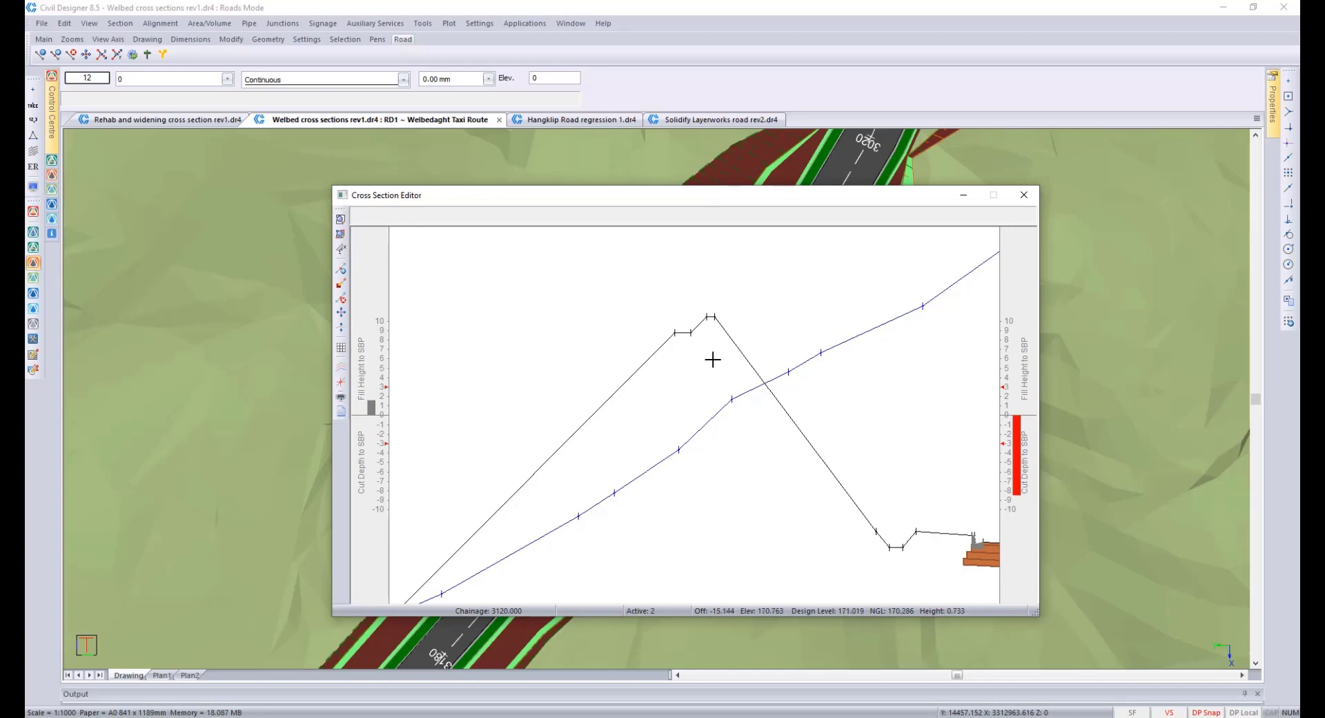
scroll(546, 474, "down", 1)
middle_click_drag(545, 473, 733, 397)
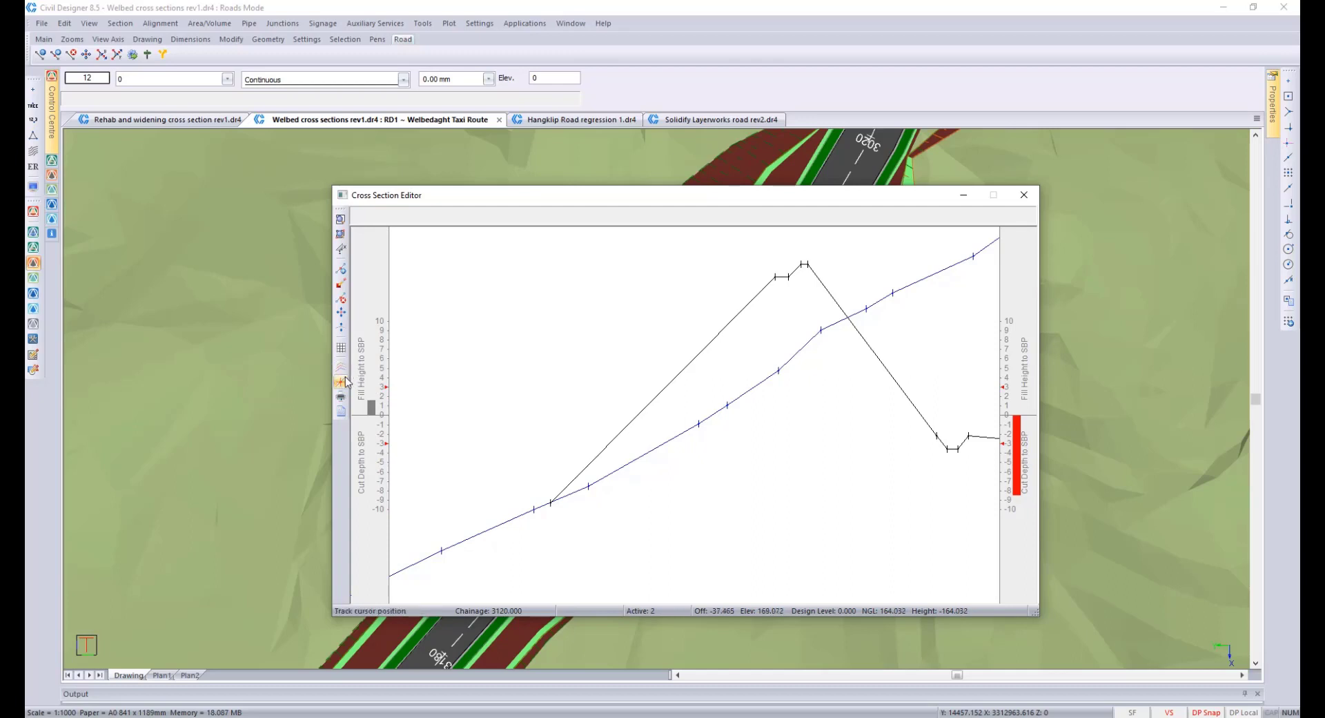
left_click(341, 347)
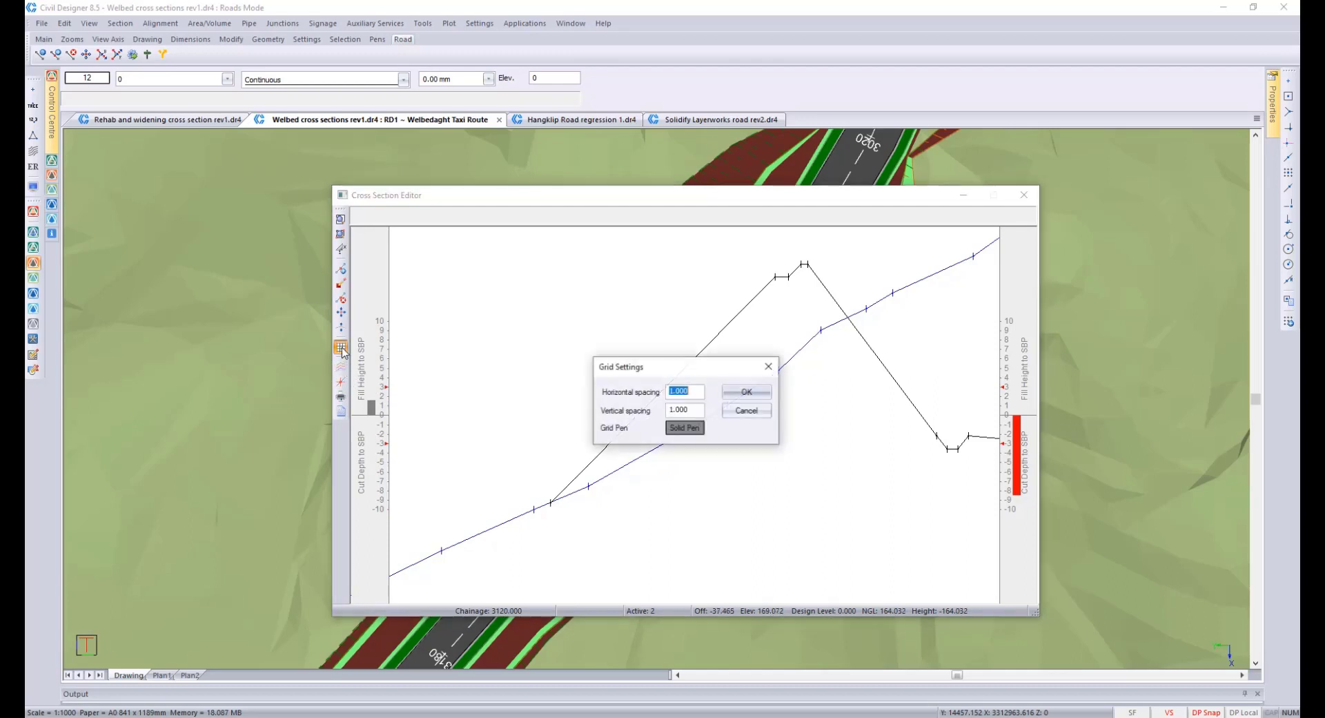
left_click(747, 391)
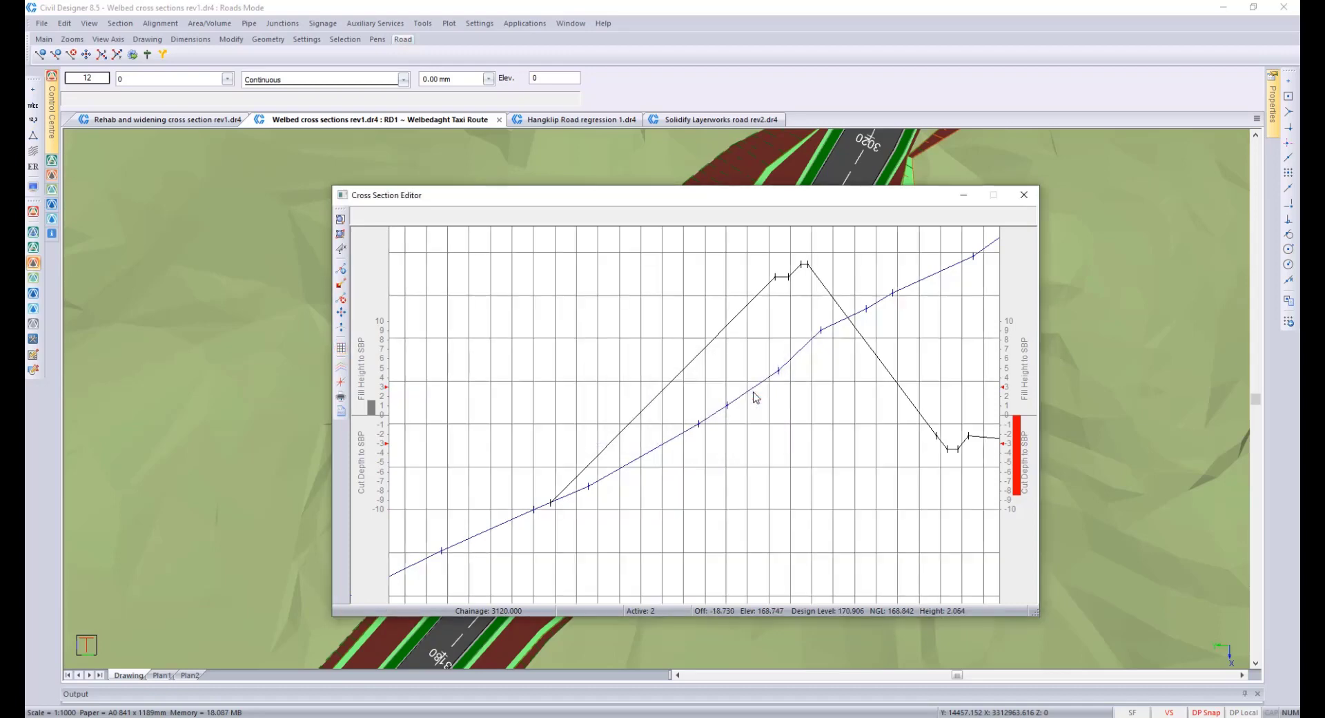
left_click(343, 350)
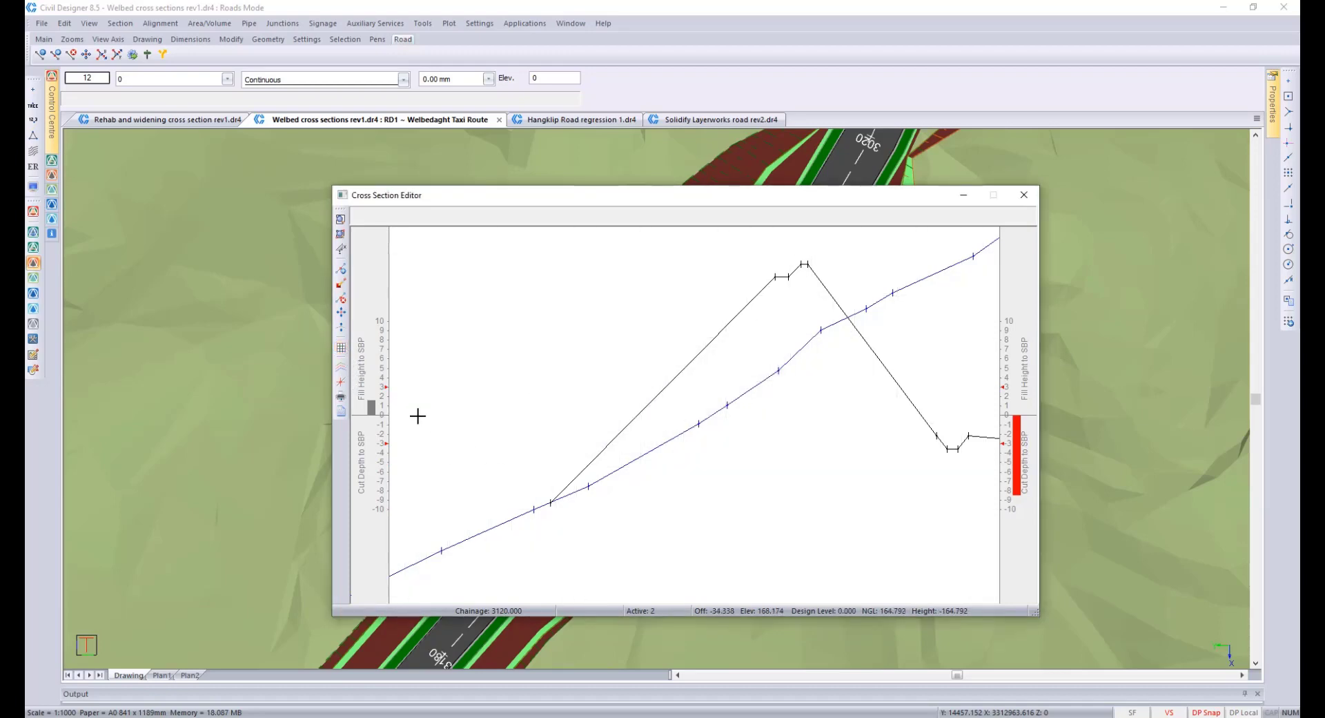
Step: Open the section's component list and delete components 7 and 6 from the left cut/fill side
left_click(342, 412)
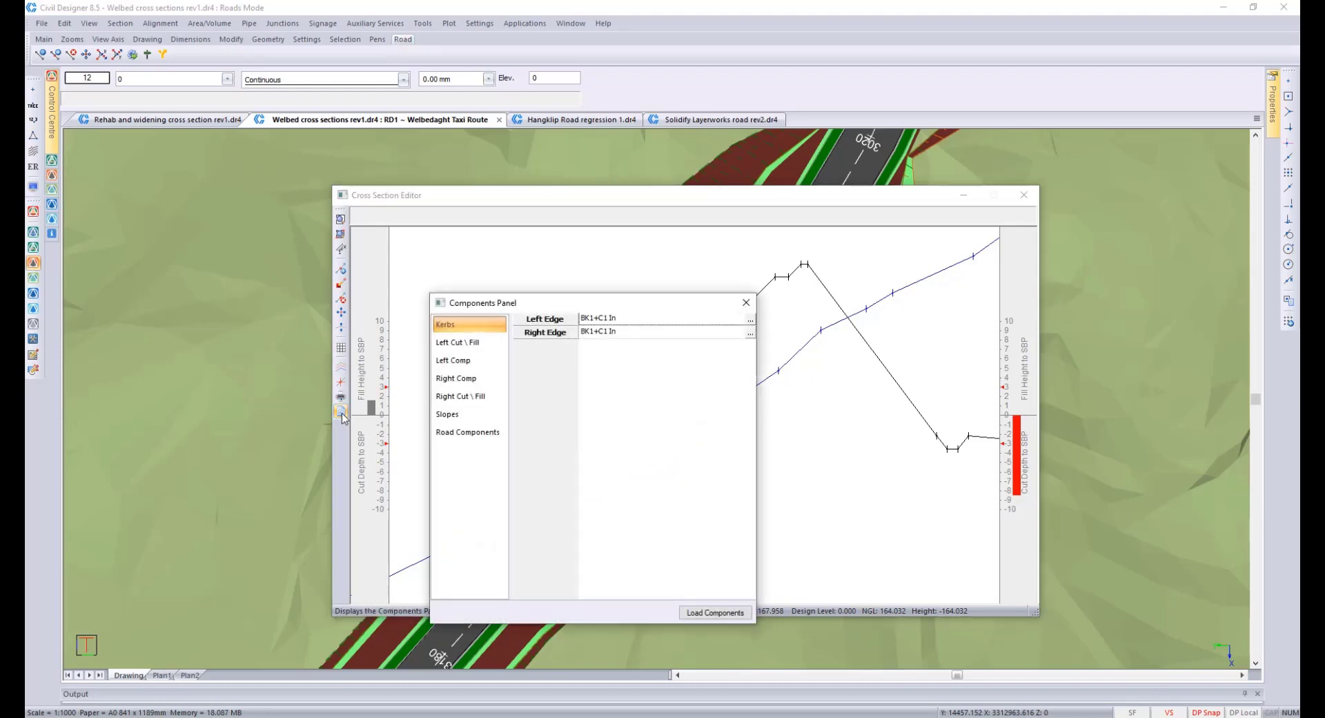
left_click_drag(602, 312, 968, 304)
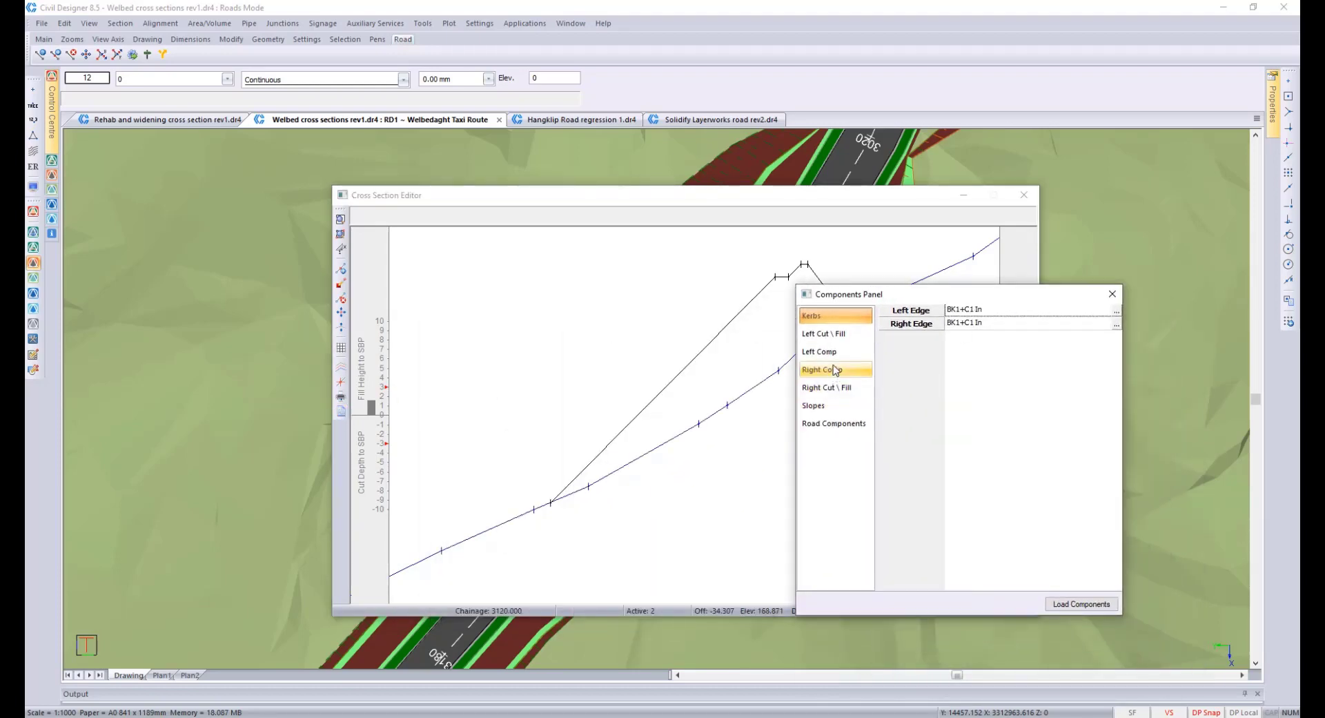
left_click(825, 334)
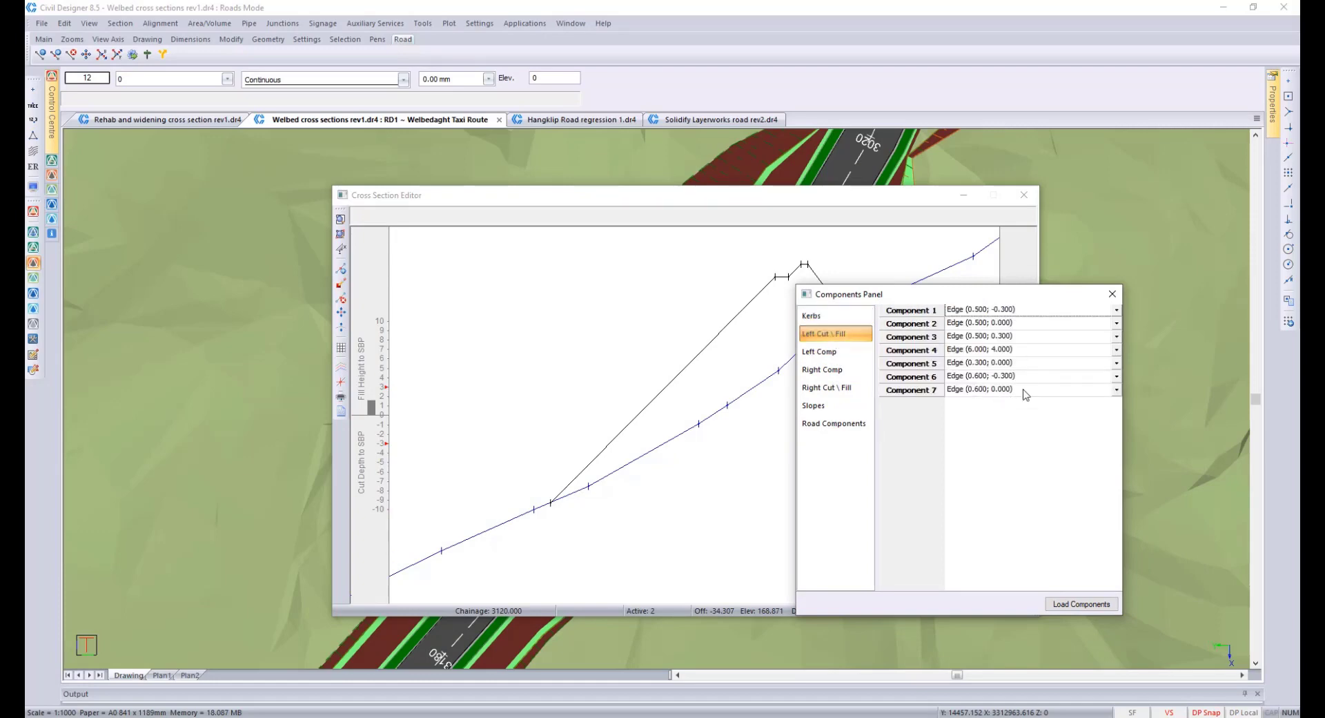
left_click_drag(1004, 298, 1072, 299)
right_click(1085, 396)
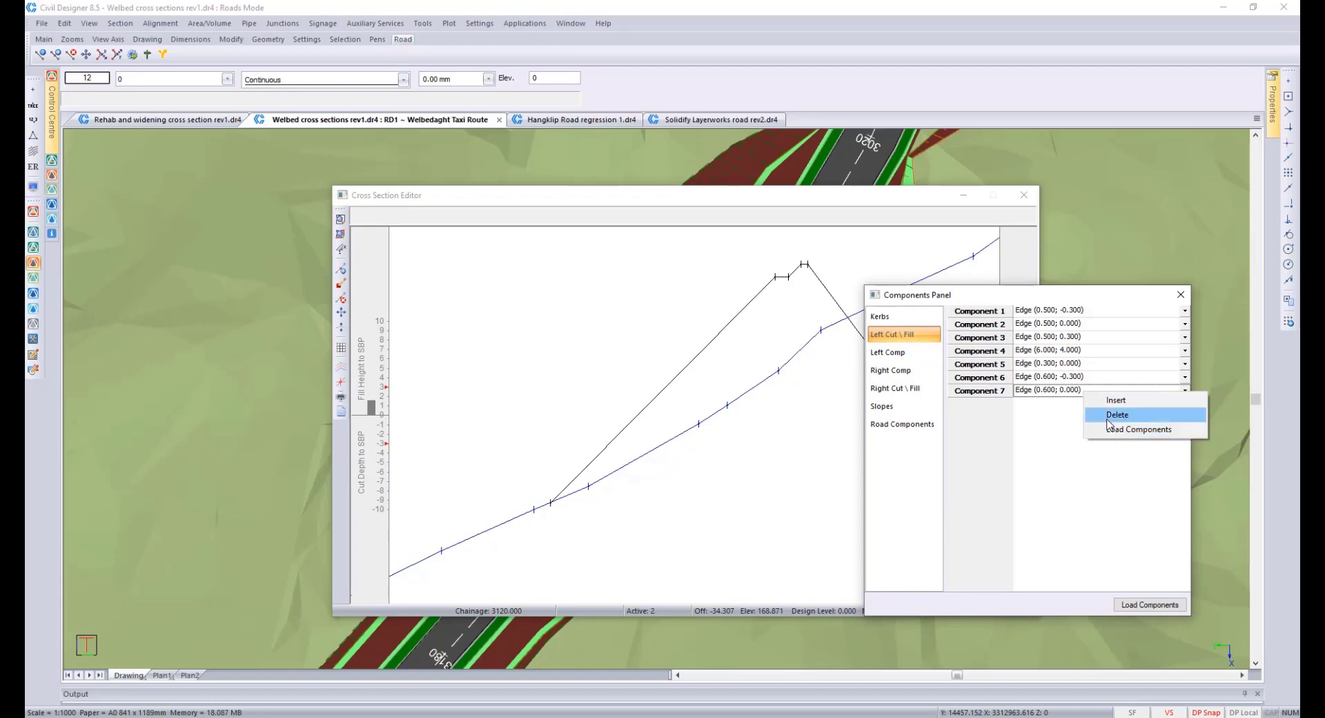
left_click(1108, 418)
right_click(1088, 385)
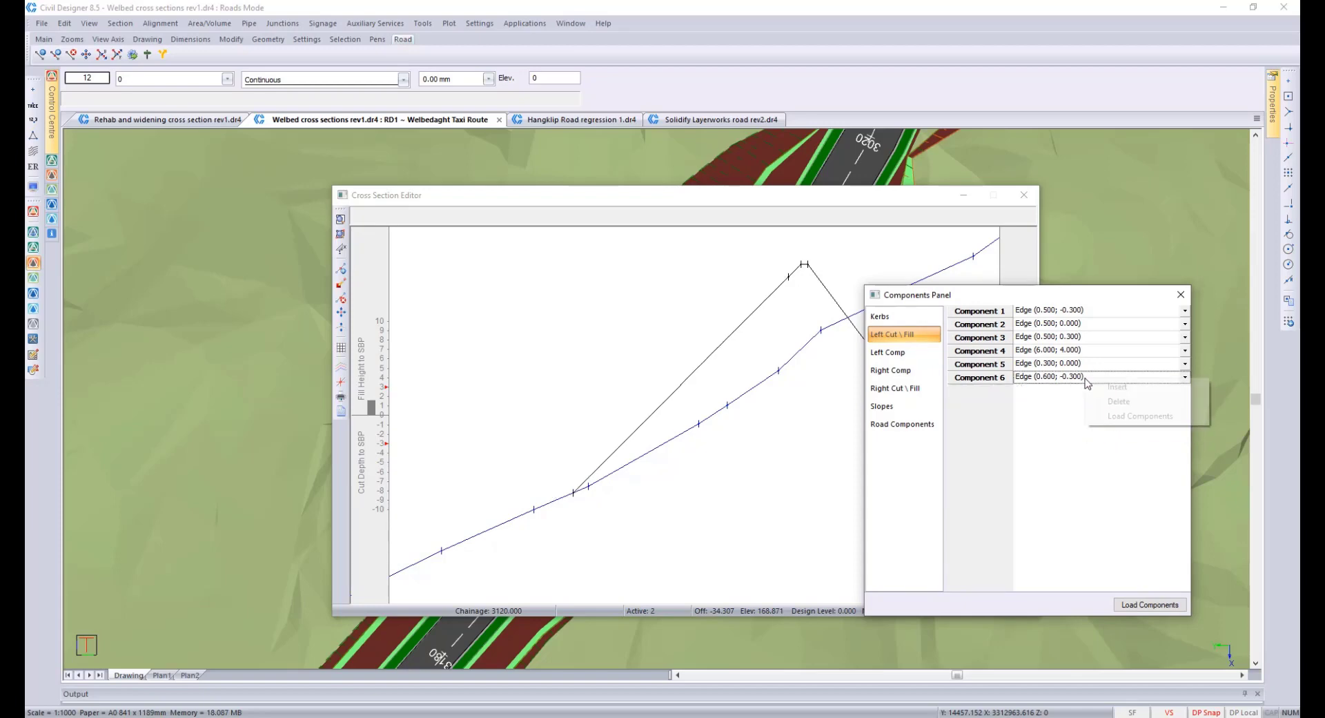
left_click(1113, 403)
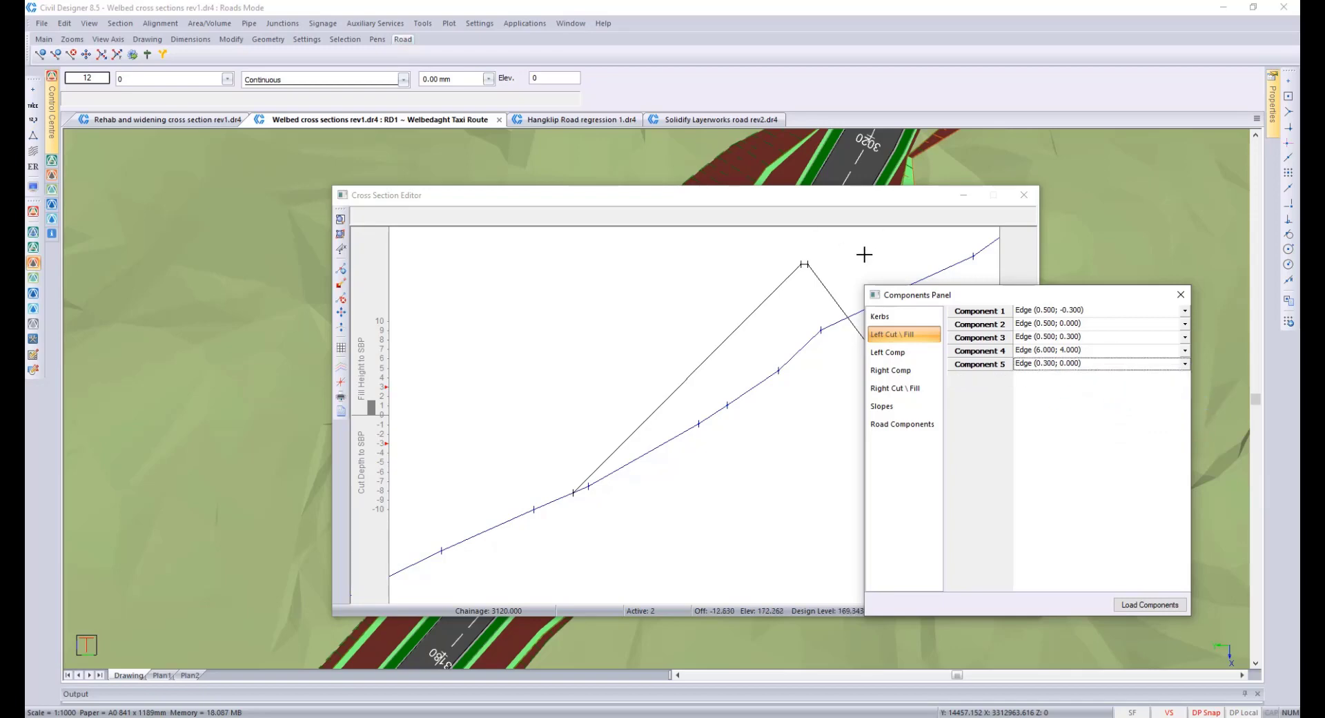
left_click(1181, 294)
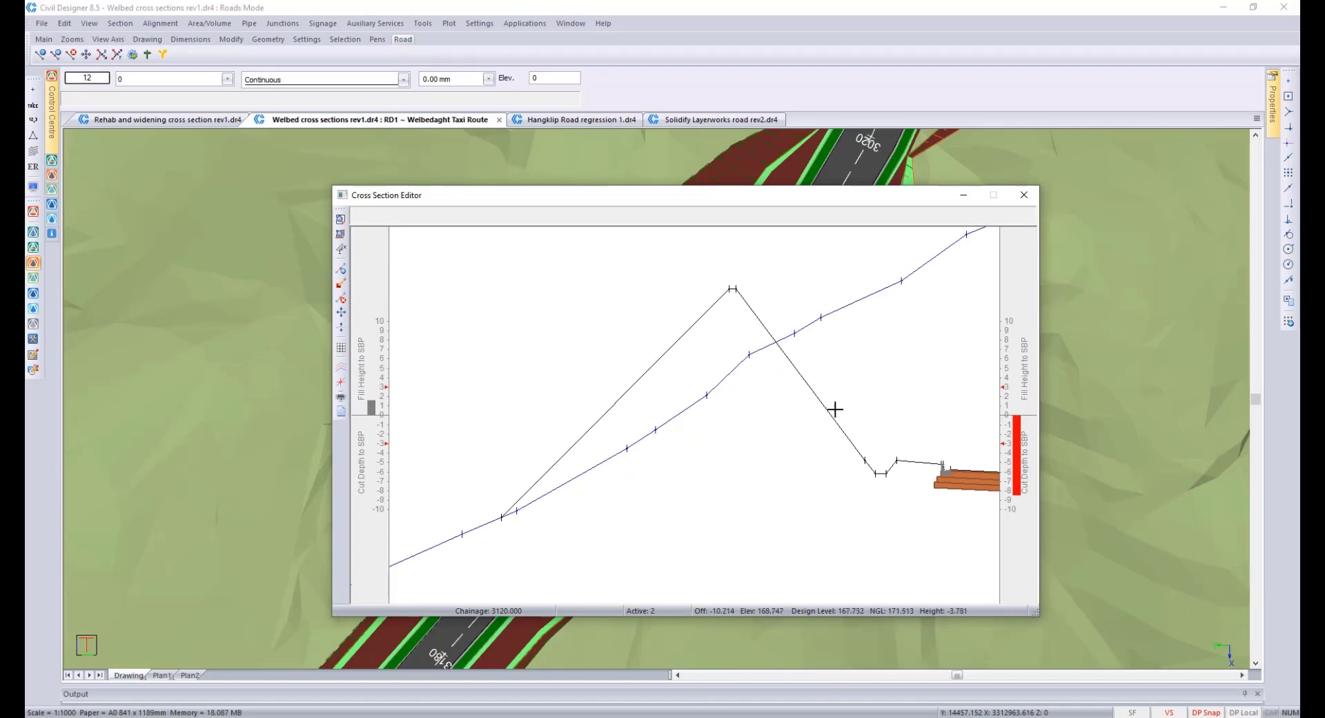
Step: Delete the outer of the two points at the peak of the left side slope
middle_click_drag(836, 410, 800, 394)
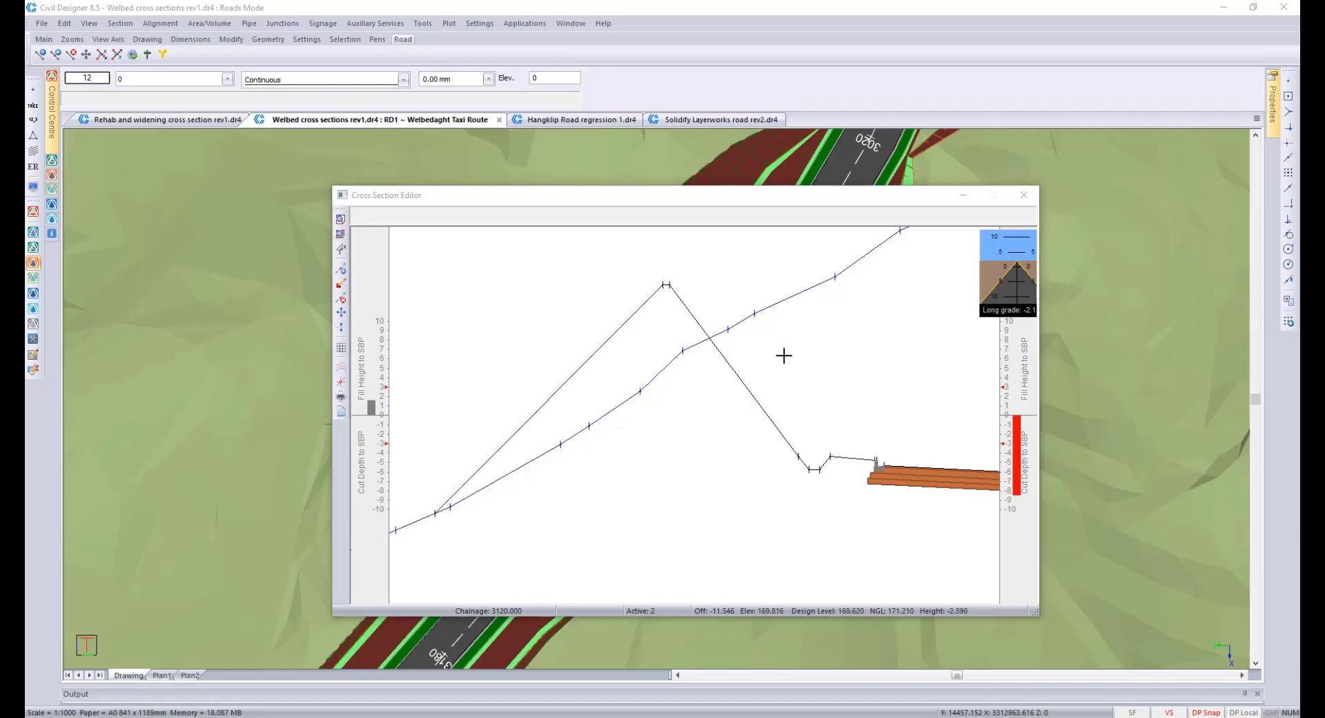
right_click(762, 342)
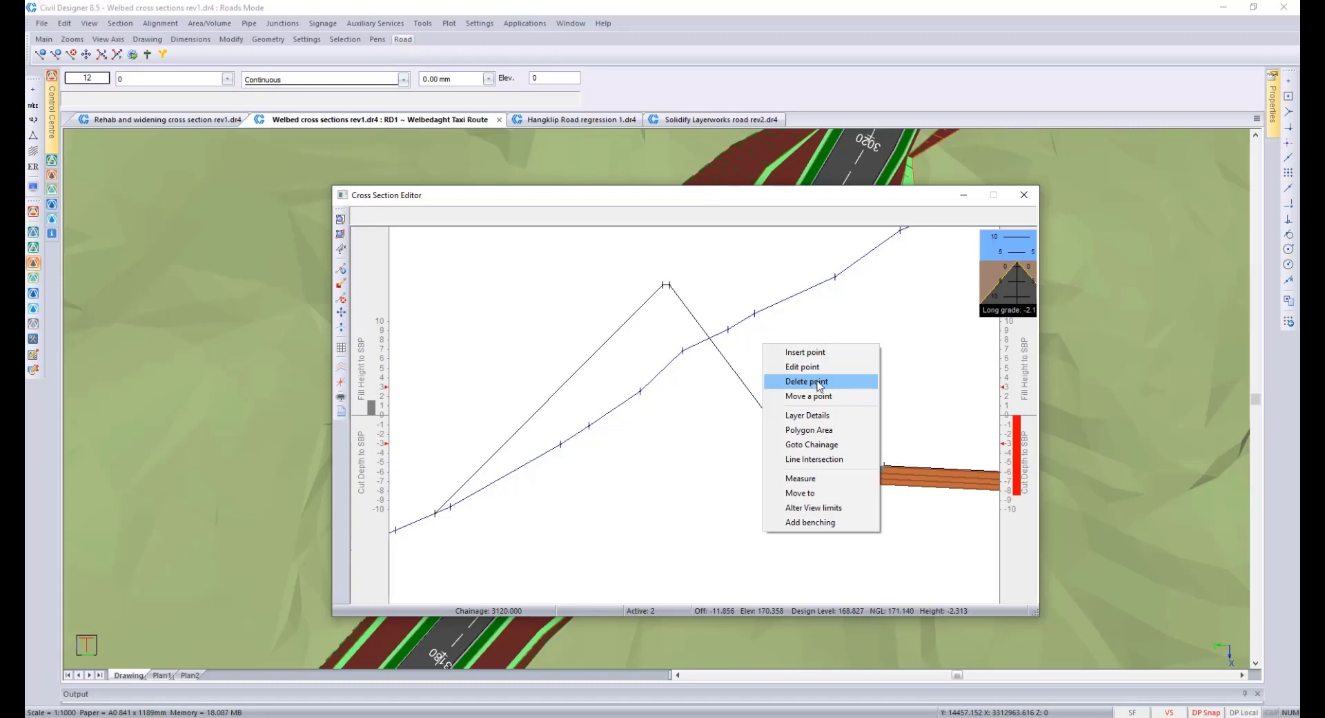
left_click(806, 381)
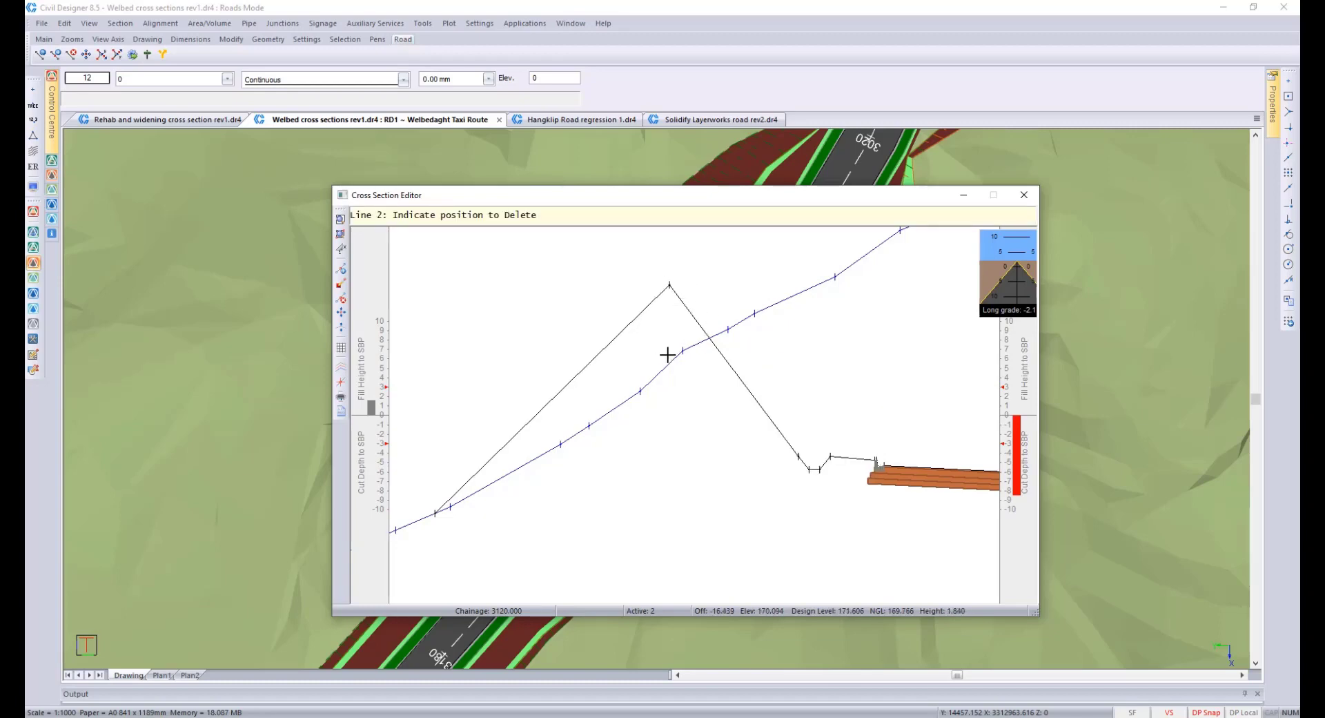
Step: Insert a line intersection point where the left cut slope crosses the natural ground line
right_click(809, 336)
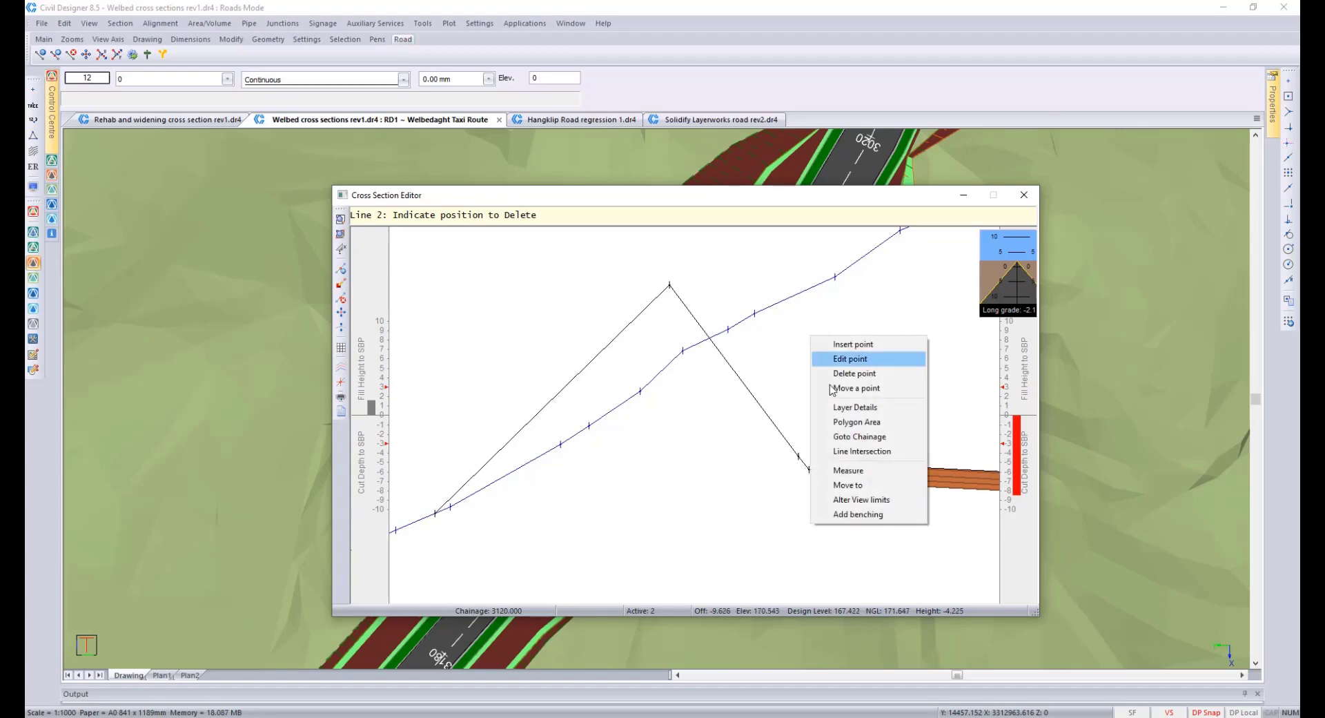
left_click(872, 452)
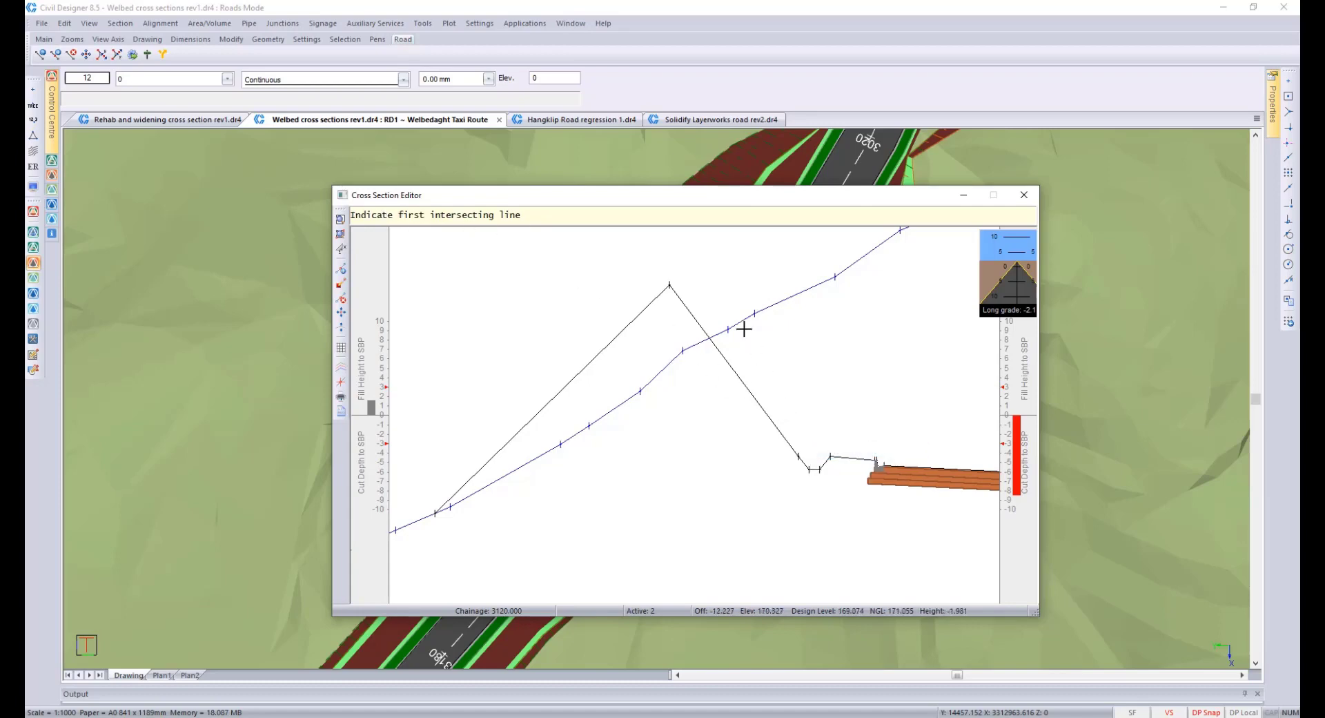
left_click(771, 422)
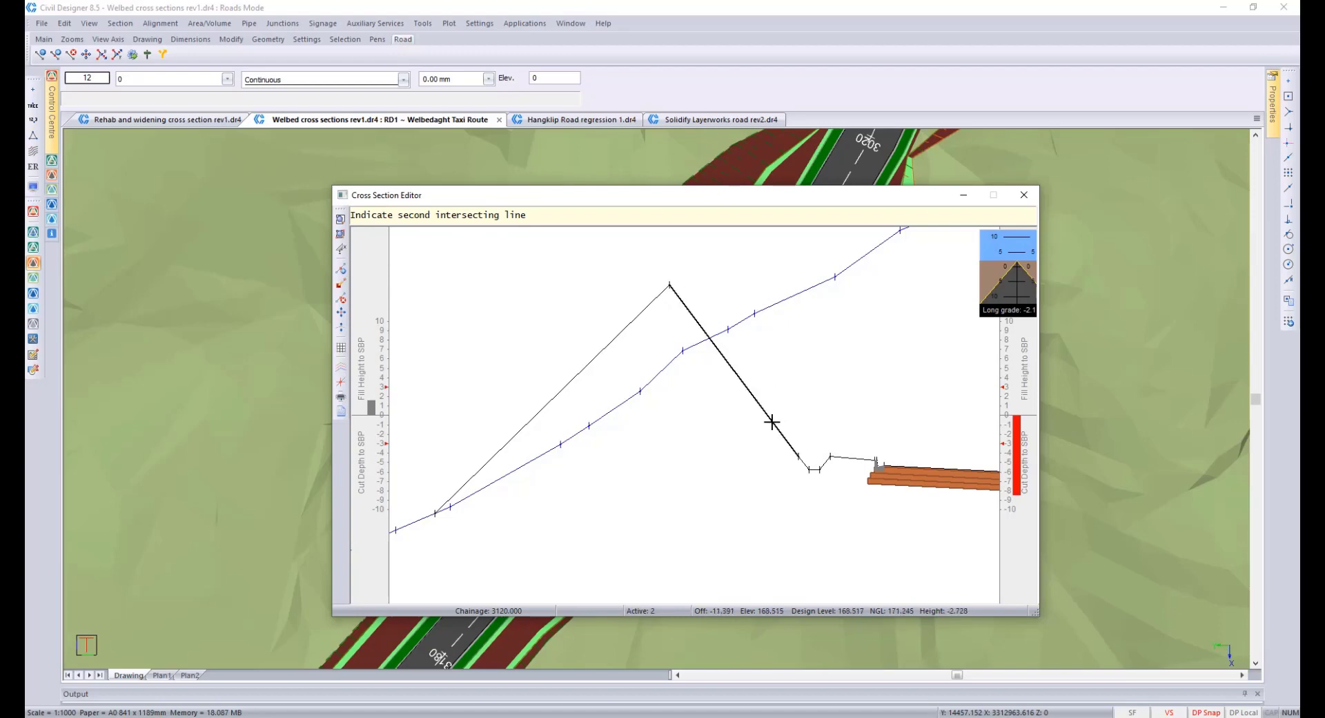
left_click(698, 342)
scroll(709, 339, "up", 2)
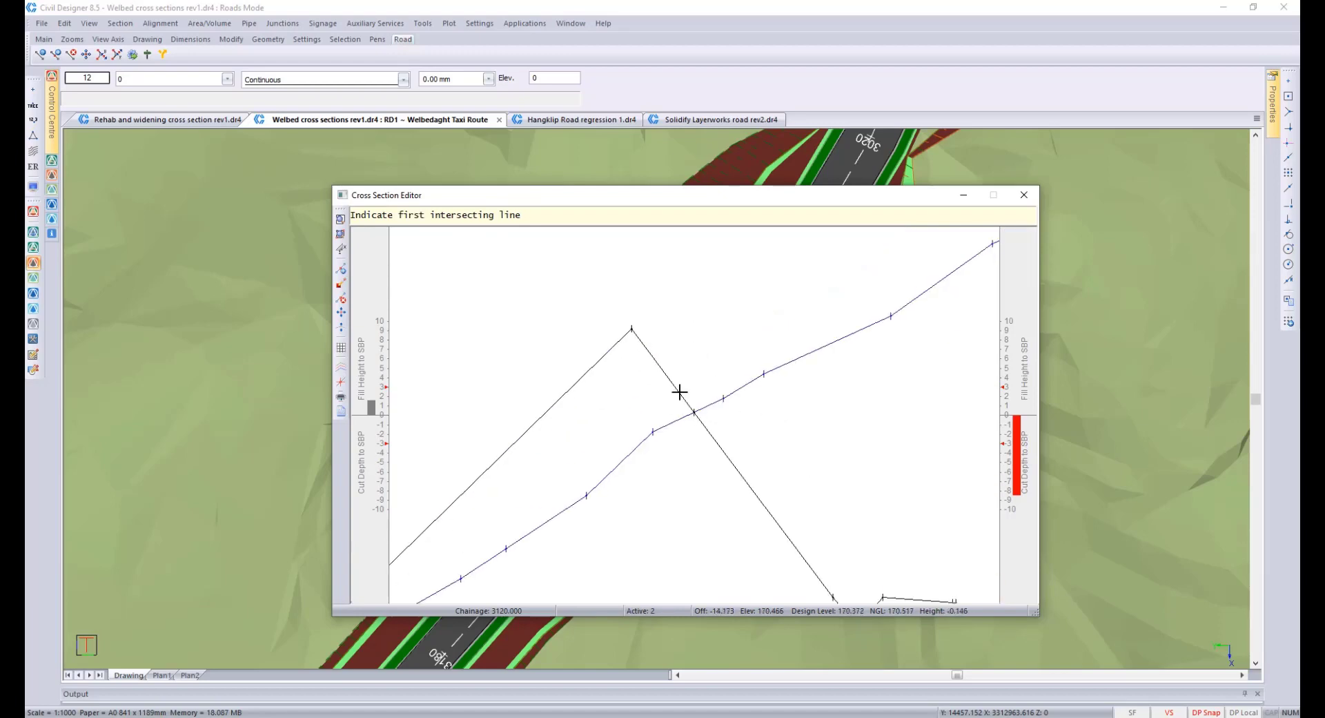
Step: Delete the peak point above ground and the outer end point so the left slope ends at the ground intersection
right_click(852, 339)
left_click(888, 382)
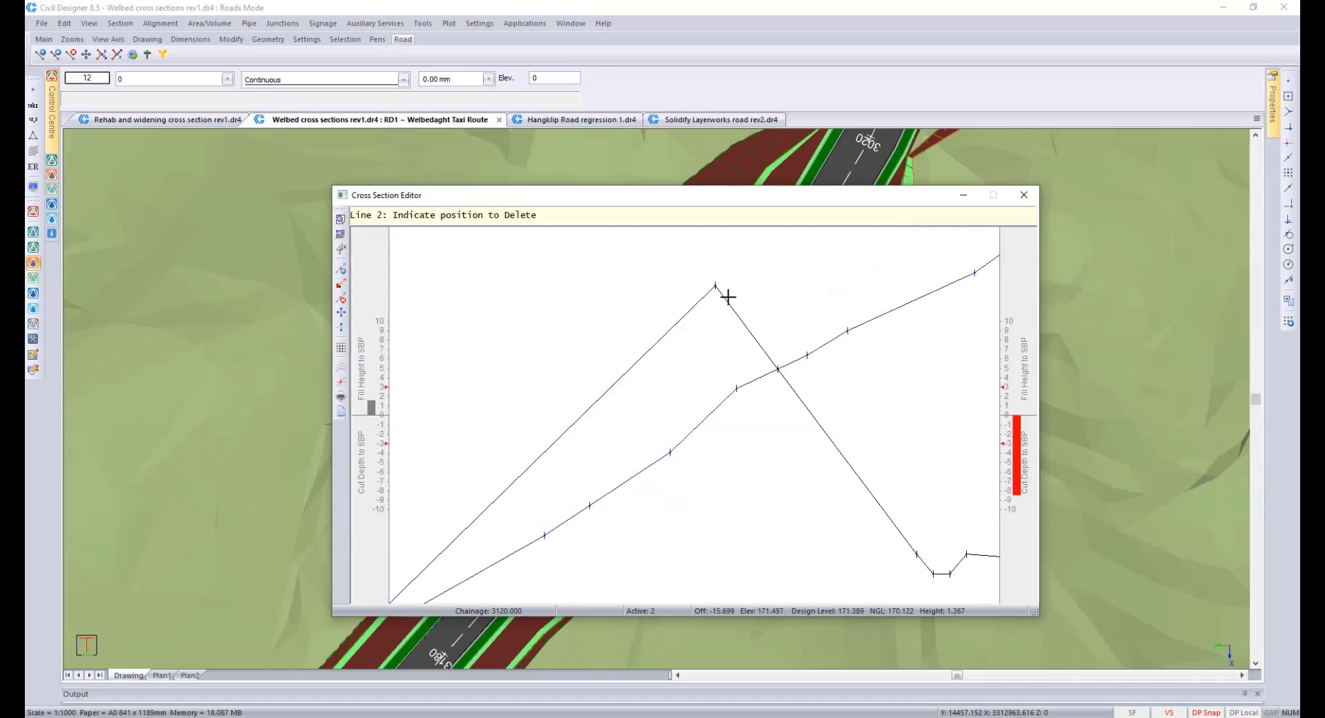
scroll(722, 334, "down", 1)
scroll(740, 405, "down", 1)
scroll(700, 410, "down", 1)
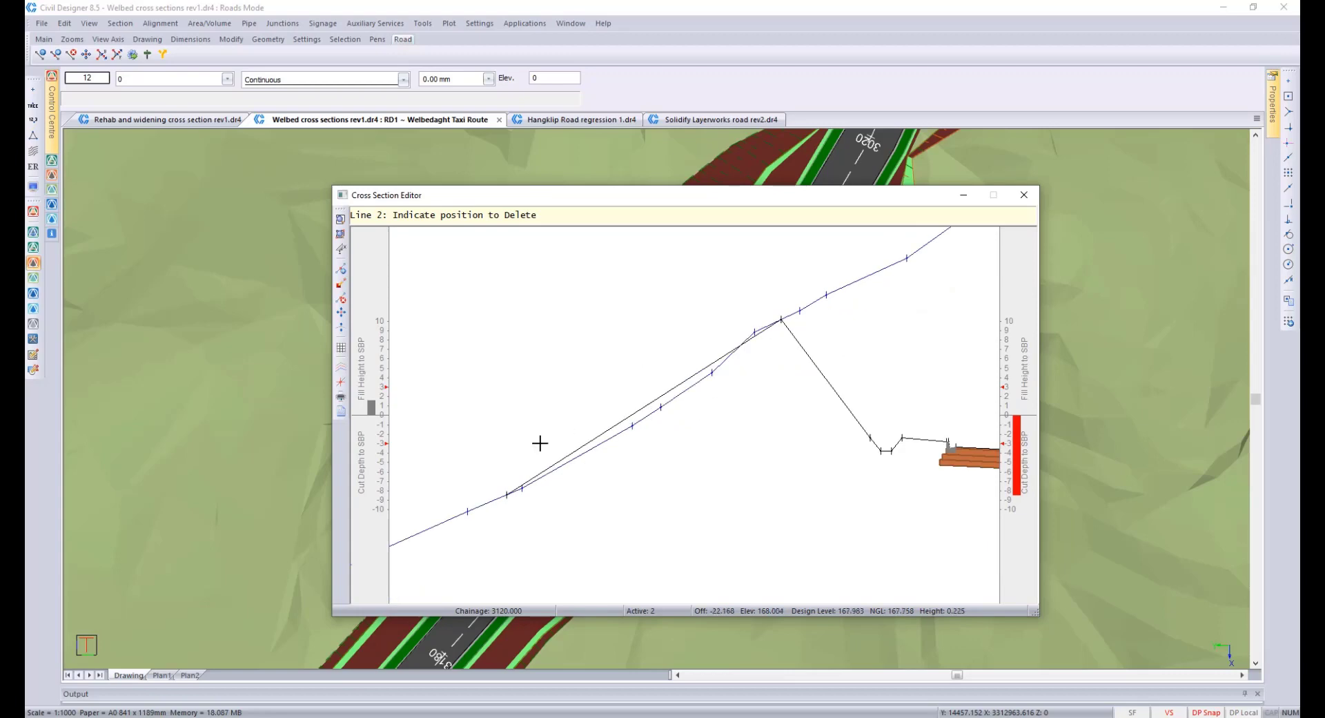
left_click(506, 487)
Step: Examine the whole trimmed section at chainage 3120, from the left cut slope across to the right side bench
scroll(753, 442, "down", 1)
middle_click_drag(838, 384, 696, 437)
scroll(823, 419, "down", 1)
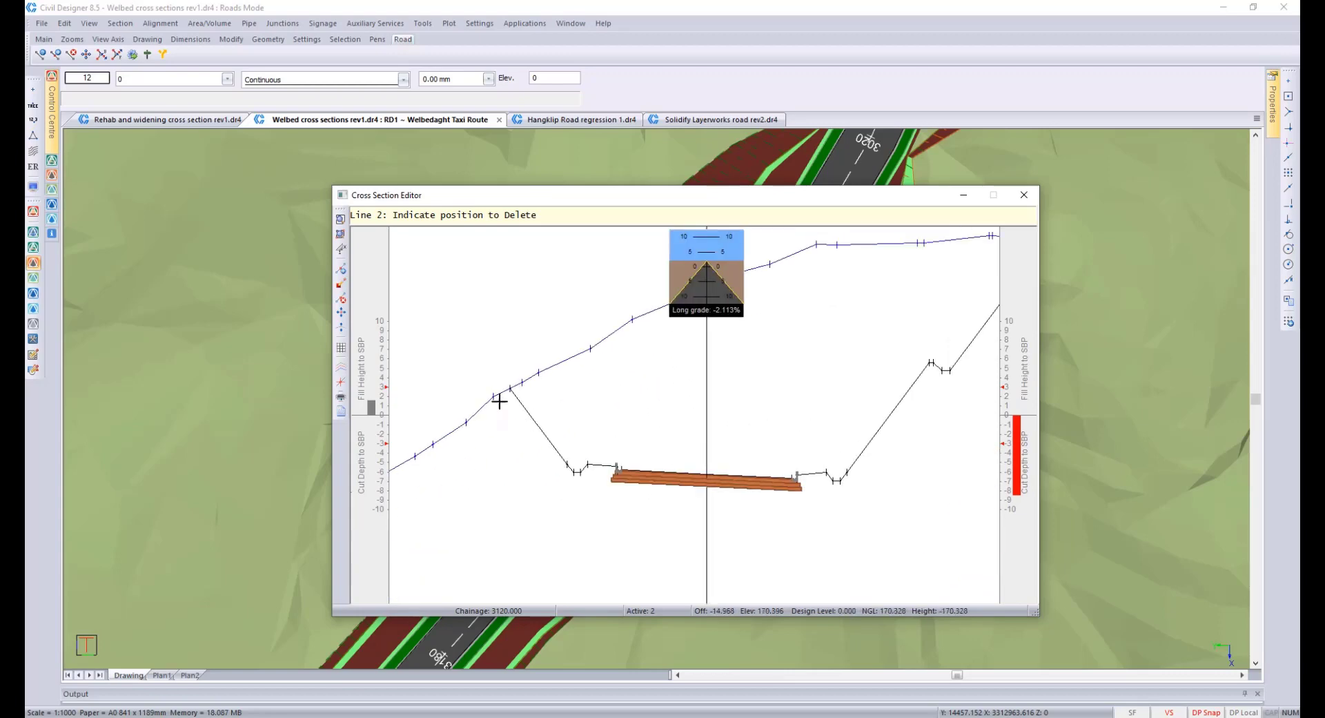
middle_click_drag(537, 406, 554, 445)
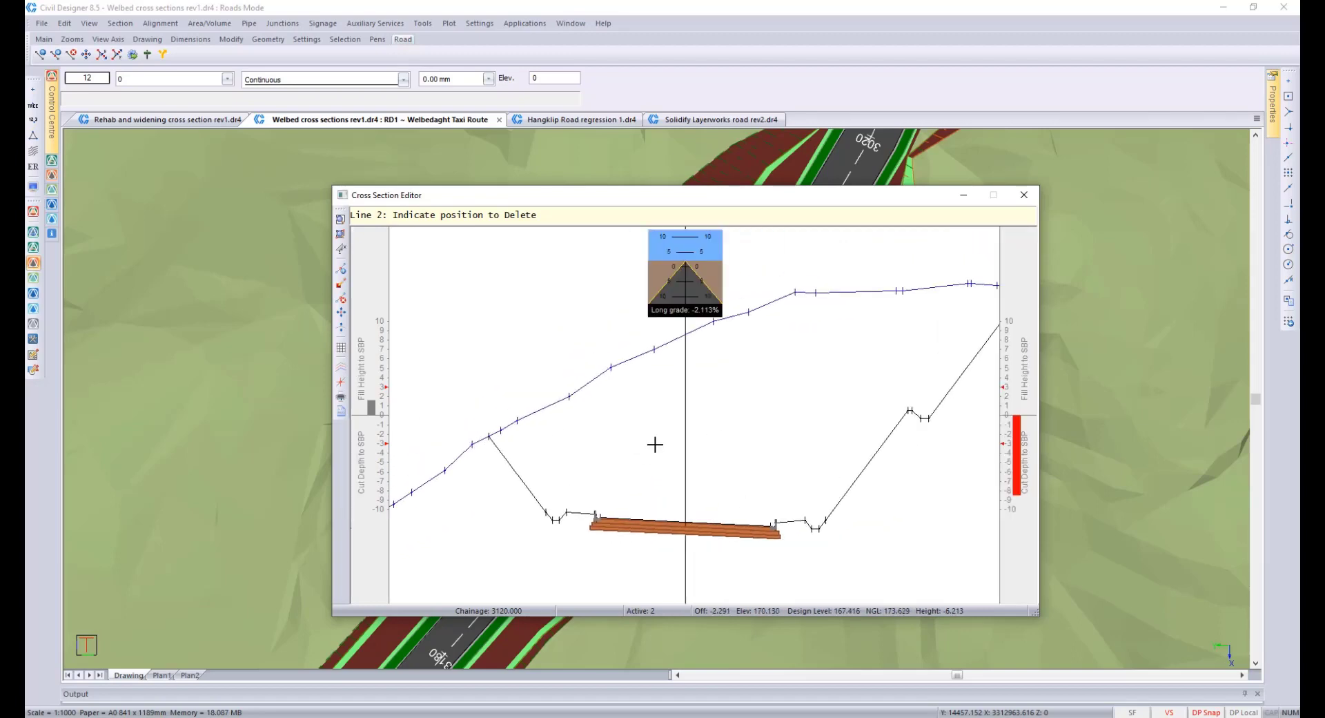
middle_click_drag(653, 444, 655, 461)
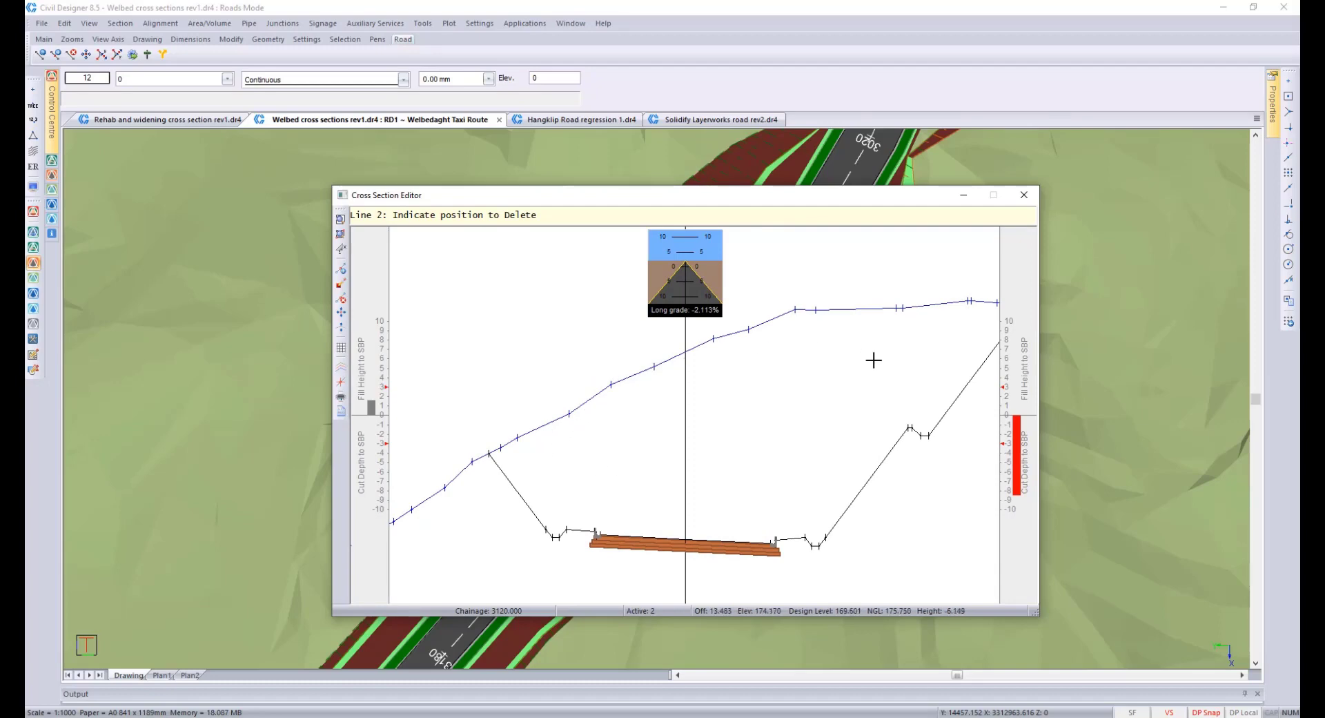
middle_click_drag(699, 450, 714, 430)
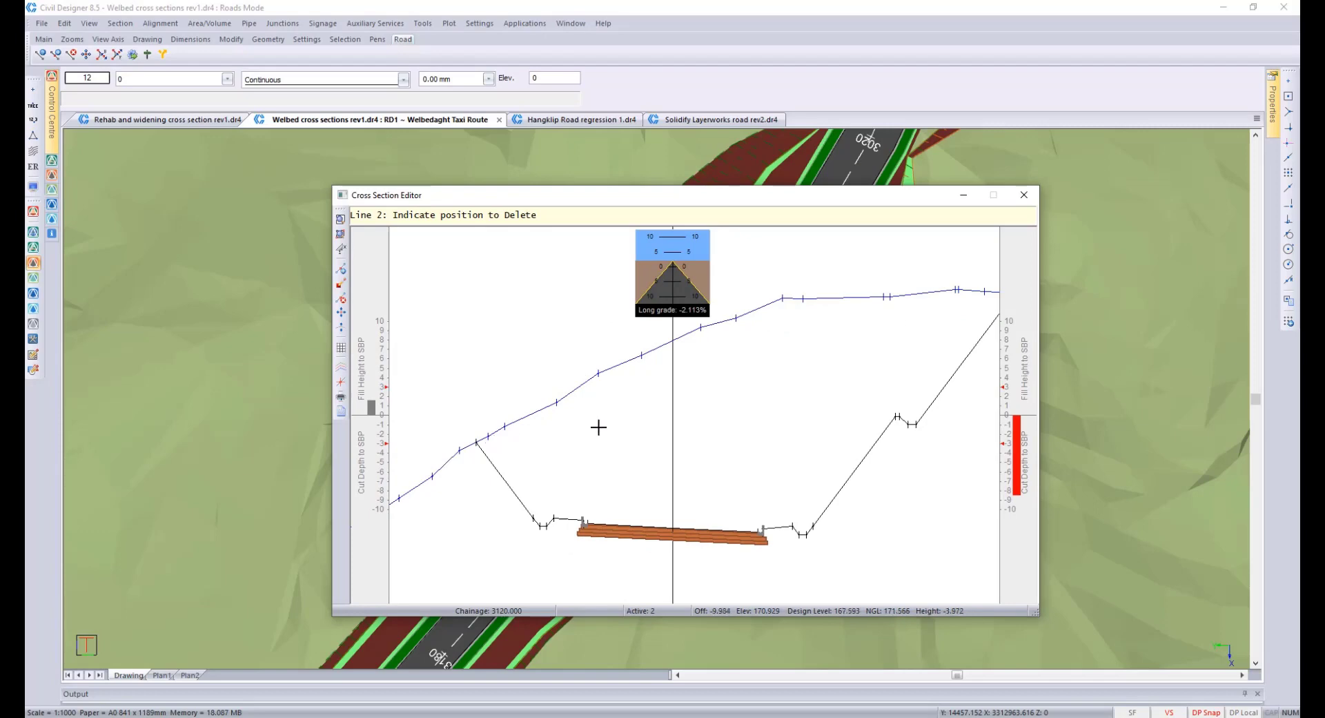
right_click(632, 421)
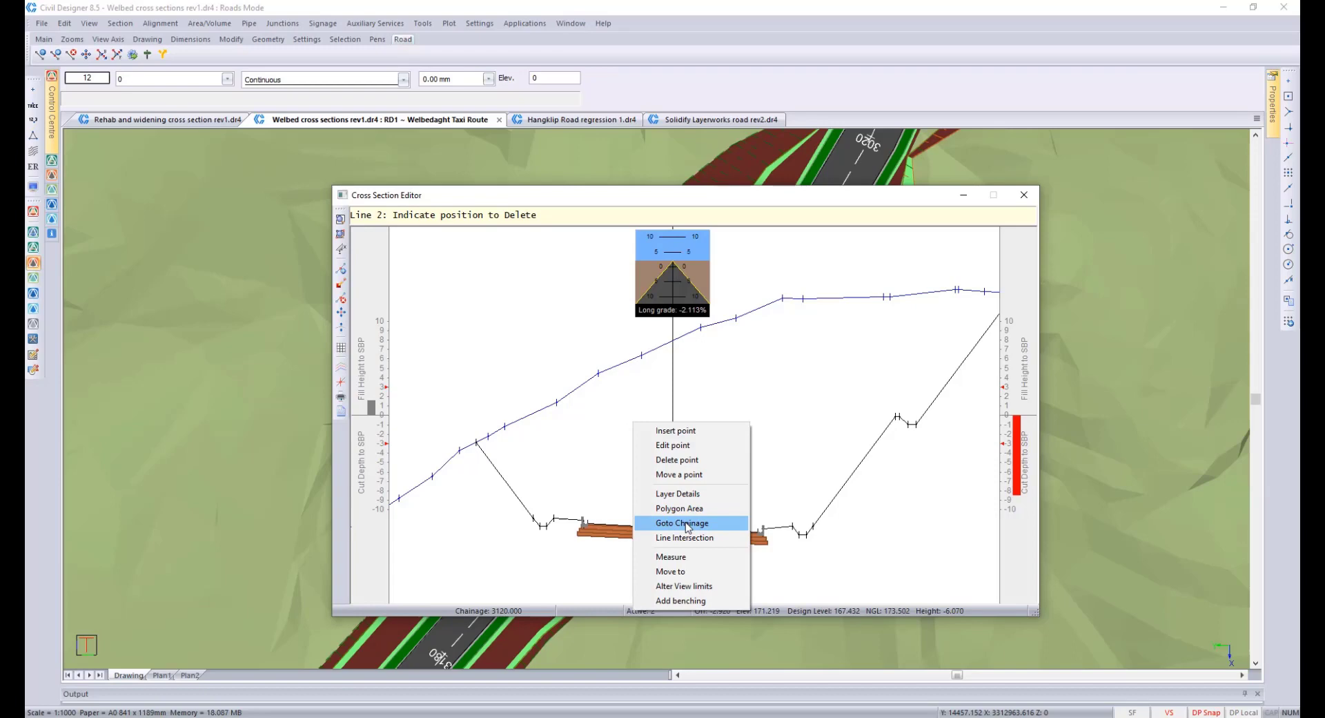
left_click(738, 475)
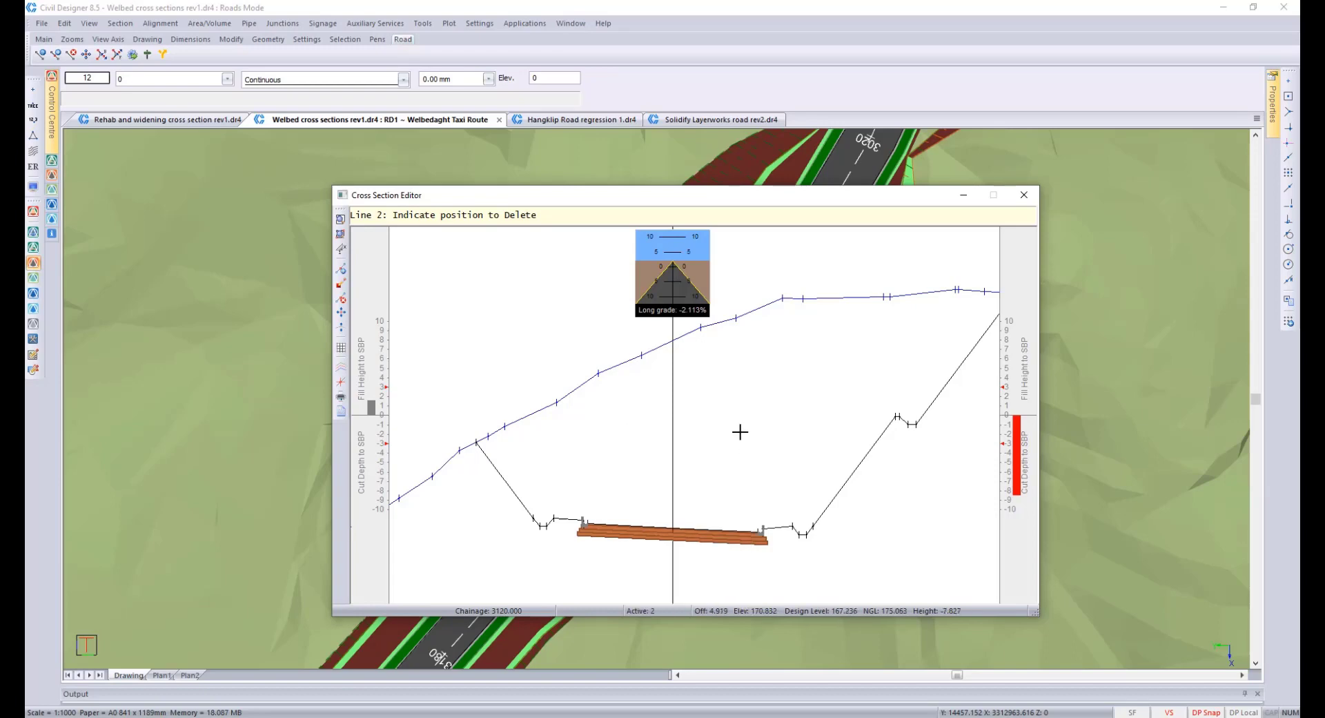
Step: Save the changed section at chainage 3120 and move through the sections to chainage 3040
key("Escape")
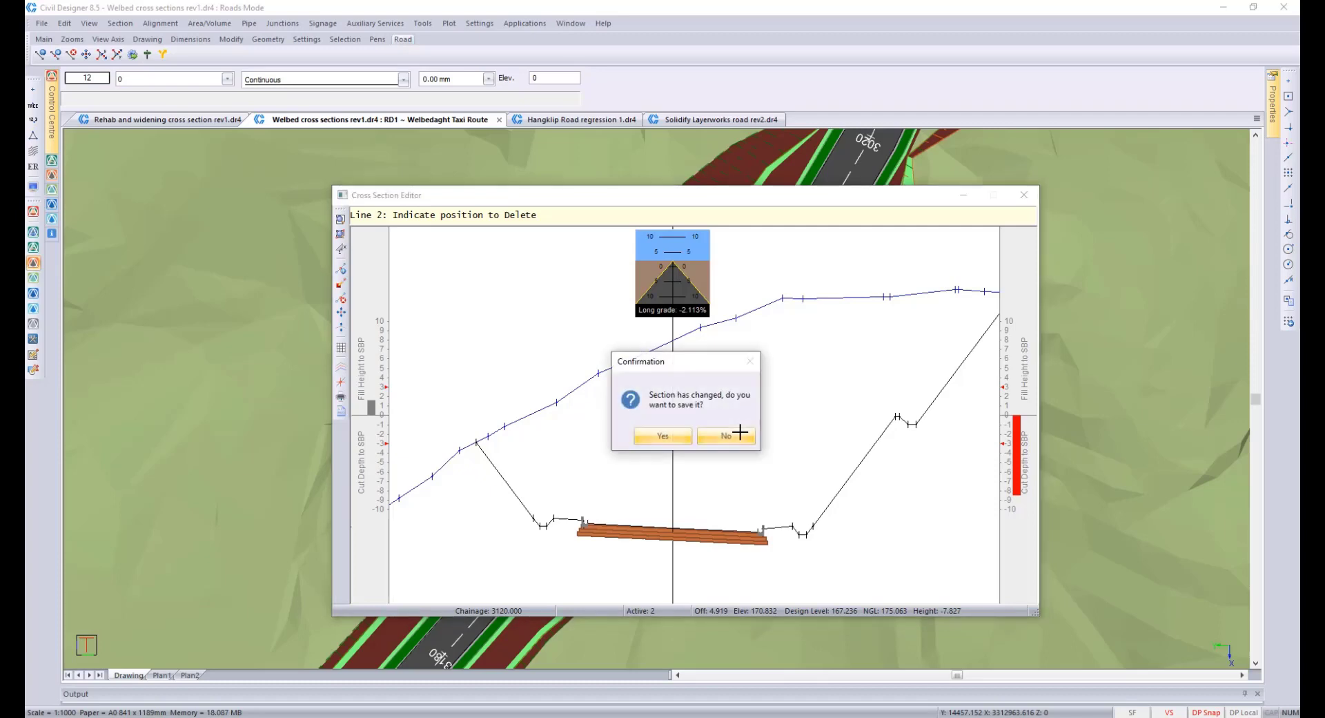
left_click(678, 436)
middle_click_drag(683, 399, 646, 491)
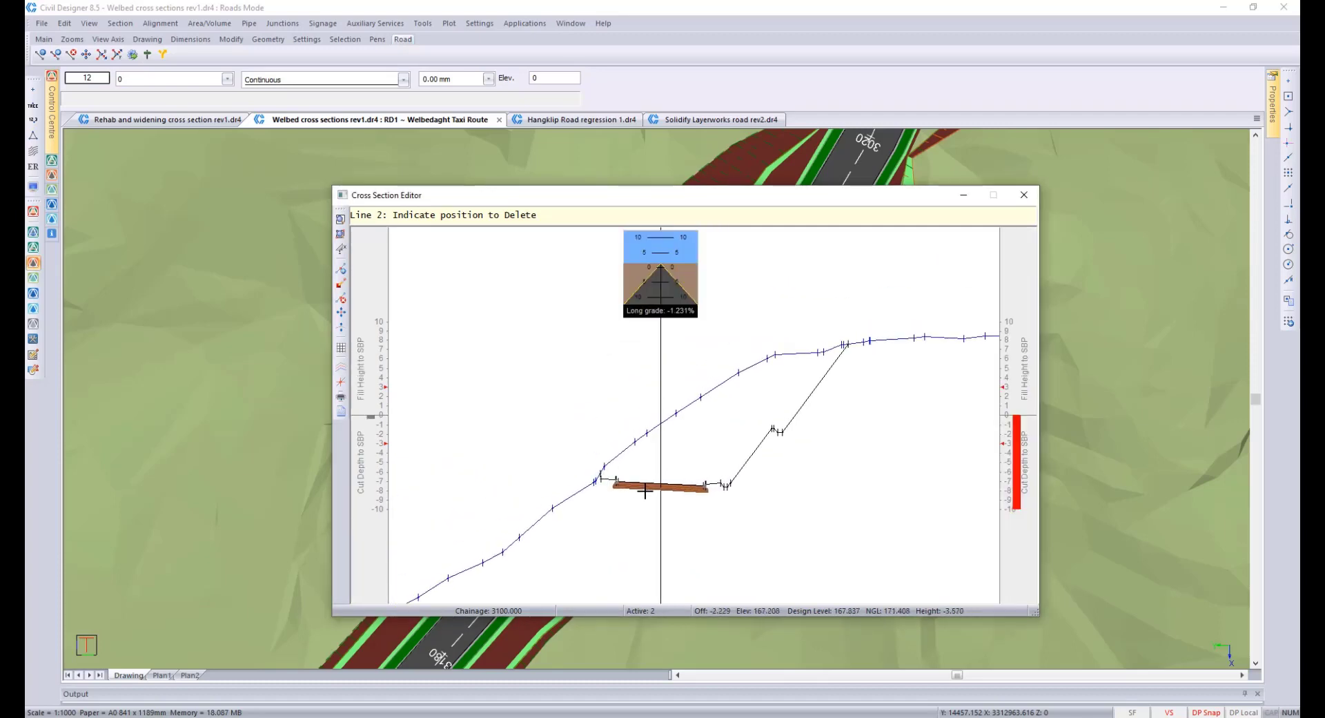
key("Page_Down")
key("Page_Down")
key("Page_Down")
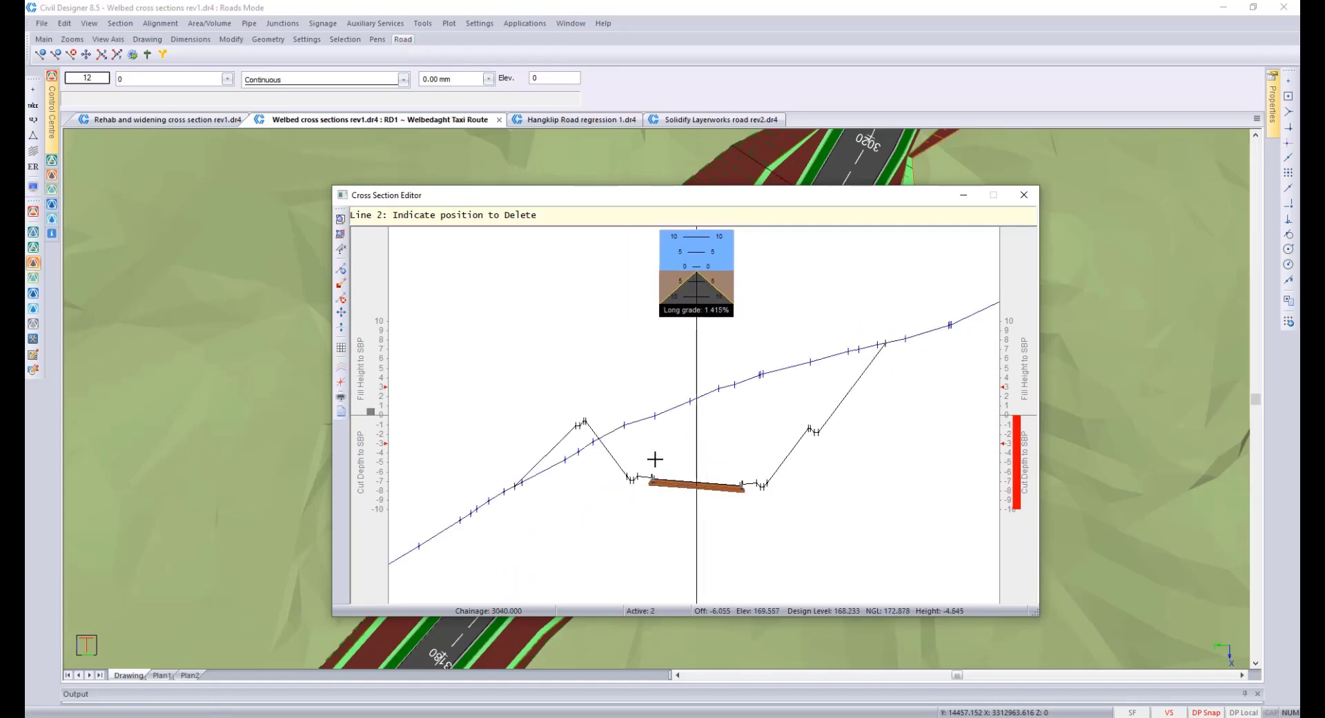
Step: Insert a line intersection point where the left cut slope crosses the natural ground line at chainage 3040
middle_click_drag(655, 460, 657, 487)
scroll(613, 477, "up", 1)
scroll(696, 408, "up", 2)
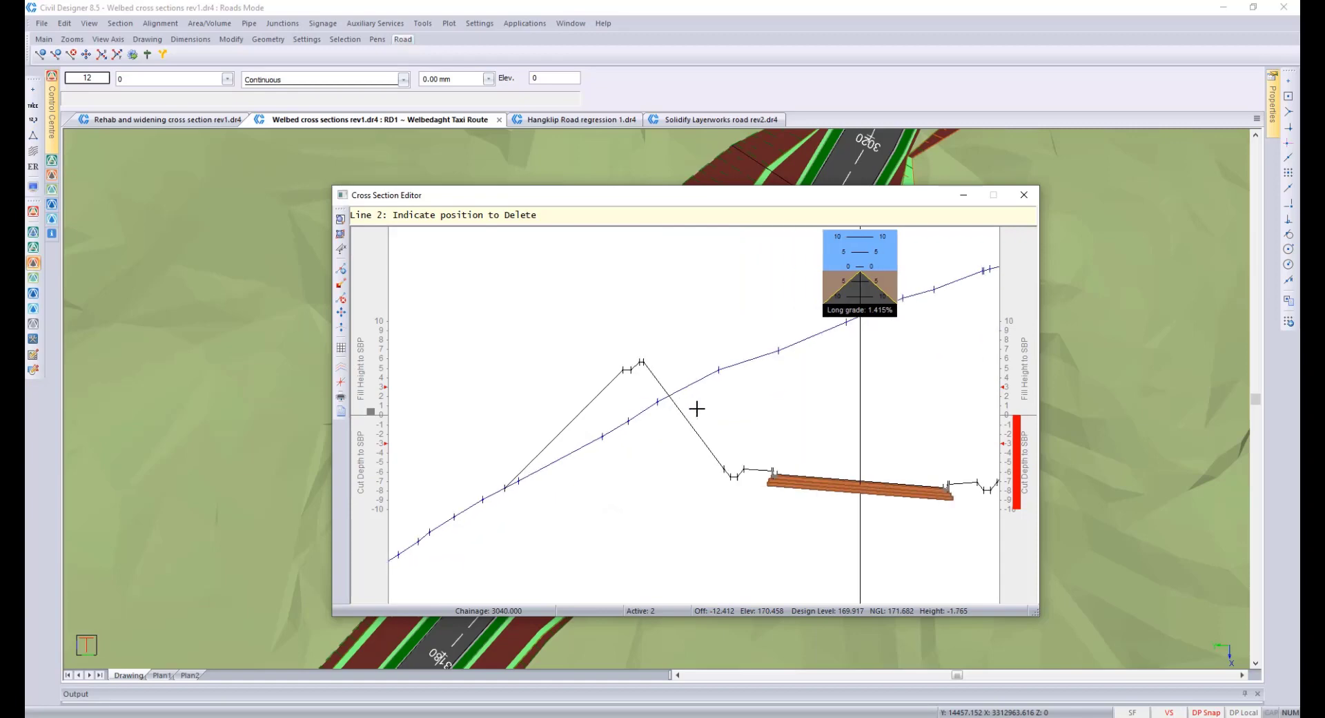
middle_click_drag(695, 408, 704, 432)
right_click(710, 425)
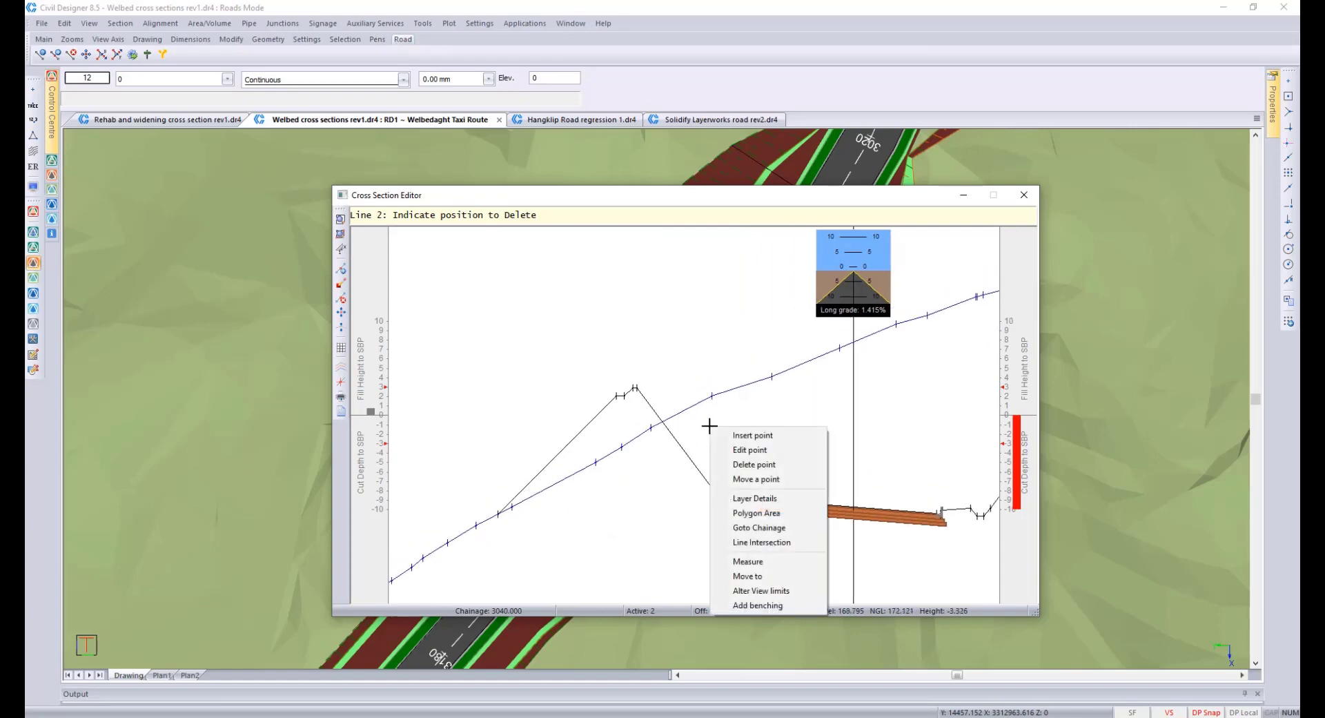
left_click(762, 542)
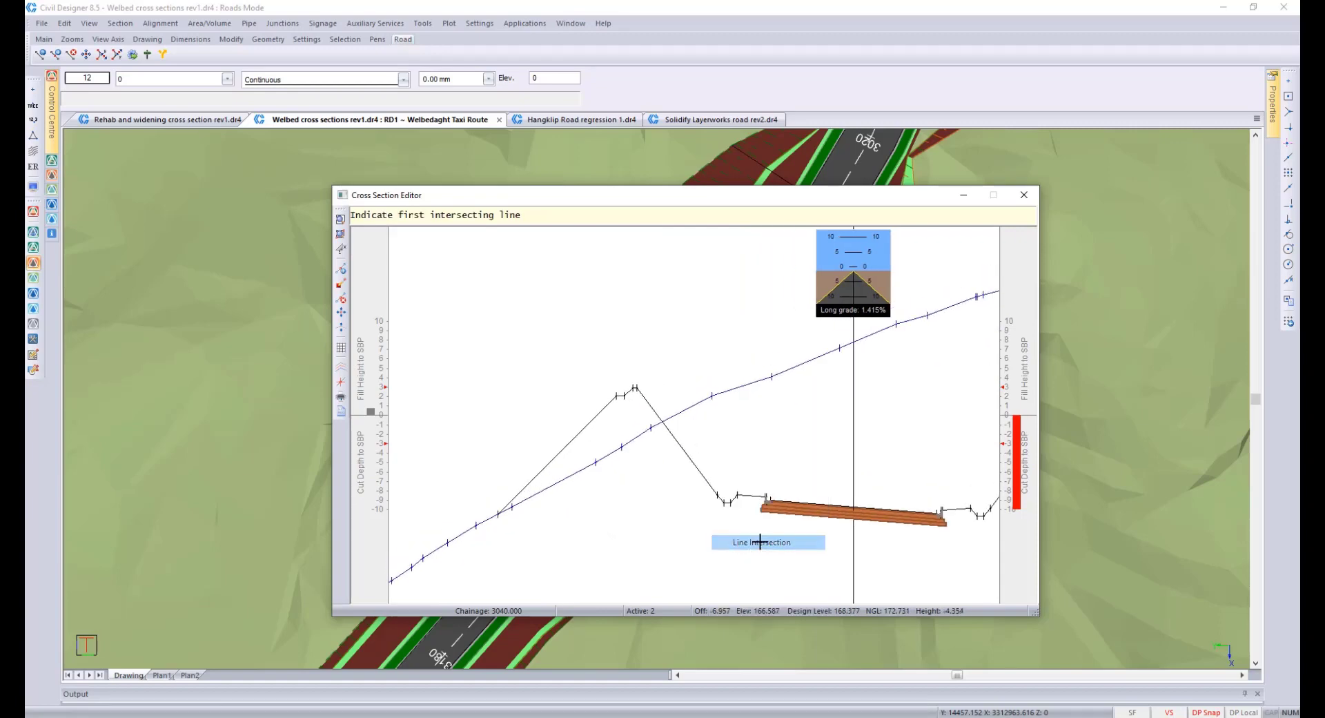
left_click(692, 461)
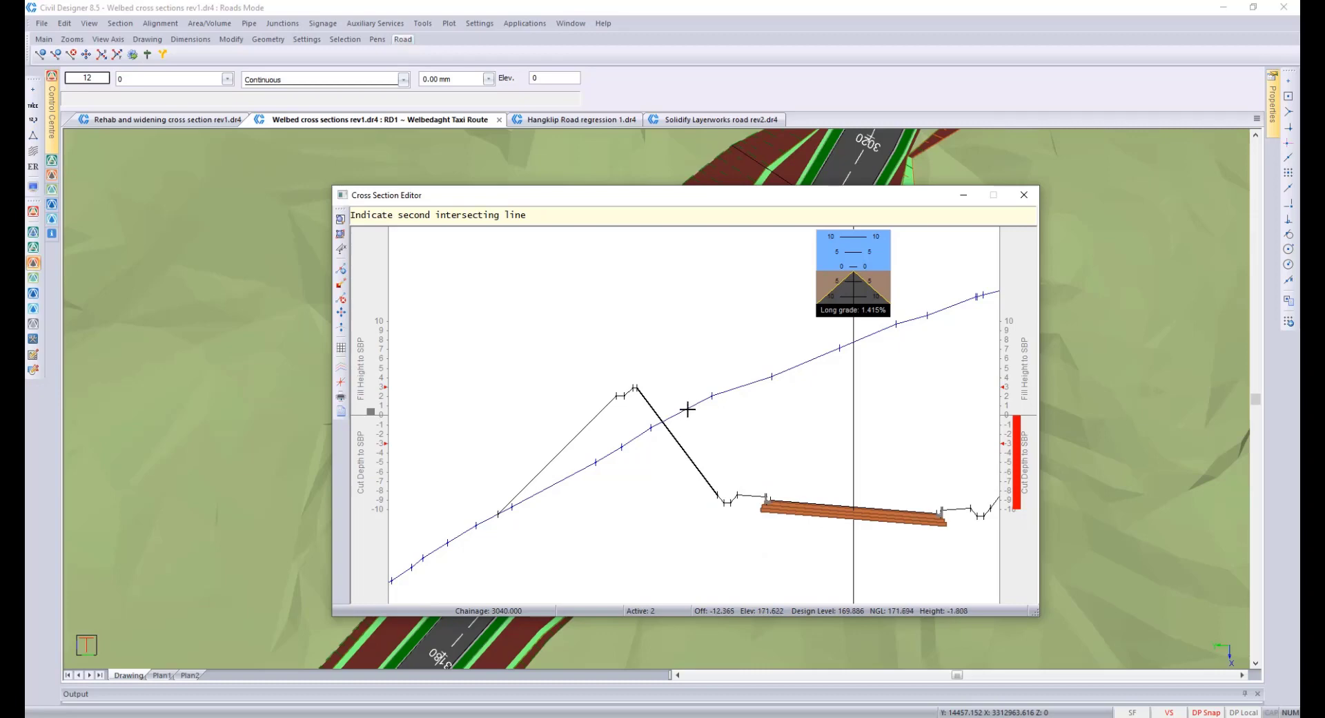
left_click(688, 409)
Step: Delete the outer end, bench and peak points beyond the ground intersection so the left slope at chainage 3040 ends at ground
scroll(680, 418, "up", 2)
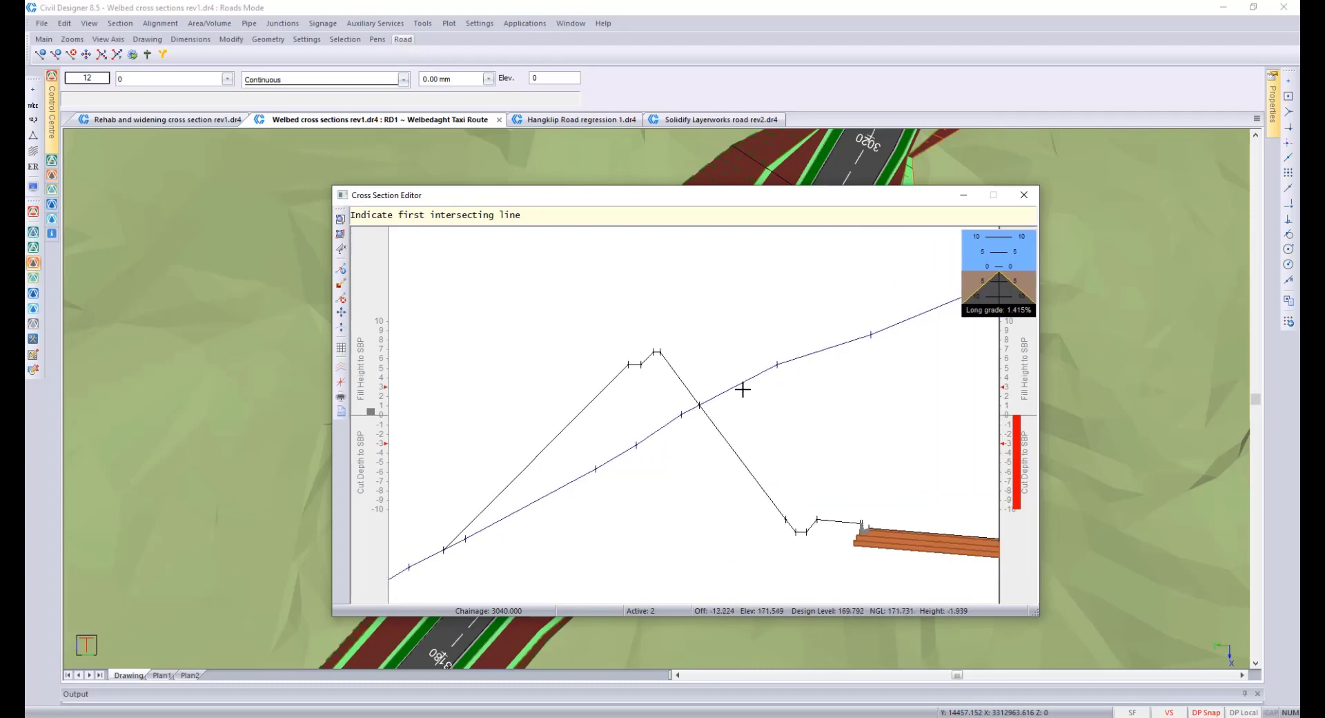
right_click(687, 434)
left_click(735, 473)
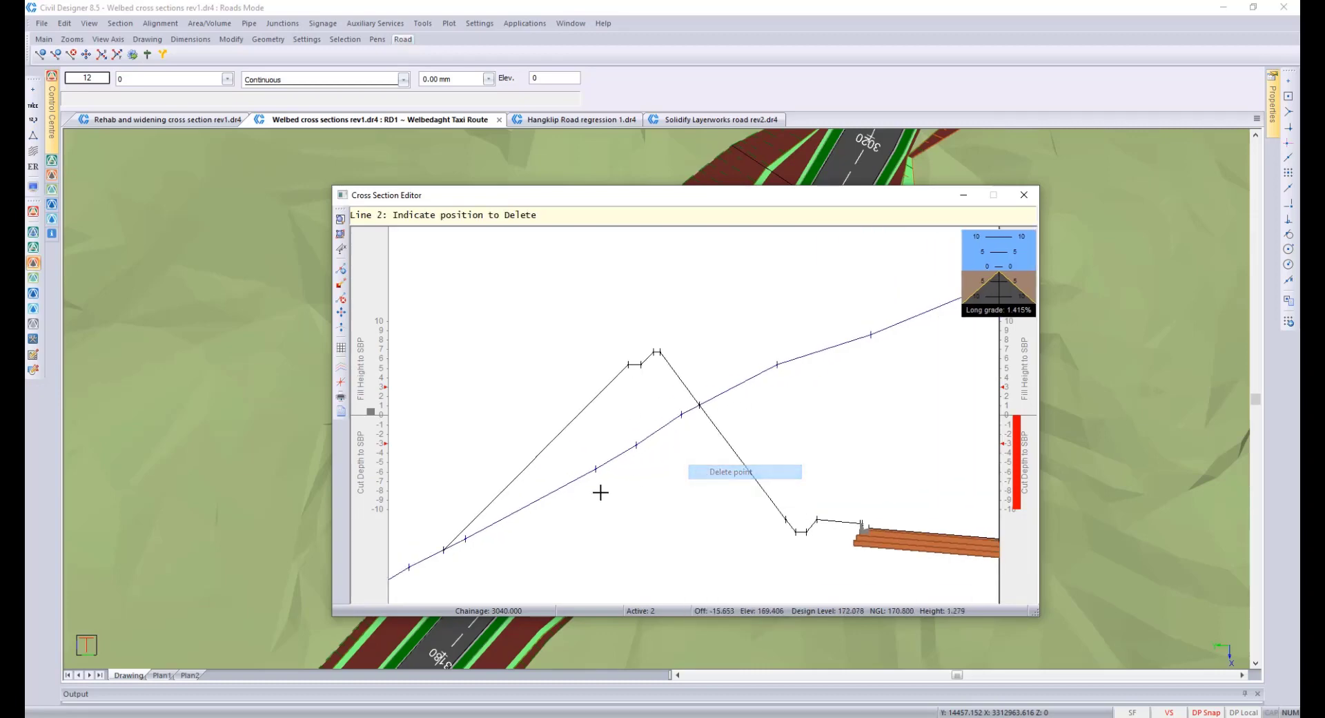
left_click(450, 541)
left_click(642, 364)
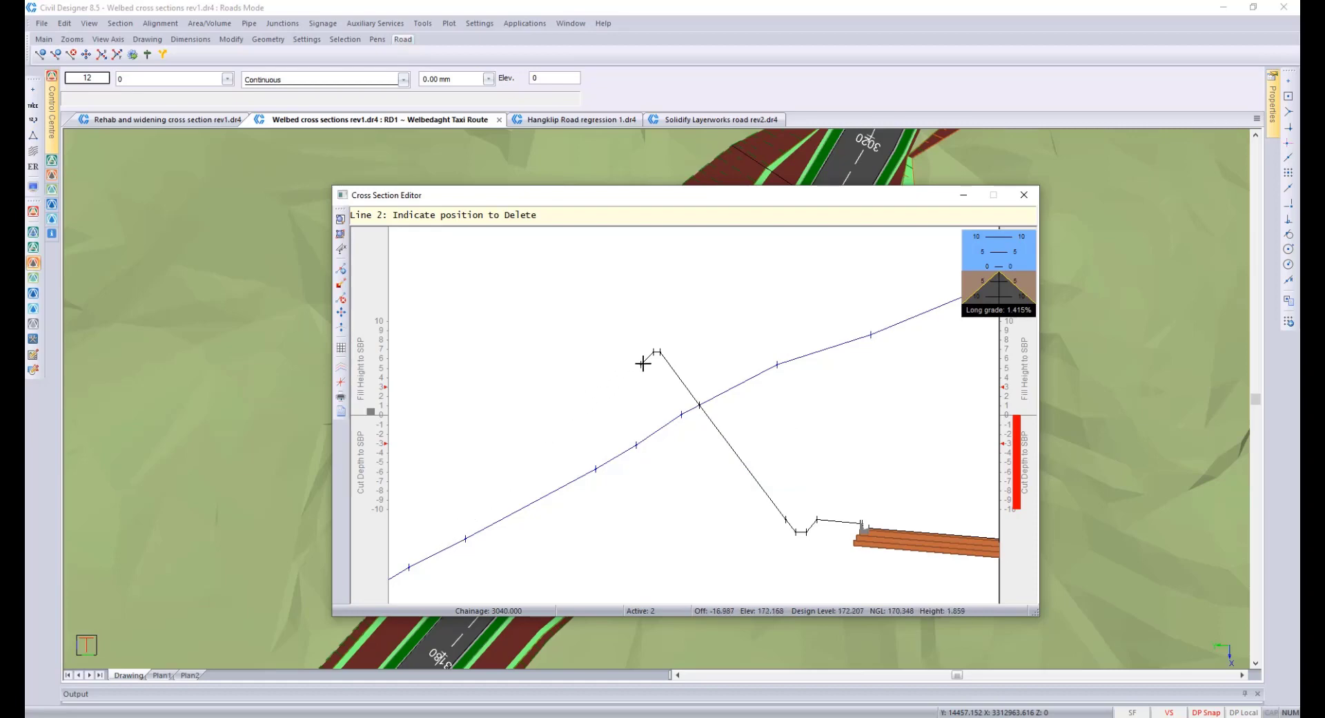
left_click(659, 352)
scroll(796, 441, "down", 1)
middle_click_drag(671, 408, 591, 456)
scroll(707, 442, "down", 1)
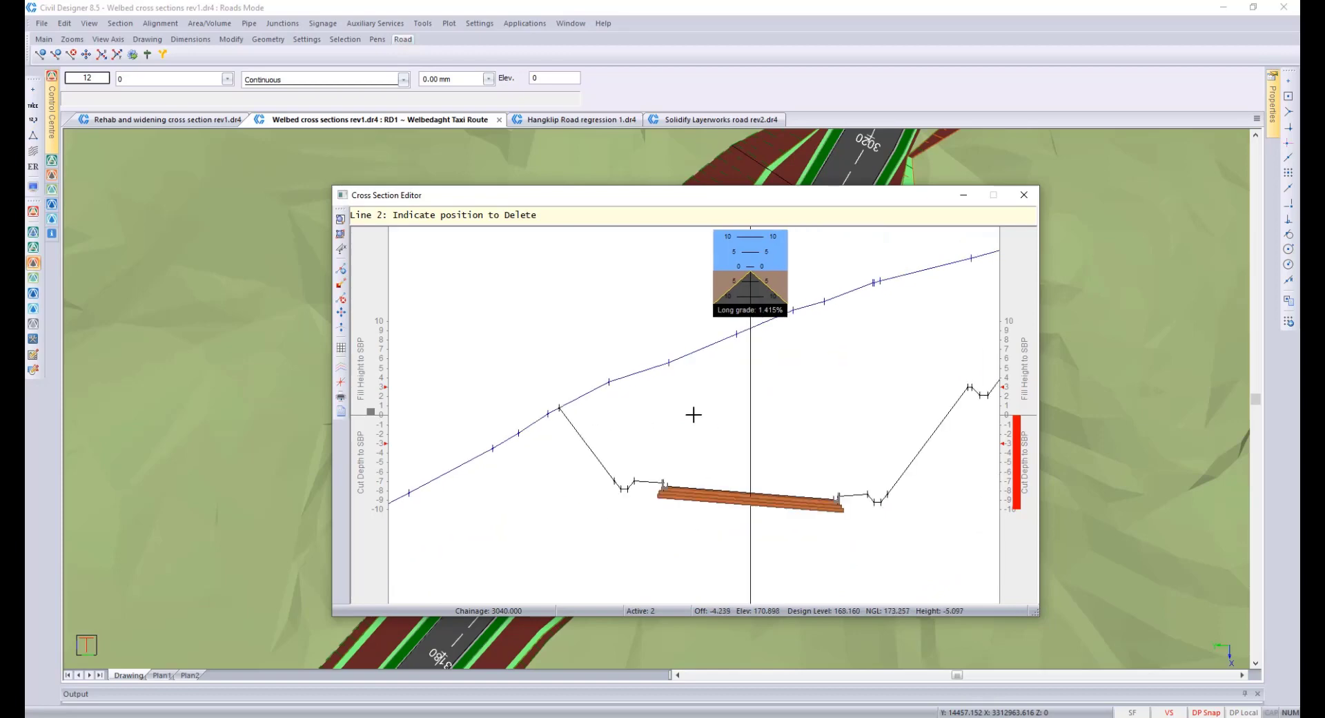
scroll(694, 414, "down", 1)
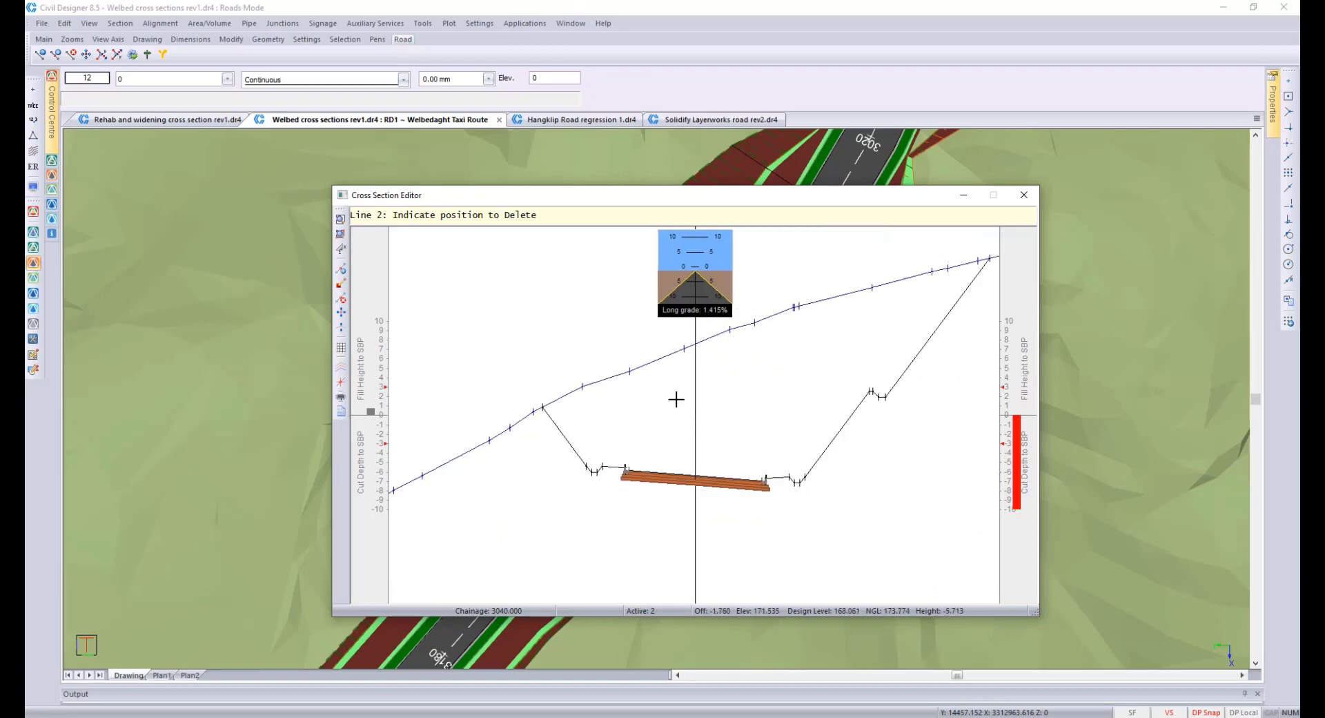
Step: Save the changed section at chainage 3040 and move on to the section at chainage 3060
key("Page_Down")
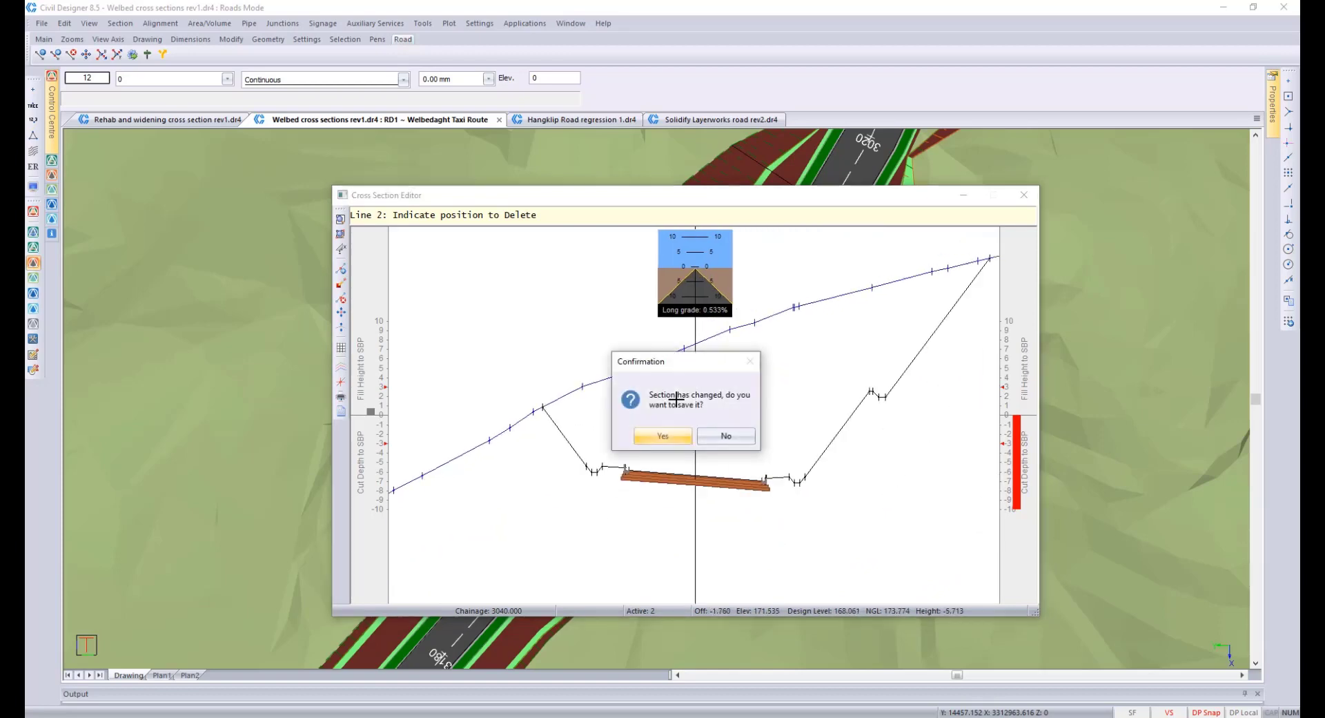
left_click(664, 434)
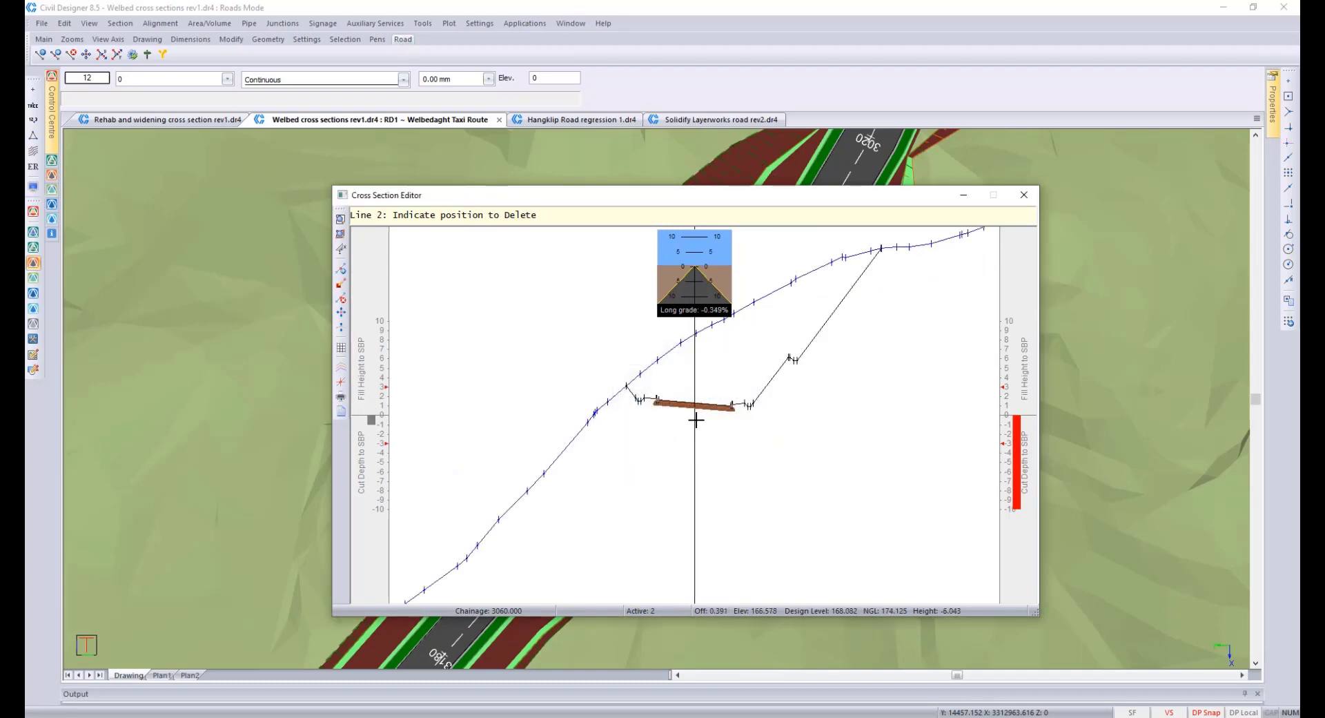
key("Page_Down")
scroll(685, 493, "up", 3)
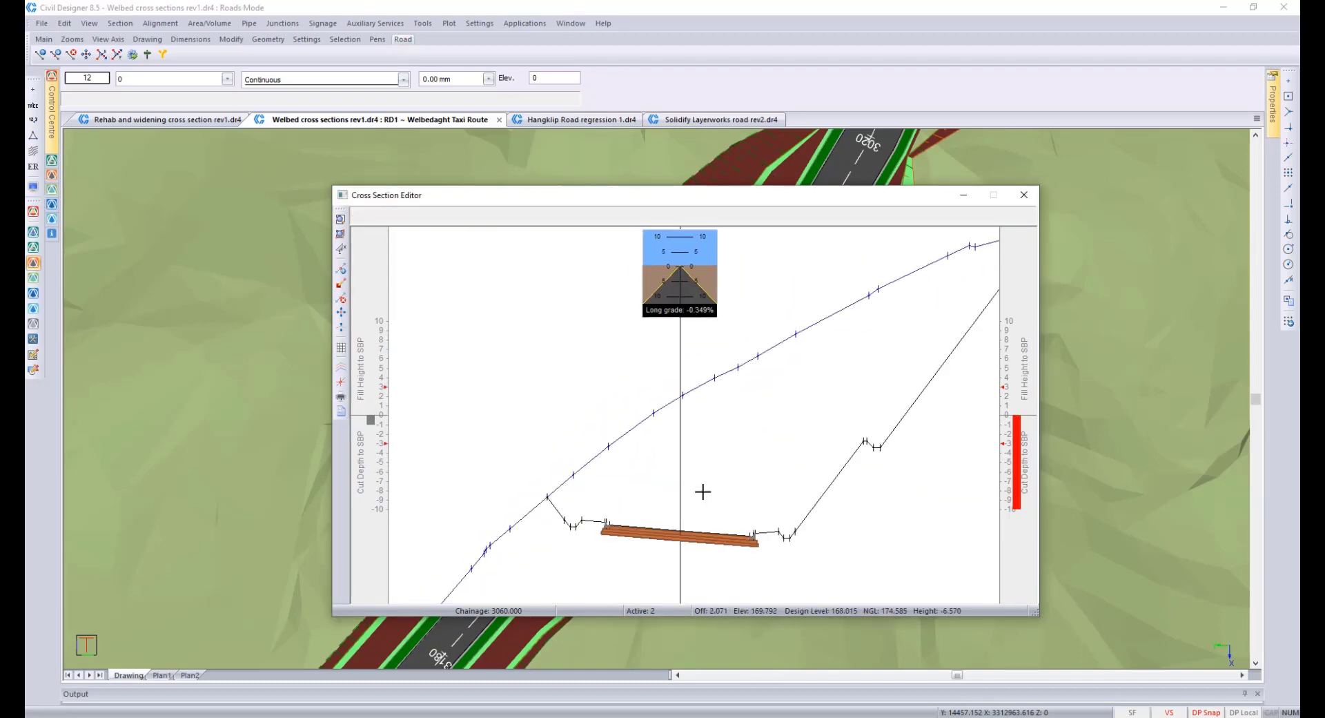
Step: Move the Cross Section Editor aside and close it to view the trimmed slopes in the road plan
left_click_drag(751, 203, 518, 85)
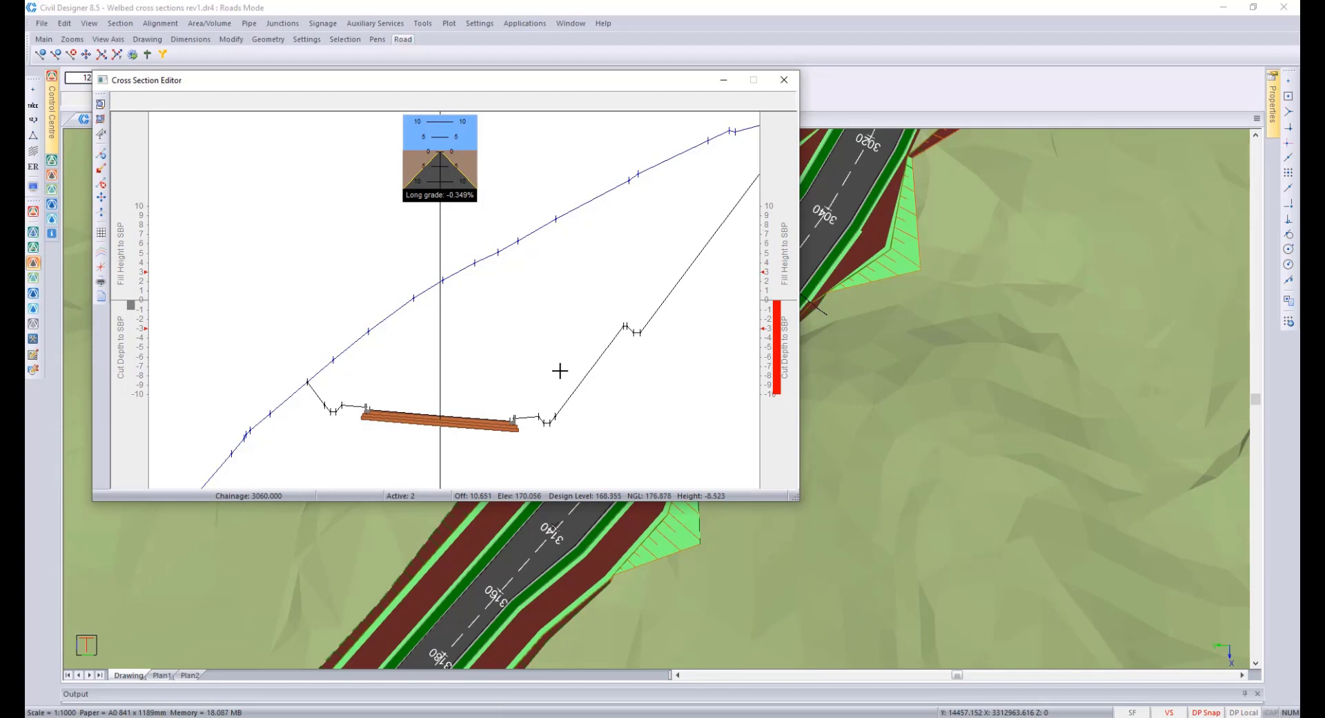
left_click(785, 81)
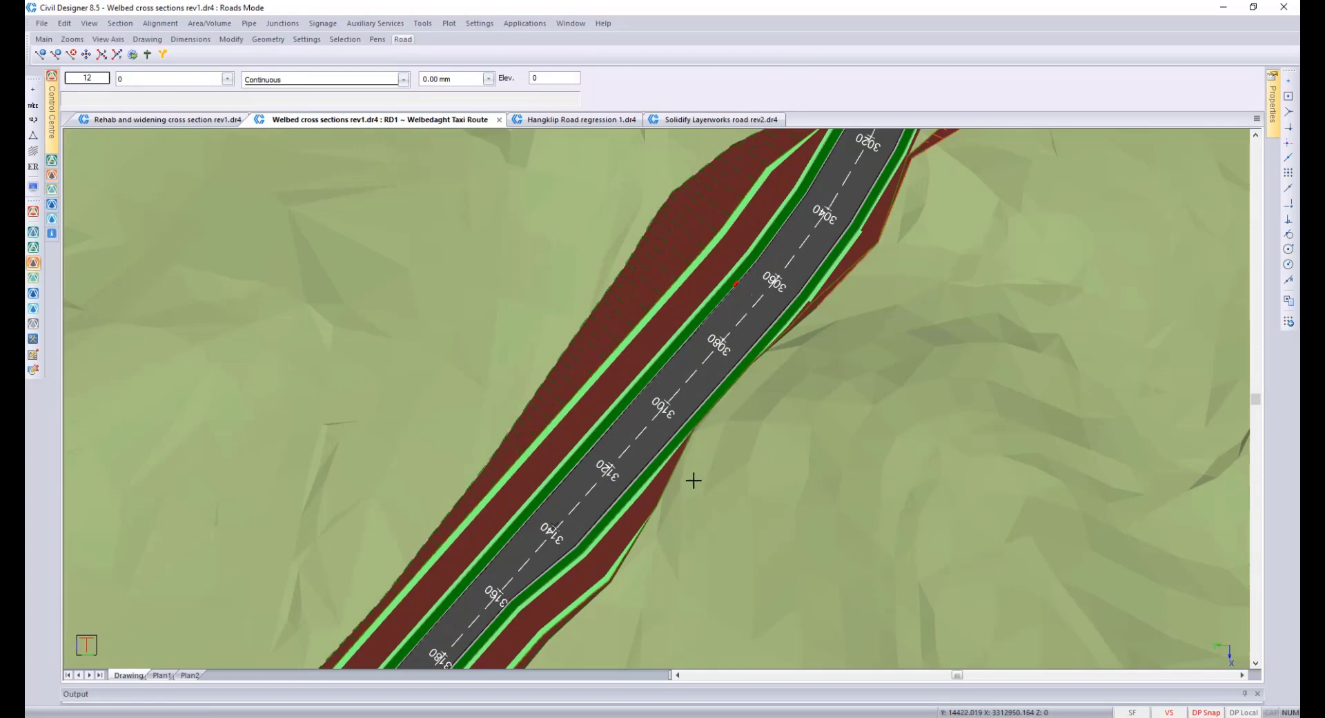
middle_click_drag(712, 438, 717, 470)
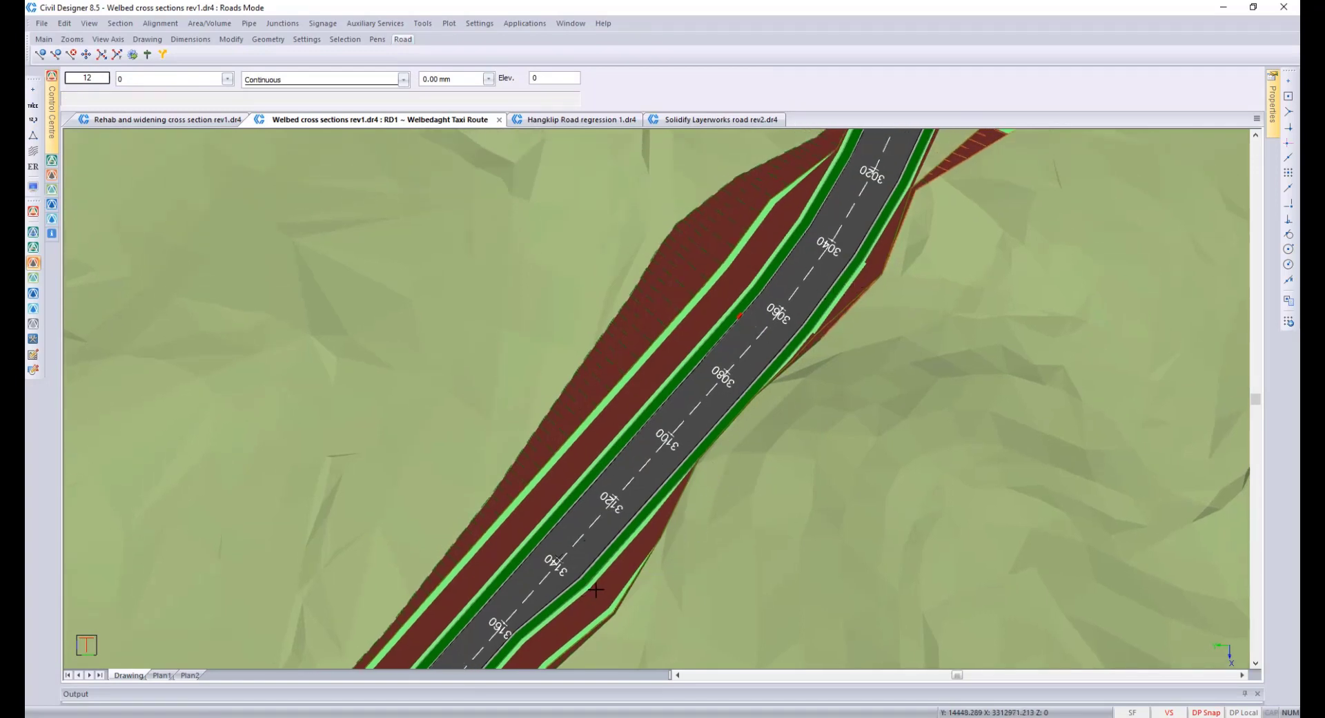
Step: Open the cross section at chainage 3140 for graphical editing, view it and close the editor
left_click(119, 23)
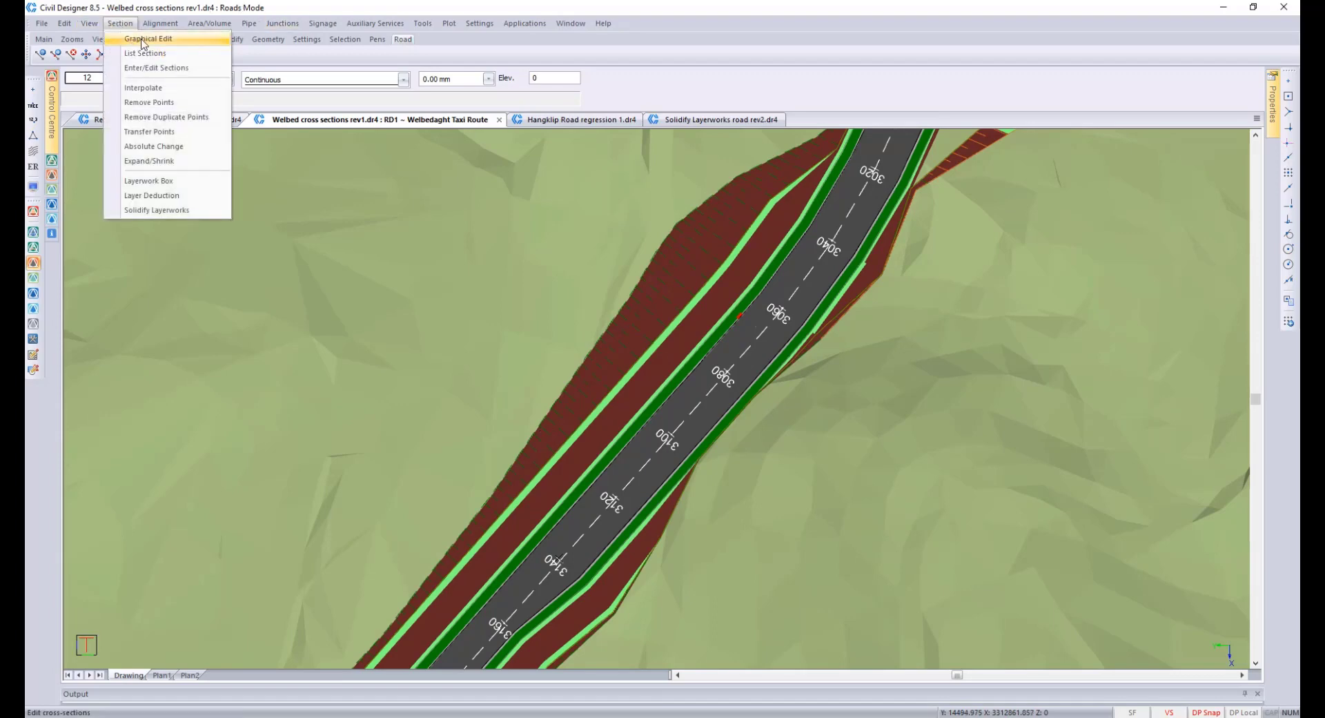
left_click(131, 39)
left_click(571, 554)
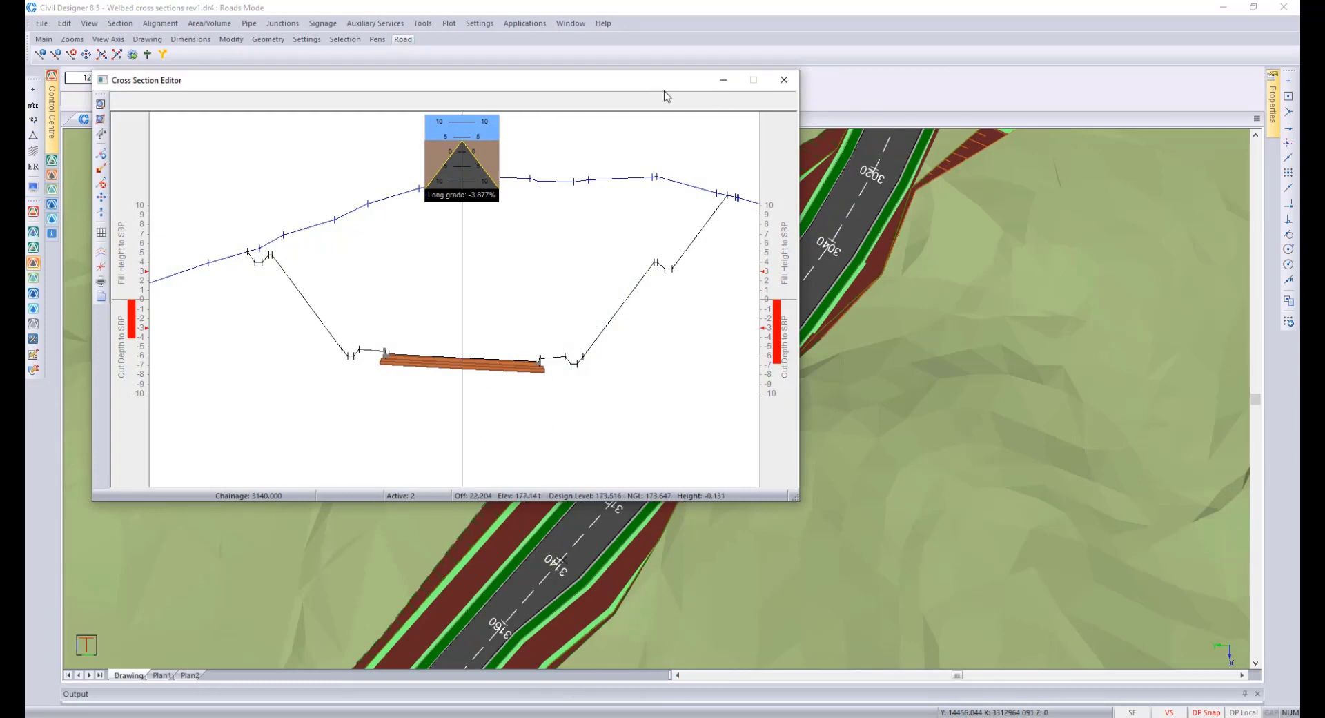
left_click_drag(665, 91, 850, 176)
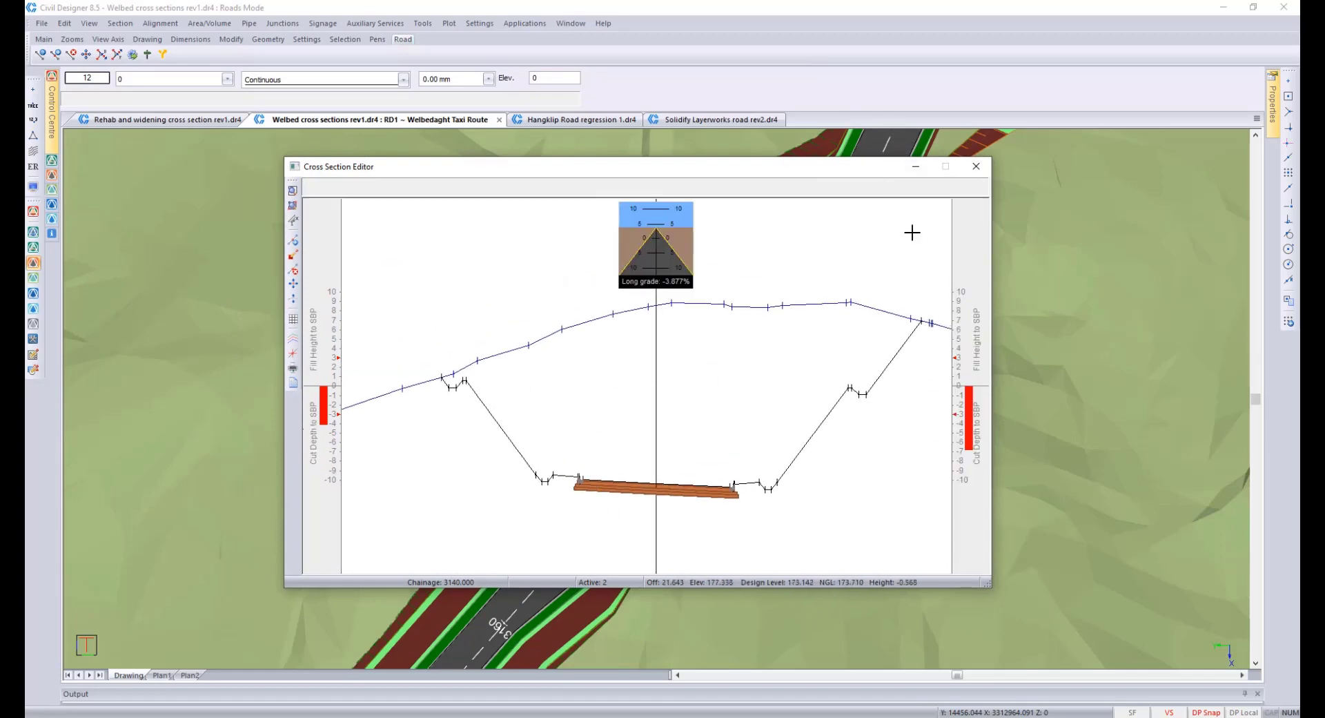
left_click(975, 167)
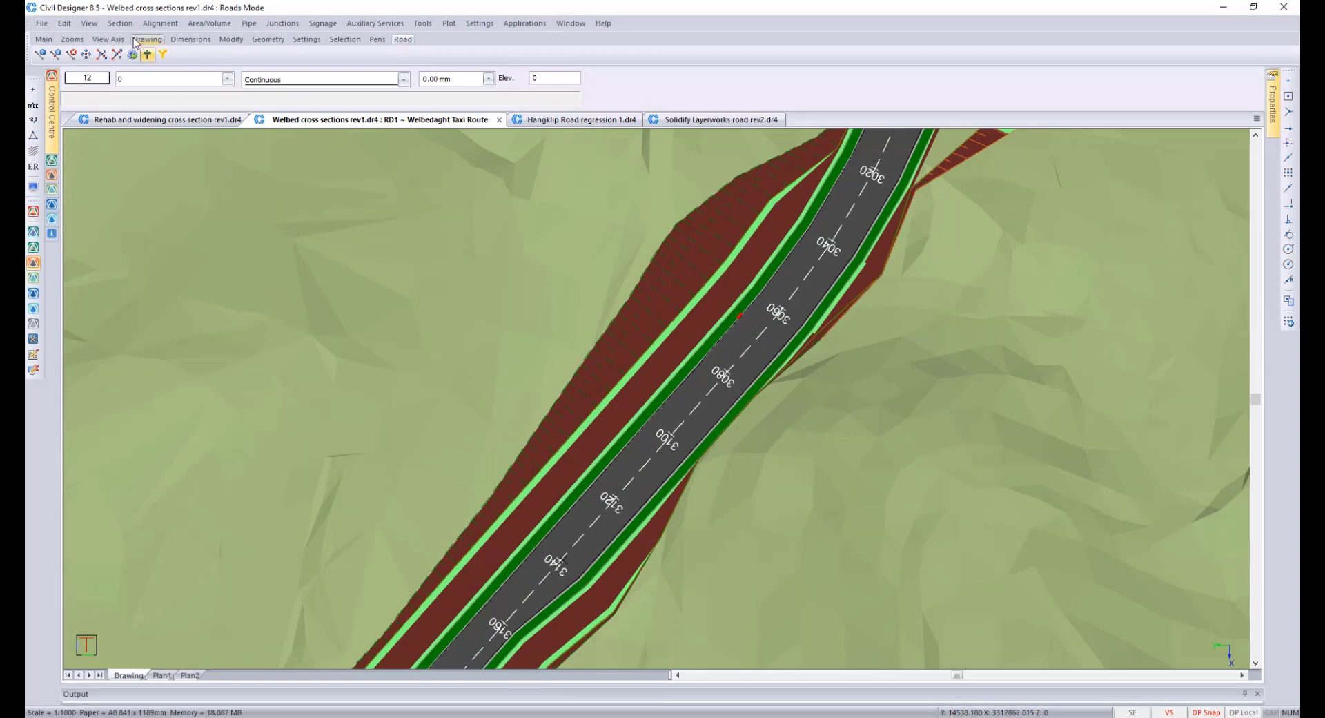
Step: View the Rehab and widening cross section drawing and return to the Welbed cross sections drawing
left_click(120, 22)
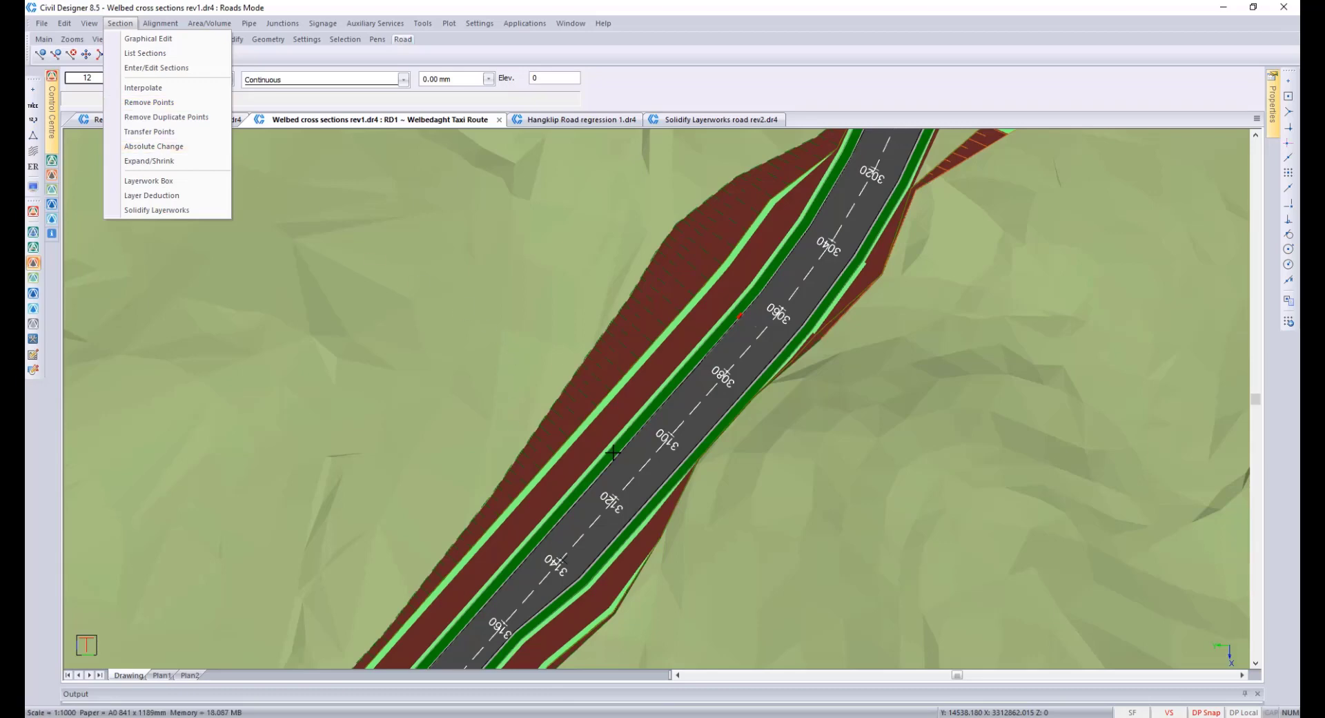
middle_click_drag(622, 442, 659, 436)
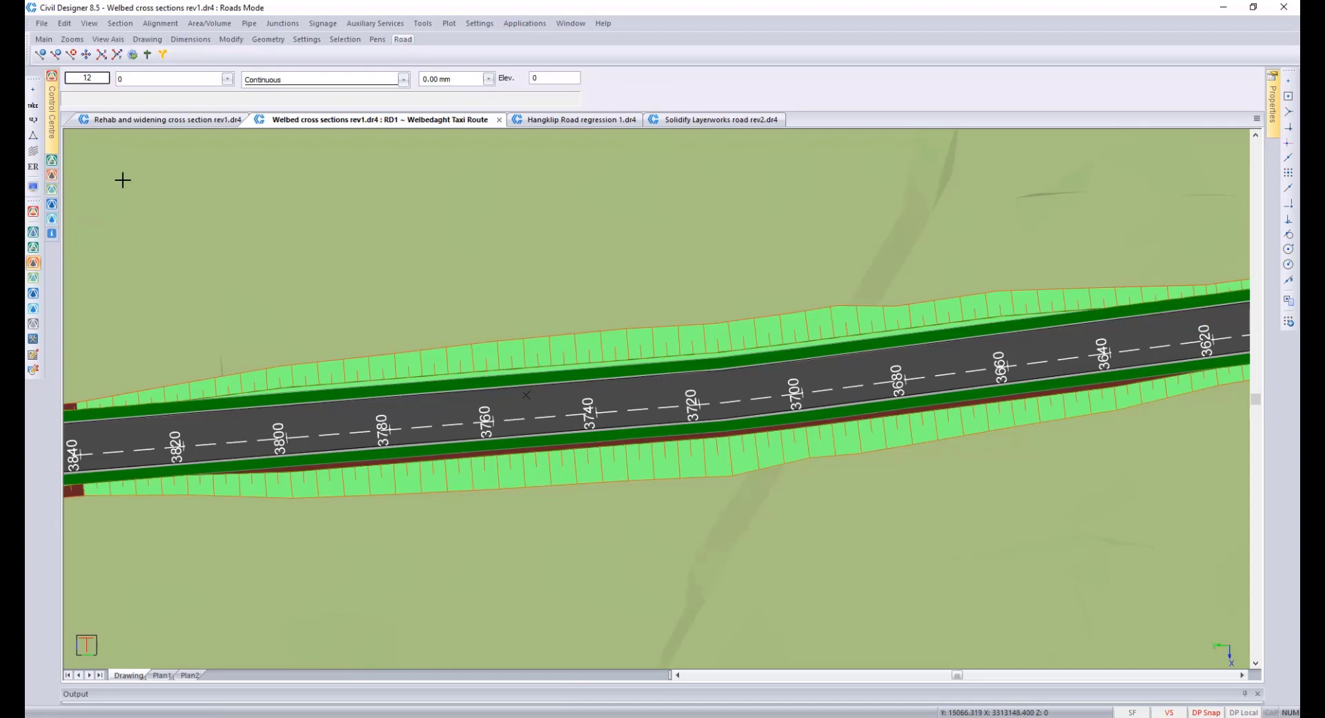
left_click(154, 120)
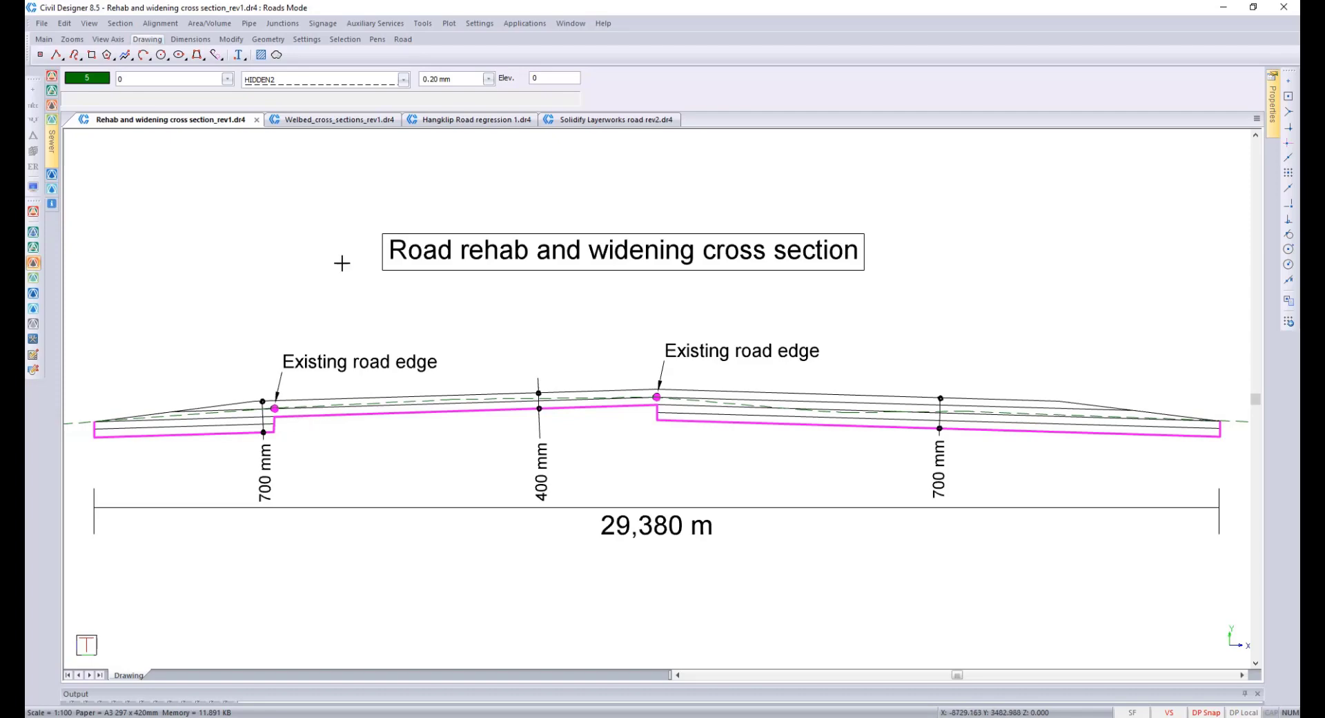
left_click(327, 121)
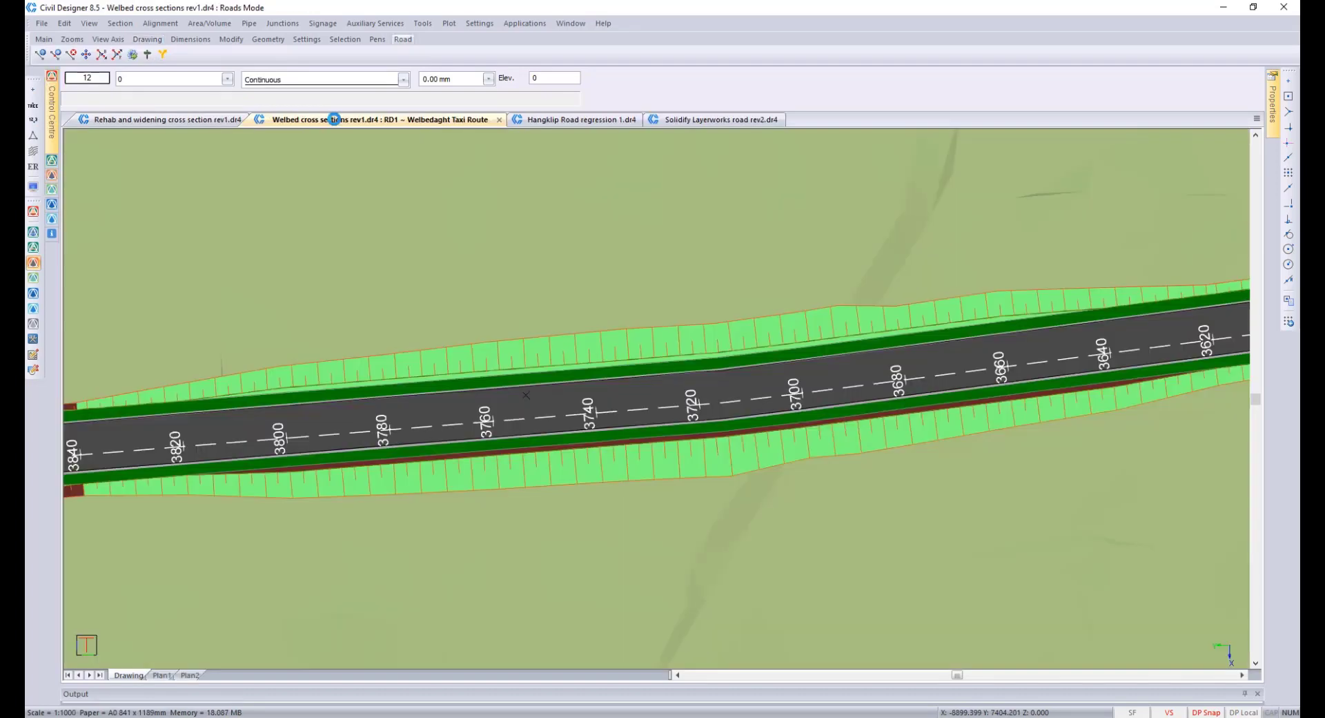
Step: Open the fill cross section at chainage 3740 for graphical editing
left_click(120, 25)
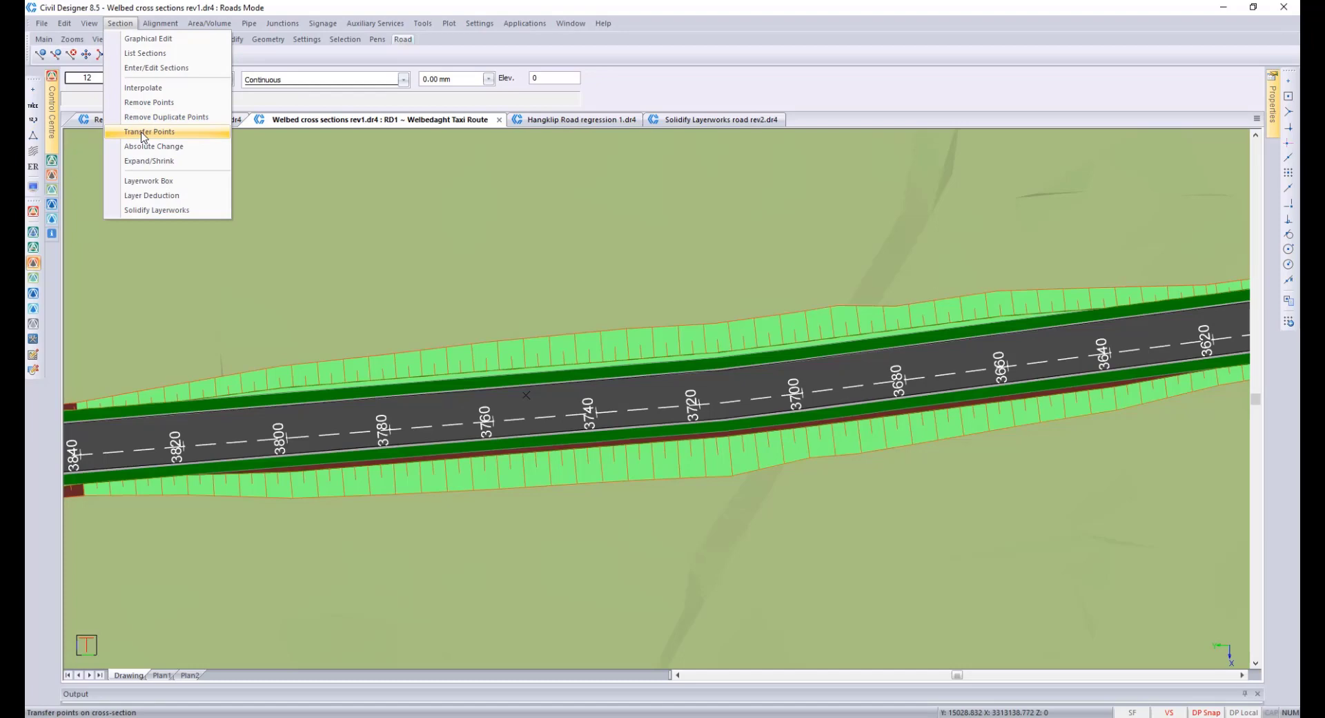
left_click(147, 39)
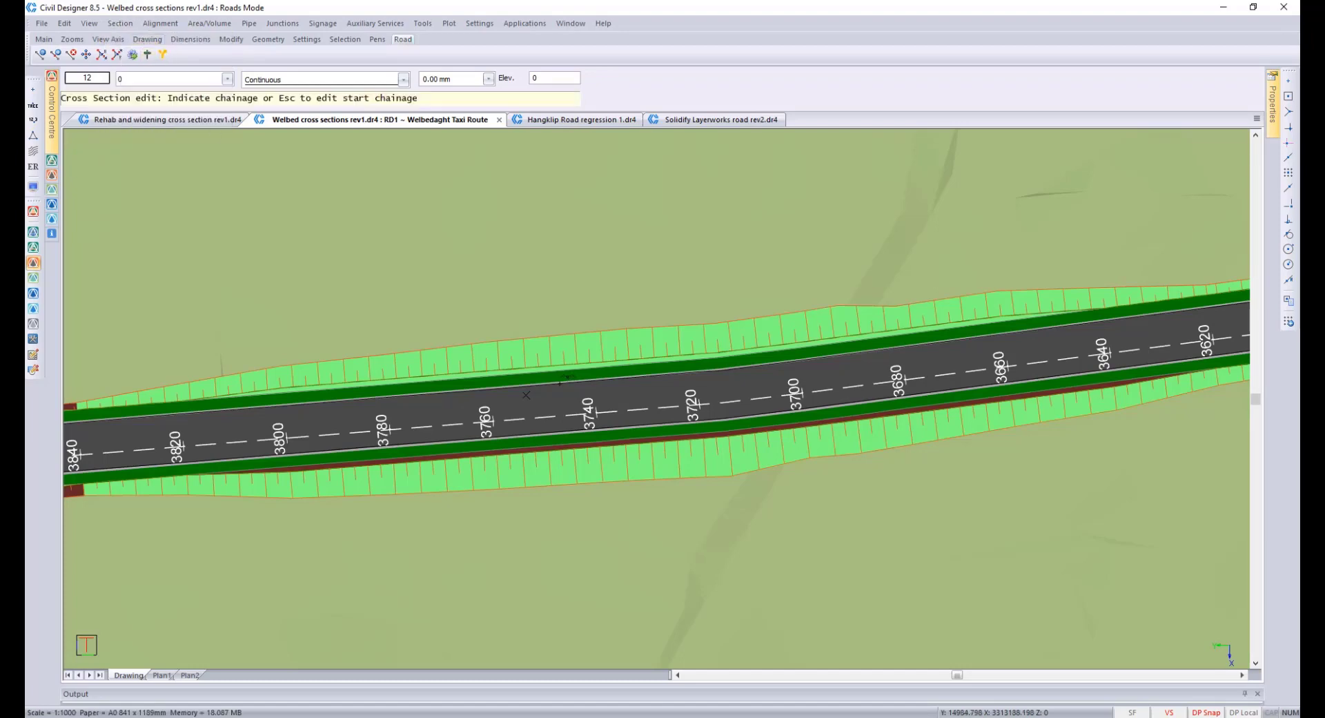
left_click(554, 398)
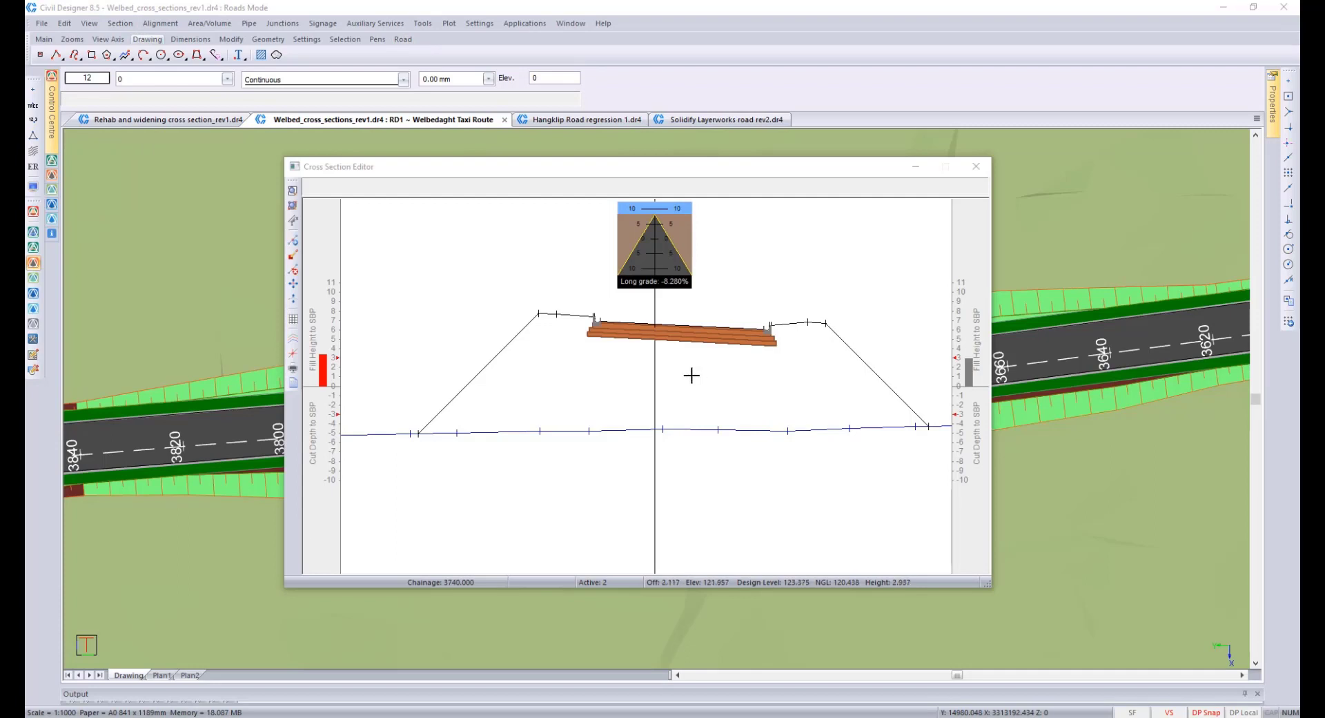
middle_click_drag(690, 375, 675, 405)
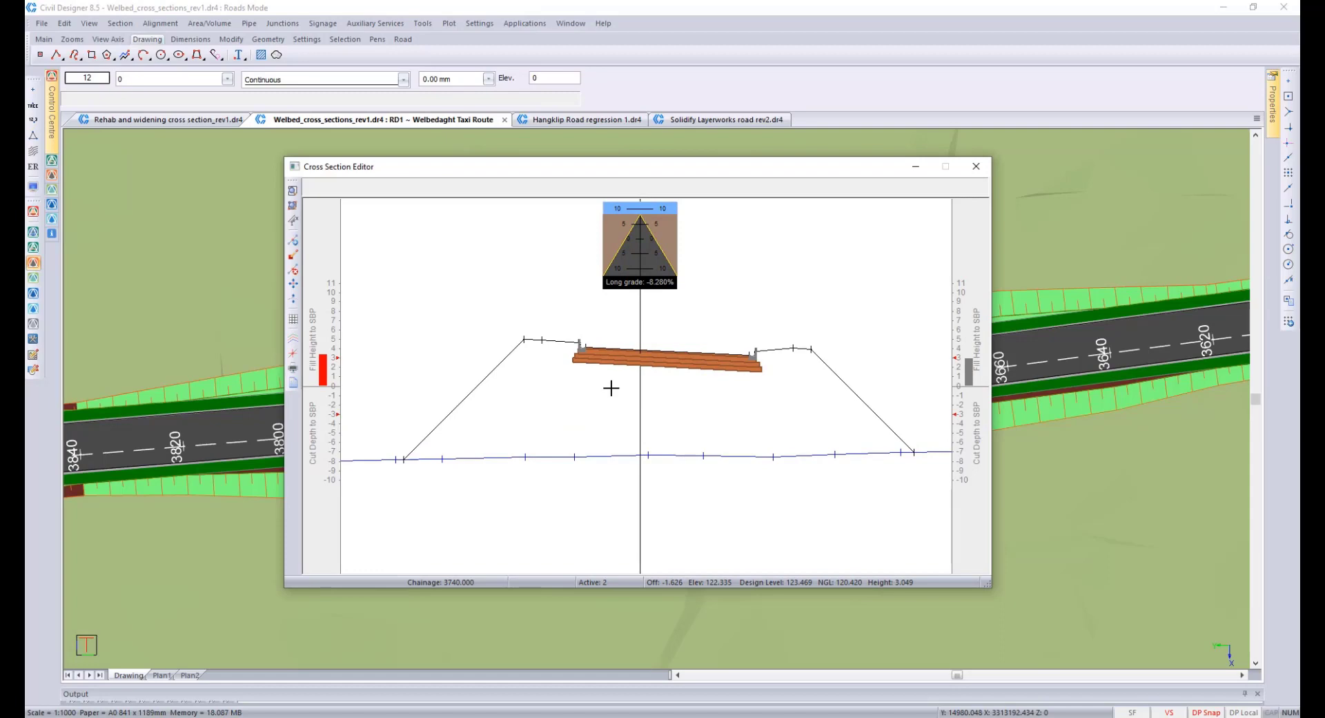
Step: Go to the section at chainage -100 and return to chainage 3740
key("g")
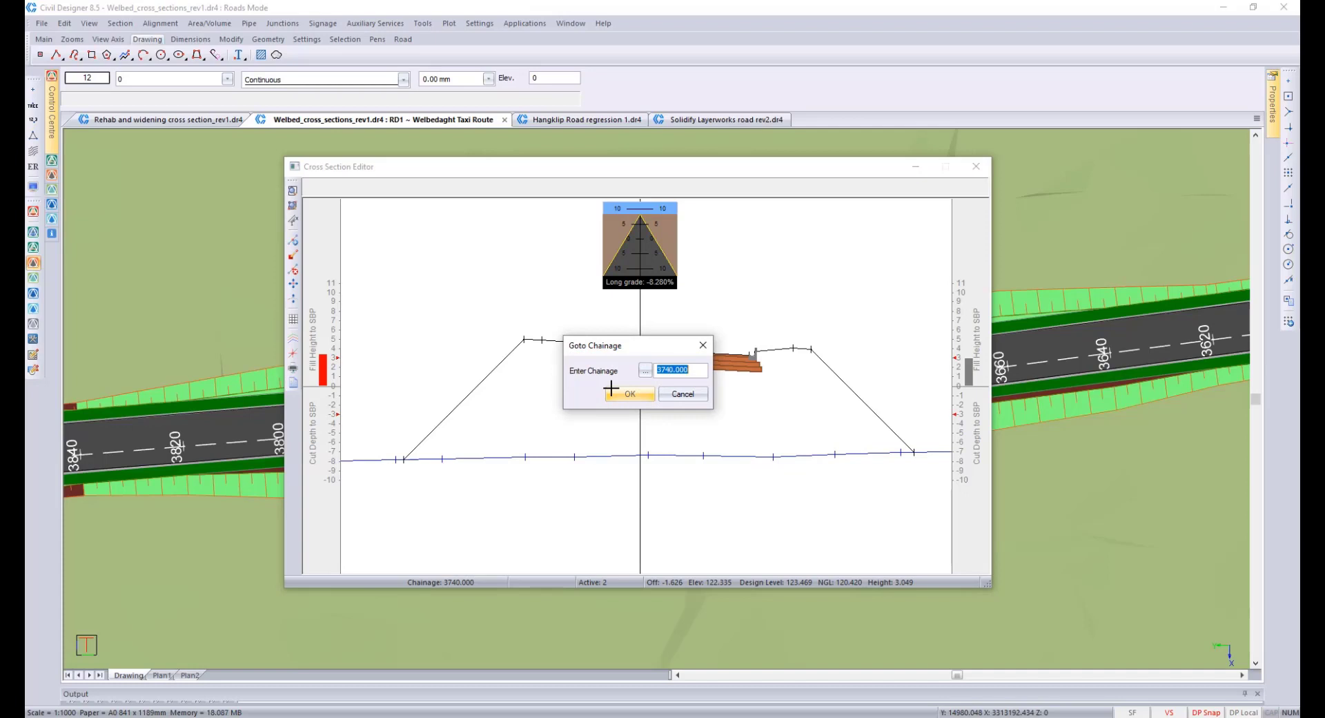
type("-100")
left_click(611, 388)
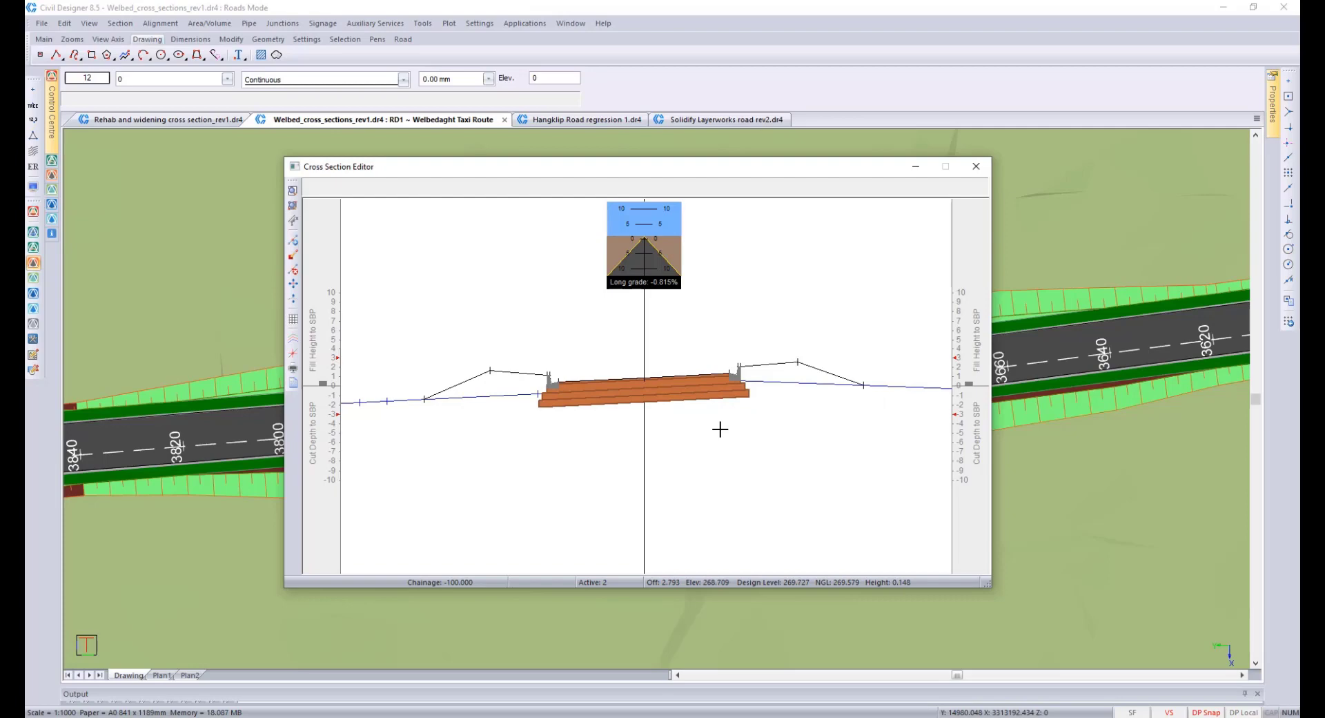
type("g3740")
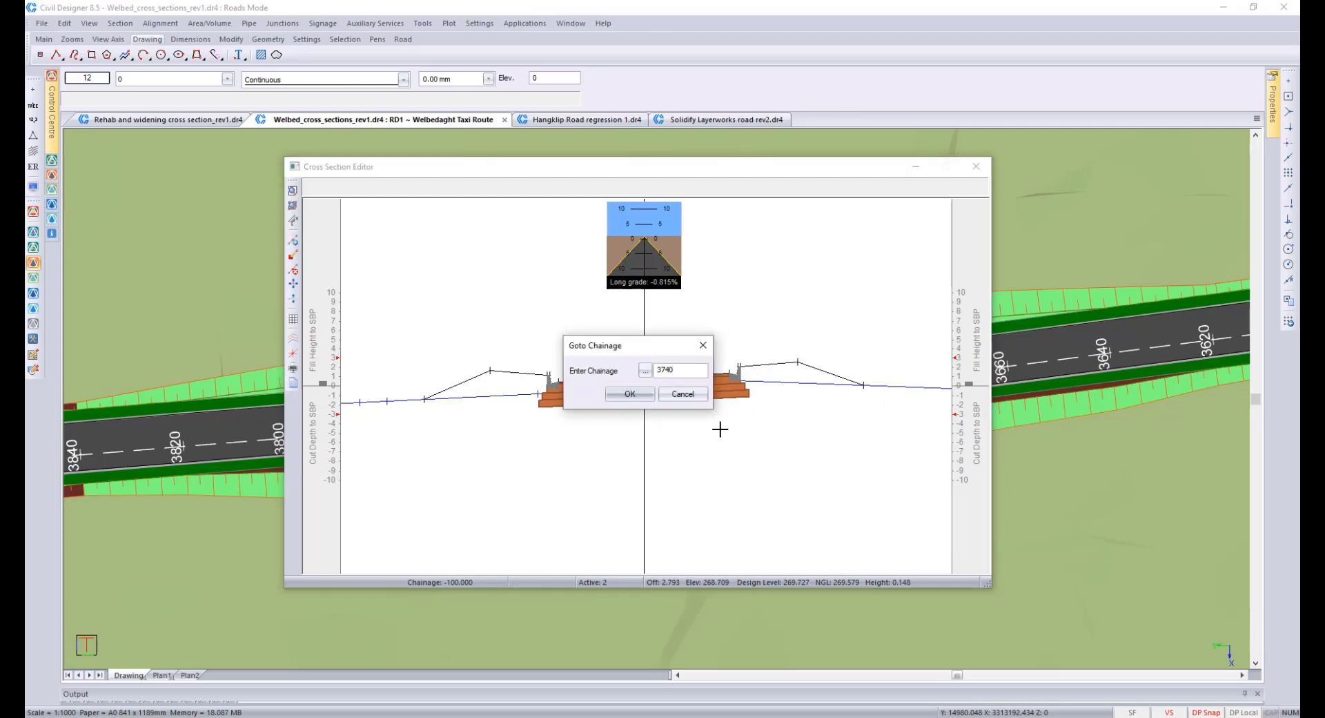
key("Return")
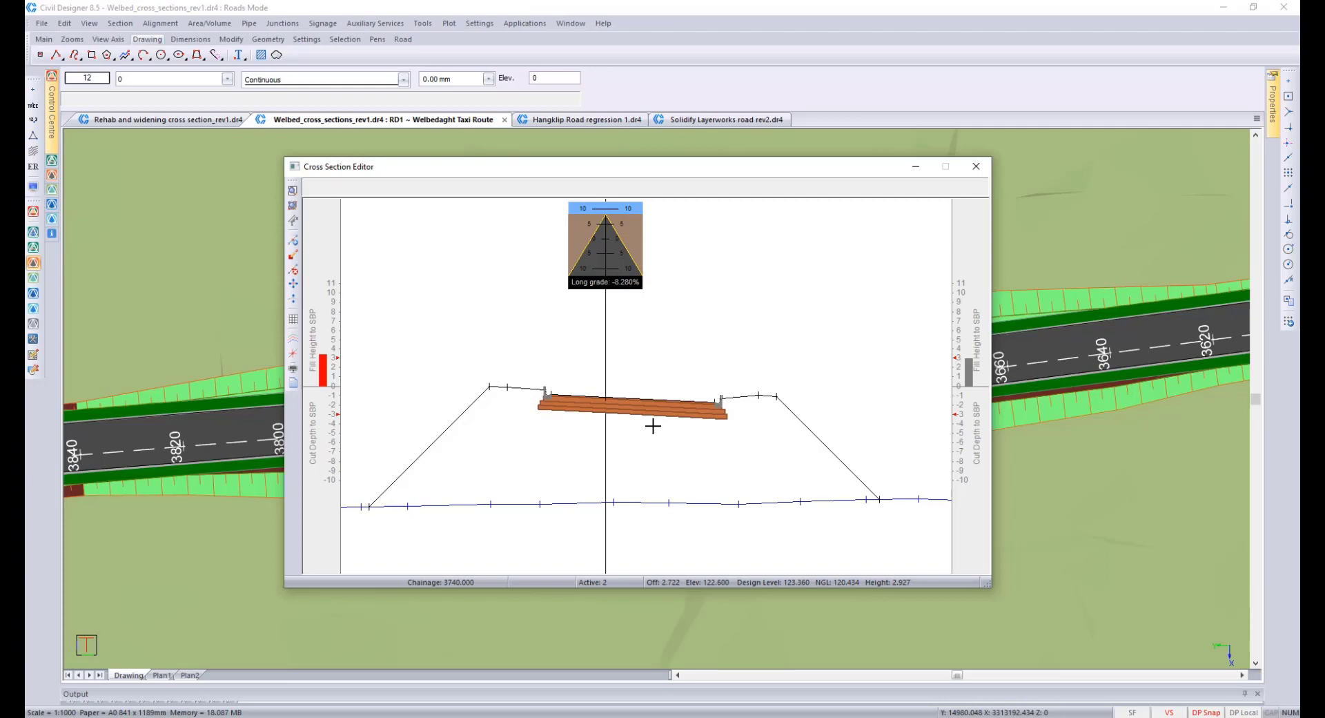
Step: Examine the layerworks below the road surface at chainage 3740 and close the Cross Section Editor
scroll(595, 424, "up", 1)
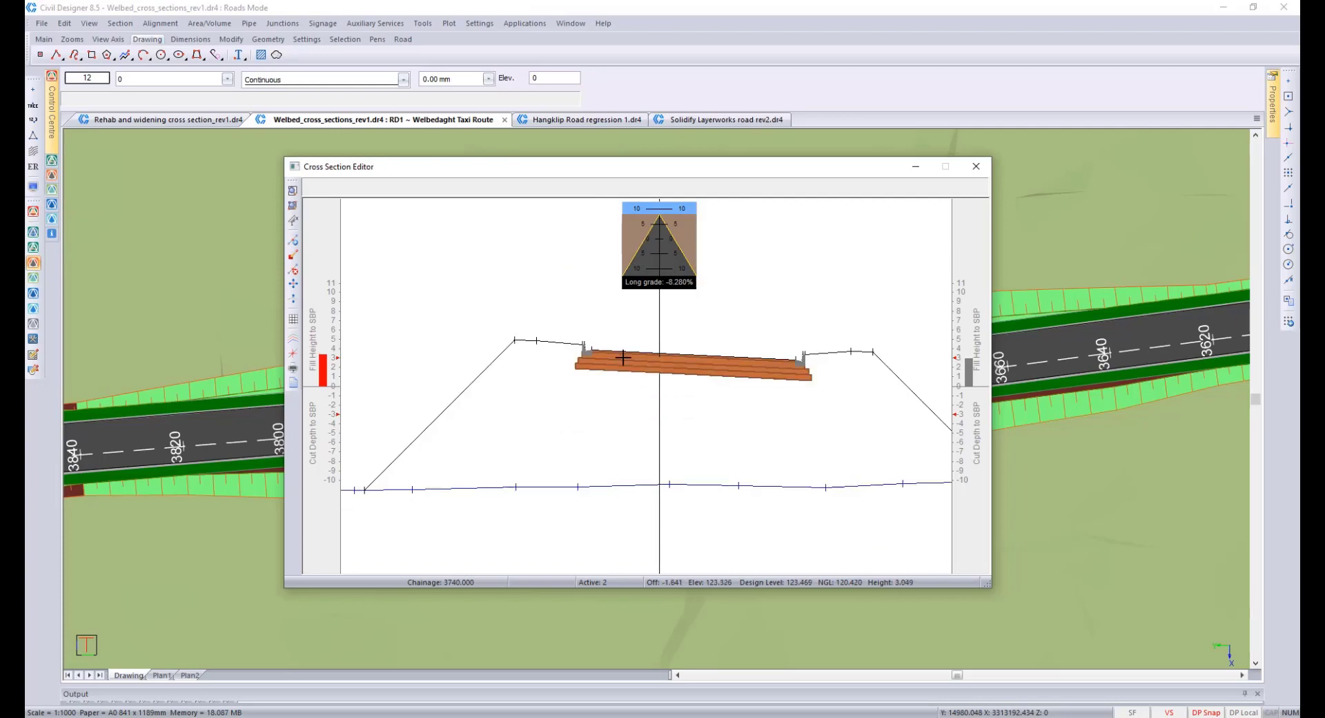
middle_click_drag(623, 357, 528, 391)
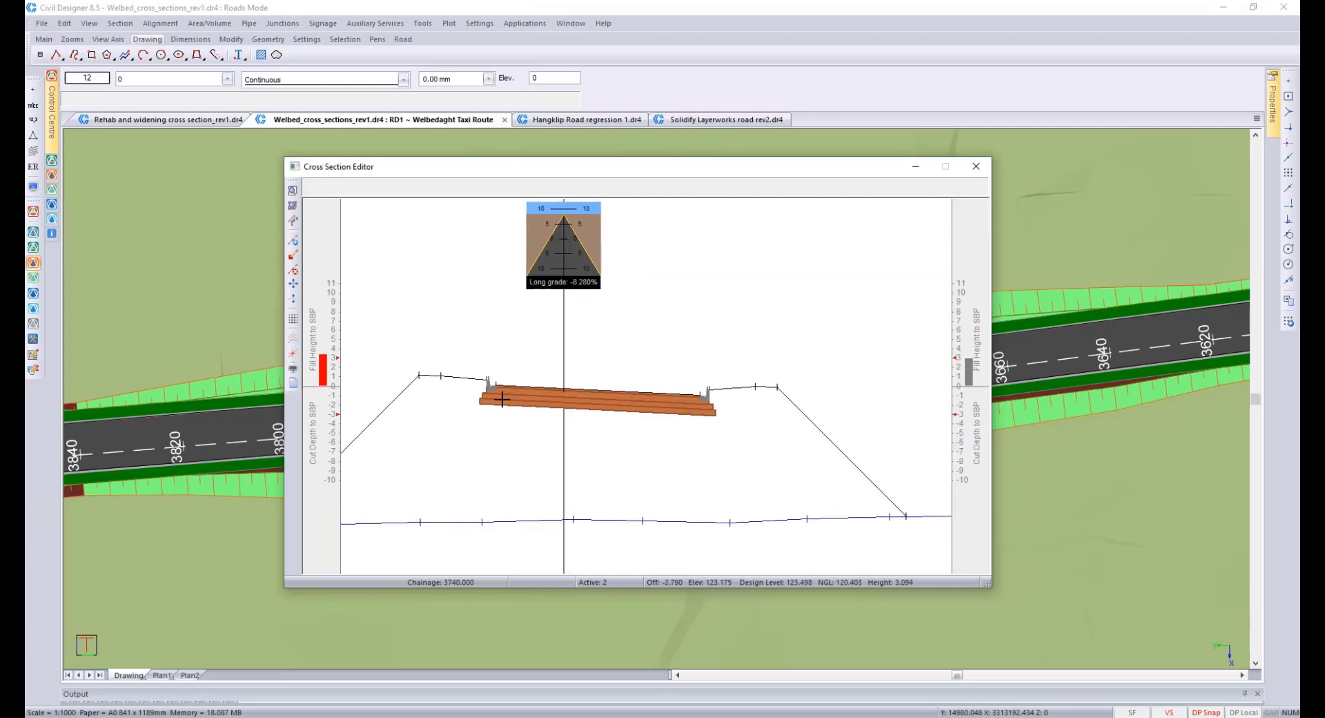
middle_click(606, 420)
middle_click(607, 420)
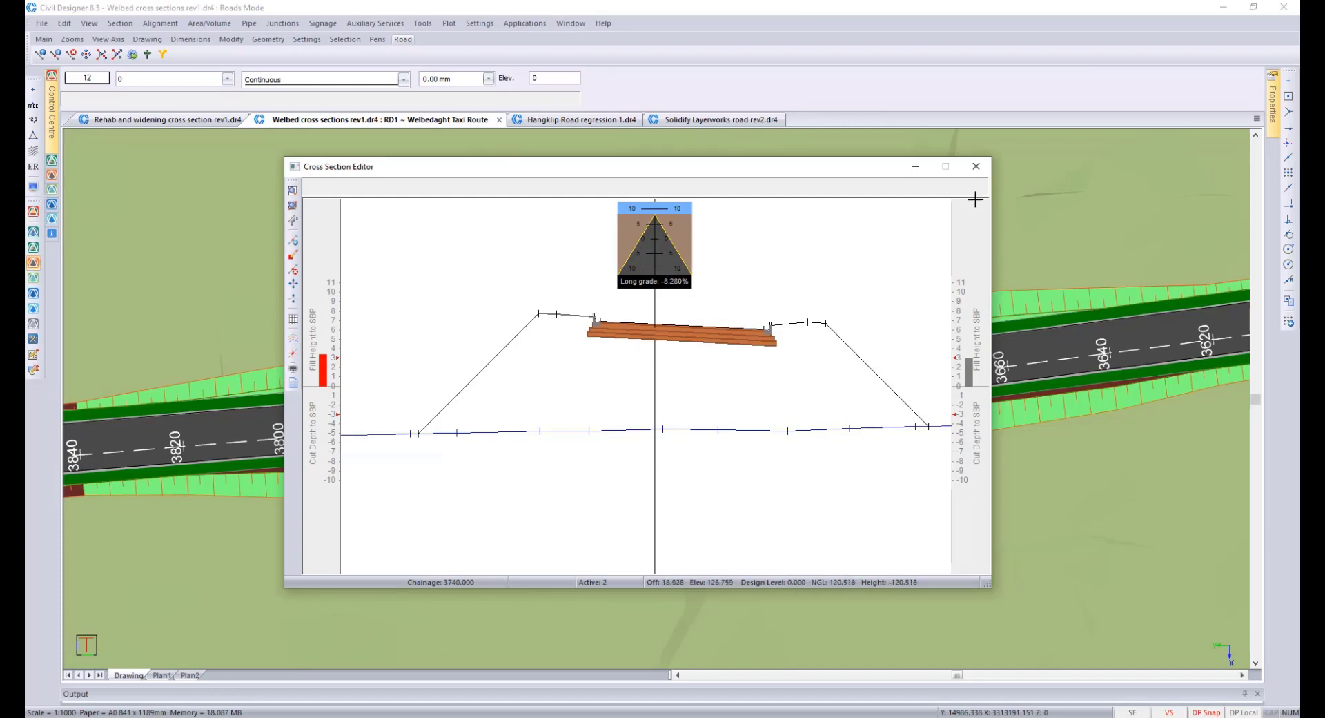
left_click(976, 166)
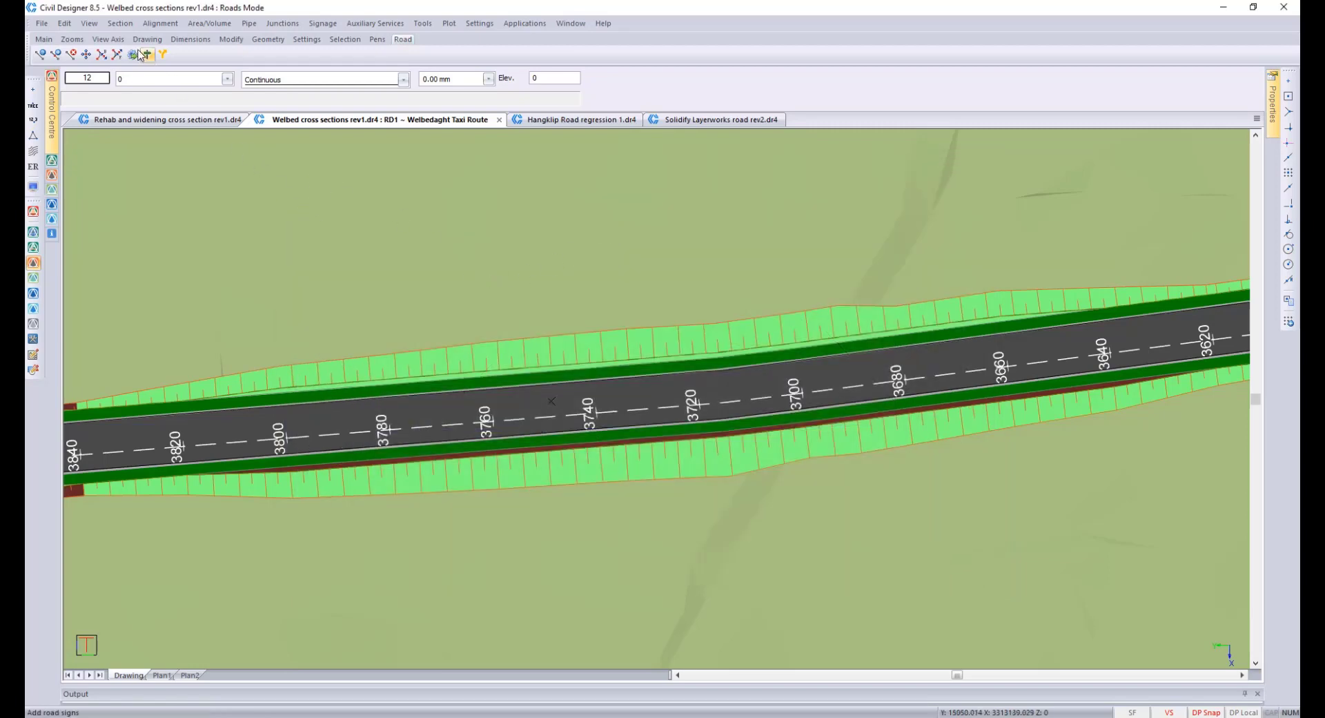
Step: Solidify the layerworks using base Layer 1 OGL, batter Layer 2 Final Road and initial destination Layer 3 40 AG, including outside points for the last layerwork
left_click(120, 25)
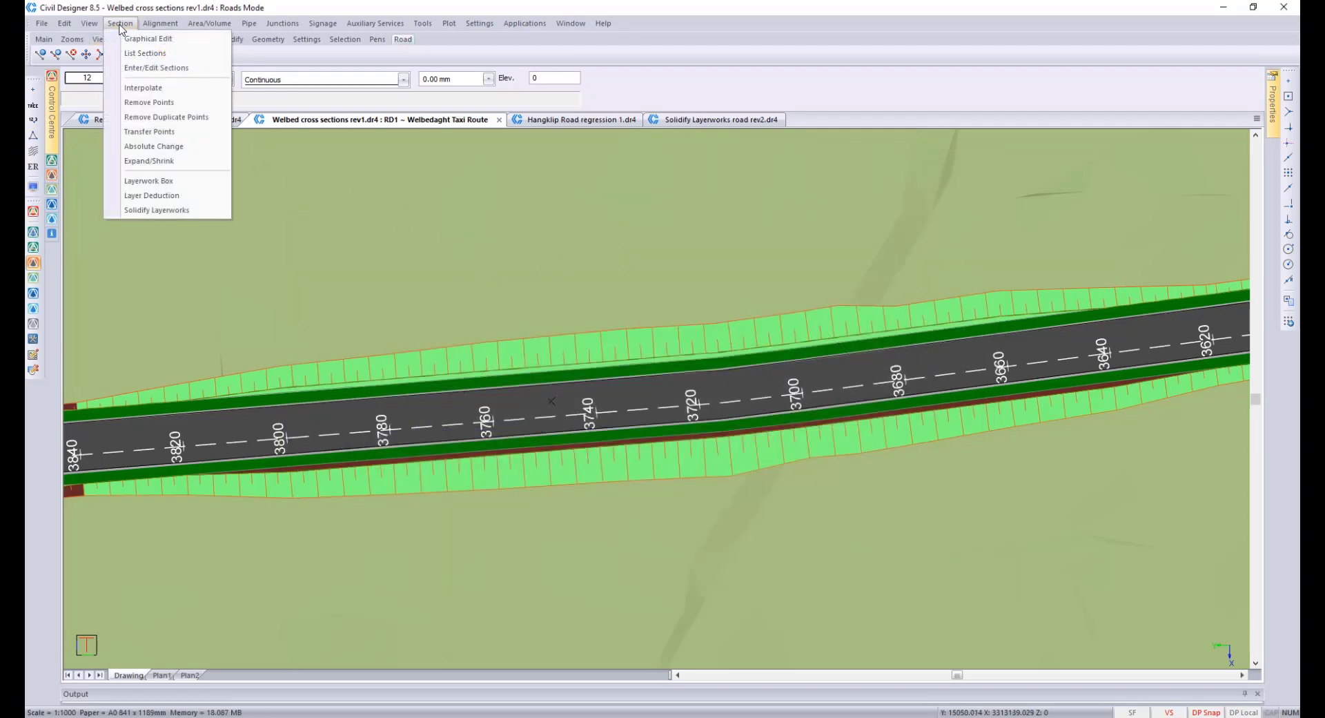
left_click(167, 209)
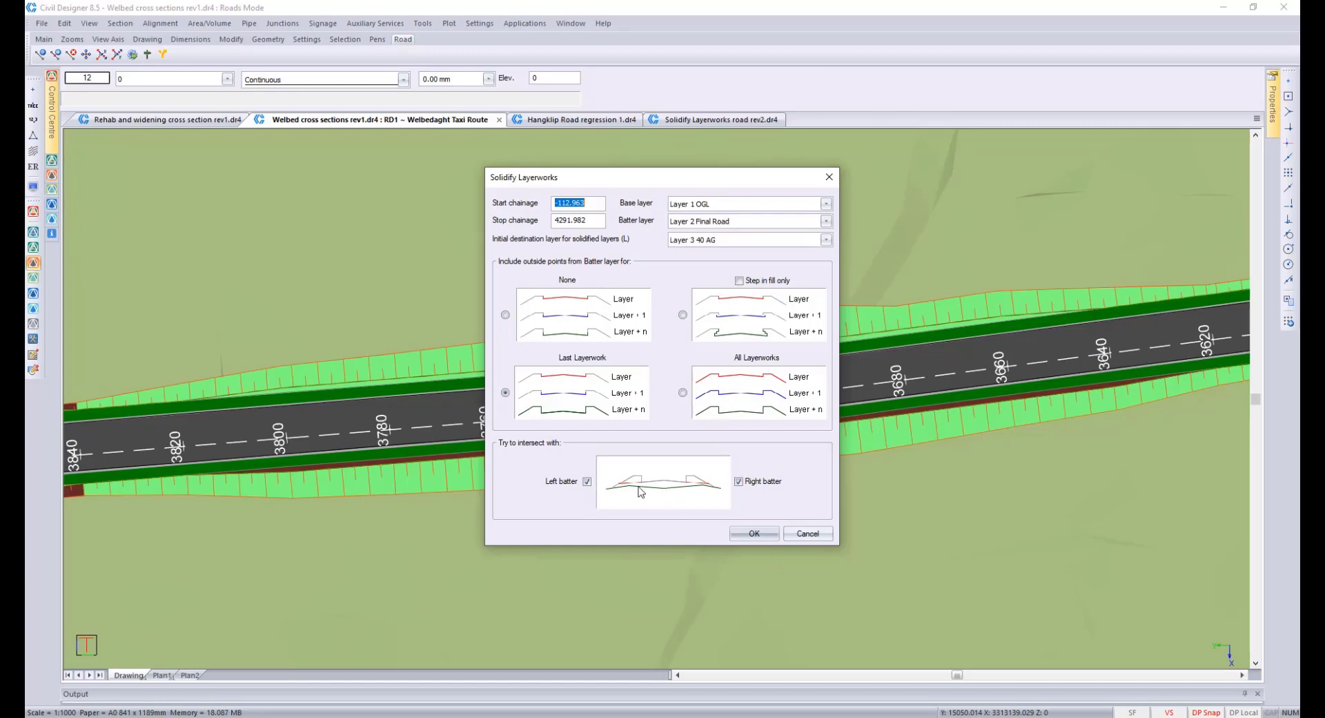
left_click(759, 536)
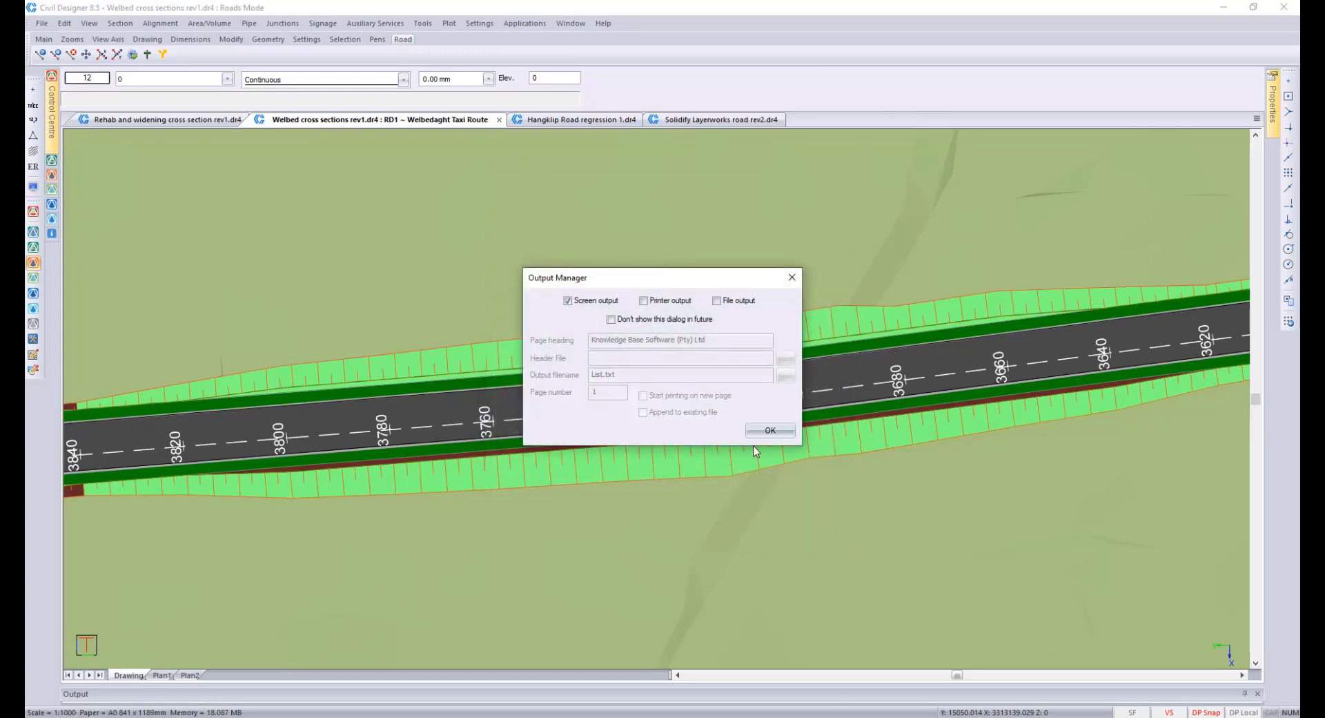
left_click(770, 430)
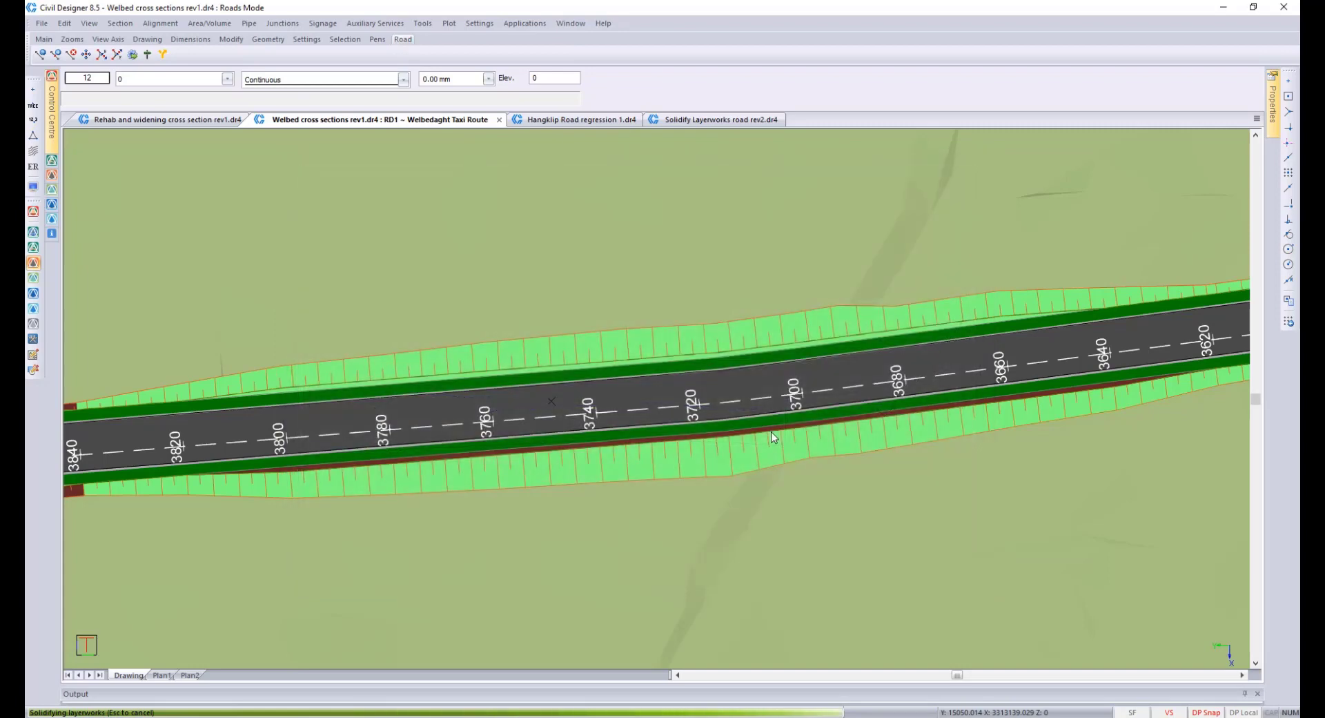
Step: Open the cross section at chainage 3740 for graphical editing and make Layer 6 125 C4 visible
left_click(120, 25)
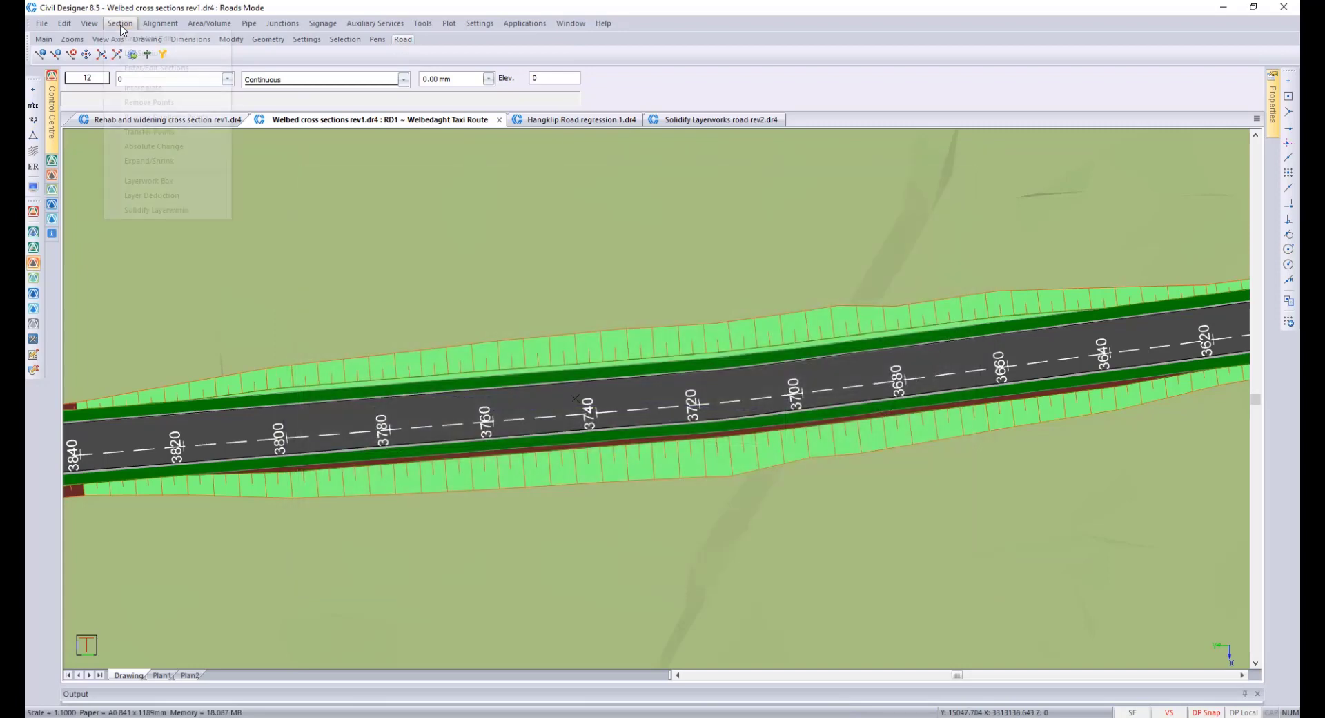
left_click(148, 39)
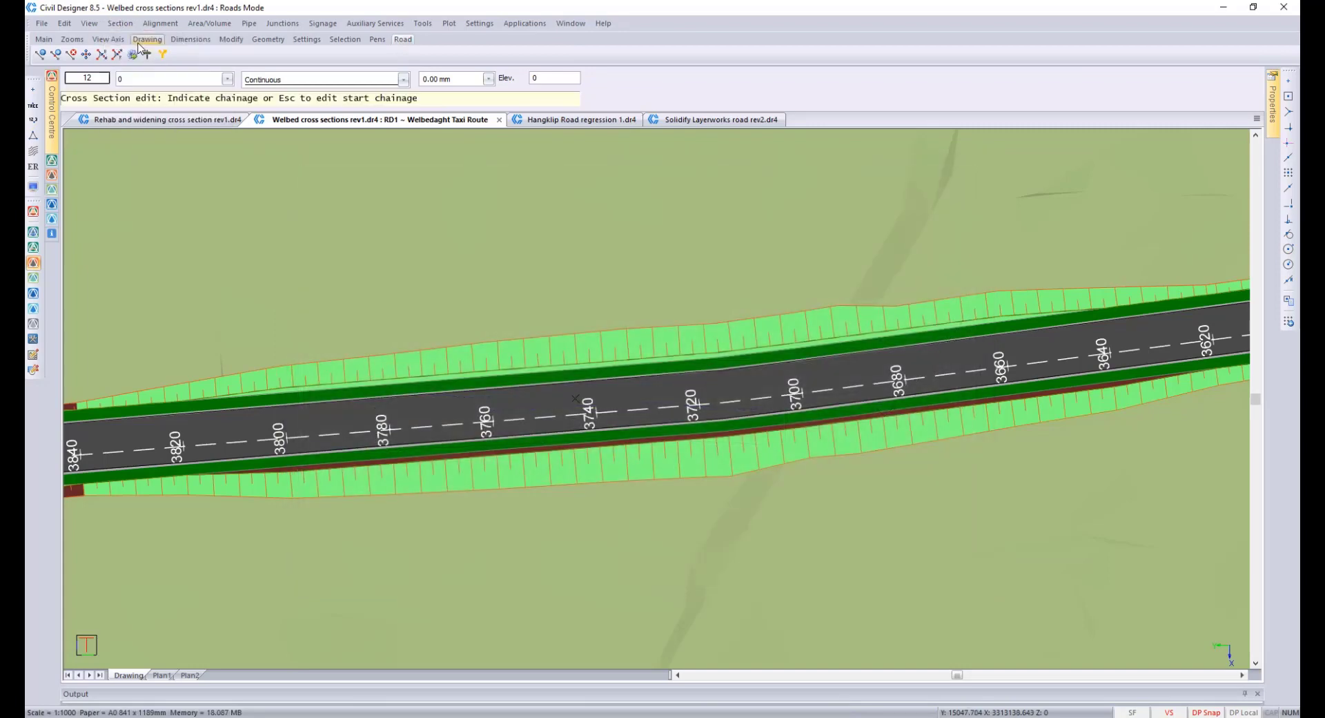
left_click(588, 411)
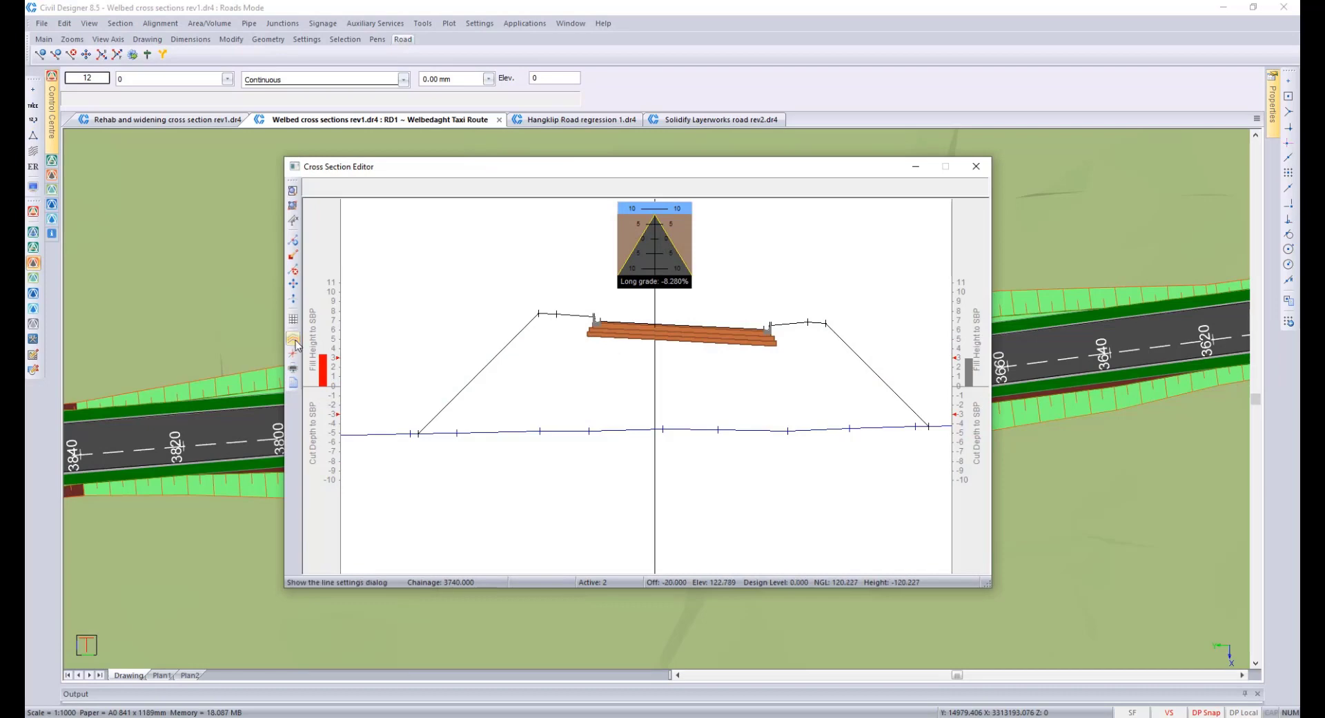
left_click(294, 341)
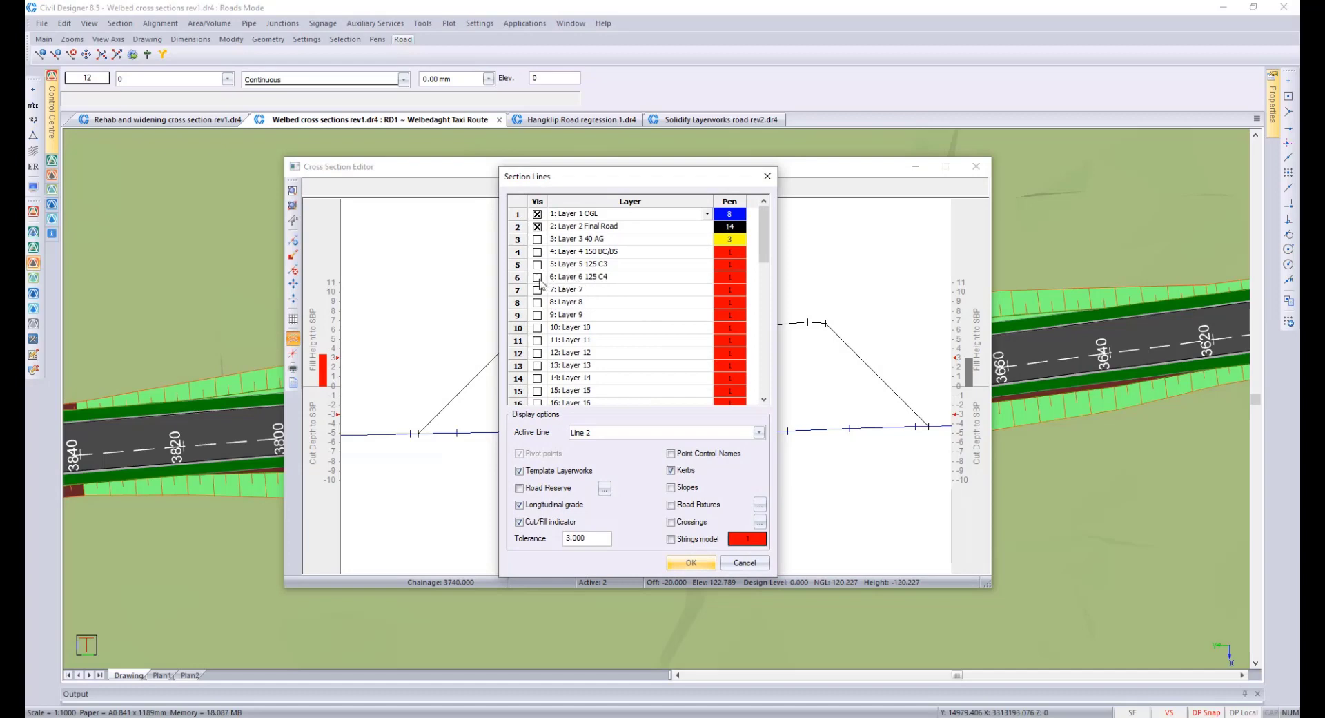
left_click(539, 278)
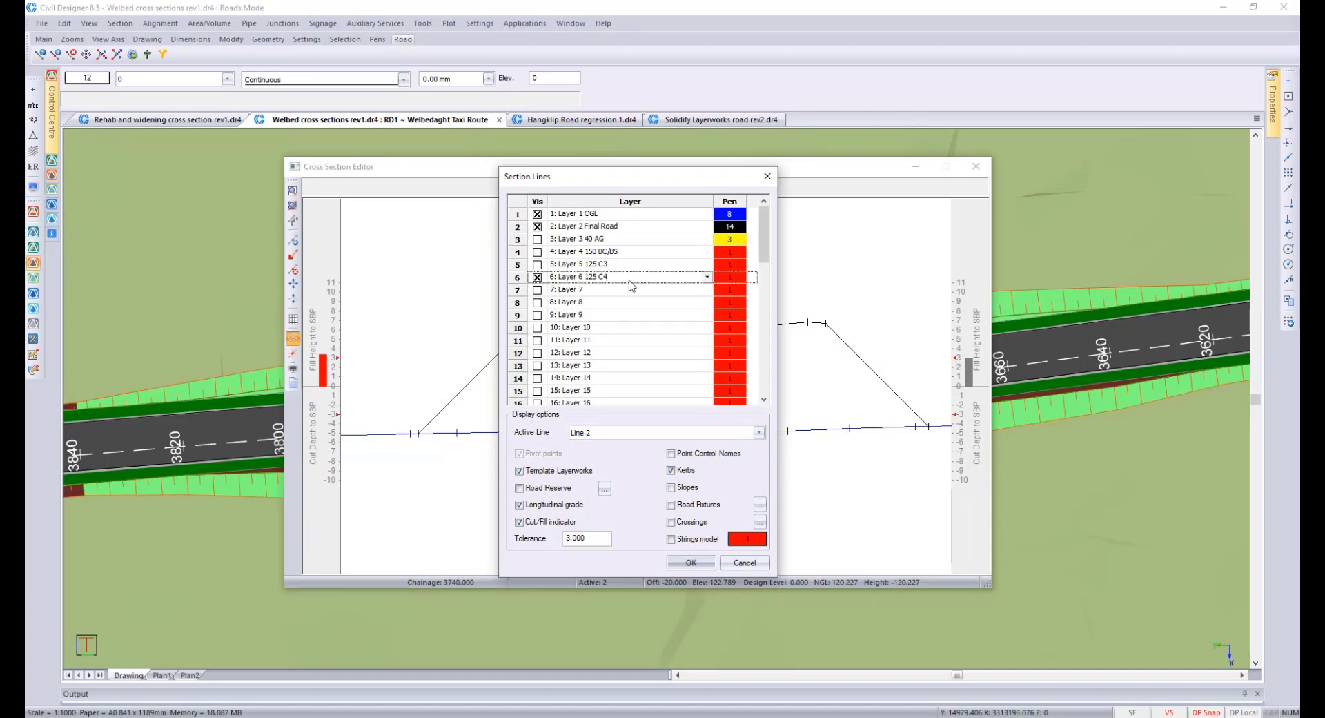
left_click(691, 563)
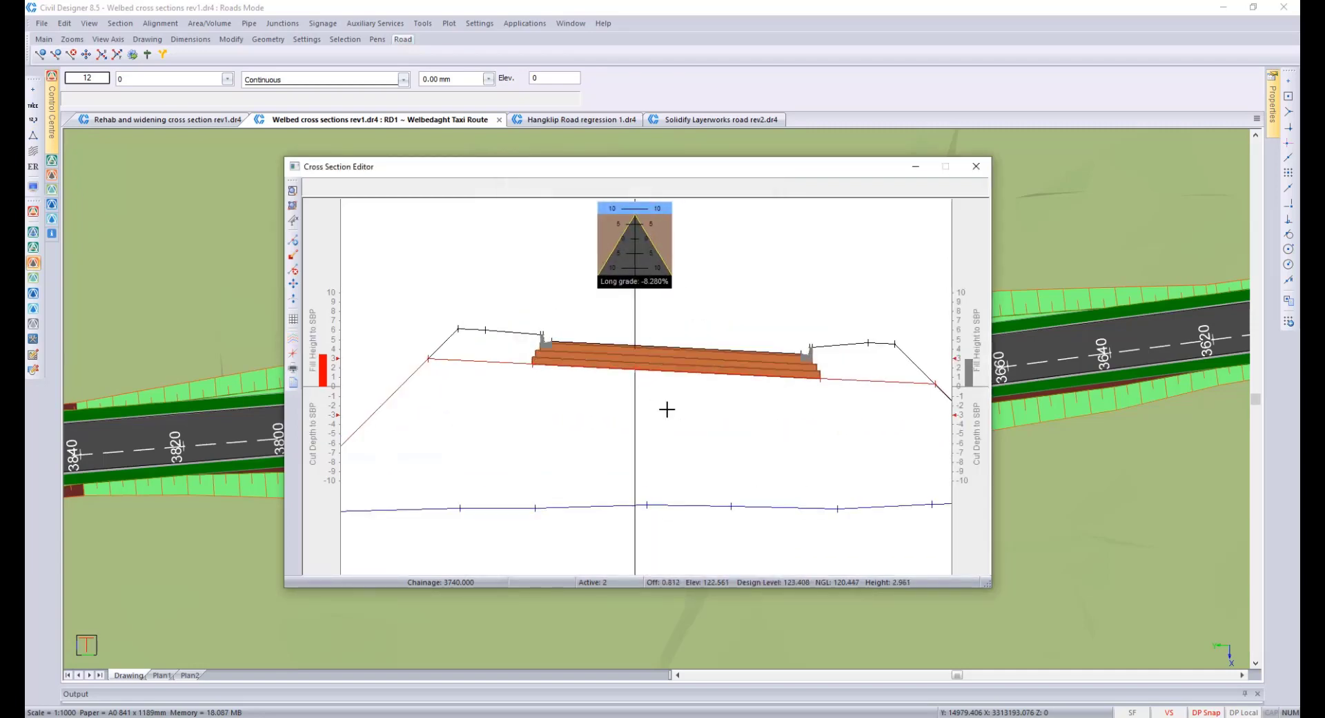
Step: Examine how the Layer 6 125 C4 line runs beneath the layerworks and meets the batters on both sides of the section
middle_click_drag(667, 409, 679, 430)
middle_click_drag(425, 473, 650, 459)
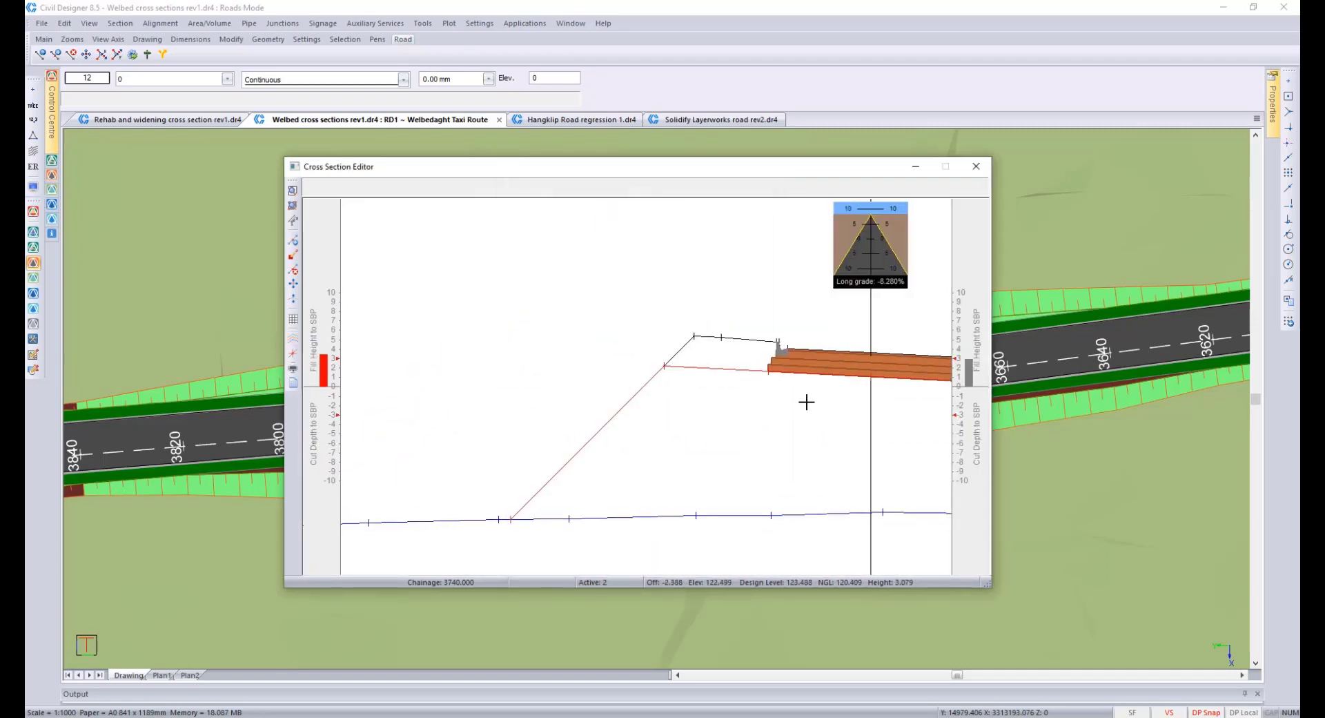
mouse_move(806, 401)
middle_mouse_down()
mouse_move(660, 390)
mouse_move(678, 405)
mouse_move(657, 403)
middle_mouse_up()
middle_click_drag(901, 420, 832, 431)
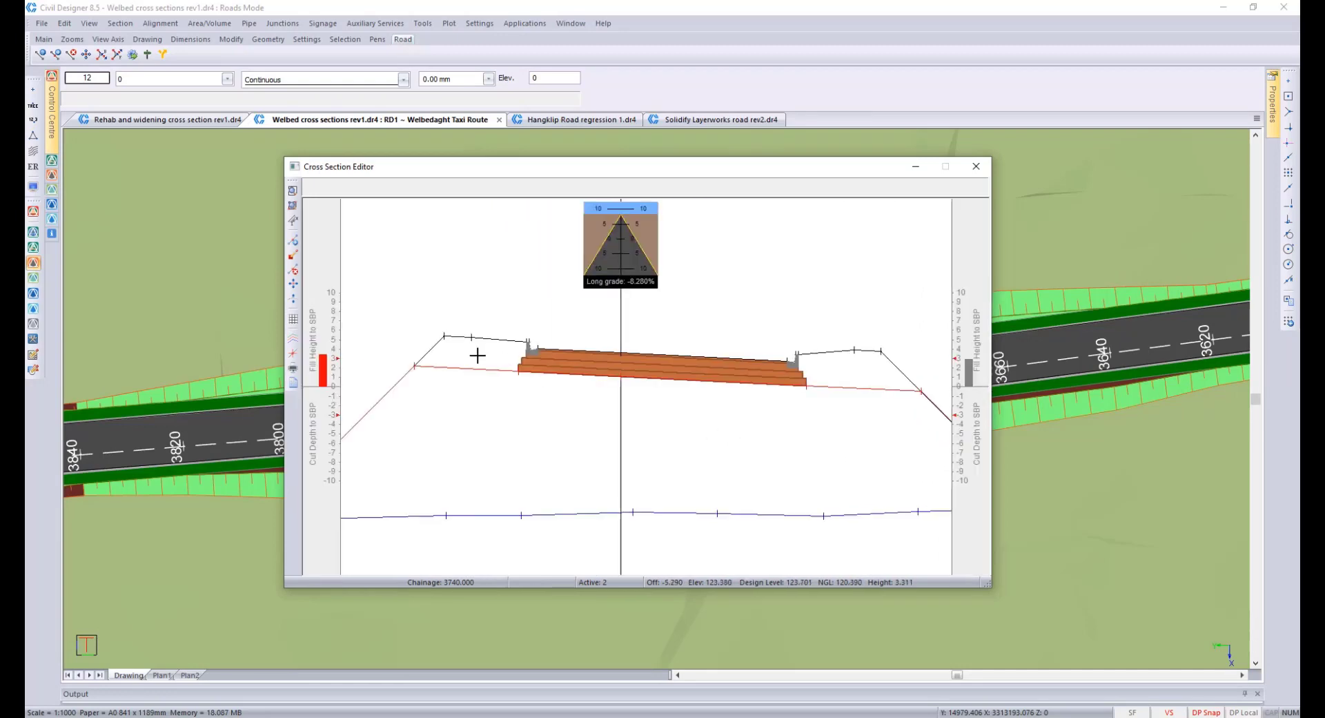
scroll(580, 376, "up", 2)
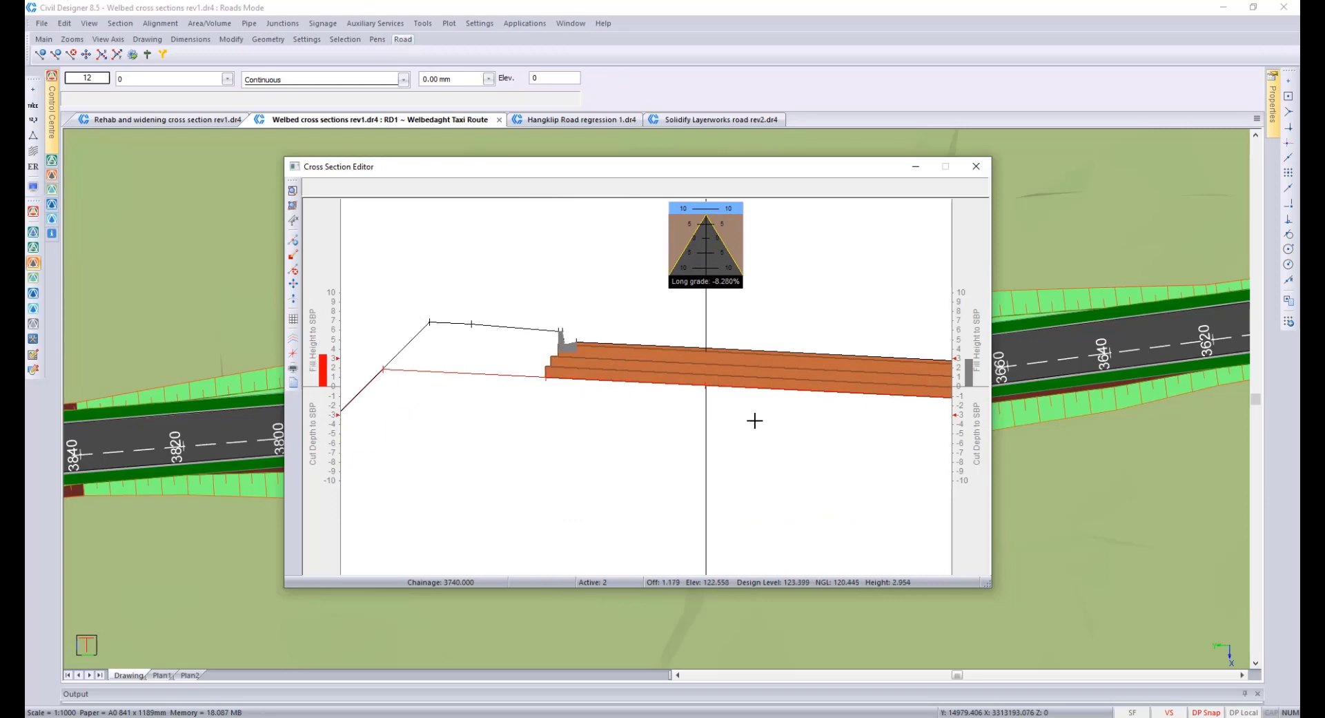
mouse_move(753, 422)
middle_mouse_down()
mouse_move(685, 419)
mouse_move(744, 429)
middle_mouse_up()
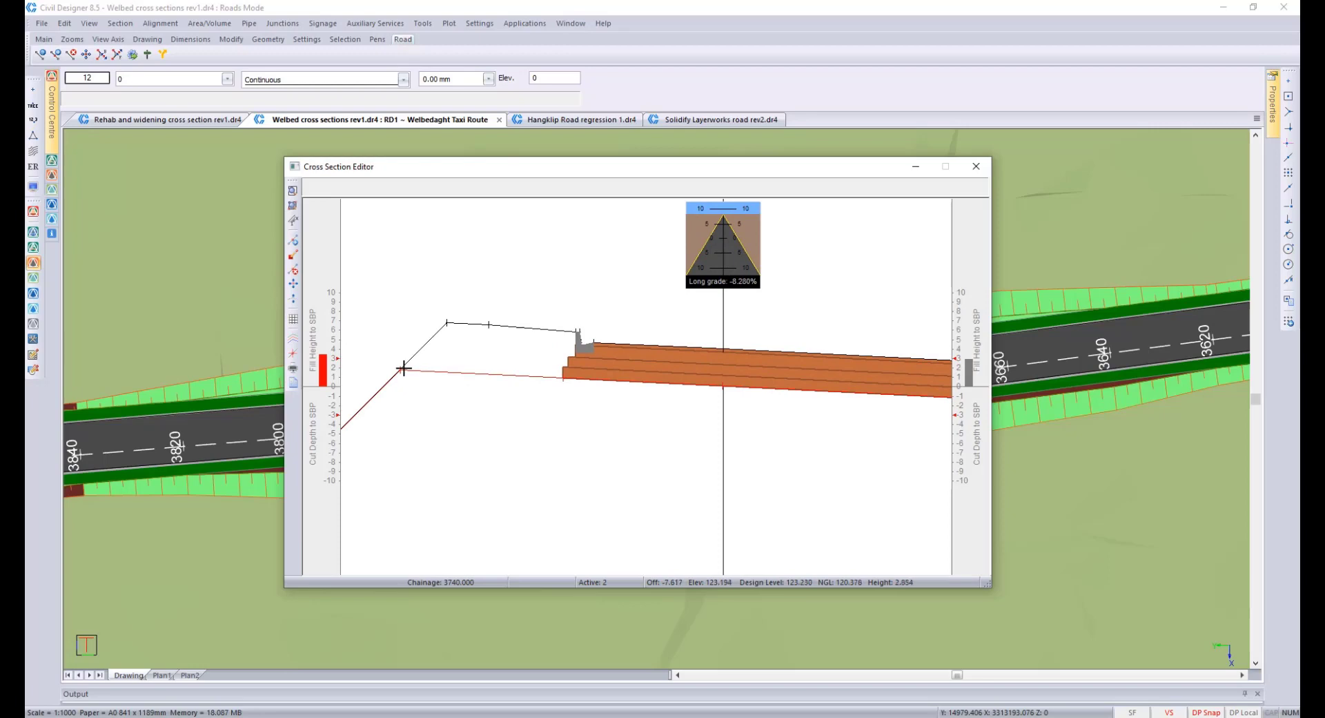
key("ctrl")
key("ctrl")
middle_click_drag(597, 418, 573, 432)
middle_click_drag(713, 469, 571, 458)
middle_click_drag(772, 452, 695, 471)
scroll(714, 493, "down", 2)
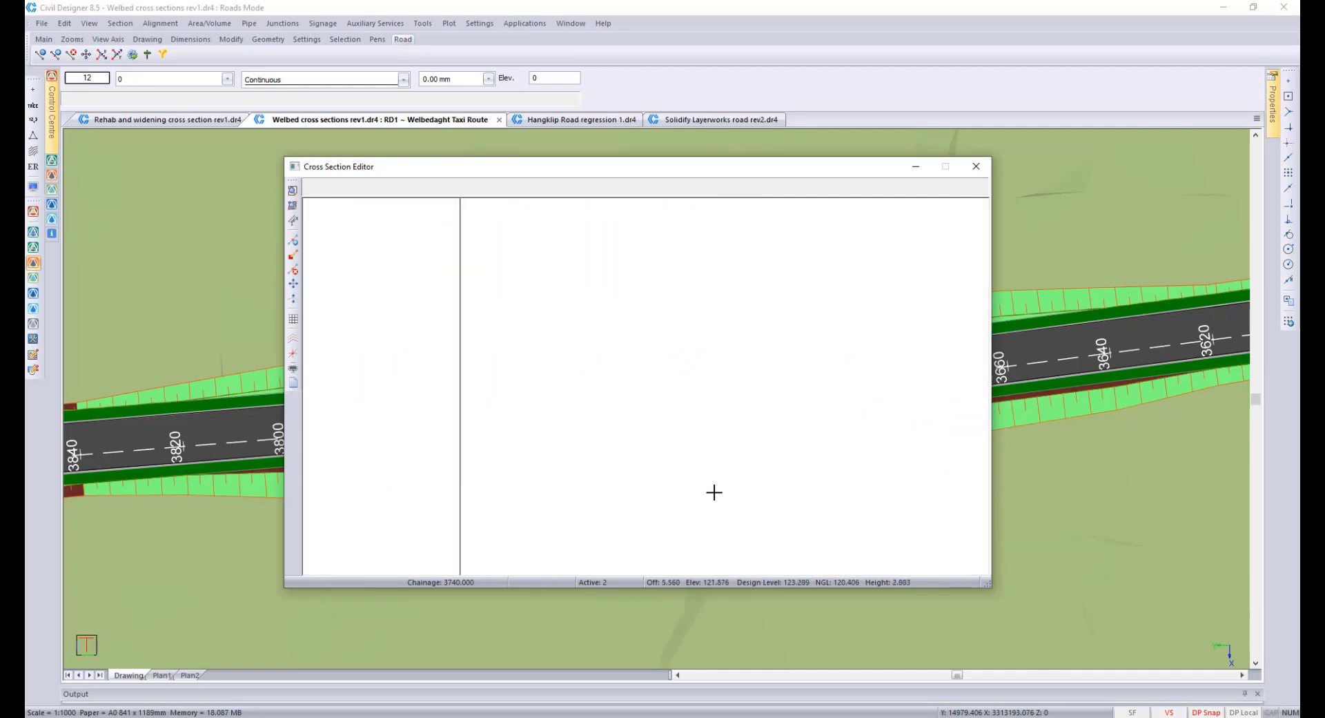
middle_click_drag(612, 406, 668, 432)
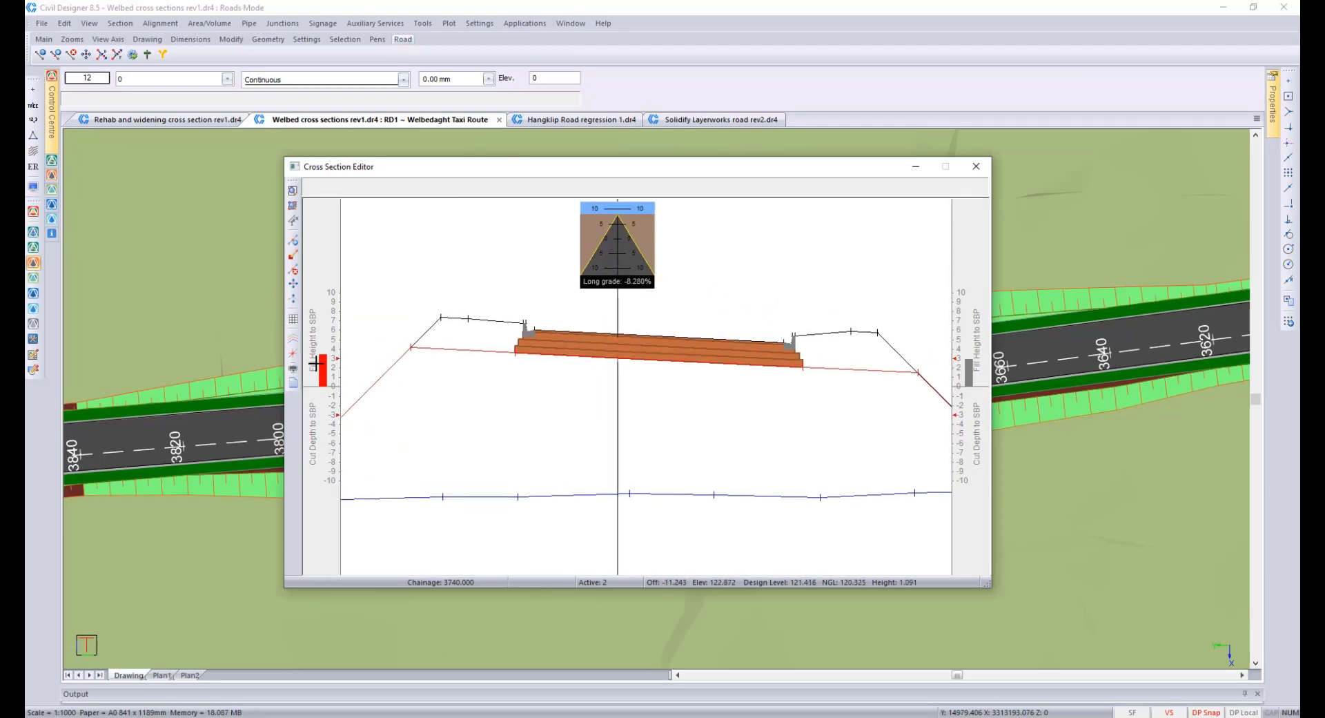
Step: Hide the template layerworks in the chainage 3740 section, inspect the solidified layer line and close the Cross Section Editor
left_click(293, 338)
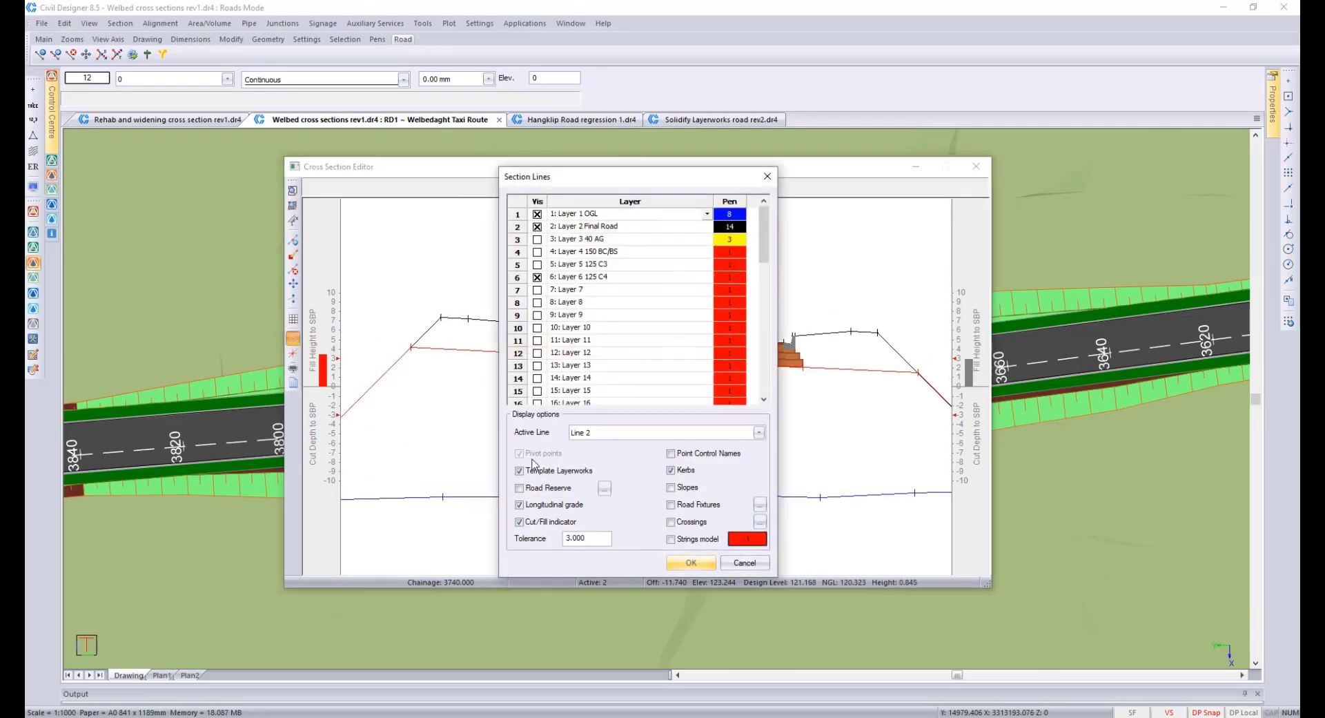
left_click(520, 470)
left_click(691, 563)
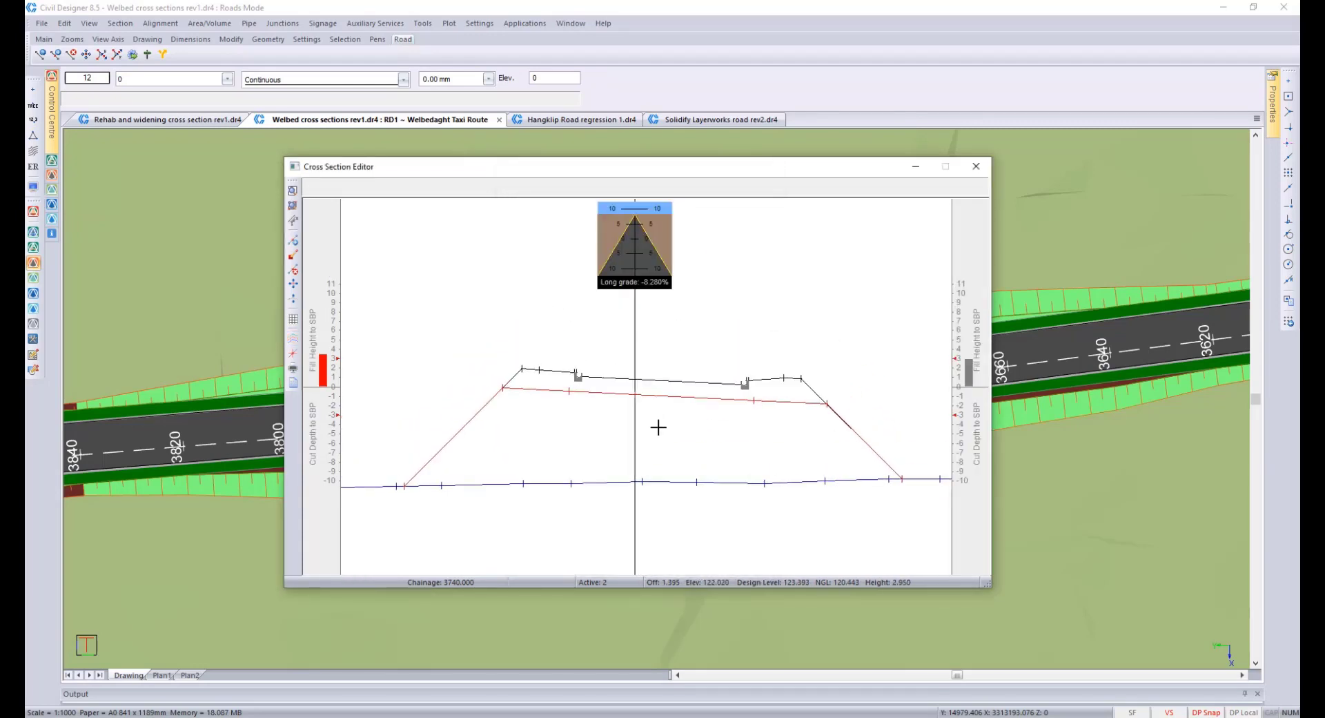
middle_click_drag(659, 428, 579, 387)
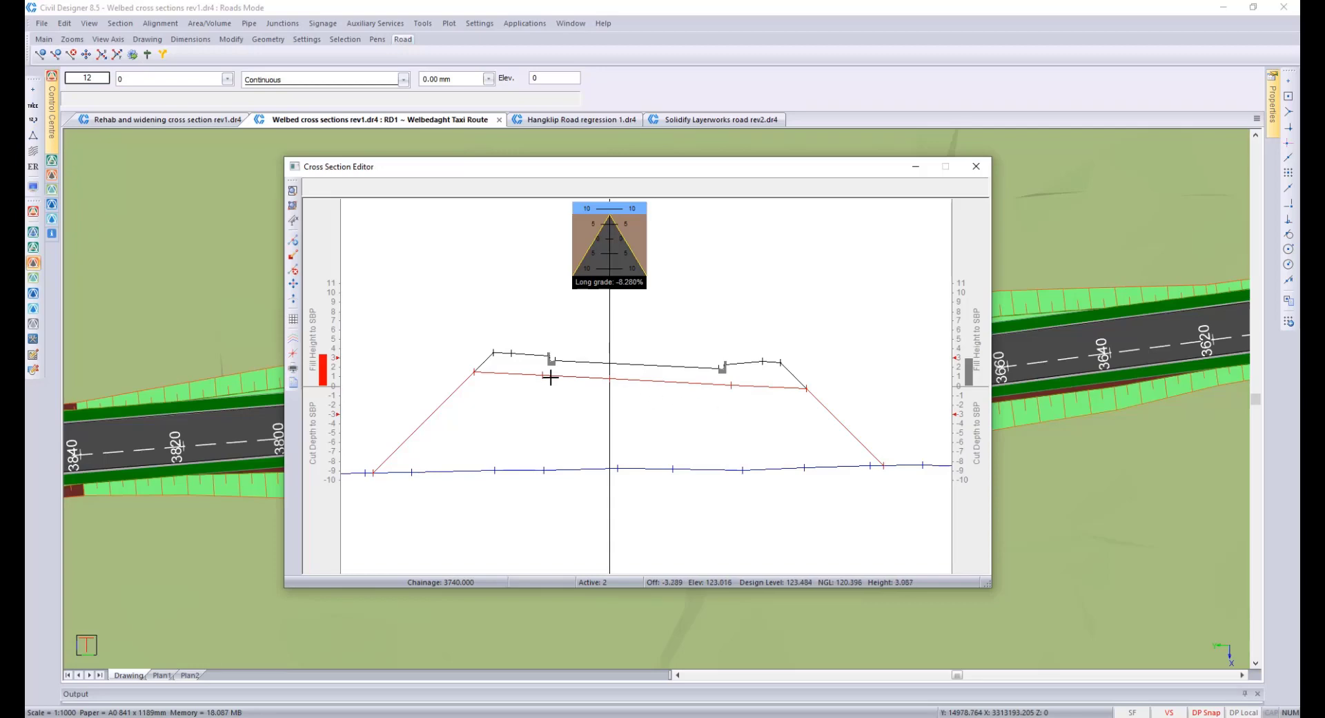
left_click(974, 169)
Step: Examine the layerwork steps at the existing road edges in the Rehab and widening cross section drawing, and return to the Welbed cross sections drawing
left_click(153, 119)
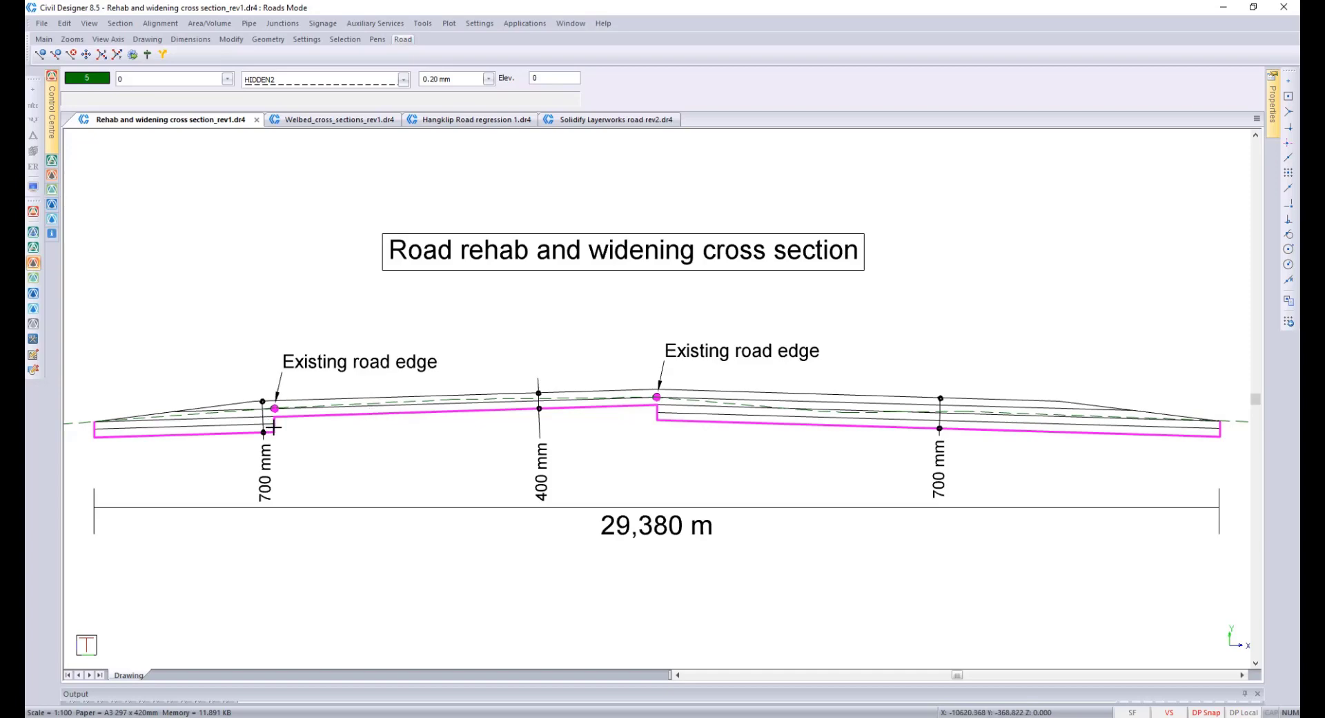
scroll(275, 428, "up", 1)
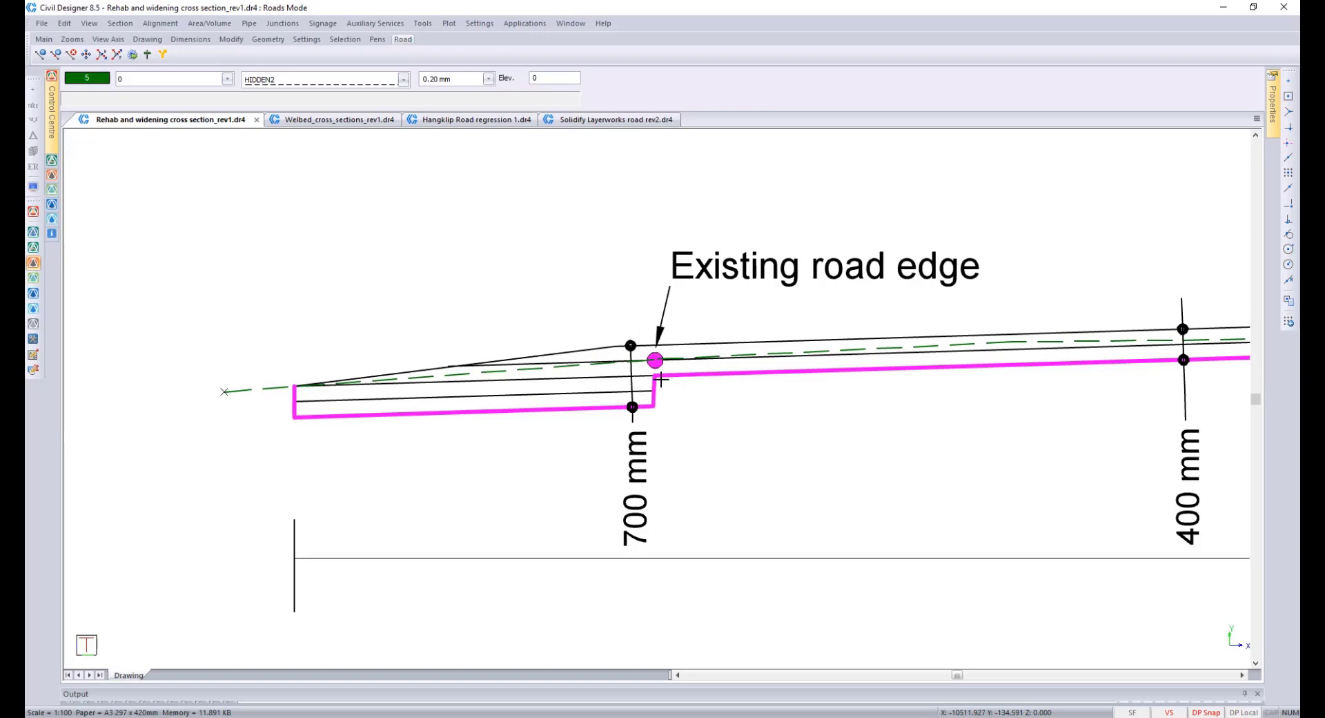
scroll(661, 379, "down", 1)
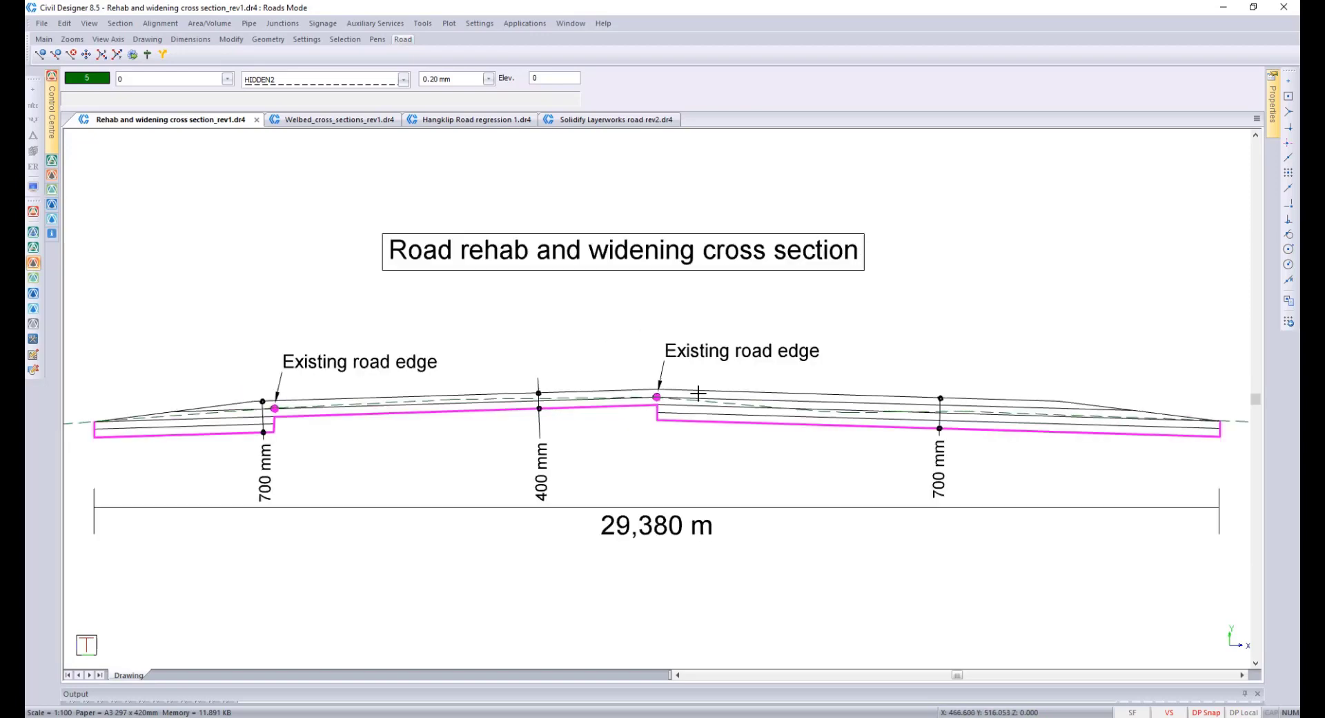
left_click(343, 120)
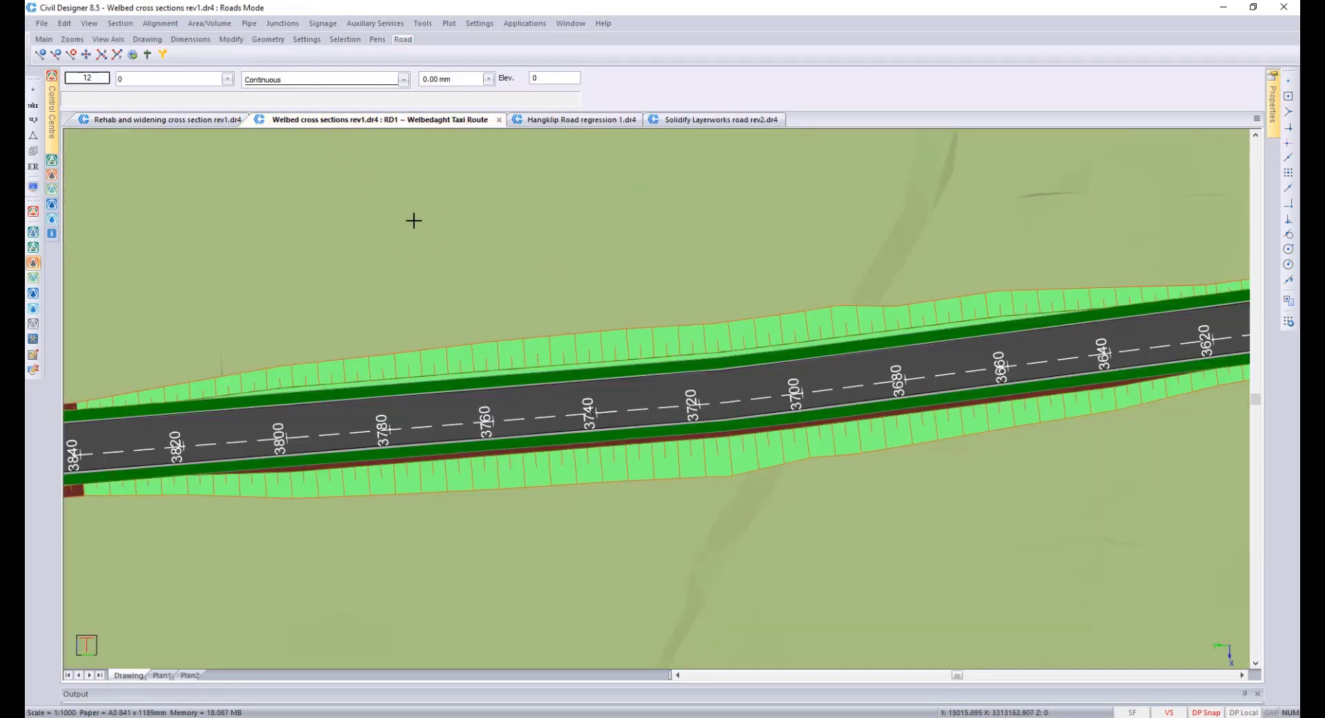
Step: Reopen the section at chainage 3740, review the points along the Layer 6 125 C4 line and close the editor
left_click(120, 30)
left_click(132, 41)
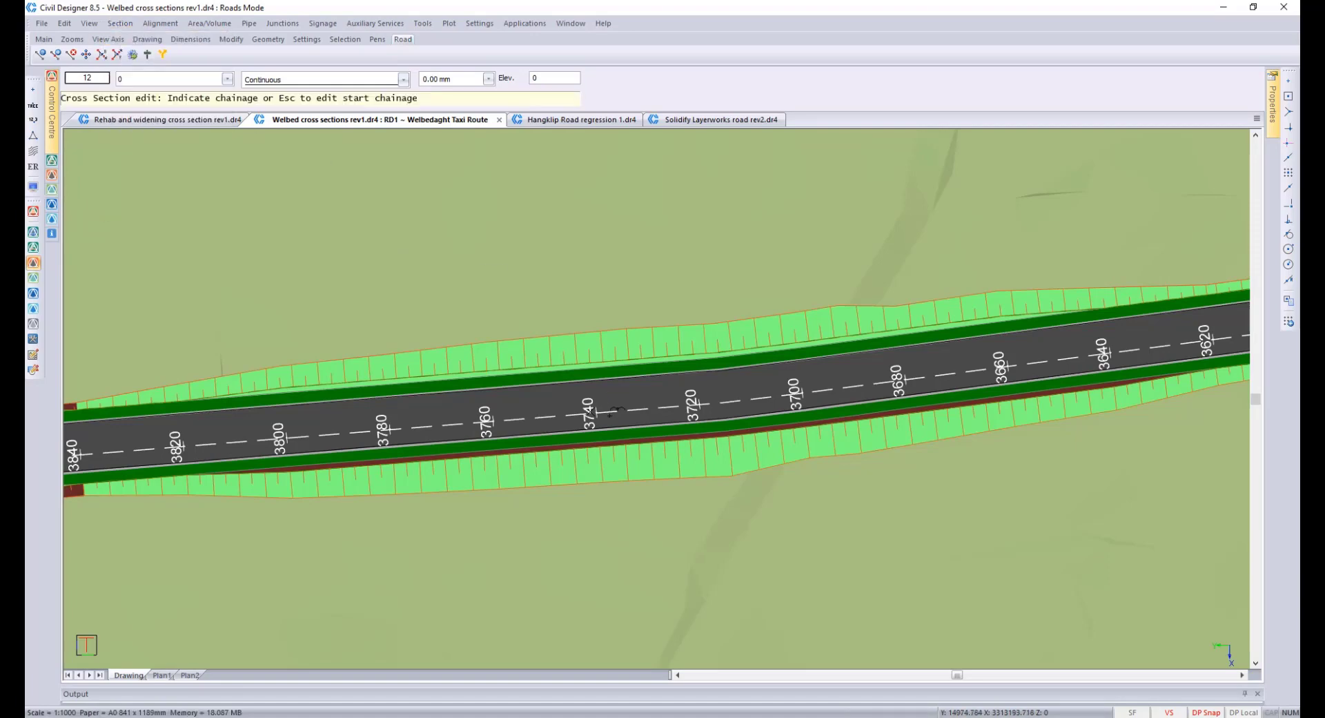
left_click(600, 415)
scroll(606, 339, "up", 1)
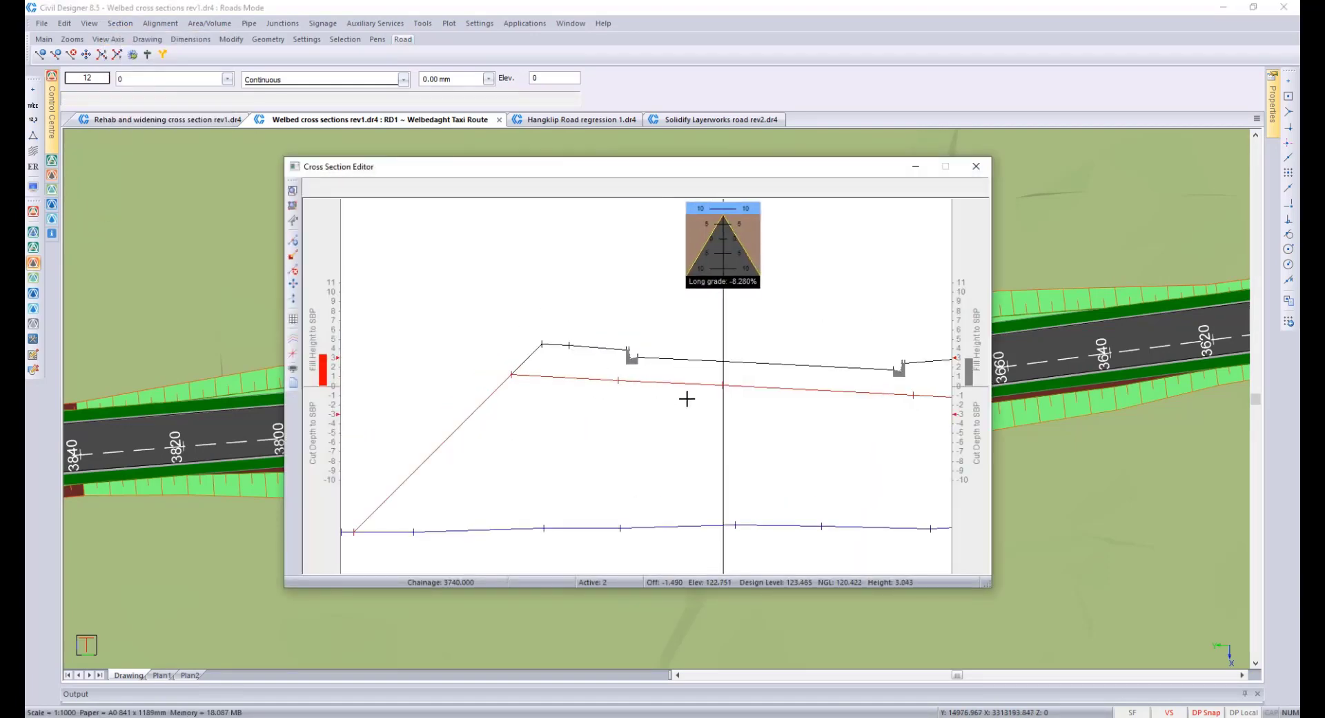
mouse_move(687, 398)
middle_mouse_down()
mouse_move(649, 397)
mouse_move(662, 395)
middle_mouse_up()
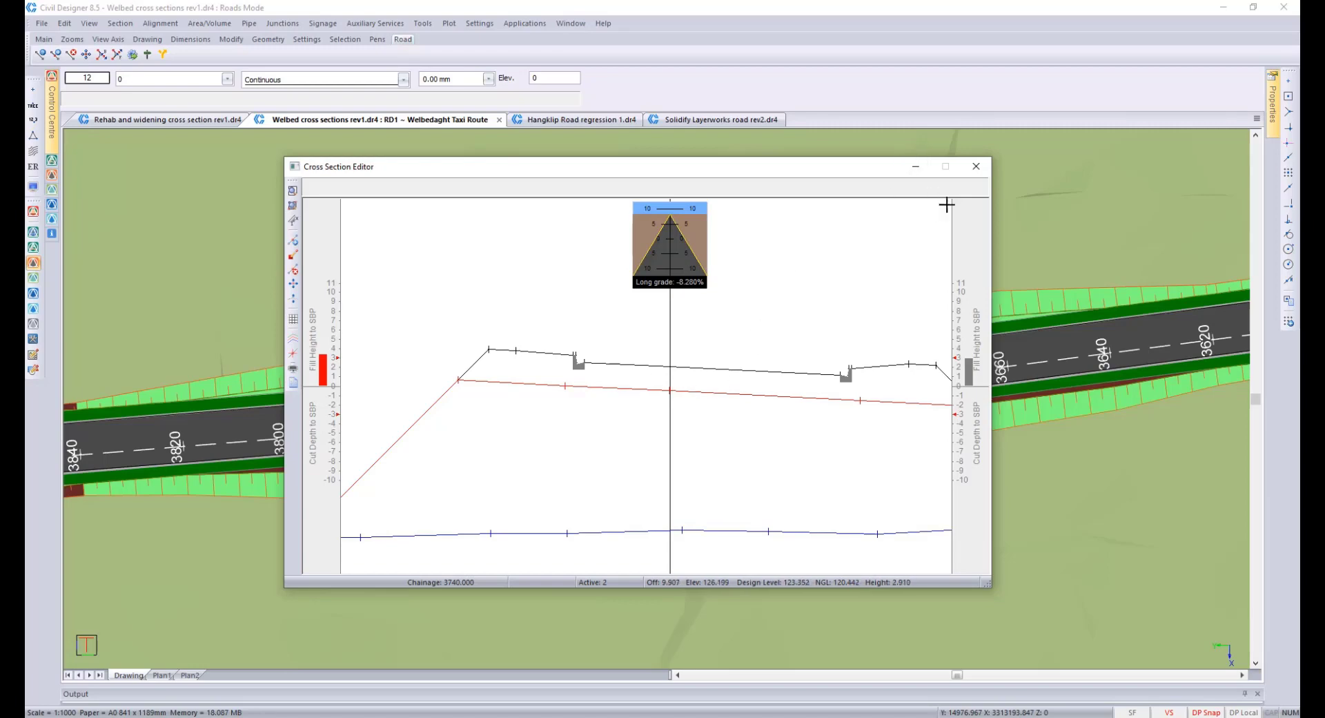
left_click(975, 168)
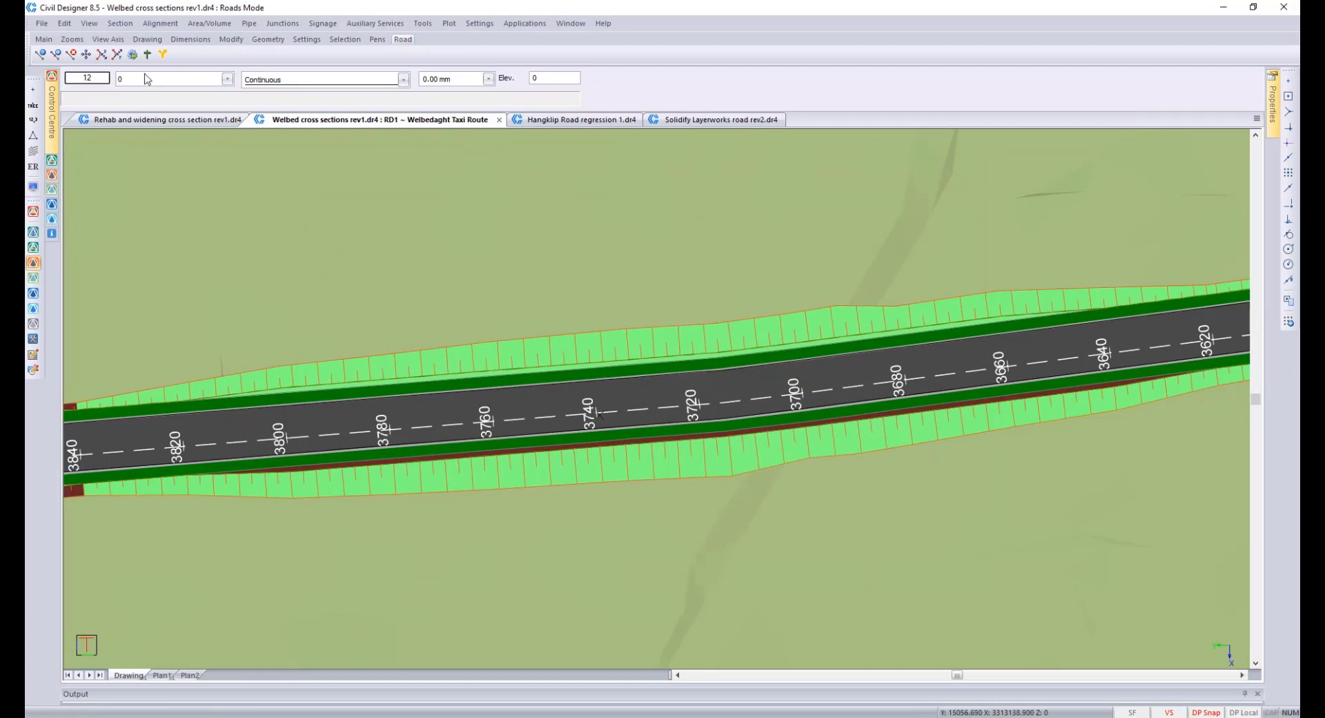
Step: Start a section interpolation with Layer 6 125 C4 as the process layer, adding points by offset from centreline over the whole chainage range
left_click(119, 25)
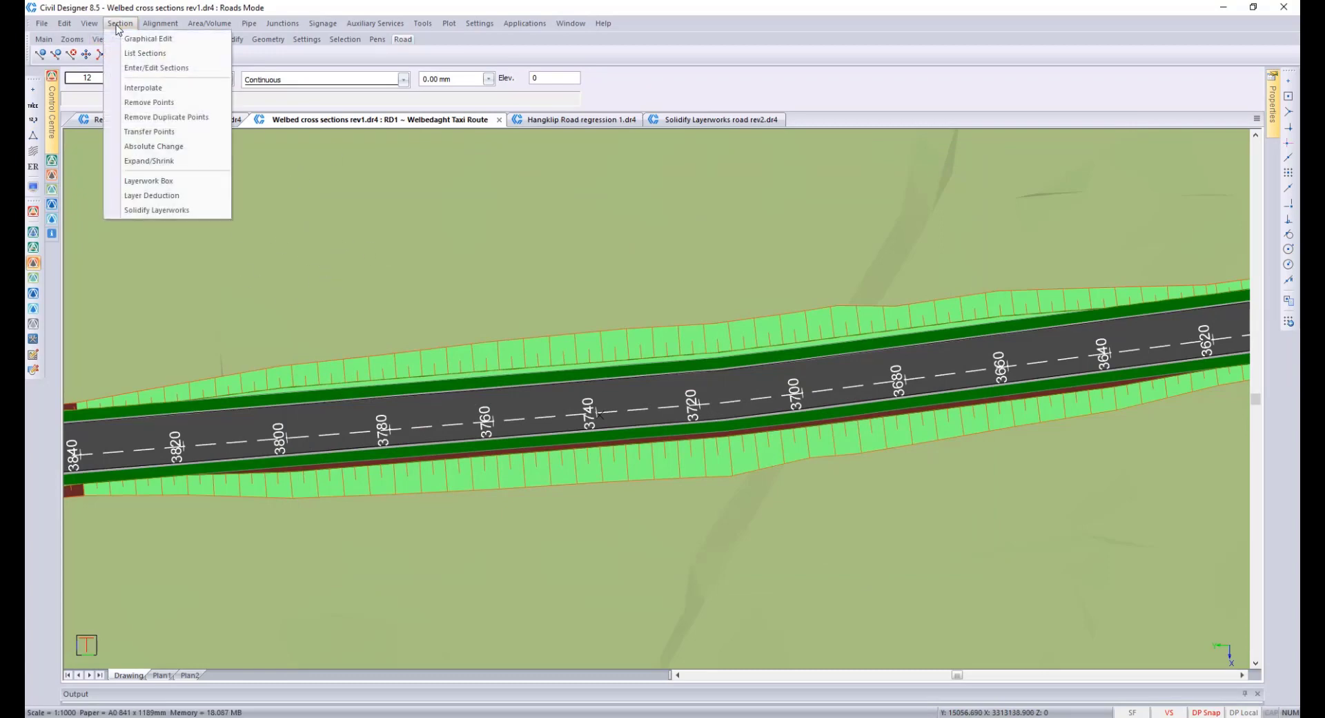
left_click(184, 91)
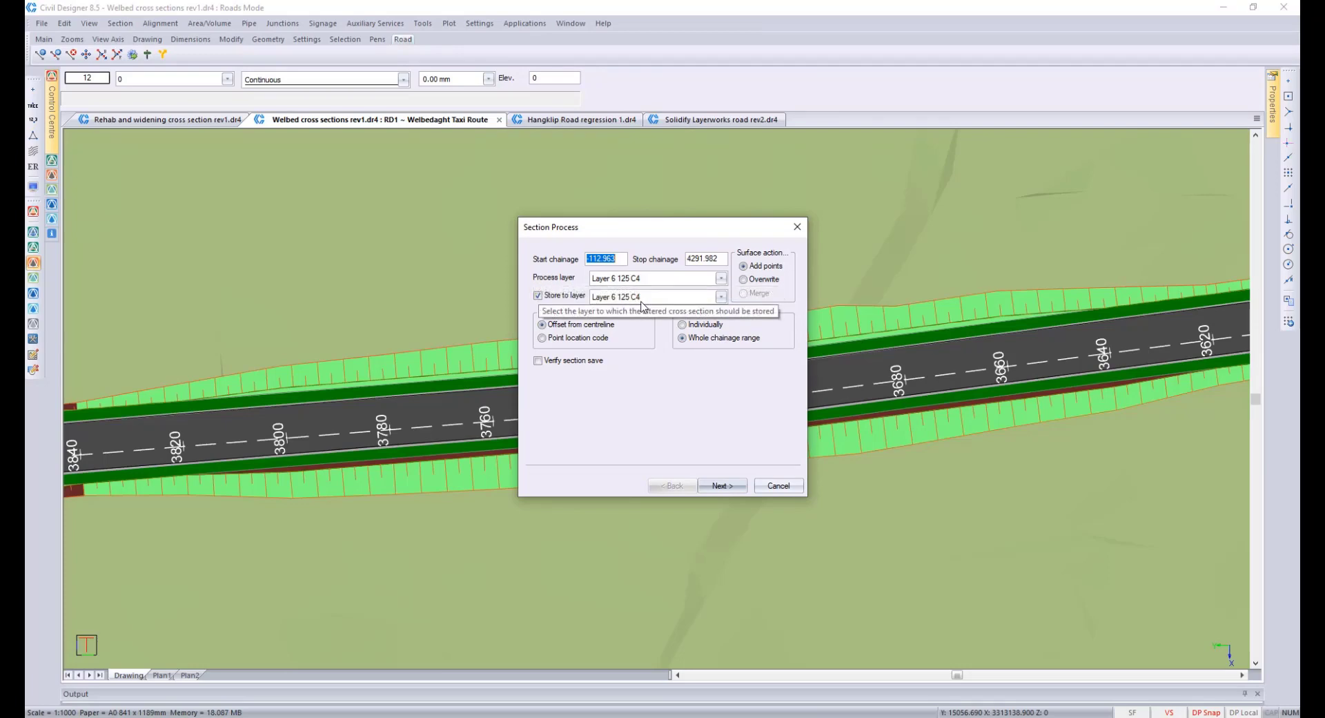
left_click(720, 278)
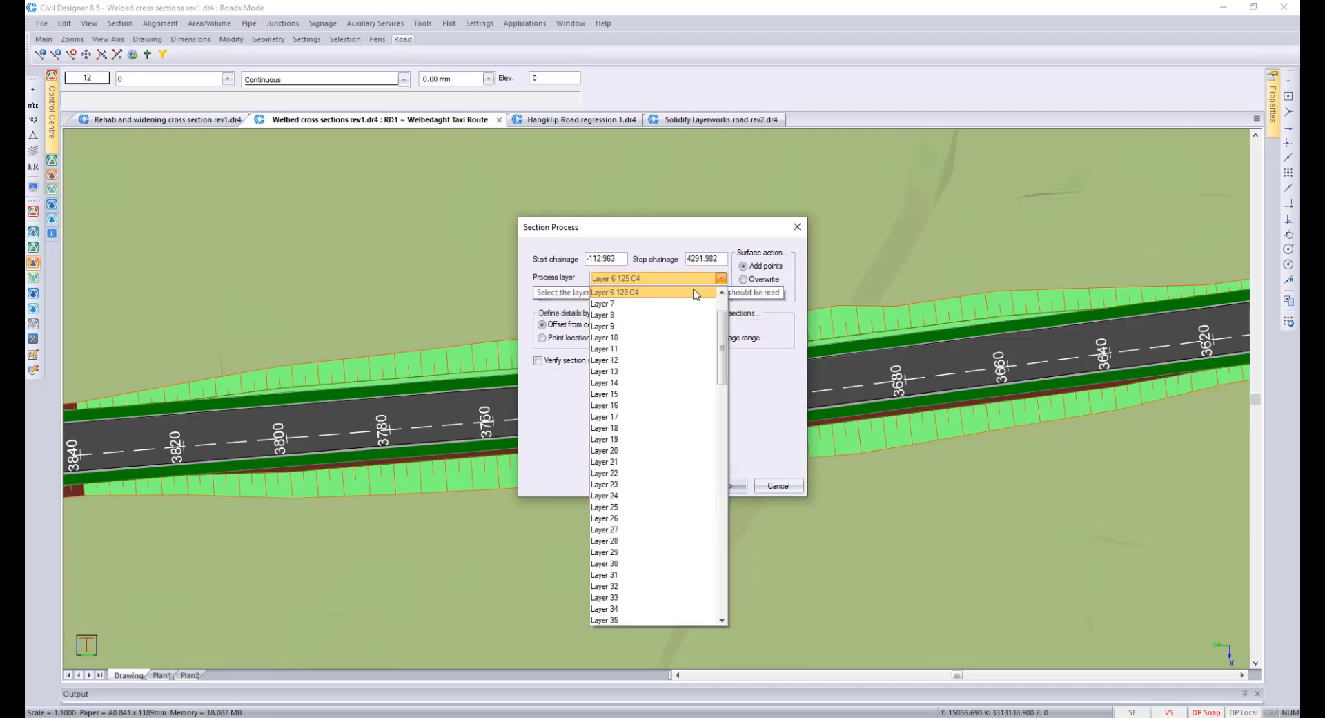
scroll(656, 318, "up", 1)
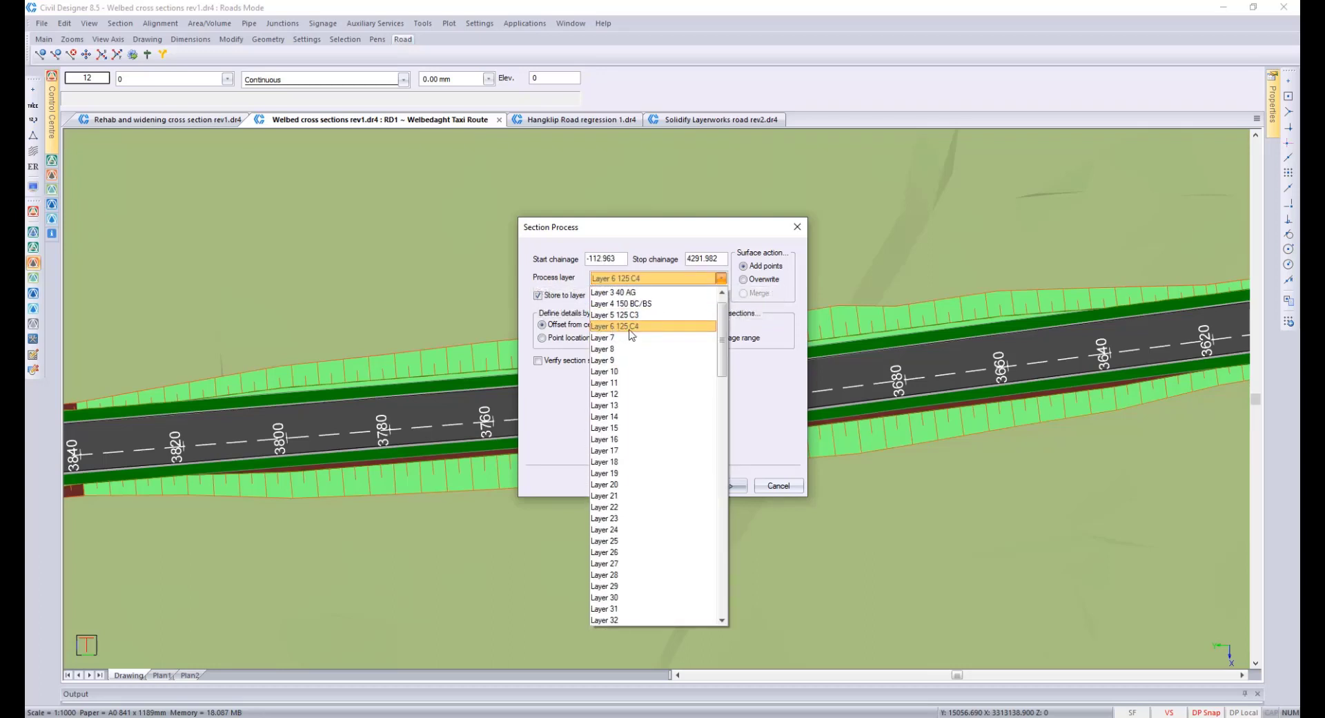
left_click(638, 326)
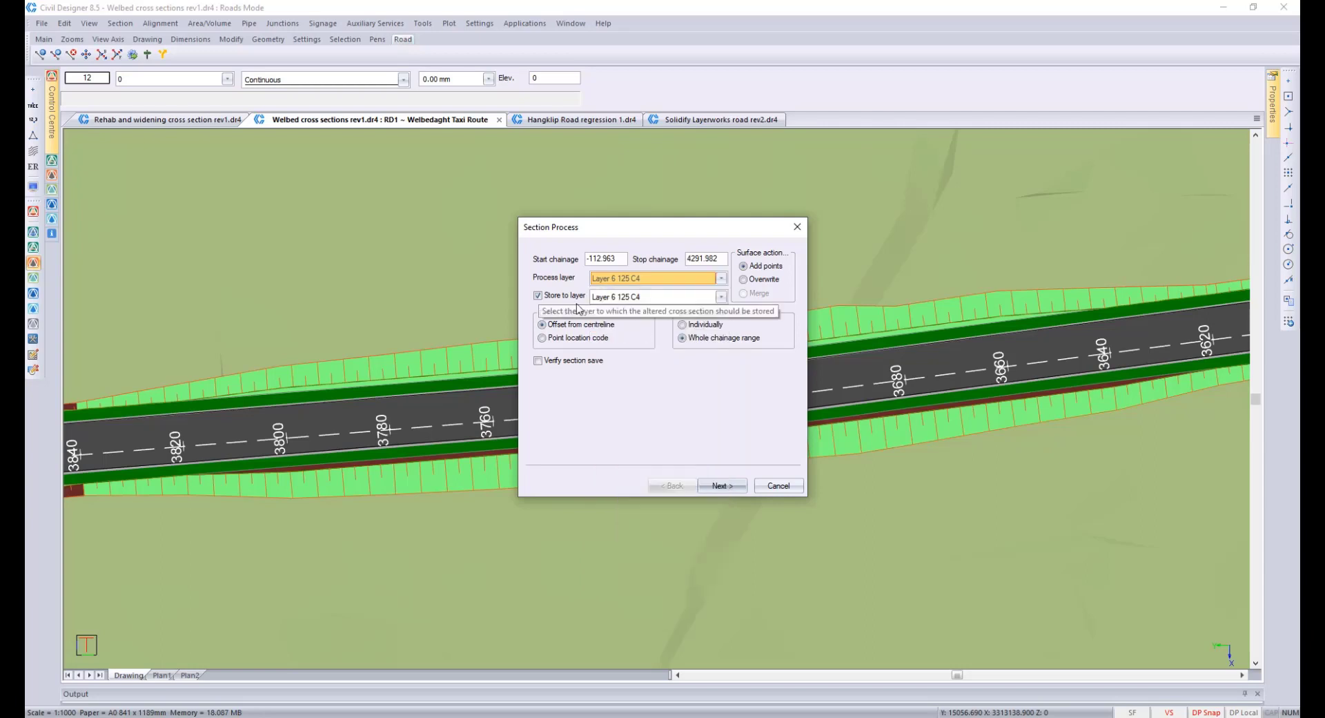
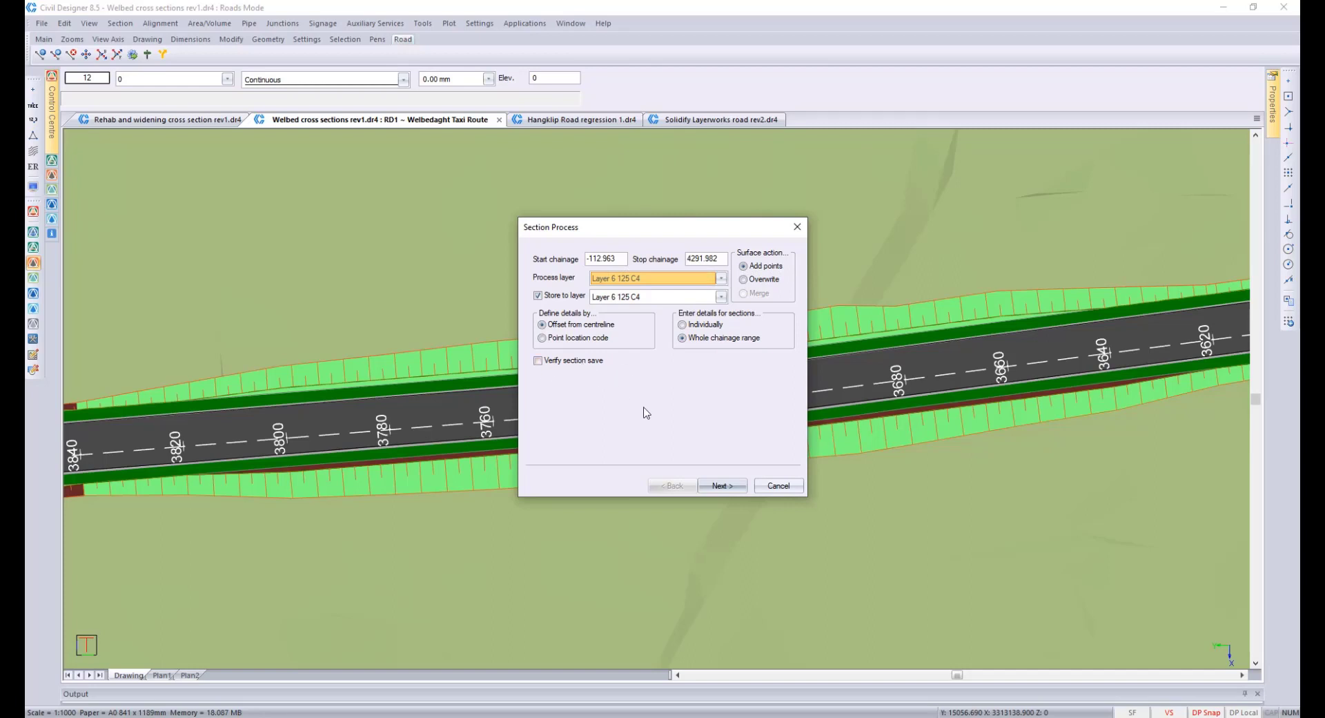
Step: Clear the default interpolation offset and add offsets of 3.100 and 3.110 from the centreline
left_click(723, 487)
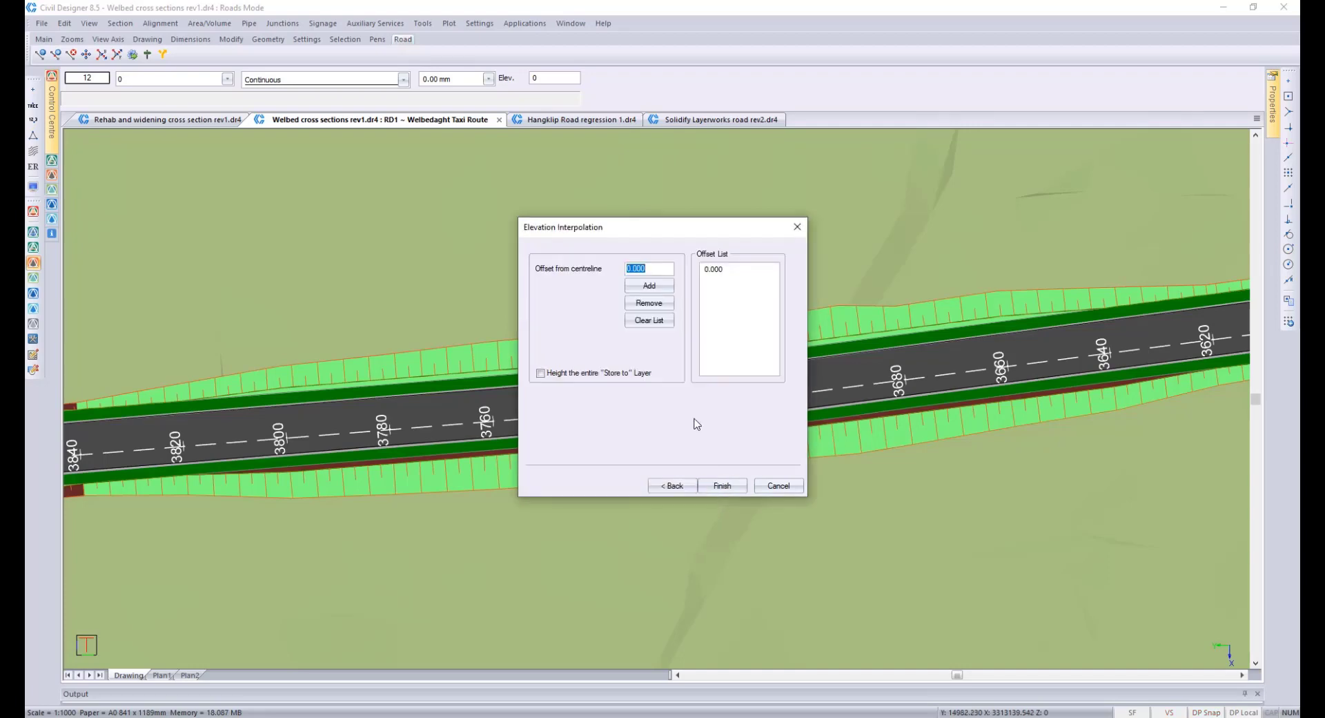
left_click(649, 321)
left_click_drag(662, 272, 574, 276)
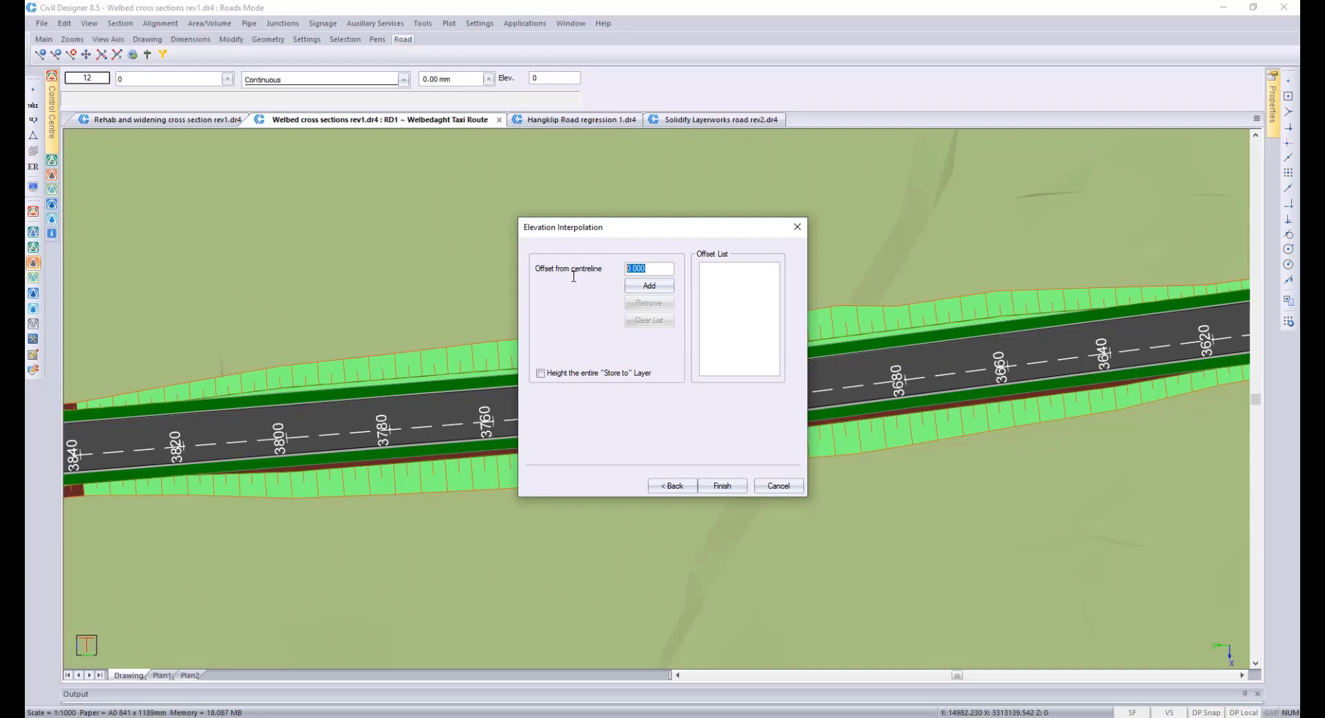
type("3.1")
left_click(650, 286)
type("3.")
left_click(652, 286)
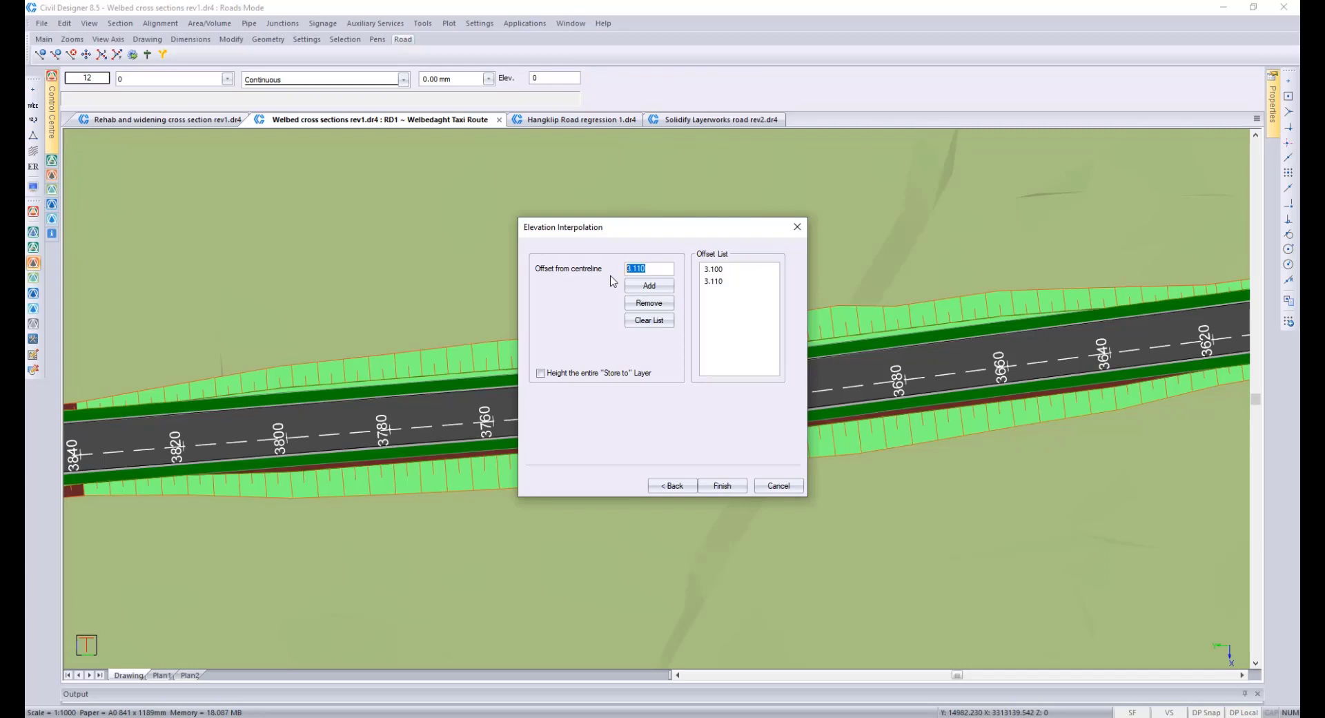
Step: Add offsets of -3.100 and -3.110 to the interpolation list and run the process with screen output
type("-")
left_click(638, 285)
type("-3.11")
left_click(637, 283)
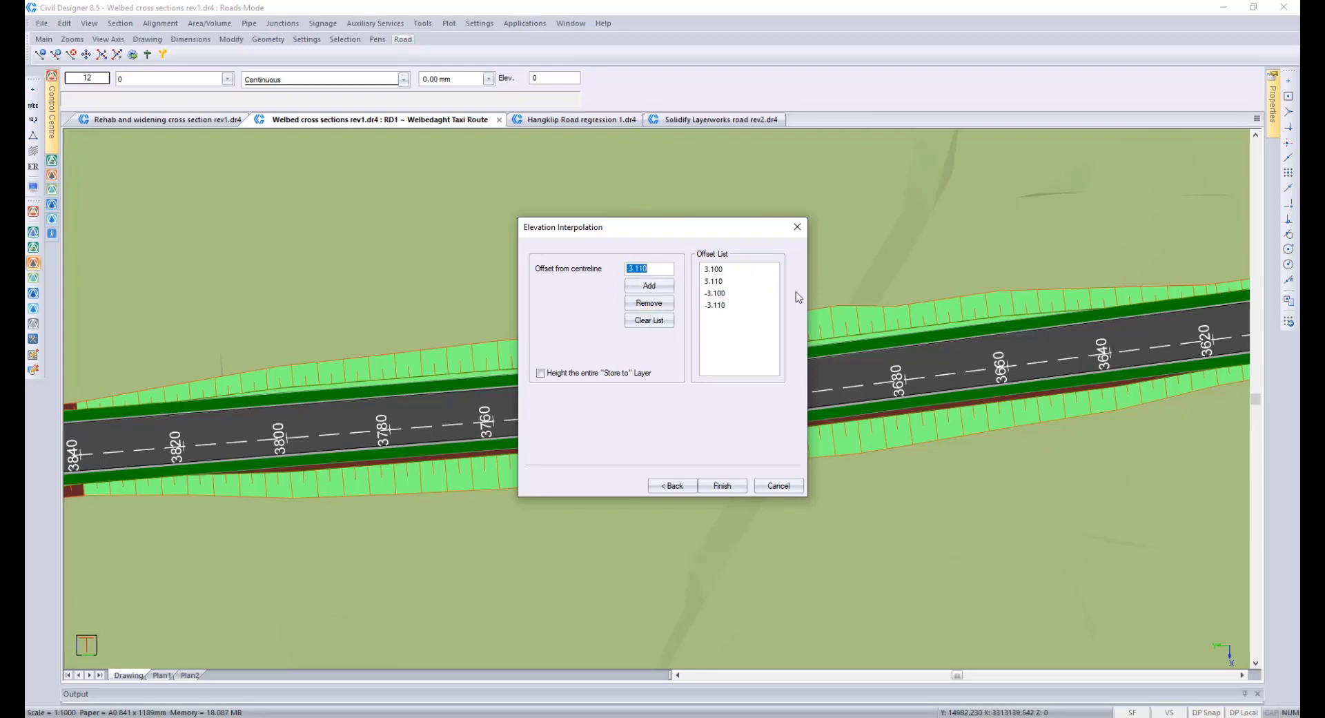
left_click(722, 306)
left_click(722, 486)
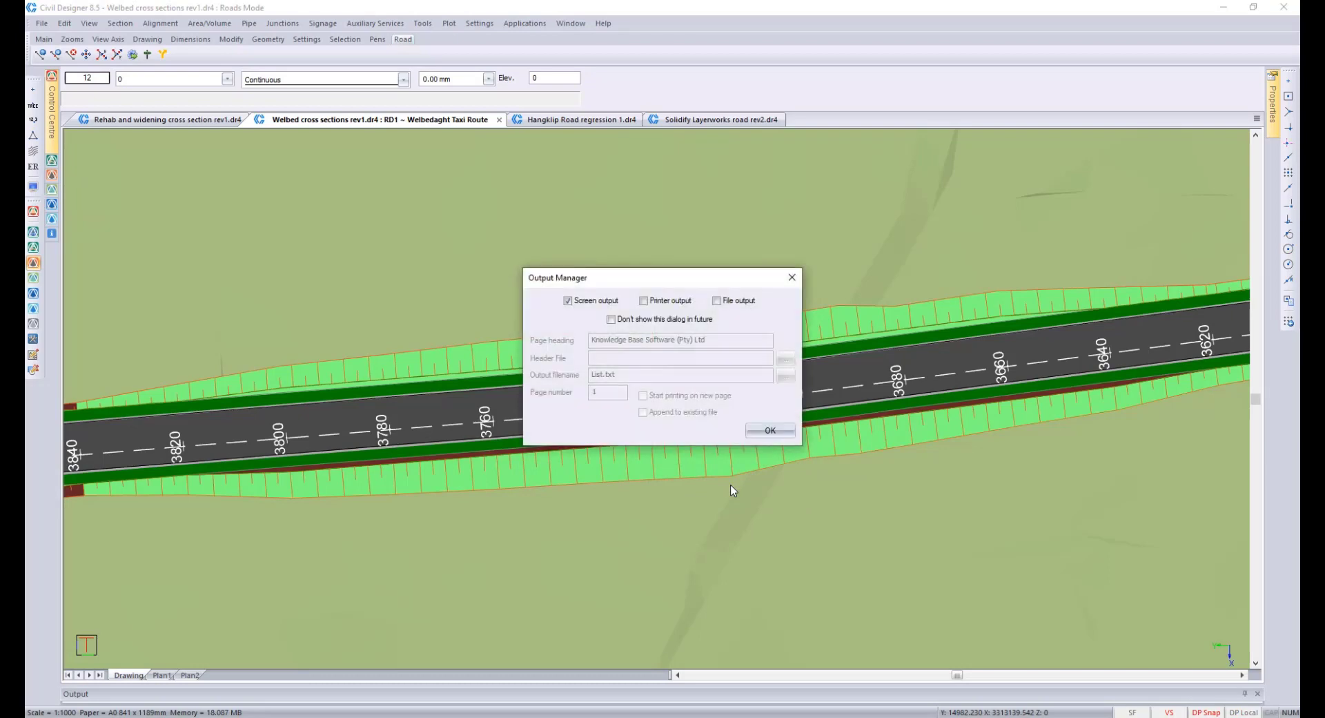
left_click(752, 432)
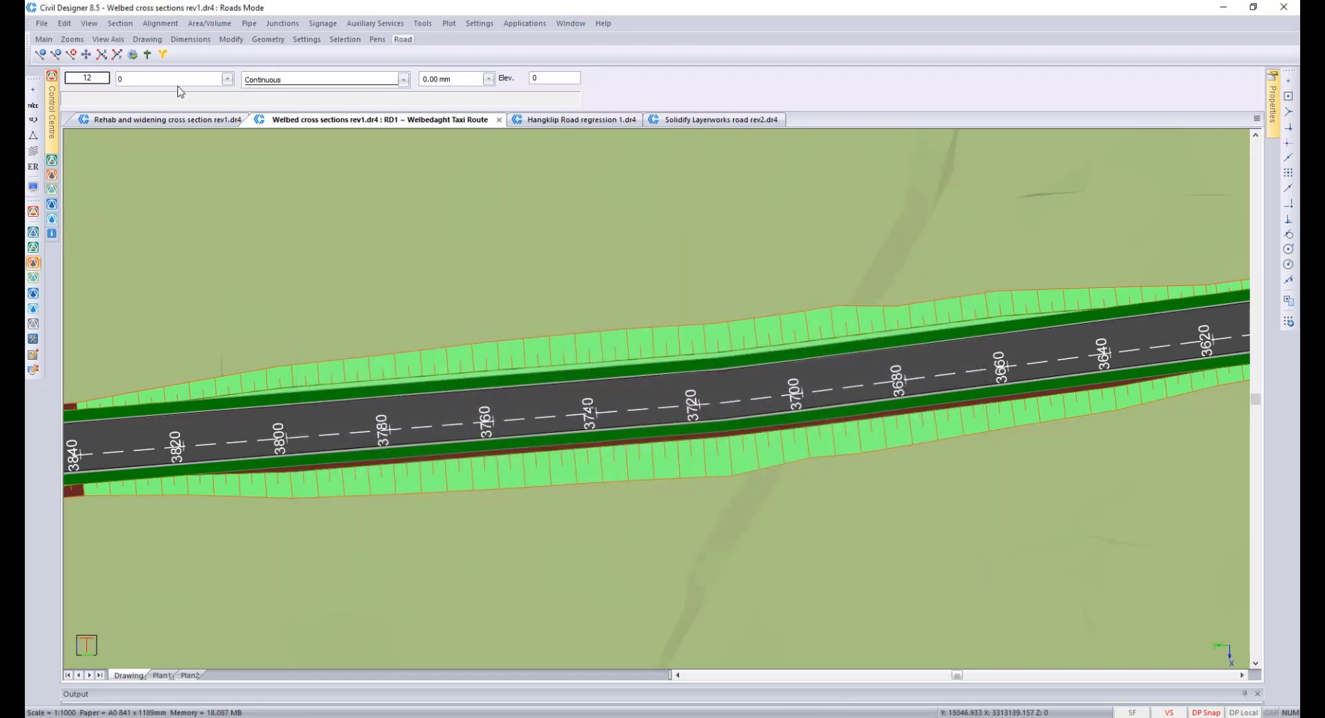
Step: Reopen the section at chainage 3740 and inspect the added pair of layer points at the negative offsets
left_click(120, 23)
left_click(138, 36)
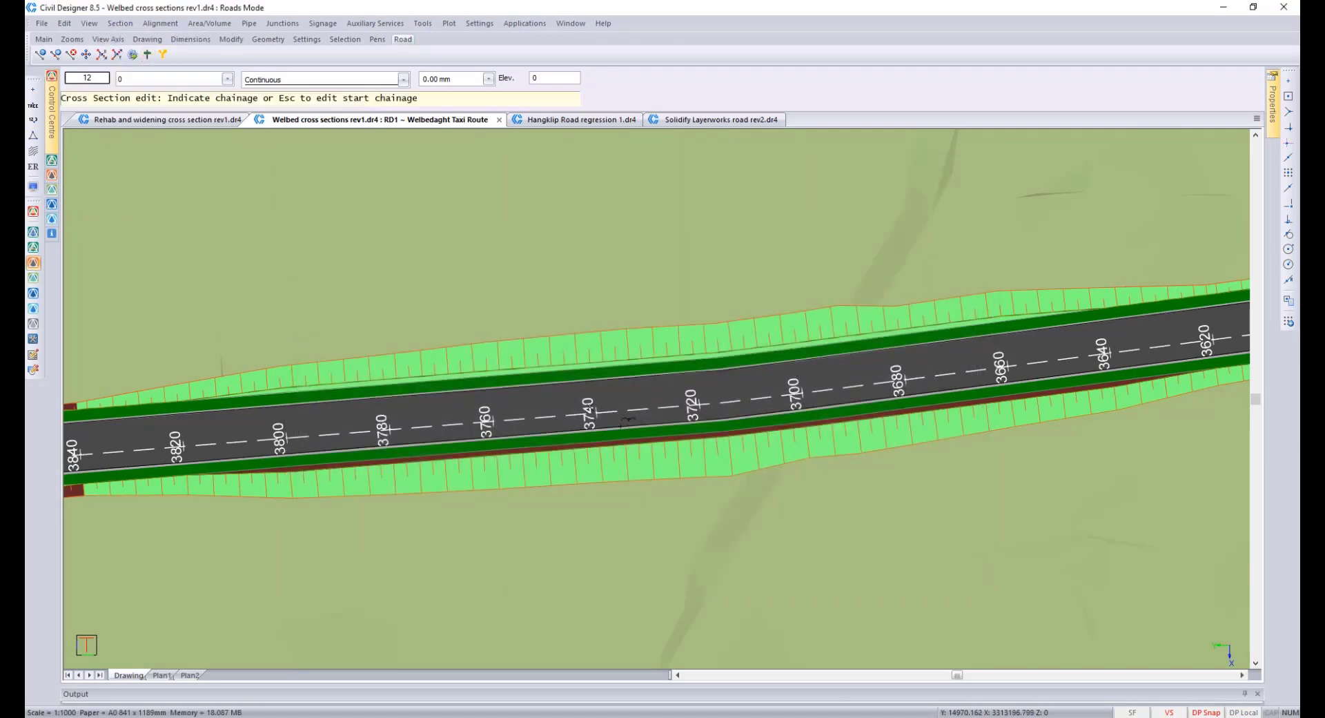
left_click(598, 413)
scroll(640, 383, "up", 8)
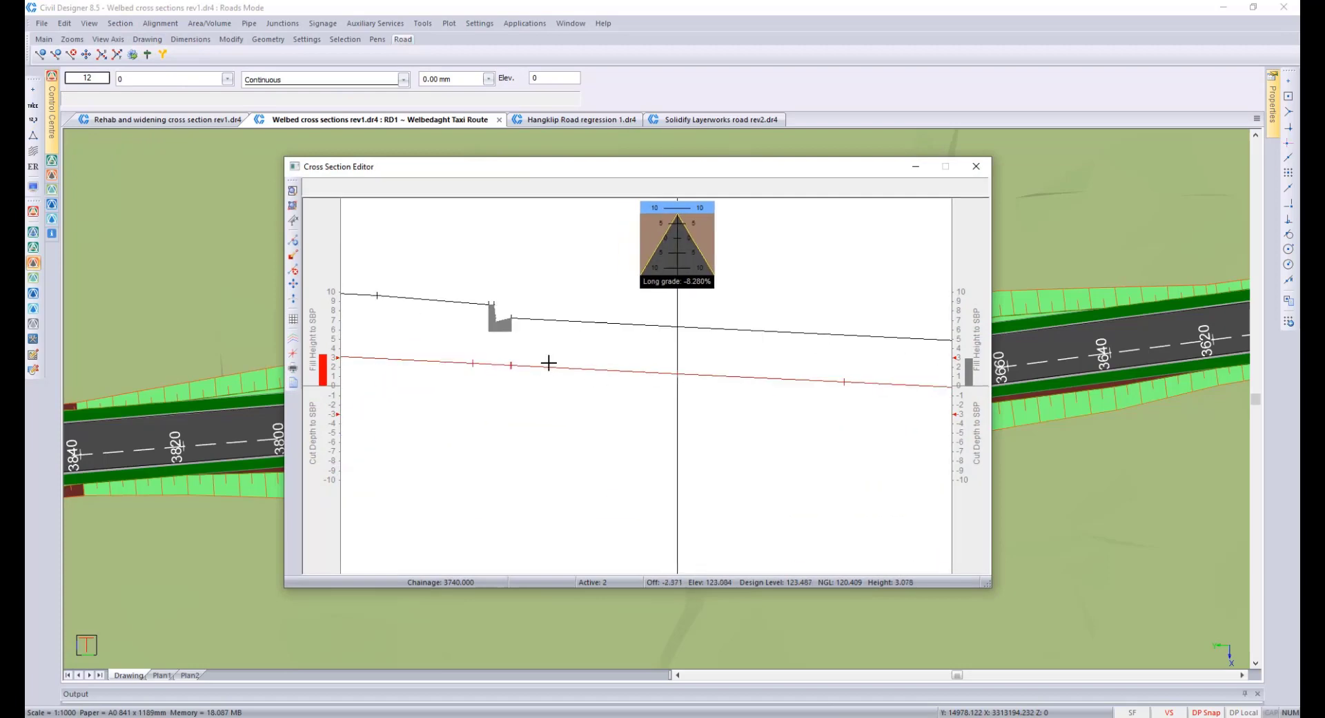
scroll(624, 396, "up", 5)
scroll(643, 391, "down", 2)
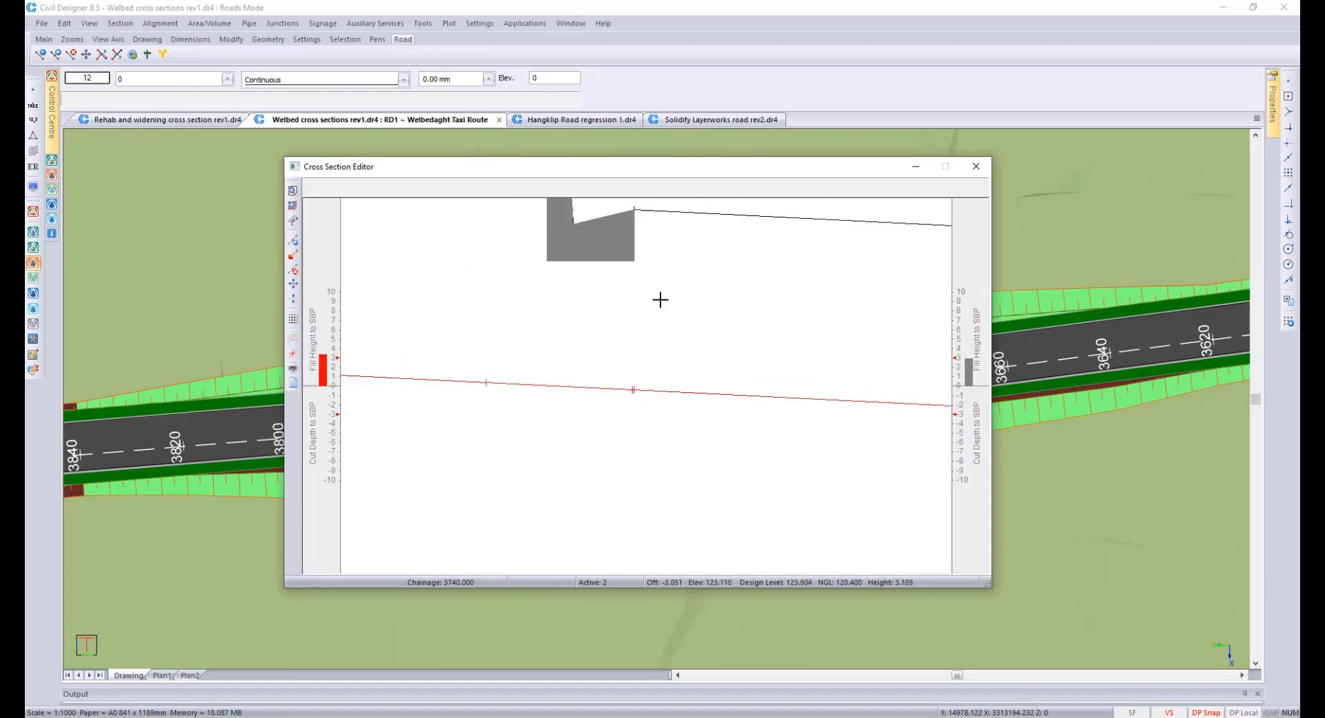
middle_click_drag(662, 341, 633, 337)
scroll(667, 405, "down", 1)
scroll(640, 384, "down", 3)
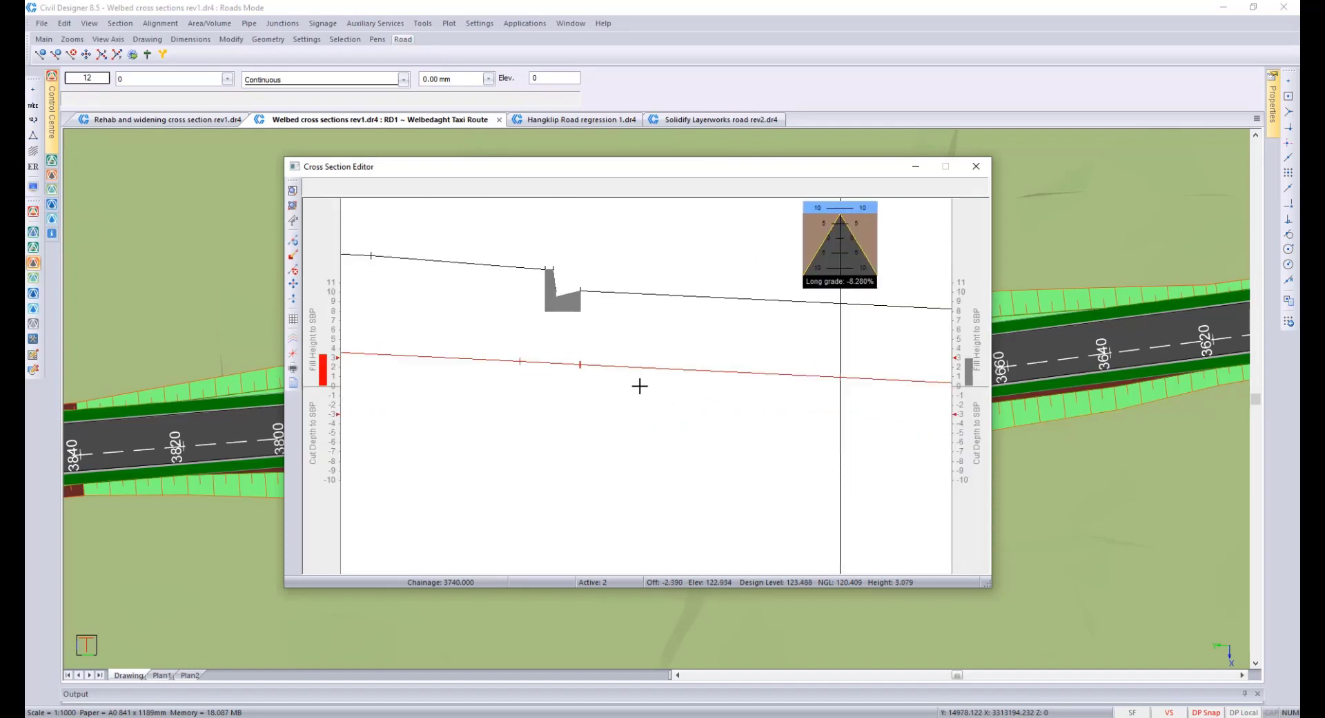
scroll(566, 371, "up", 2)
scroll(642, 383, "up", 3)
middle_click_drag(642, 384, 636, 476)
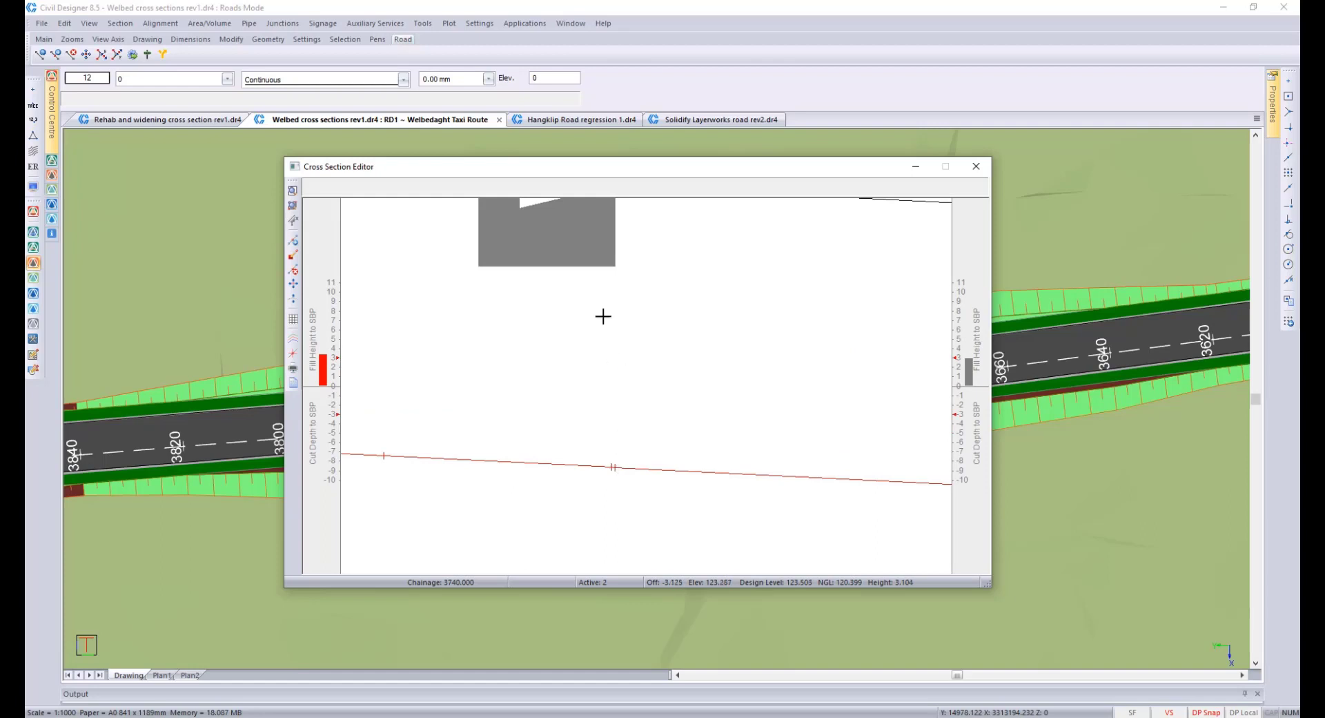
left_click(611, 469)
scroll(650, 386, "down", 8)
middle_click_drag(761, 412, 655, 436)
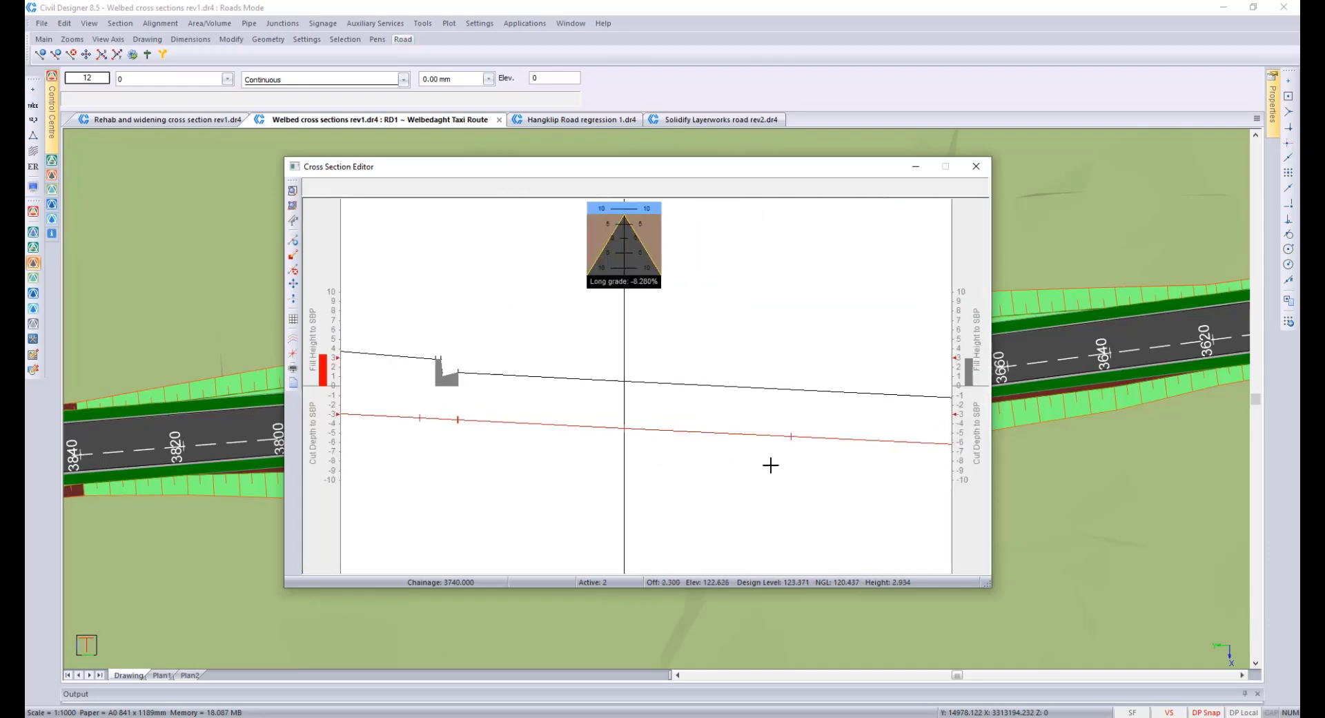
Step: Inspect the added pair of layer points at the positive offsets and close the Cross Section Editor
scroll(766, 453, "up", 10)
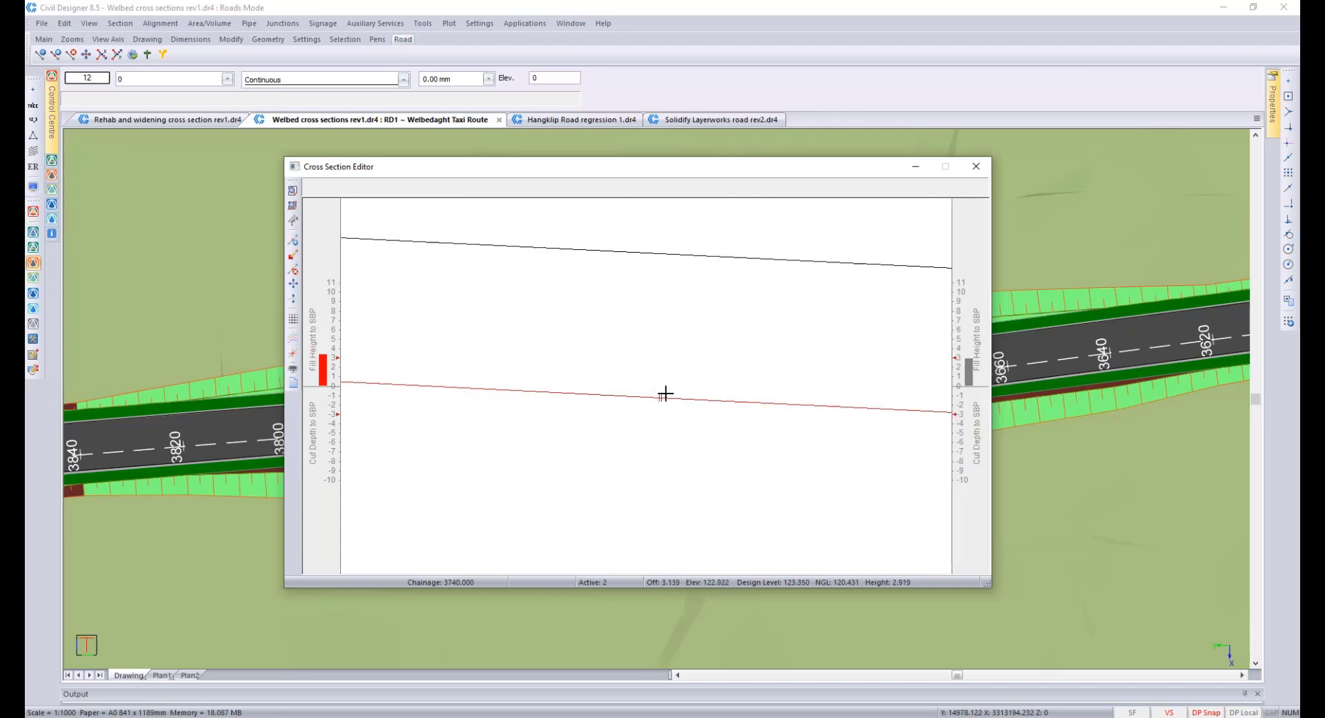
middle_click_drag(645, 397, 659, 434)
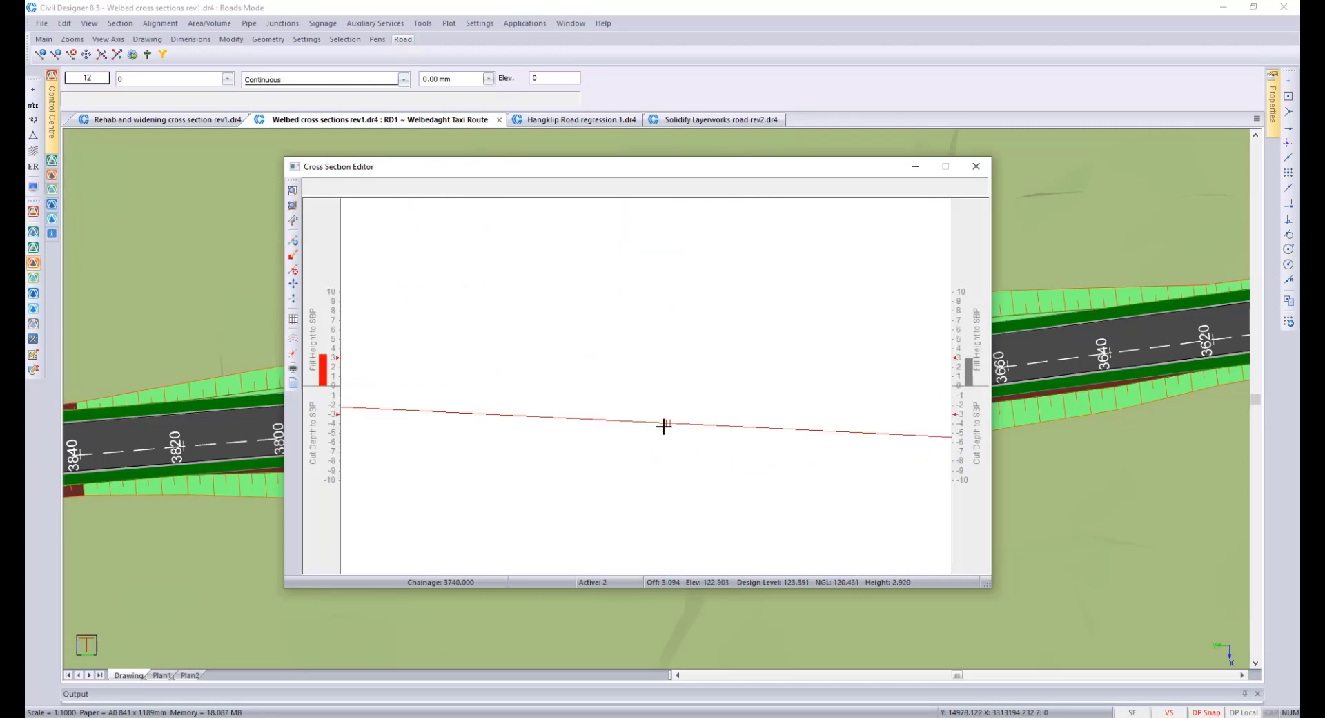
scroll(675, 391, "down", 5)
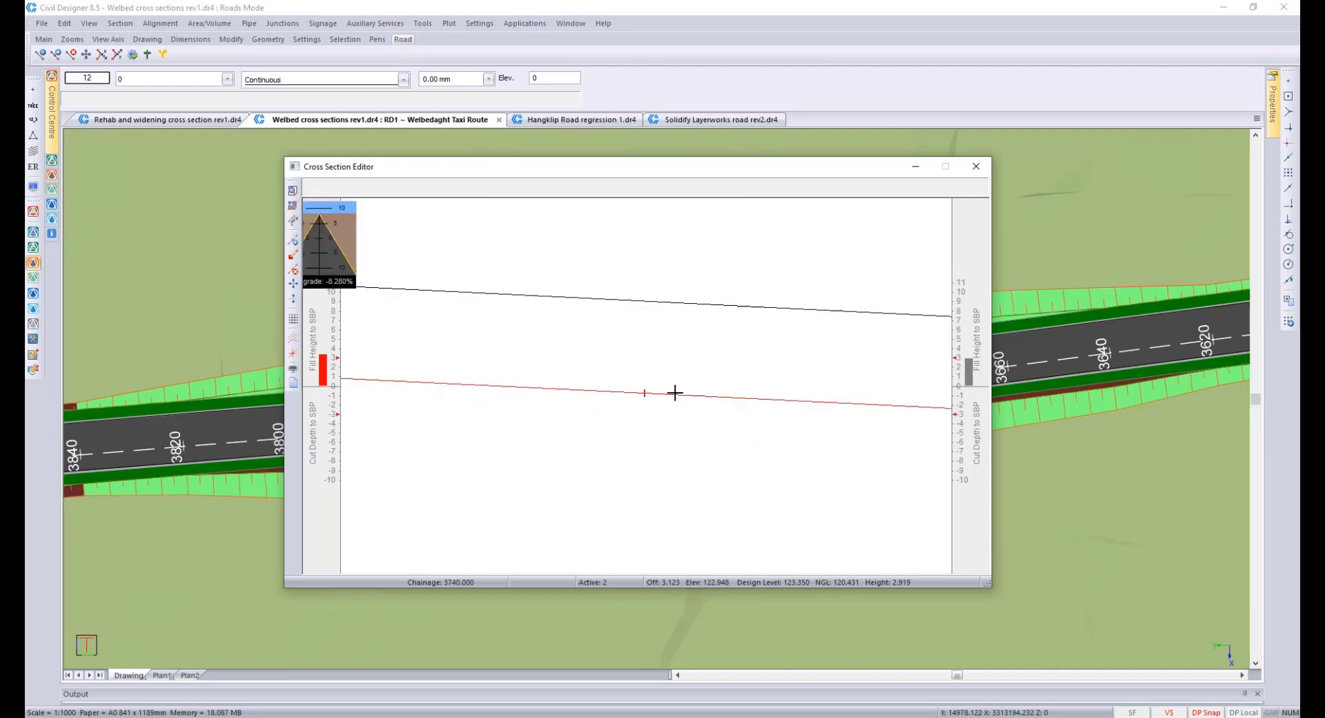
middle_click_drag(705, 405, 731, 417)
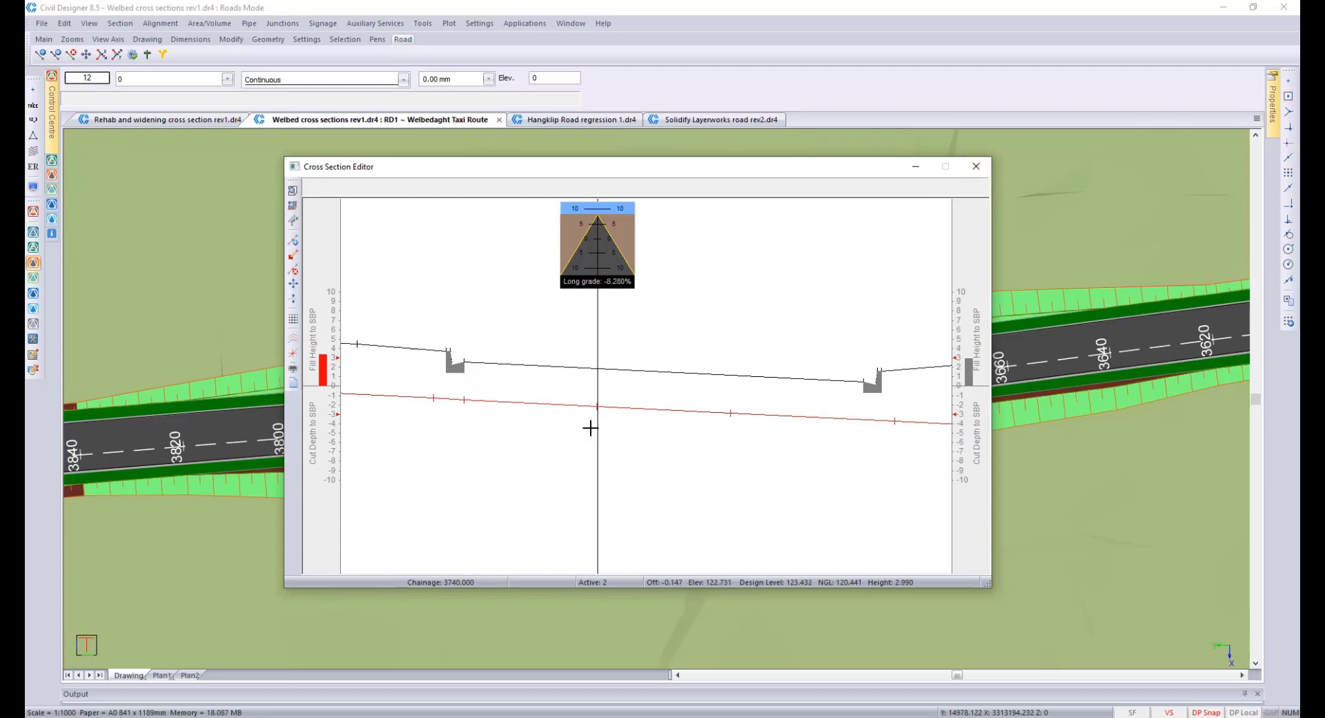
left_click(976, 167)
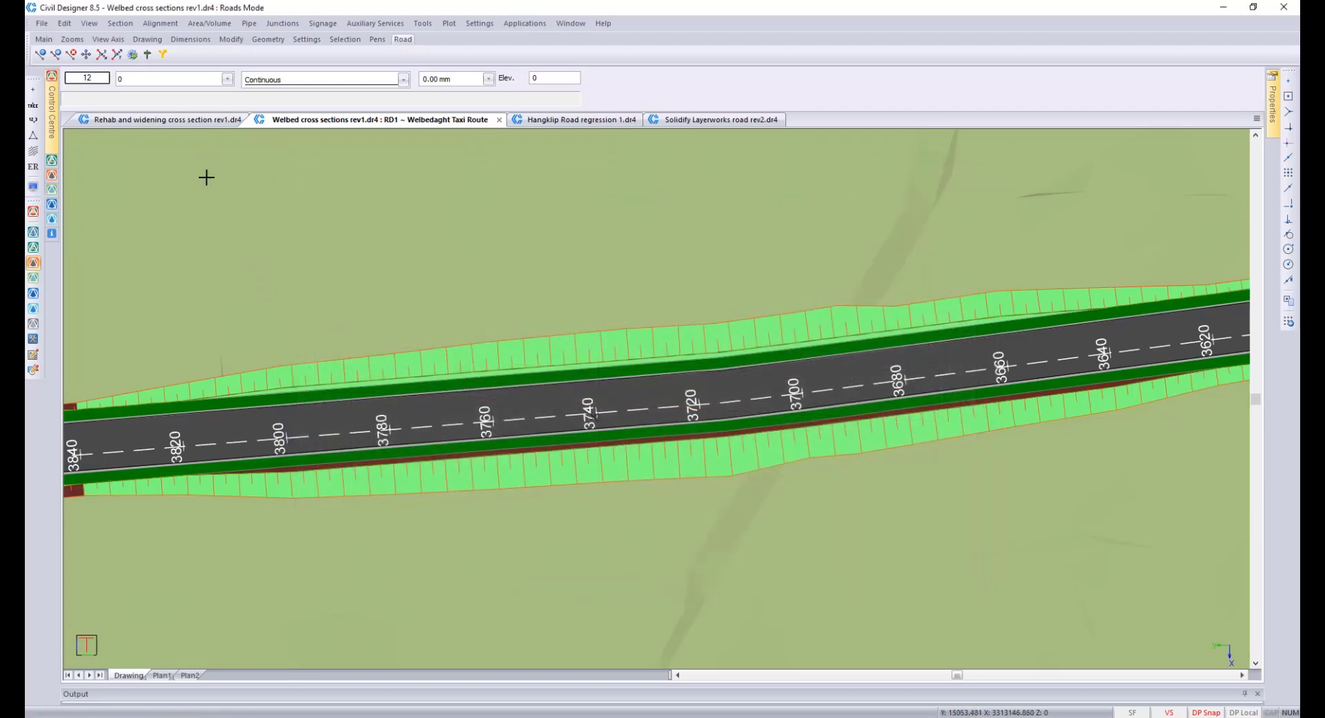
Step: Start an Absolute Change on Layer 6 125 C4 over the whole chainage range, with offset limits of -3.105 and 3.105
left_click(122, 23)
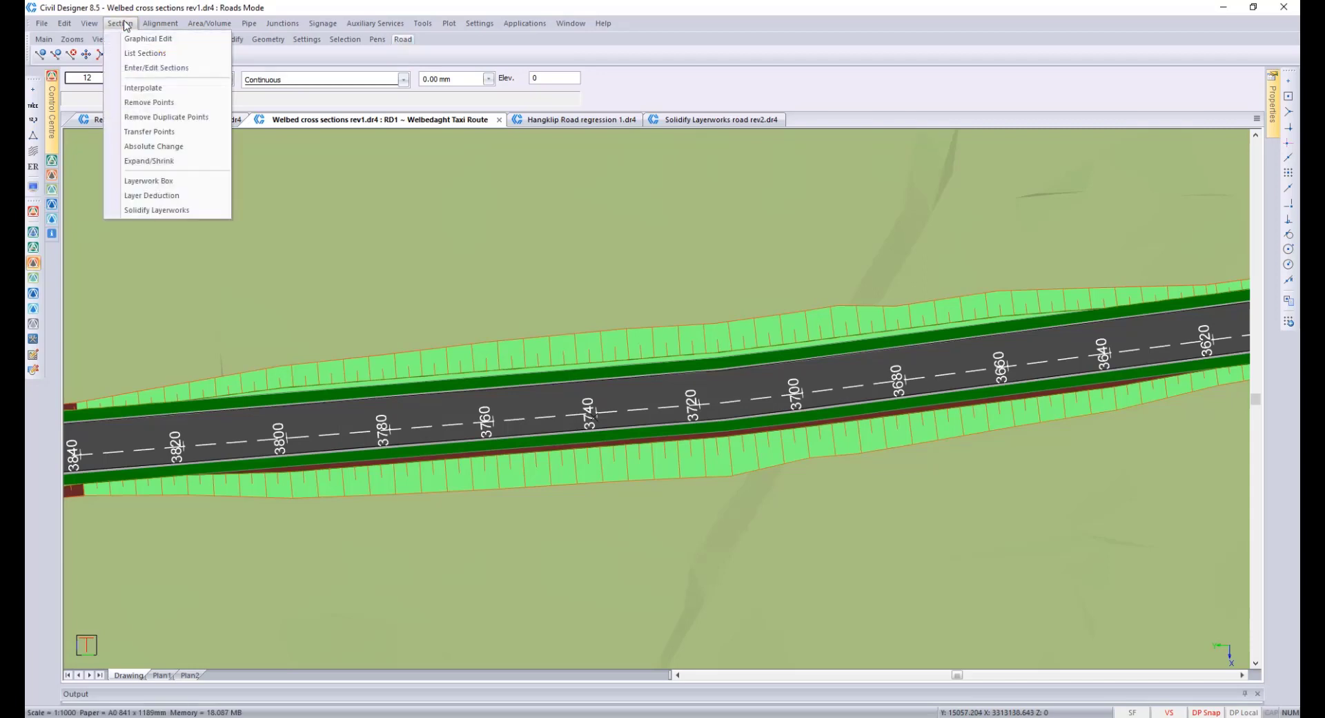
left_click(153, 146)
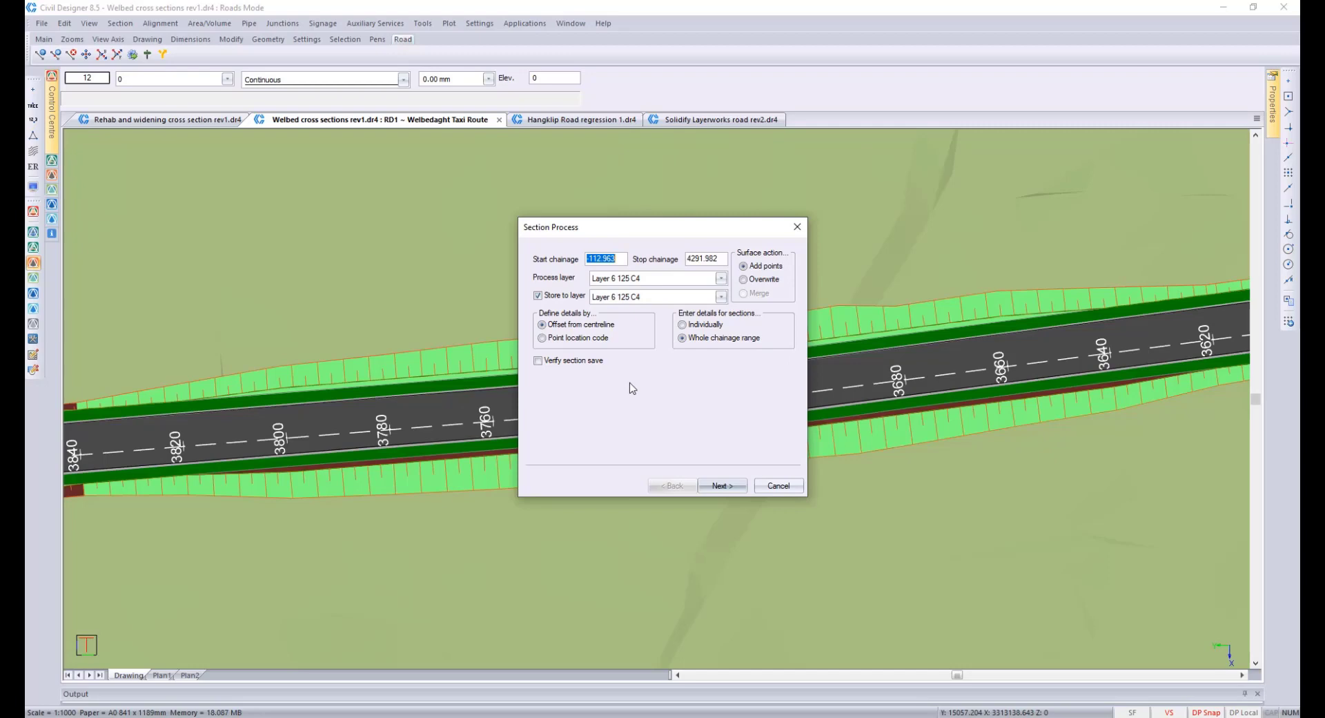
left_click(722, 485)
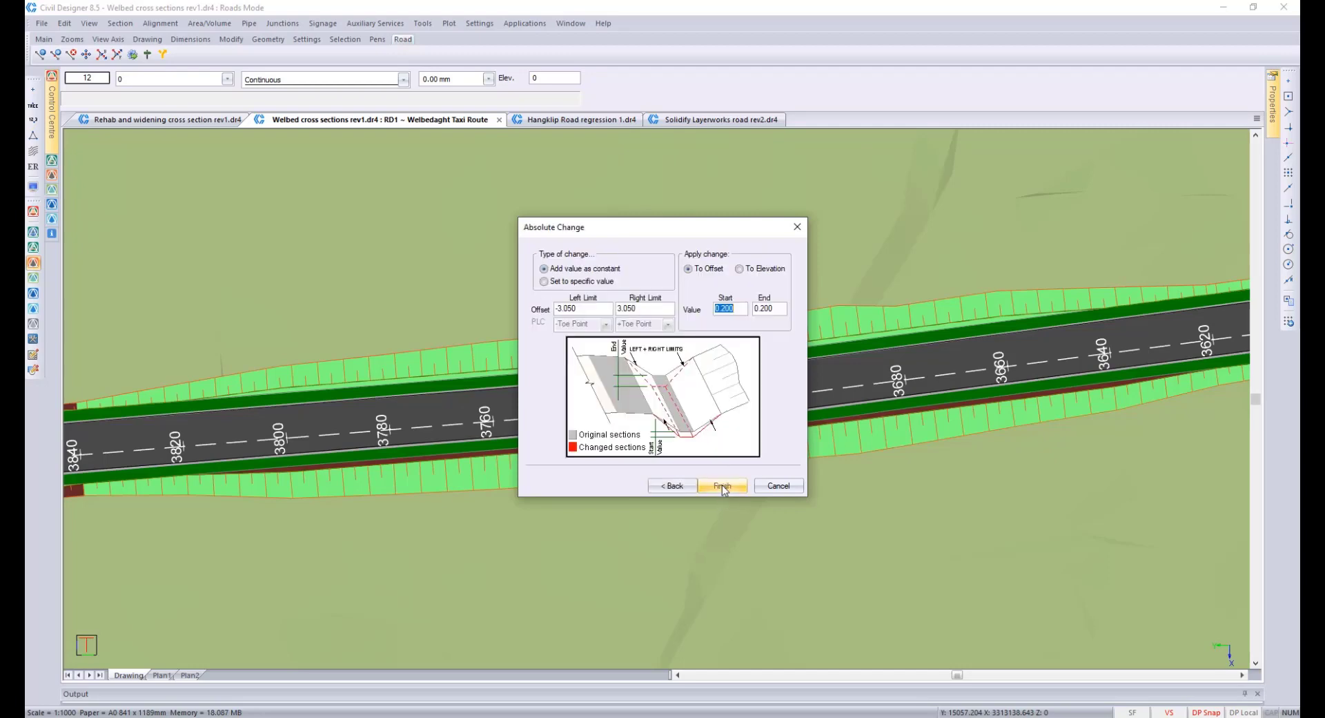
left_click_drag(595, 308, 493, 324)
key("Delete")
type("-3.105")
key("Tab")
type("3")
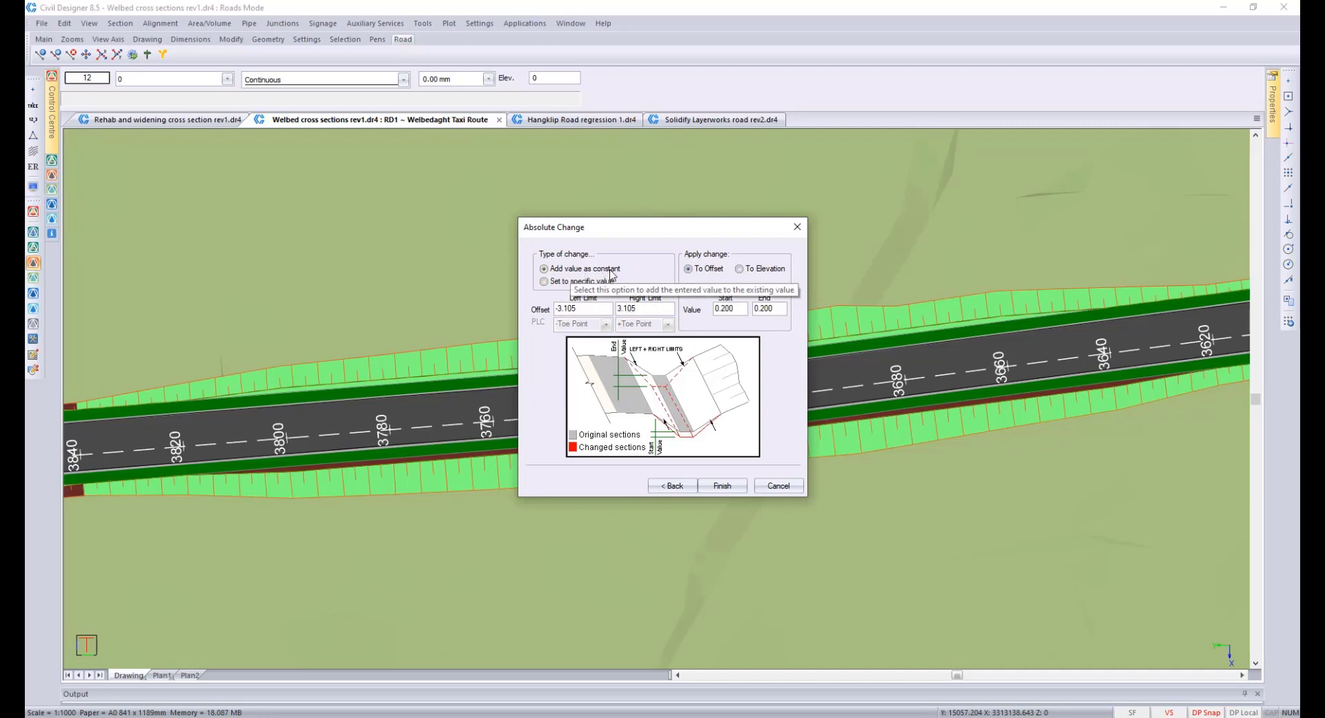
Step: Apply the constant change of 0.200 to elevation and run the process
left_click(753, 272)
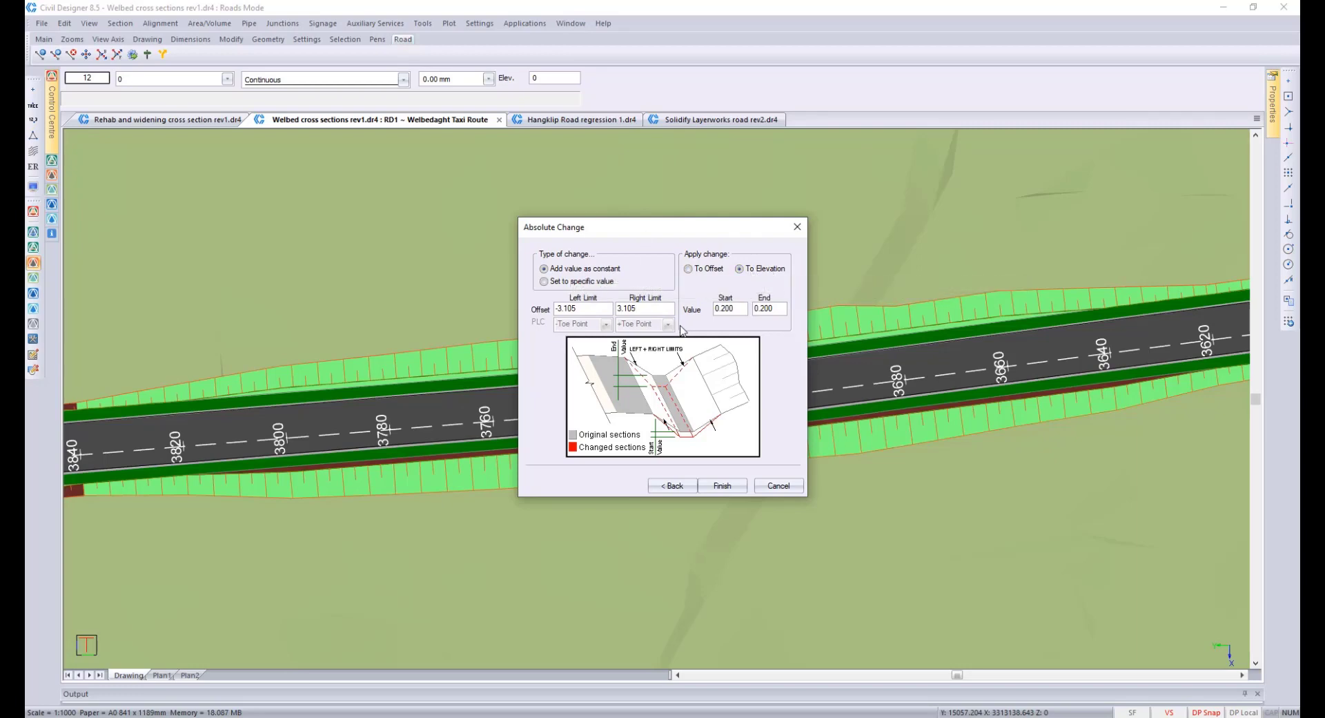
left_click(740, 312)
left_click(722, 486)
left_click(765, 435)
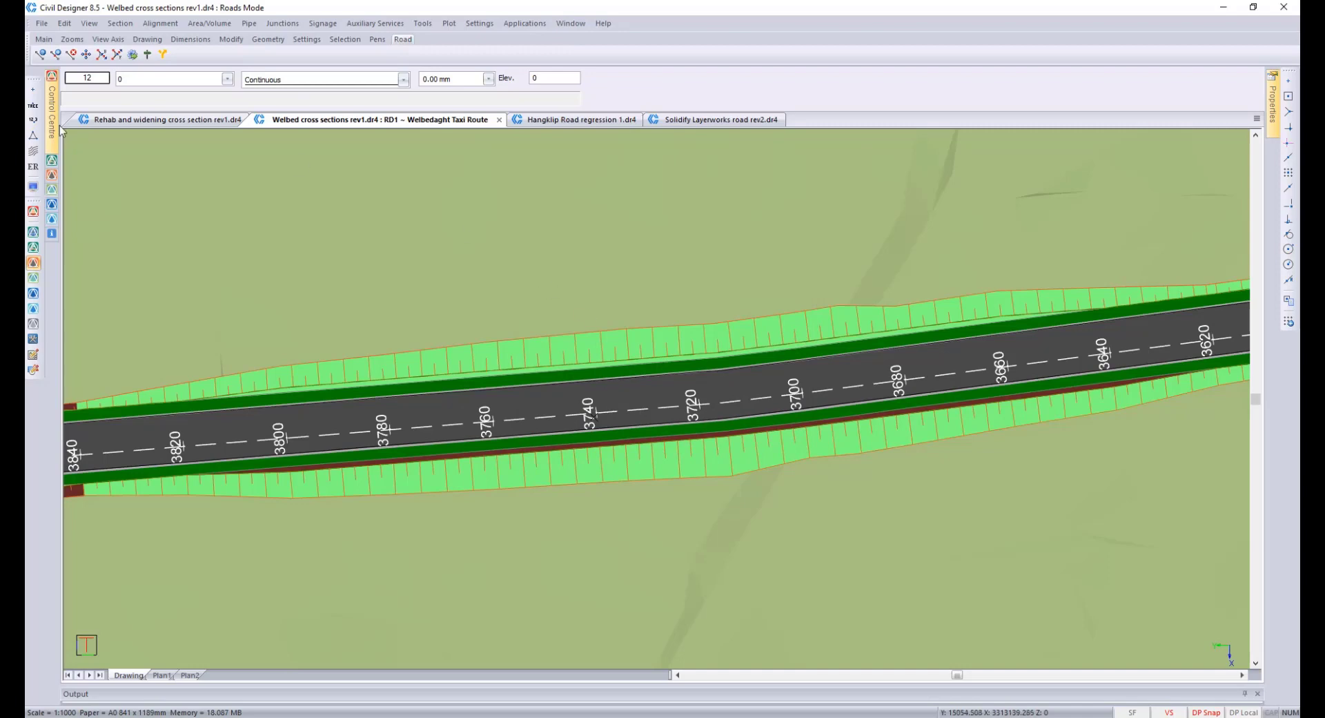
Step: Reopen the section at chainage 3740 and examine the steps in the layer line on both sides of the centreline
left_click(120, 23)
left_click(138, 35)
left_click(592, 398)
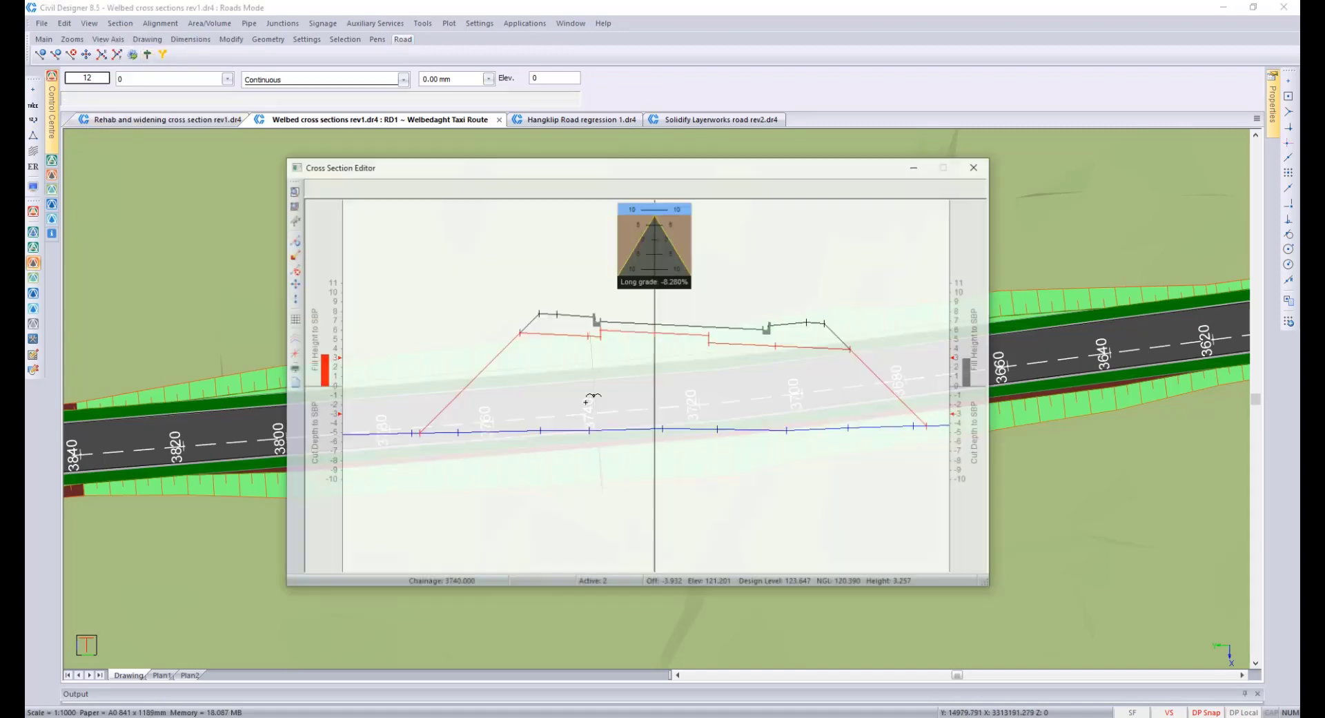
scroll(633, 377, "up", 2)
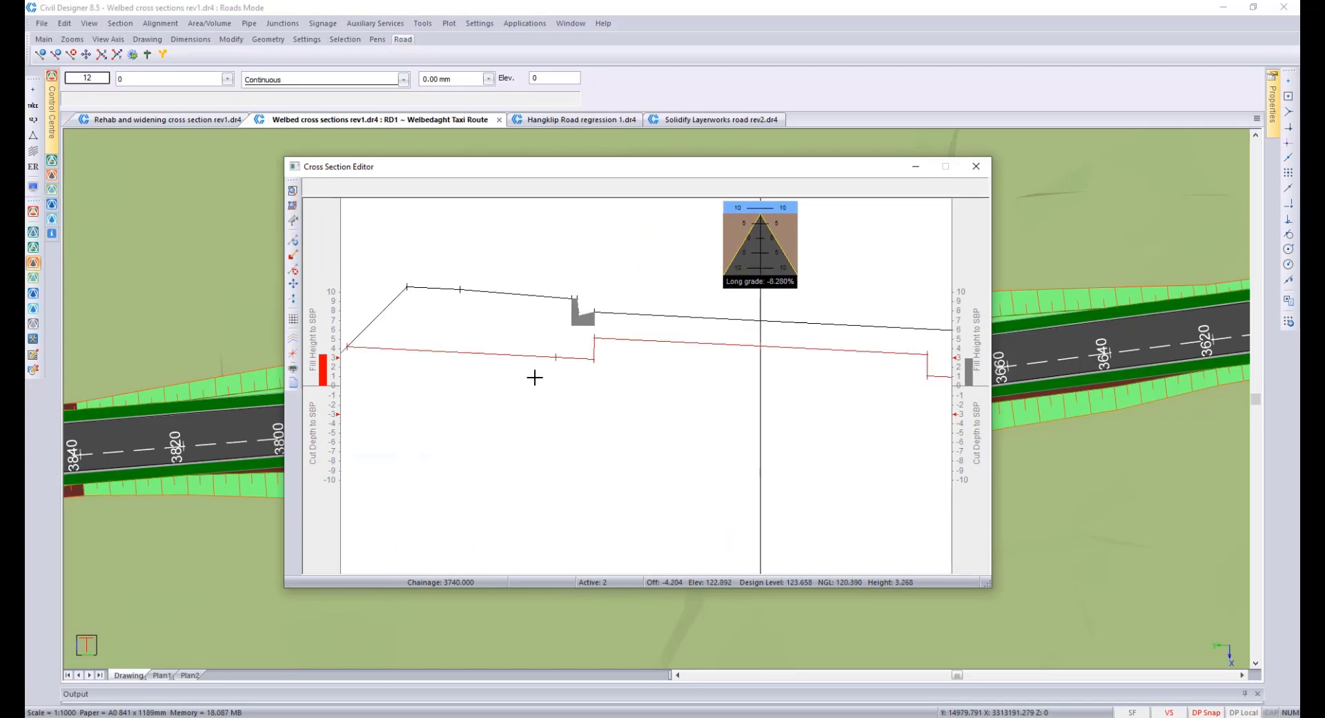
middle_click_drag(535, 379, 709, 456)
middle_click_drag(801, 462, 716, 465)
scroll(674, 477, "down", 1)
middle_click_drag(642, 401, 879, 412)
scroll(630, 411, "up", 2)
middle_click_drag(642, 401, 624, 431)
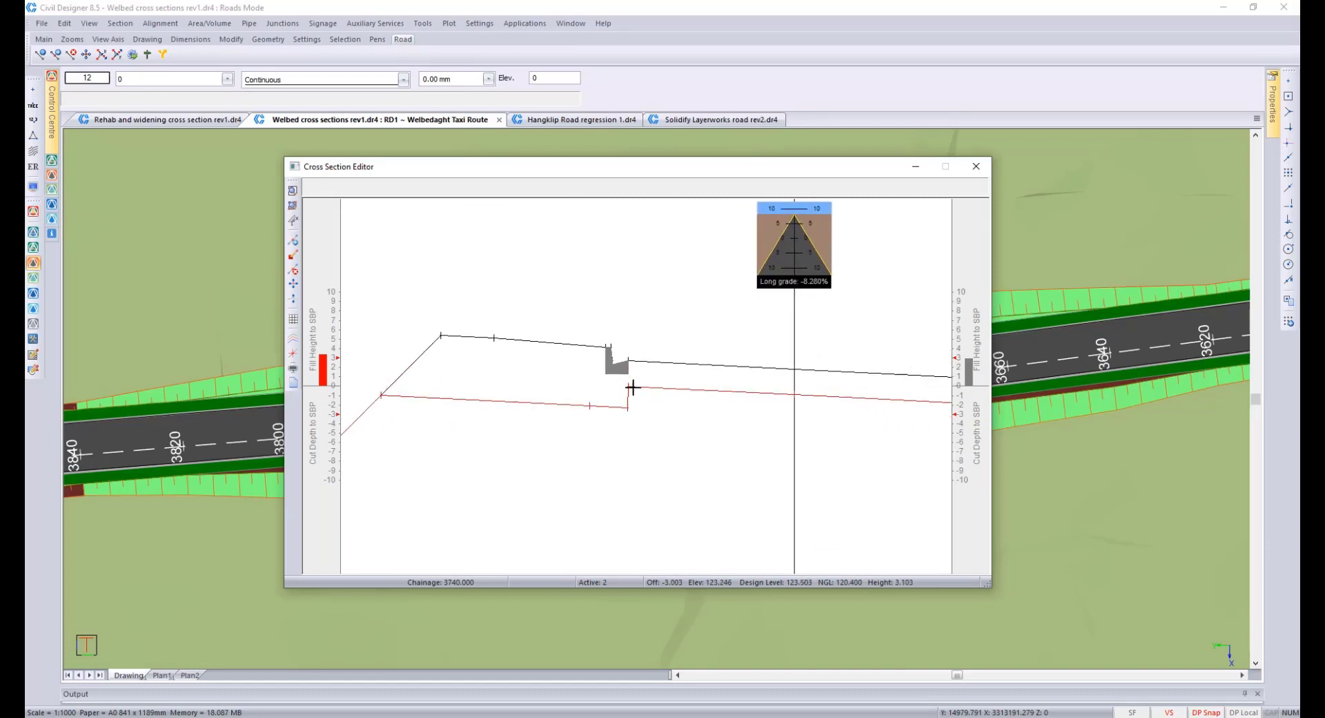
scroll(657, 415, "down", 3)
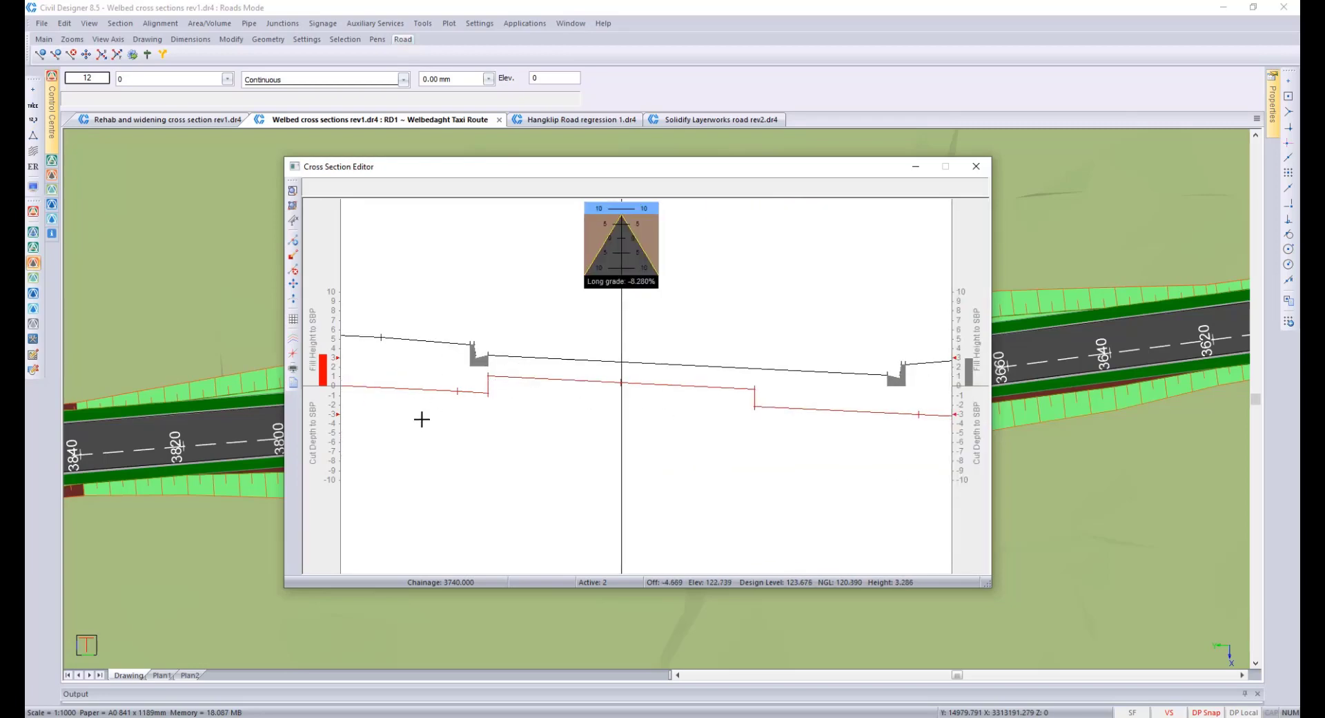
middle_click_drag(416, 332, 464, 330)
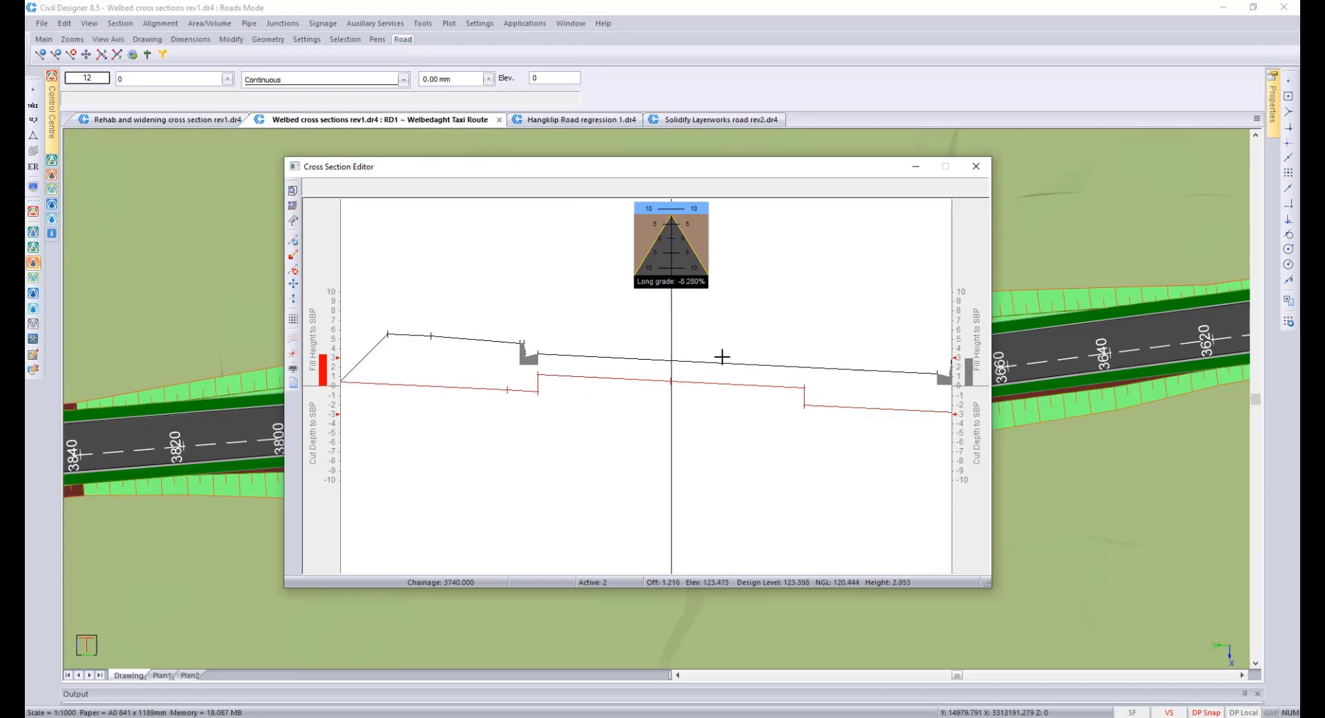
scroll(637, 390, "down", 2)
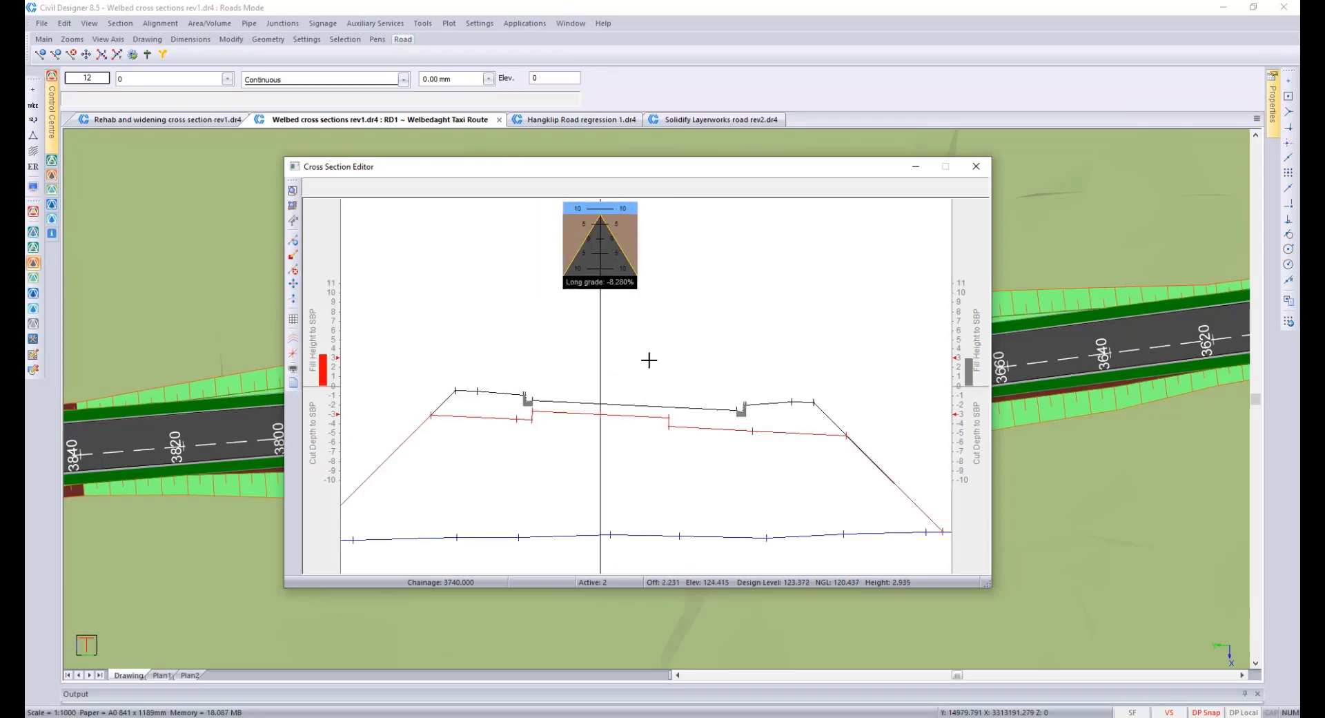
Step: Go to chainage -100, examine the stepped layer line in that section and close the Cross Section Editor
key("g")
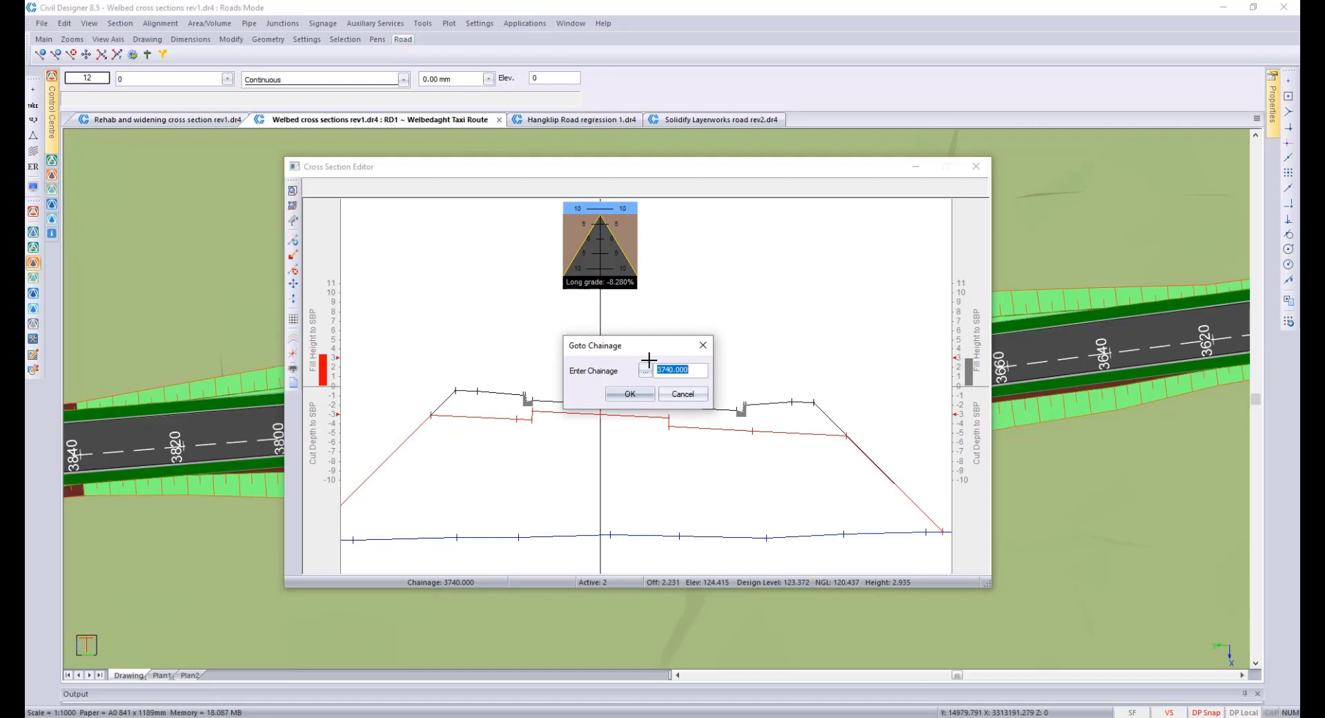
type("-100")
key("Return")
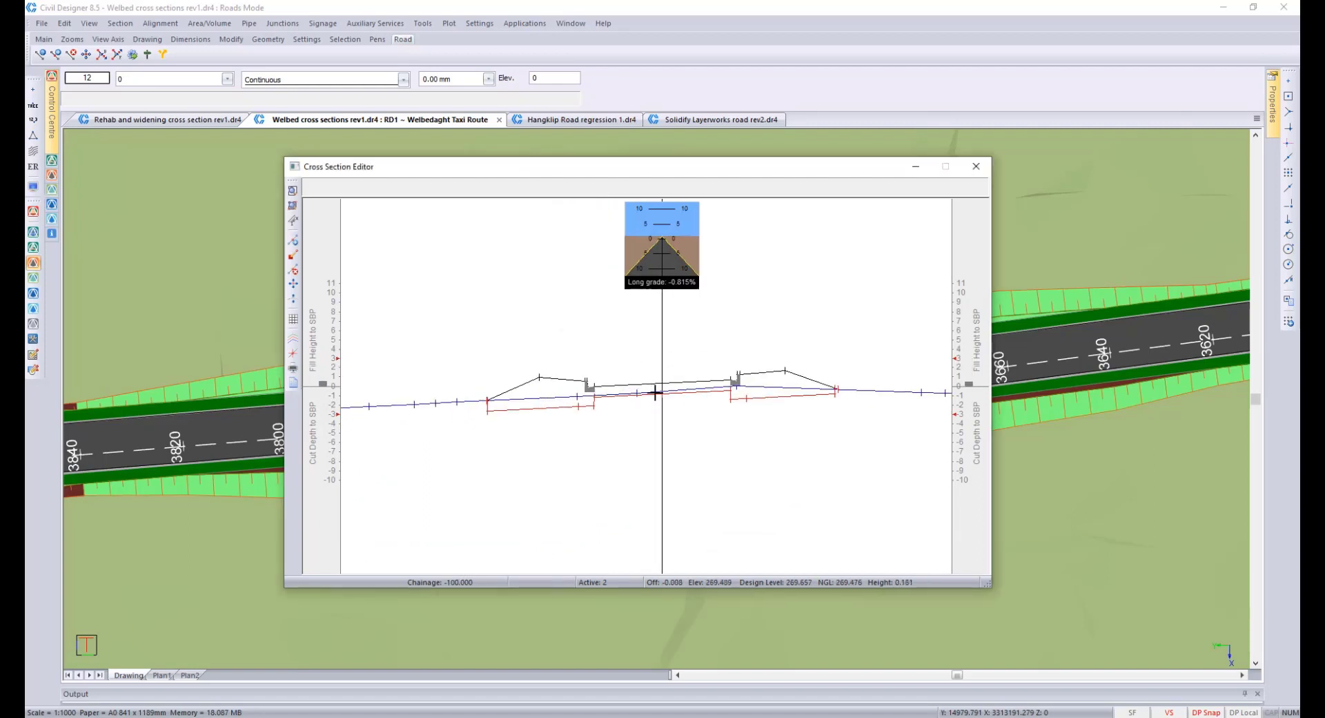
scroll(653, 393, "up", 1)
middle_click_drag(674, 369, 637, 384)
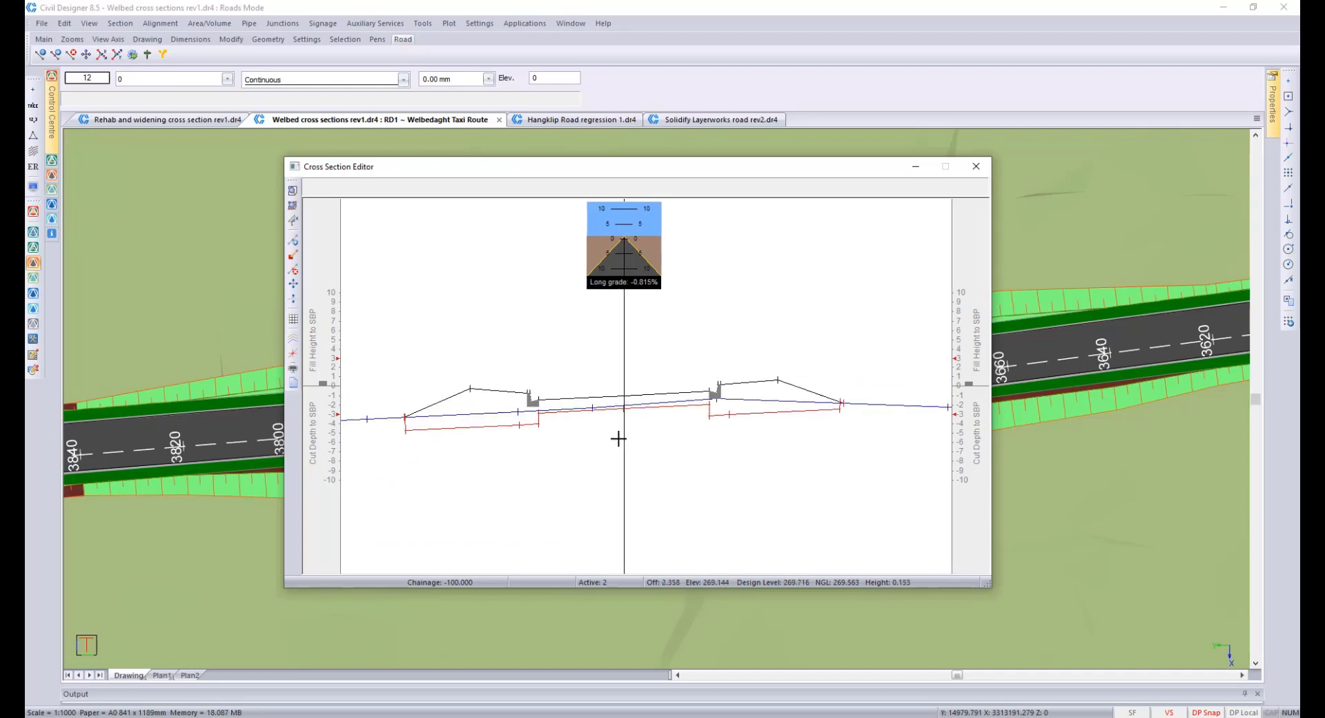
middle_click_drag(396, 431, 419, 433)
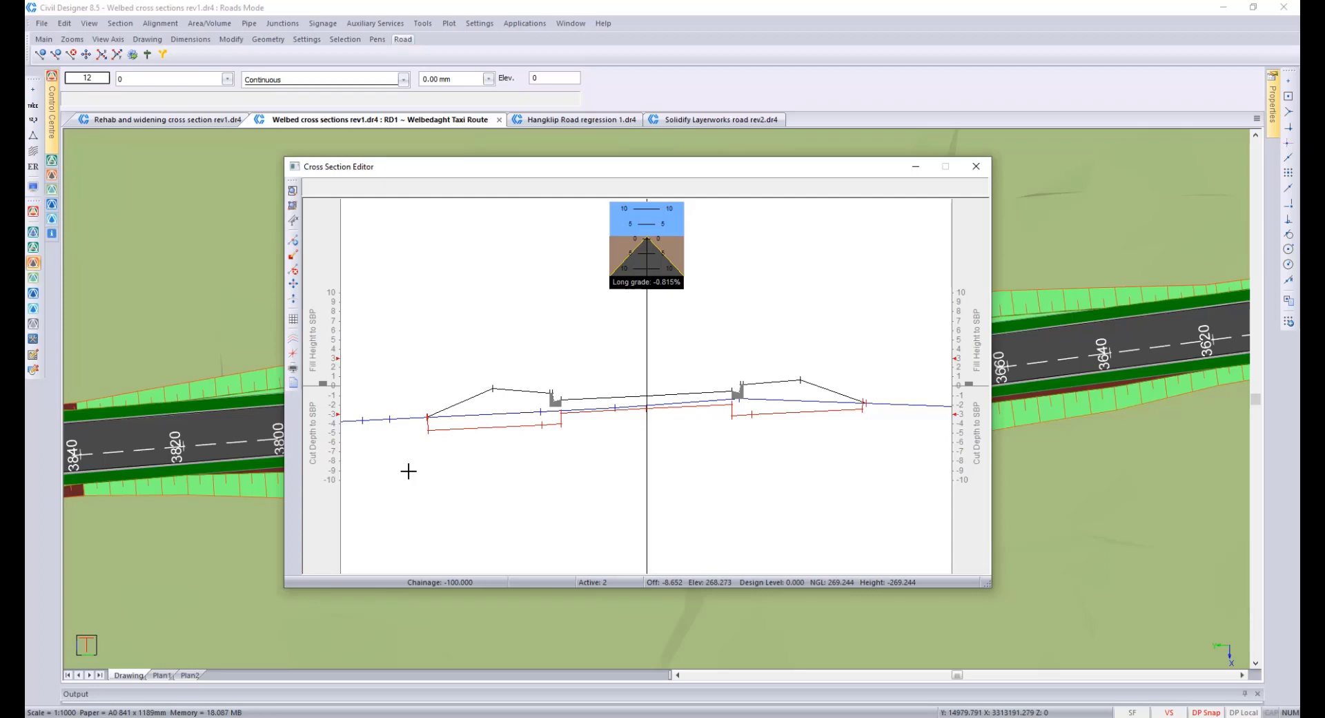
middle_click_drag(408, 470, 428, 490)
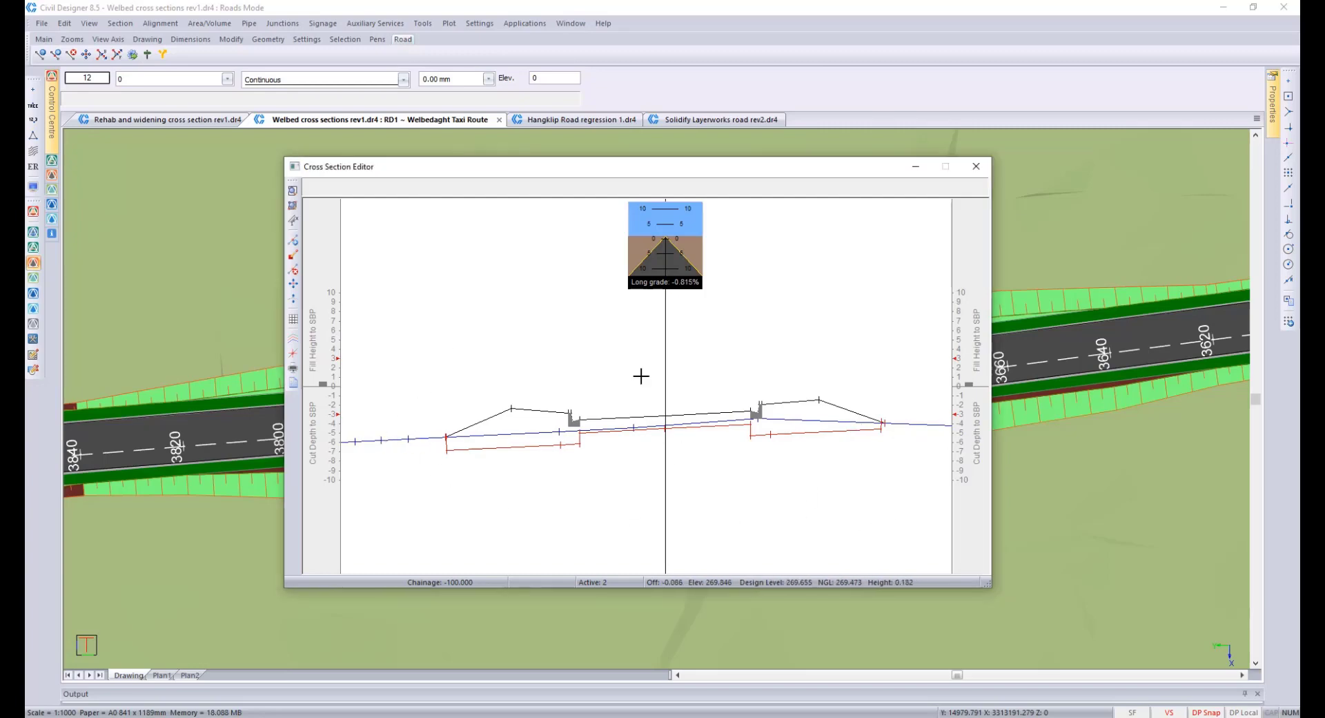
left_click(976, 167)
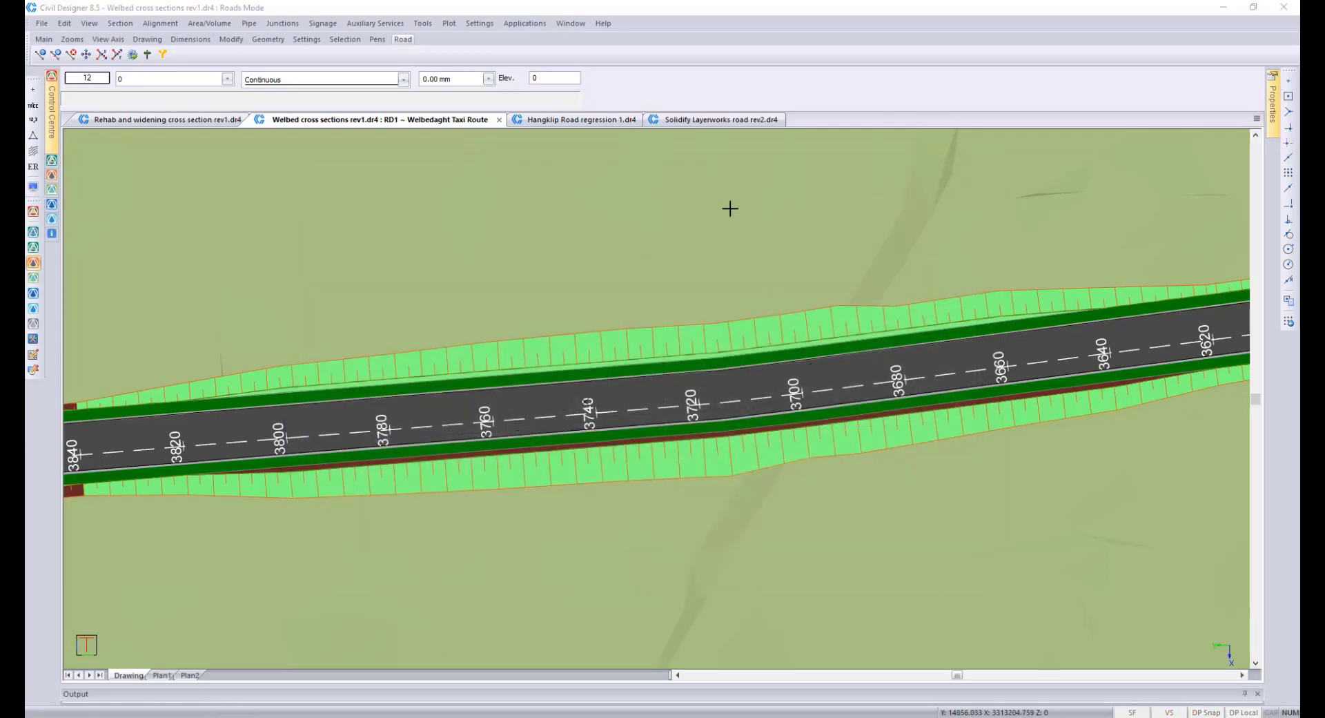
Step: Switch to the Solidify Layerworks road rev2.dr4 drawing and open the cross section at chainage 8280 for graphical editing
left_click(706, 121)
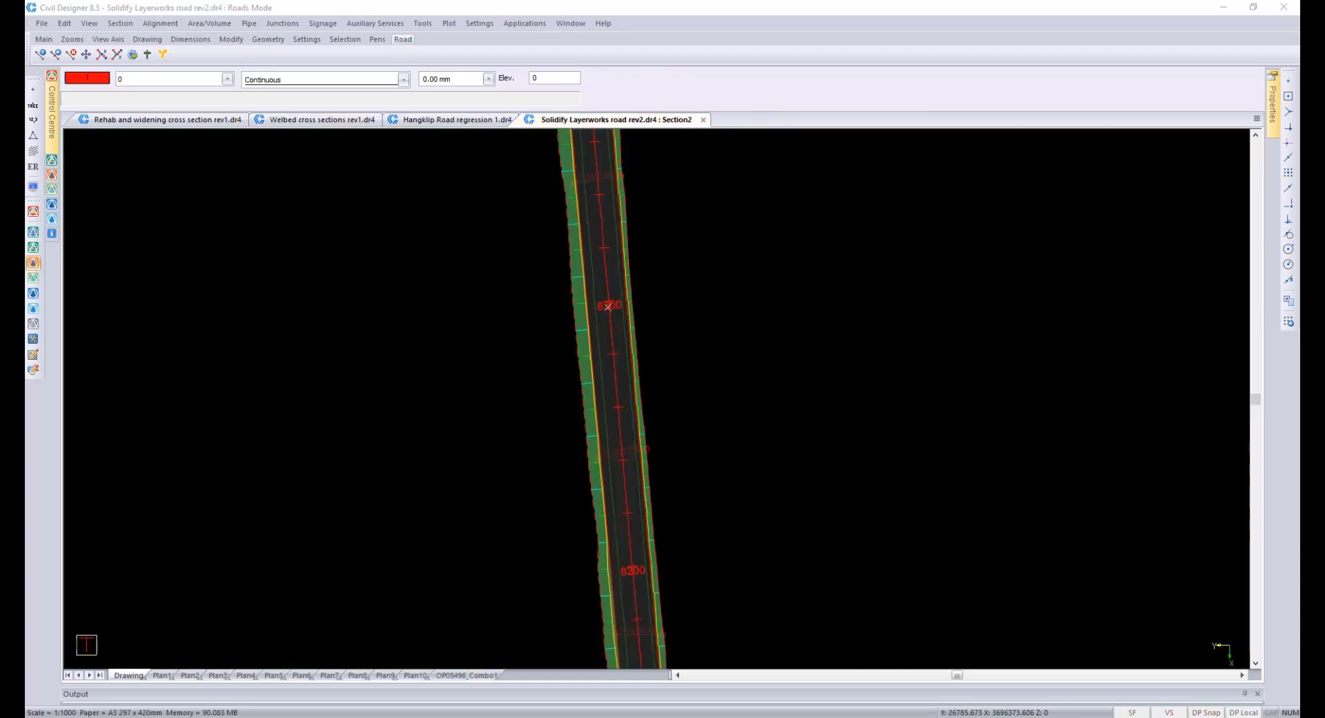
left_click(116, 24)
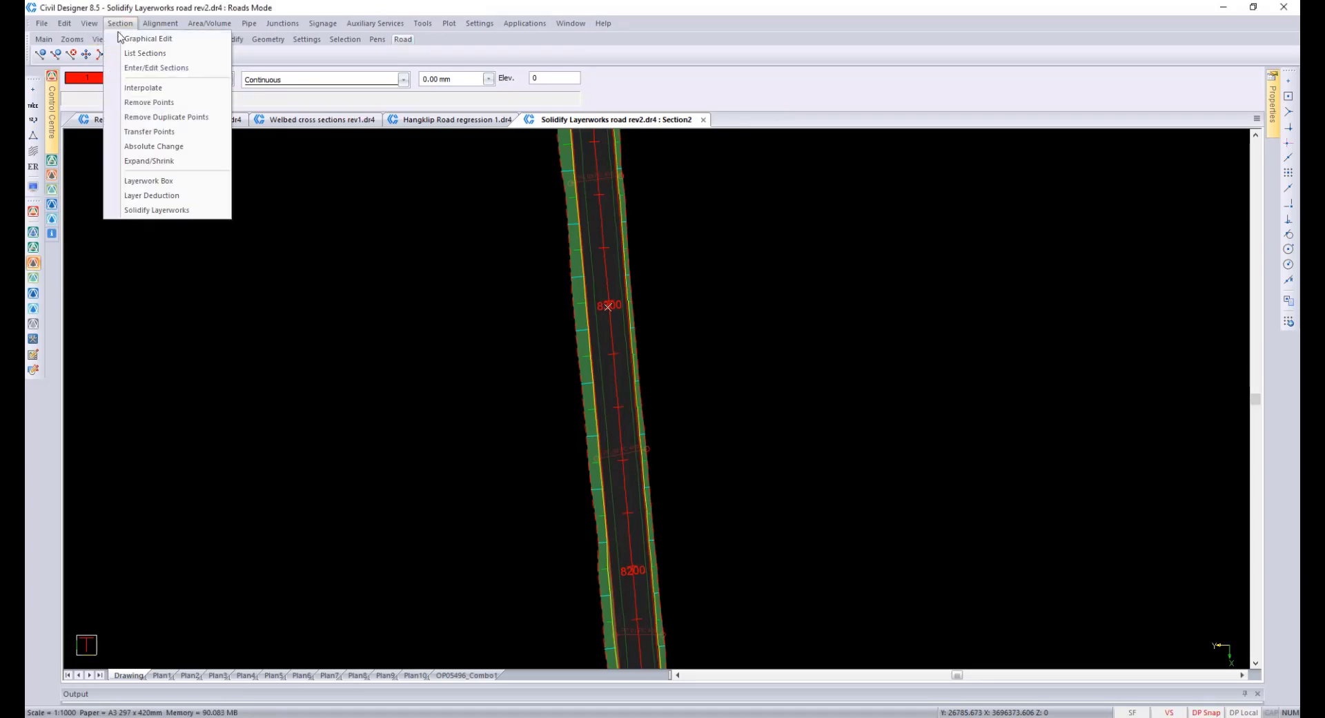
left_click(197, 211)
left_click(209, 22)
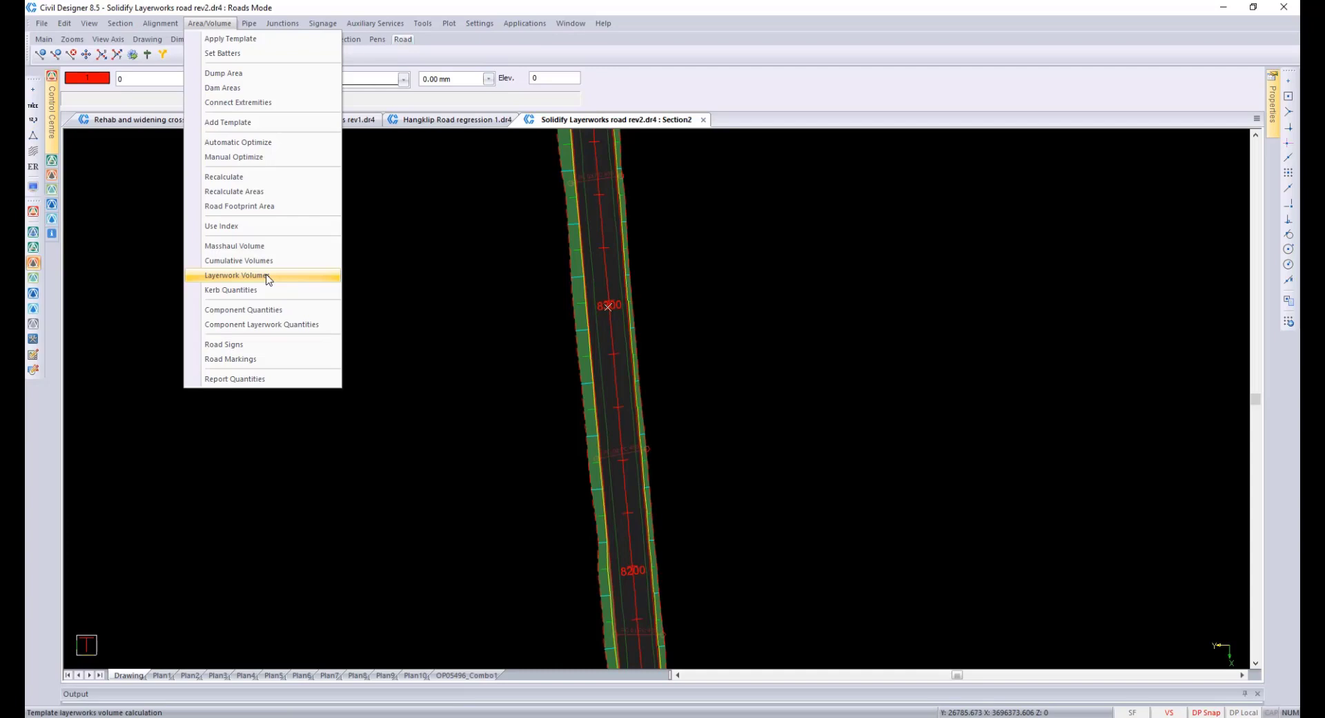
left_click(120, 23)
left_click(133, 38)
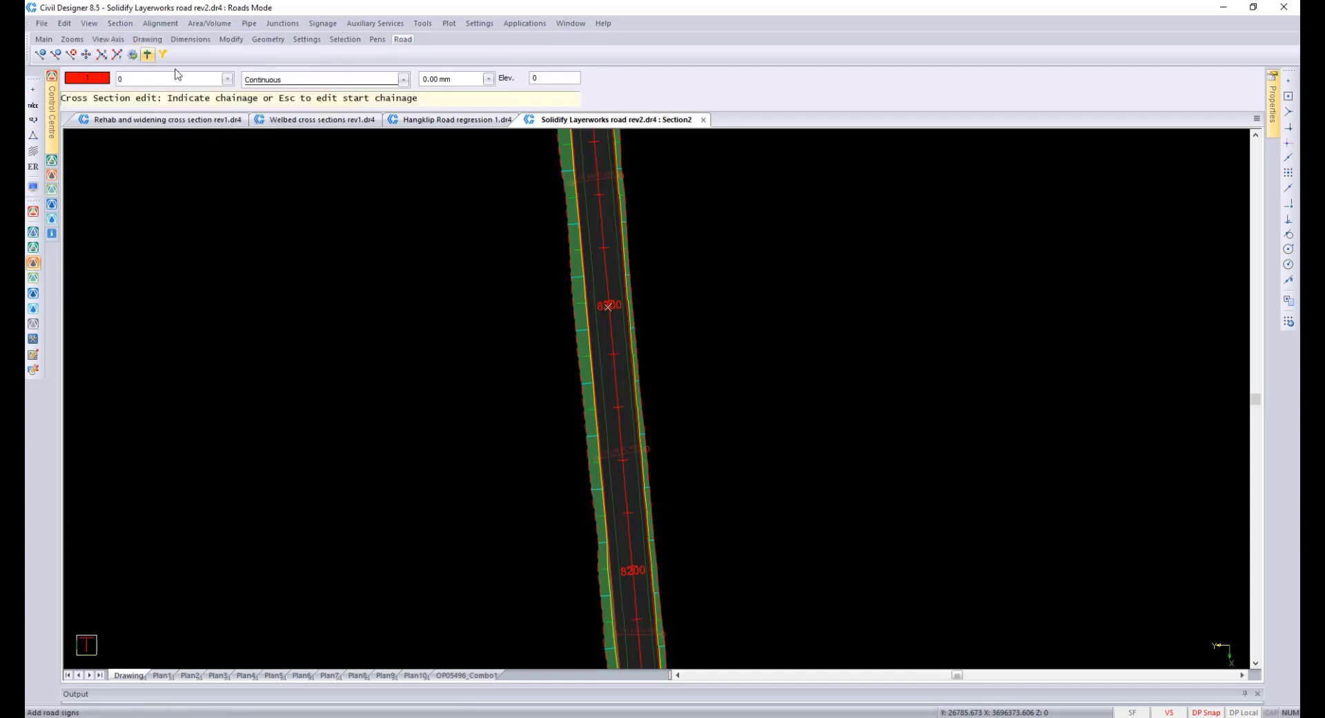
left_click(624, 359)
Step: Examine the template layerwork box and both its edges in the section at chainage 8280, and close the Cross Section Editor
scroll(682, 372, "up", 1)
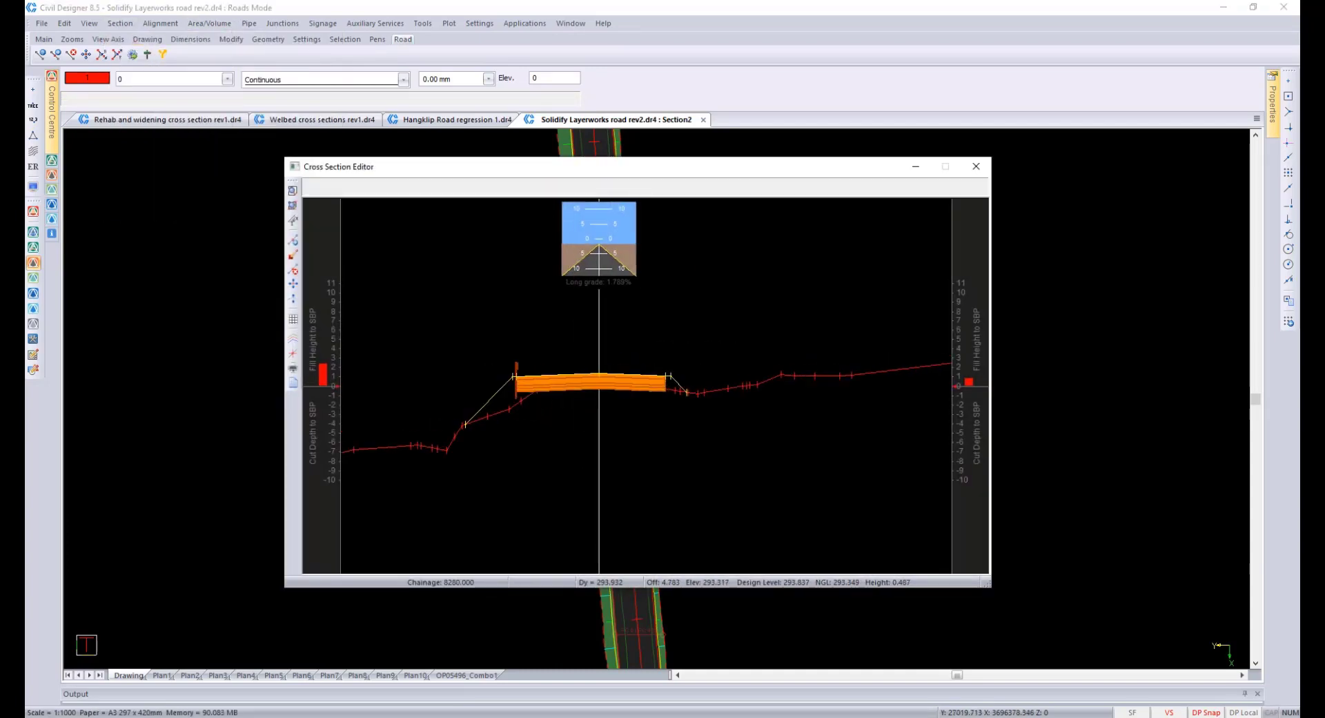
scroll(594, 384, "up", 4)
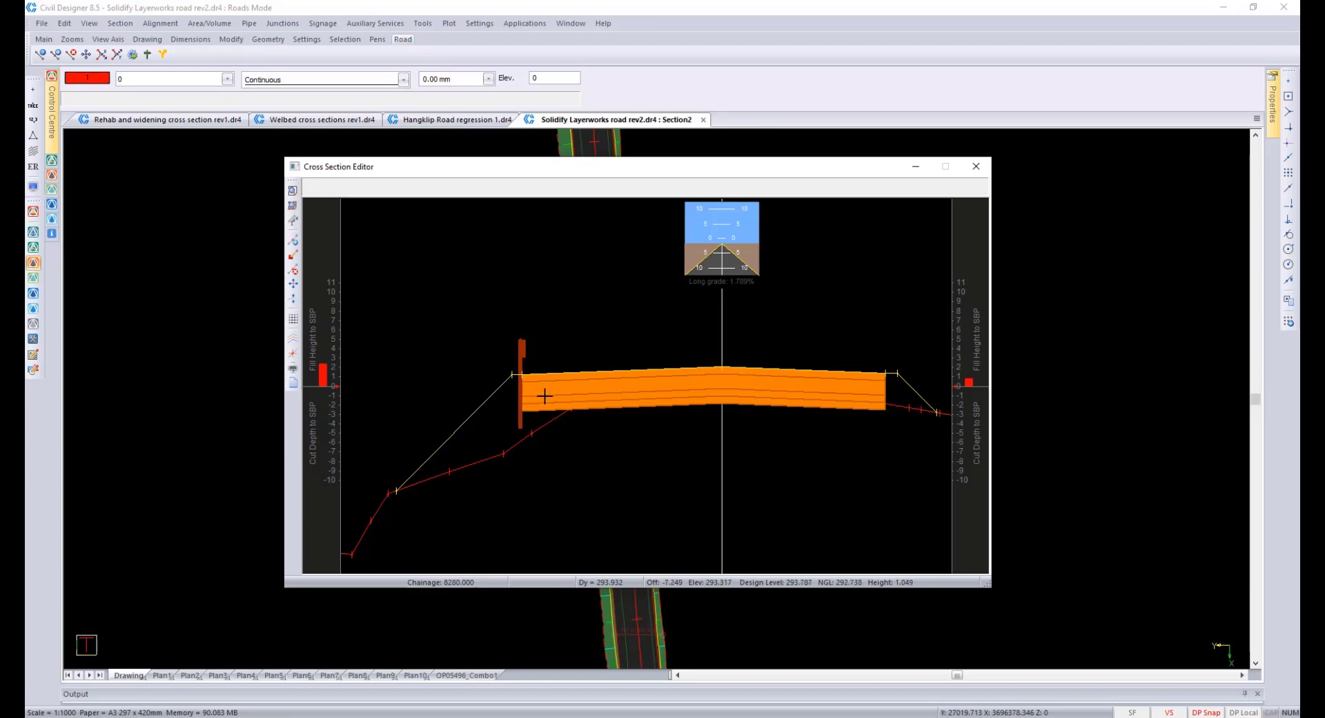
middle_click_drag(556, 390, 517, 382)
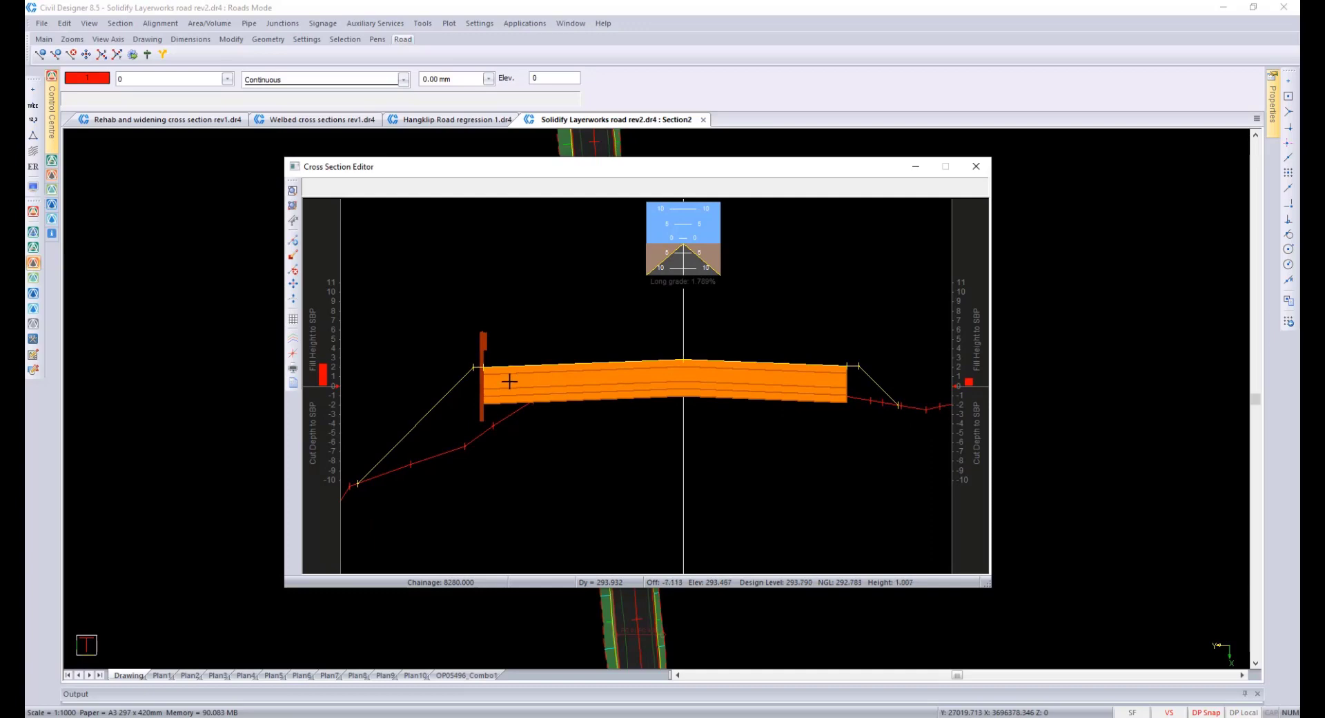
scroll(509, 382, "up", 1)
scroll(684, 384, "down", 1)
scroll(684, 385, "up", 1)
middle_click_drag(813, 390, 739, 391)
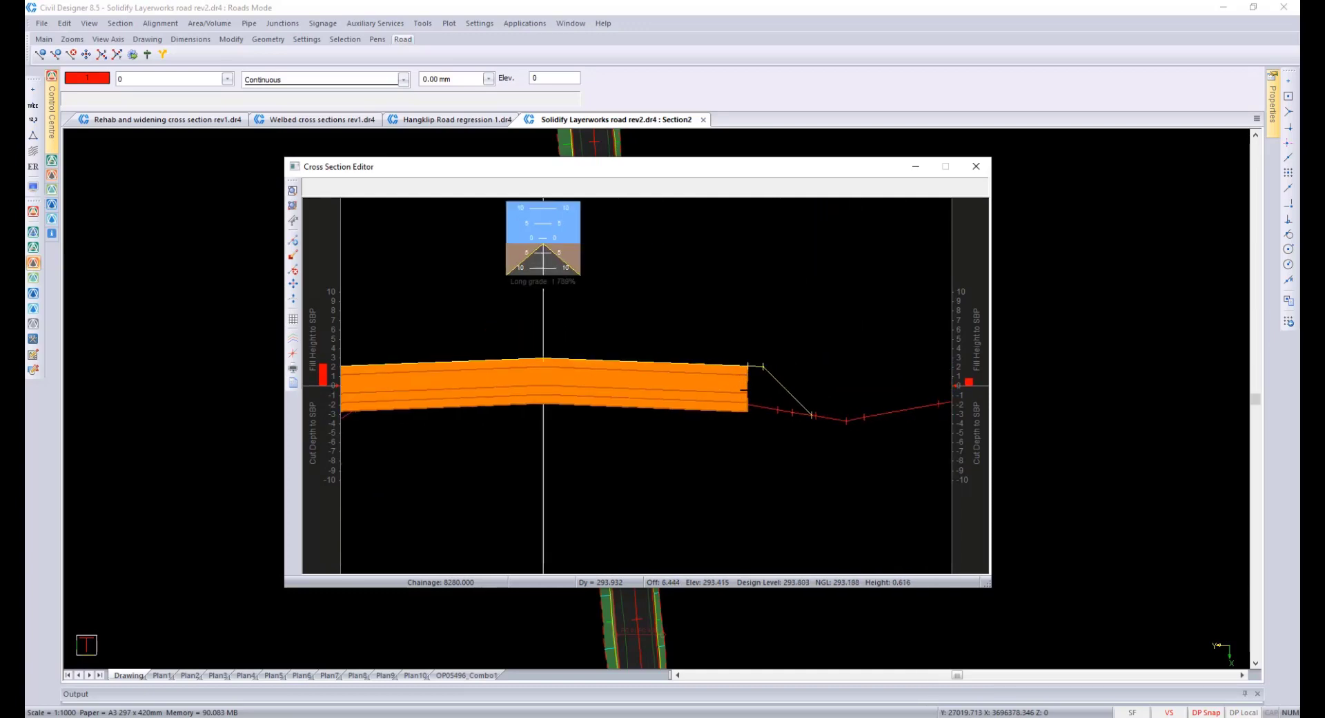
middle_click_drag(708, 404, 753, 405)
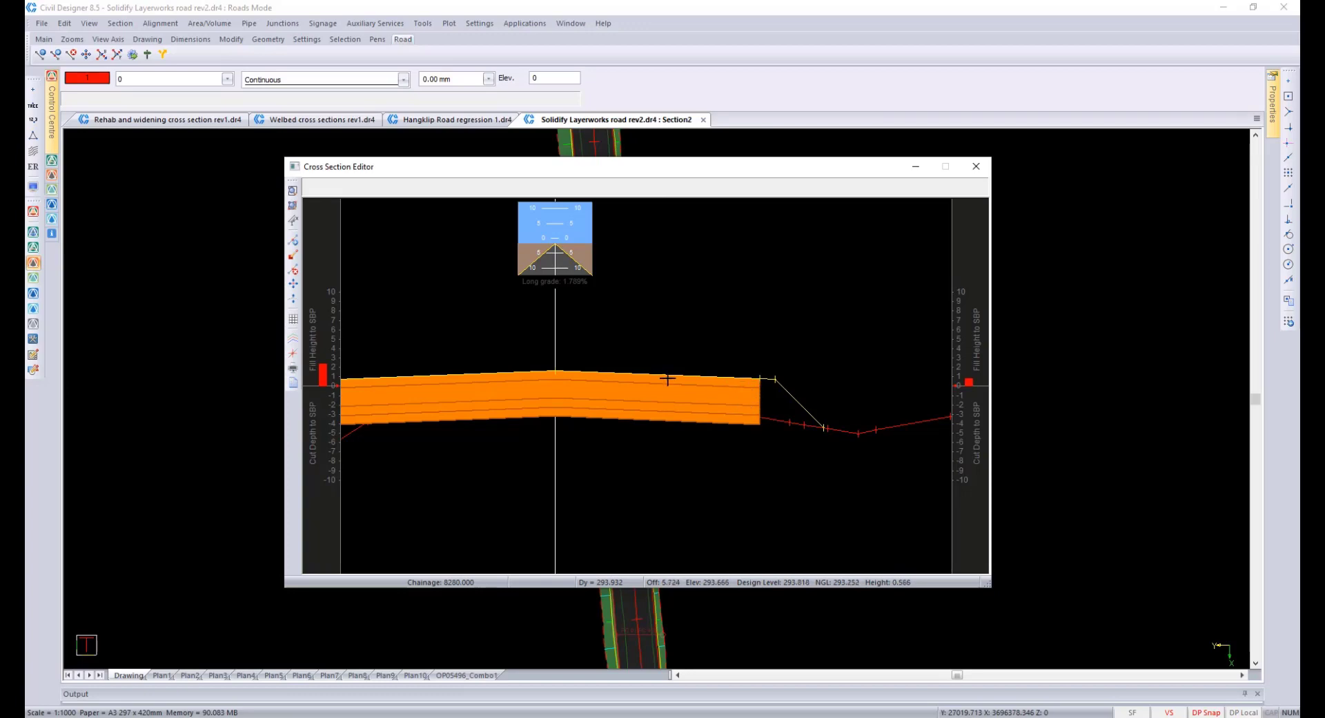
scroll(631, 366, "down", 1)
middle_click_drag(605, 362, 536, 371)
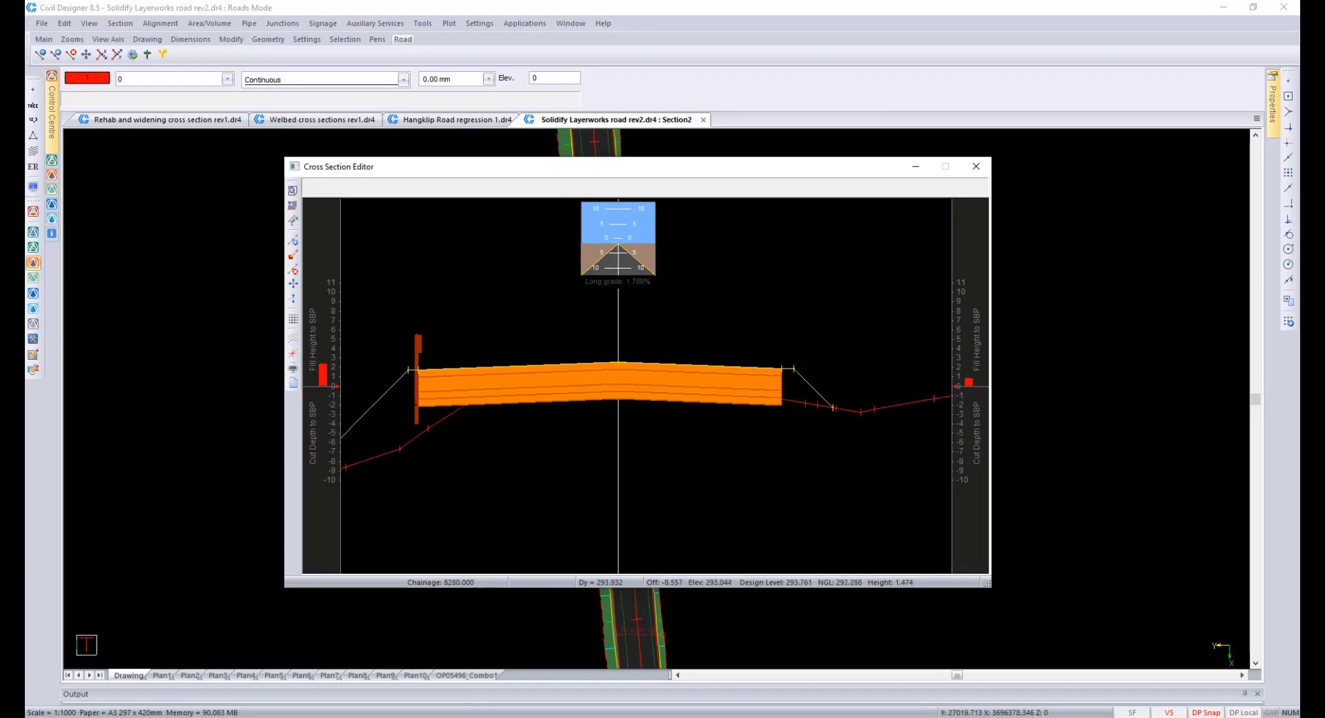
left_click(975, 167)
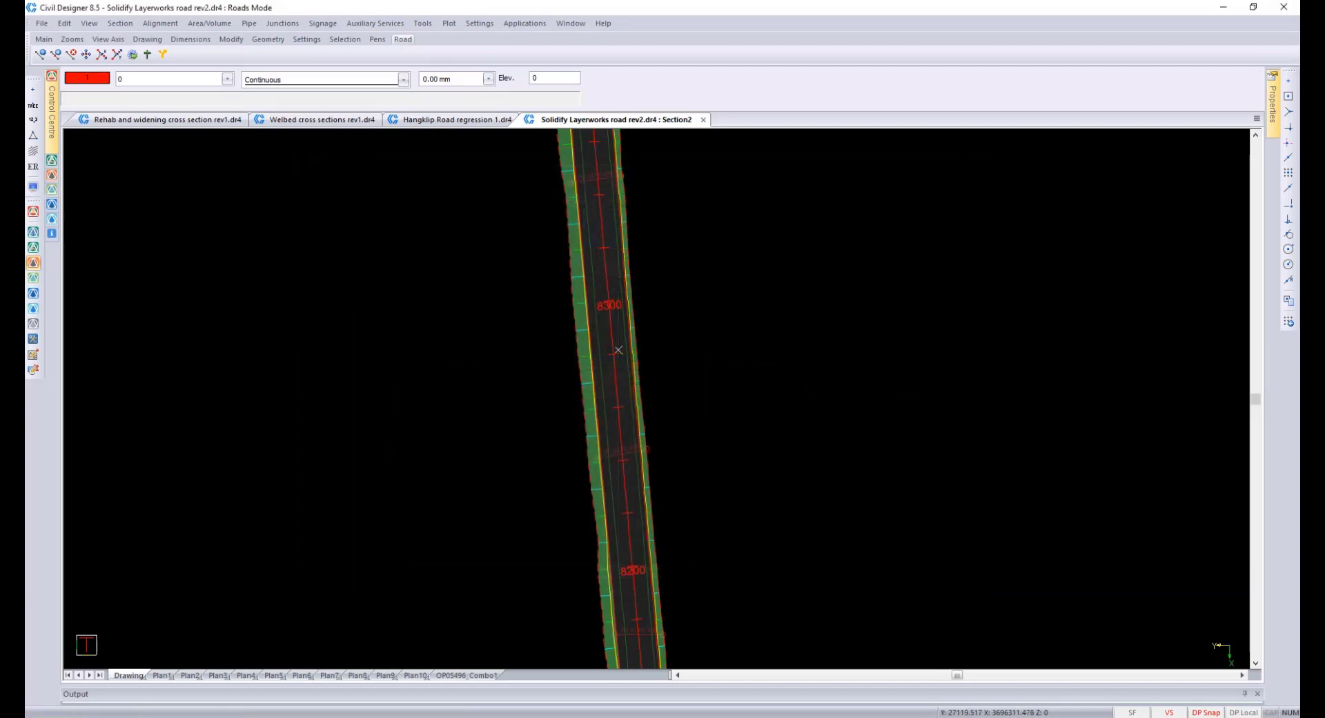
Step: Solidify the layerworks from chainage 7600.000 to 34231.846 into 150mm G1 onward, including batter points for all layerworks and intersecting both batters, with screen output
left_click(120, 23)
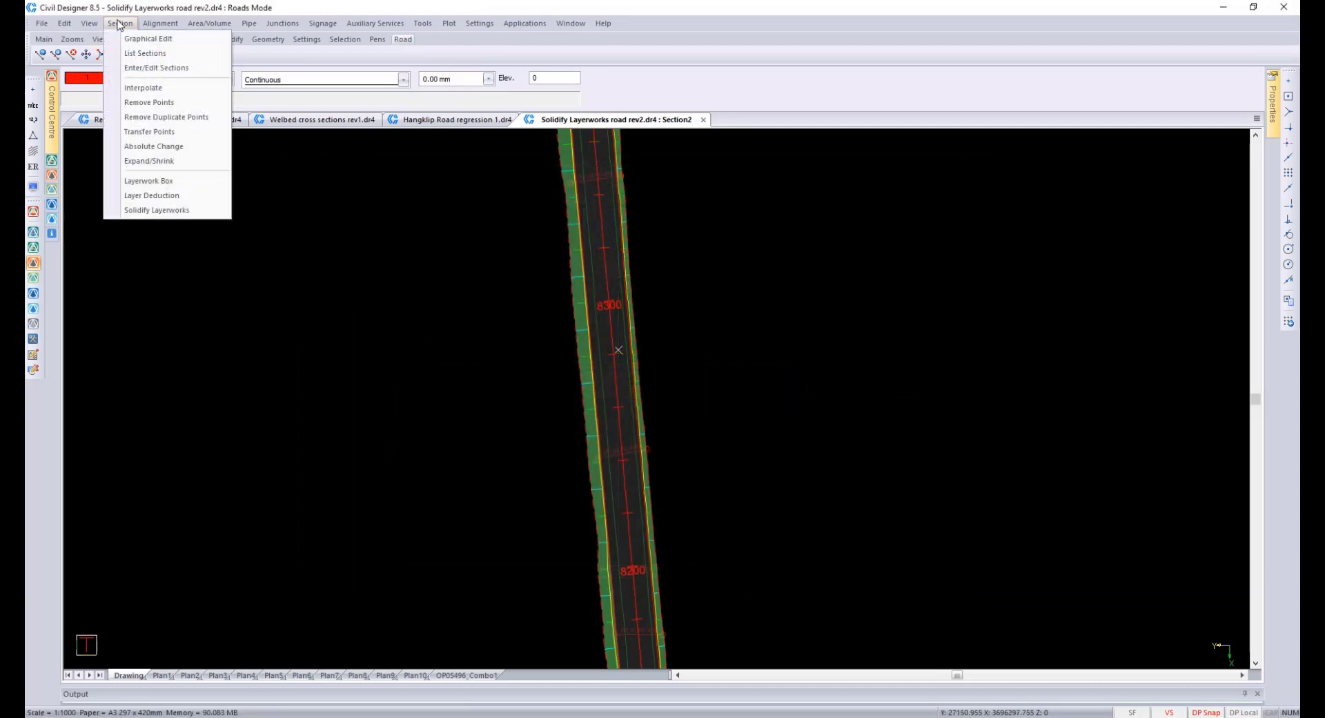
left_click(188, 210)
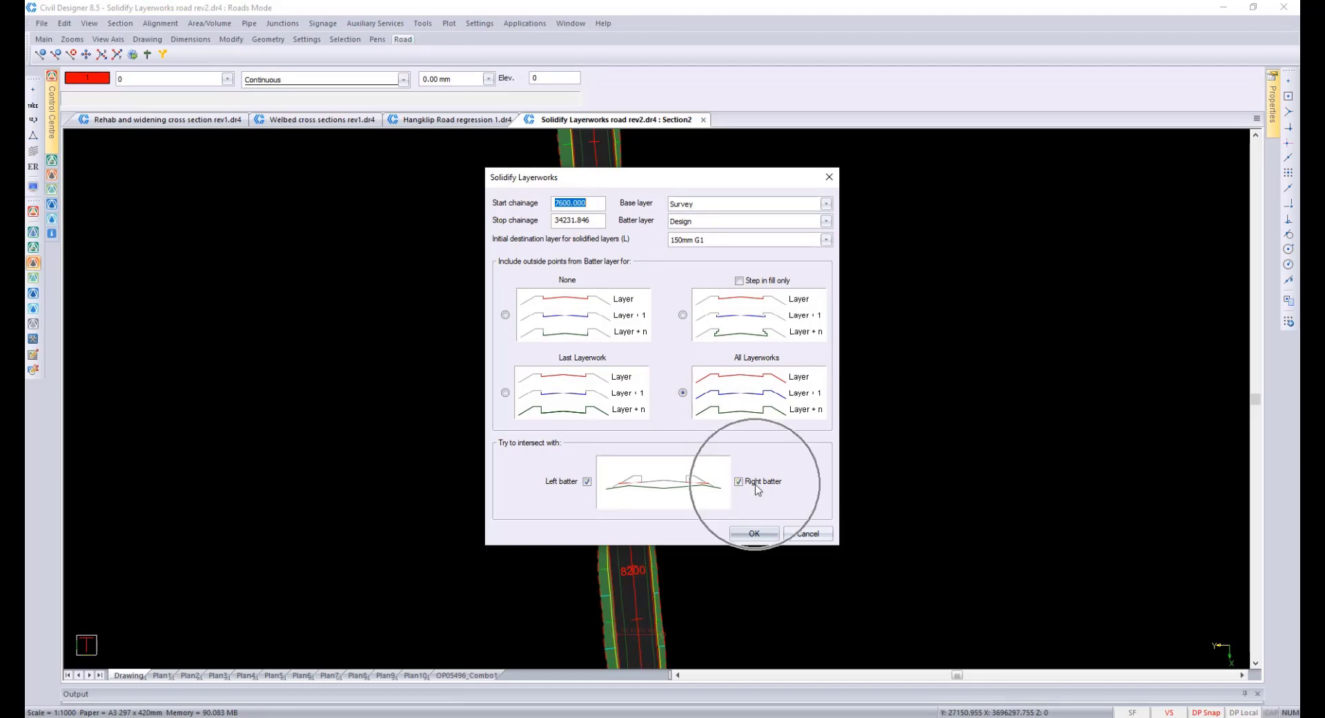
left_click(753, 535)
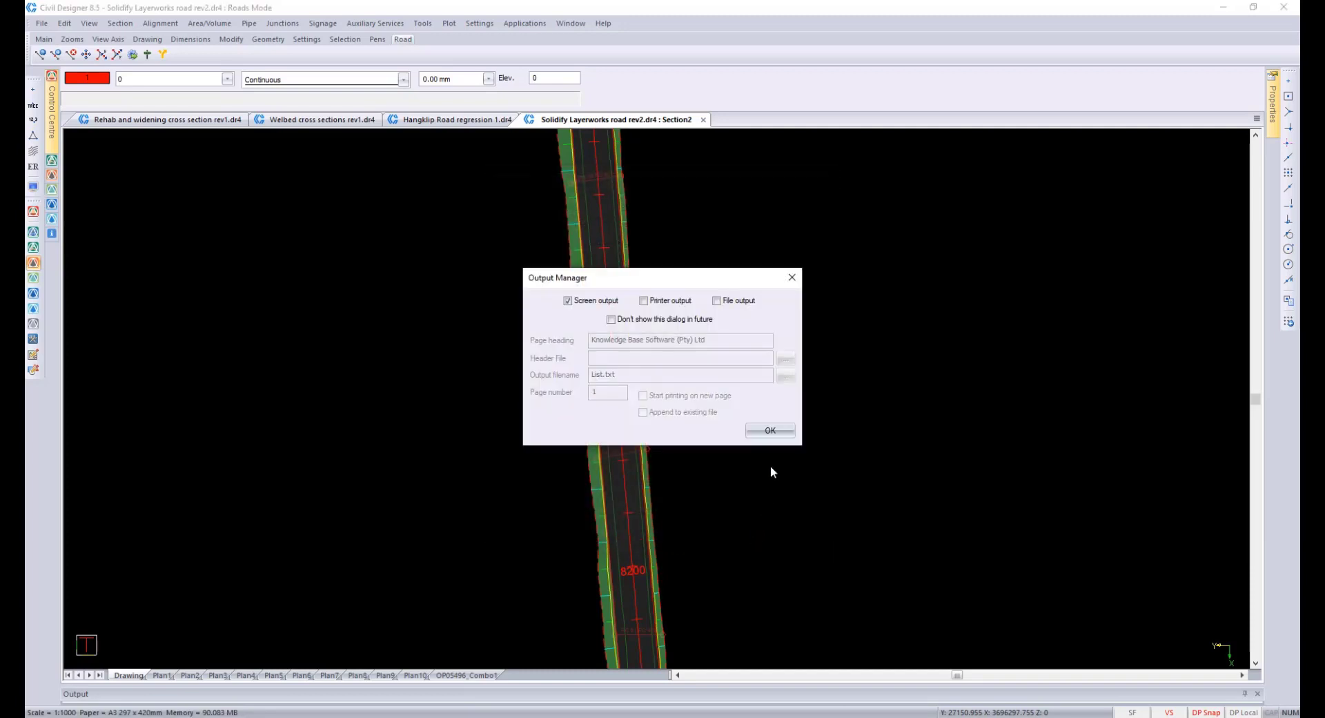
left_click(770, 431)
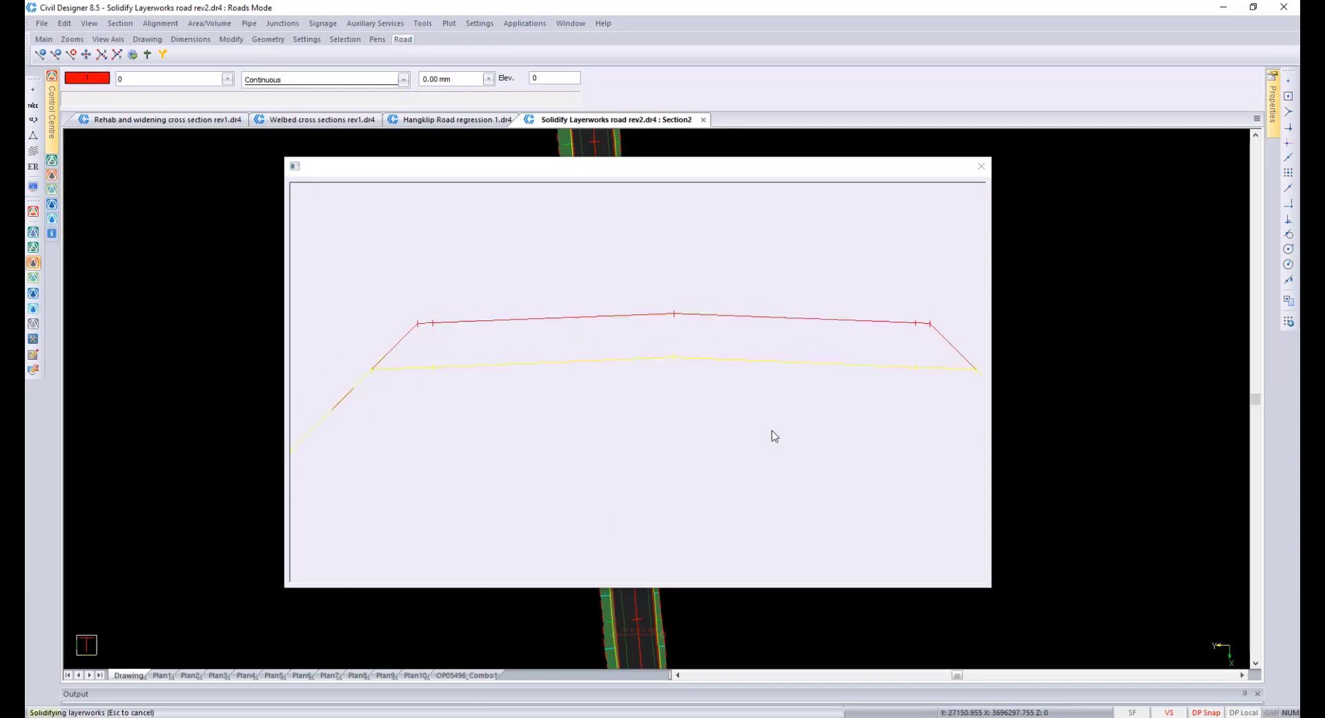
left_click(981, 166)
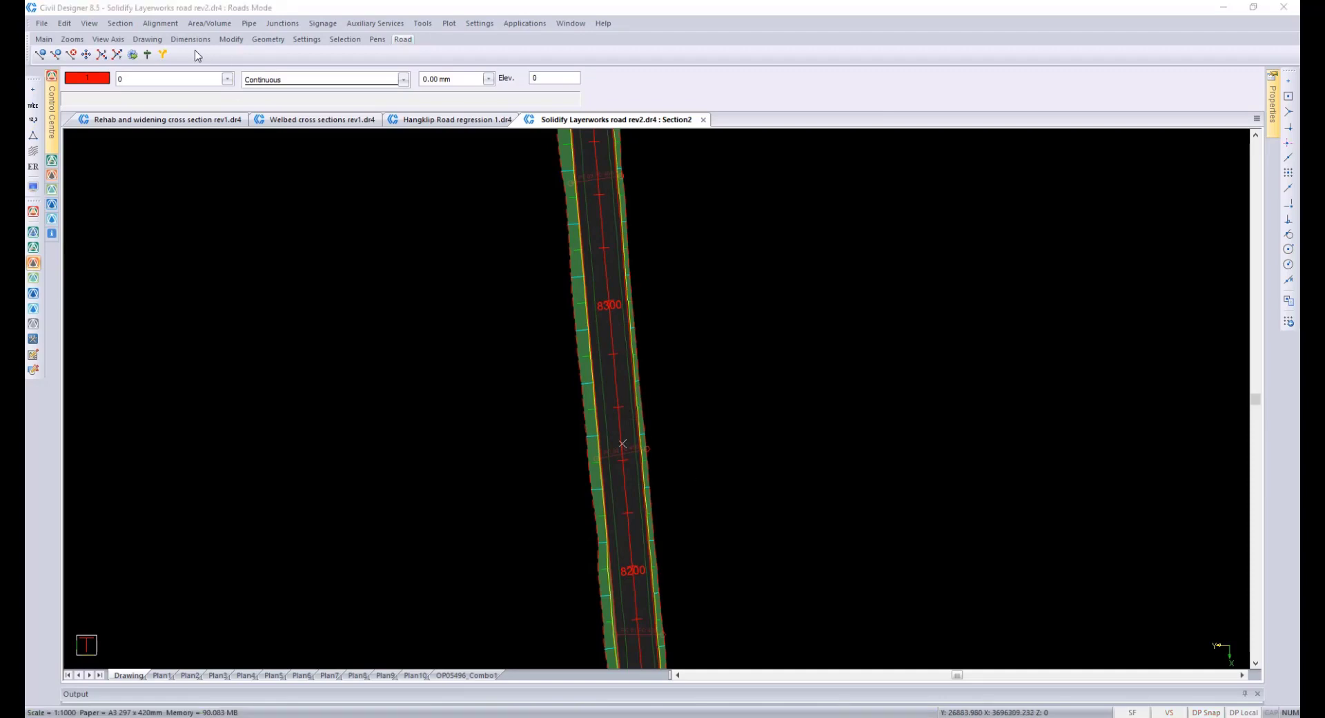
Step: Open the cross section at chainage 8300 and make the 150mm G1, 300mm C3, 150mm G7 and 150mm G9 section lines visible
left_click(119, 23)
left_click(131, 39)
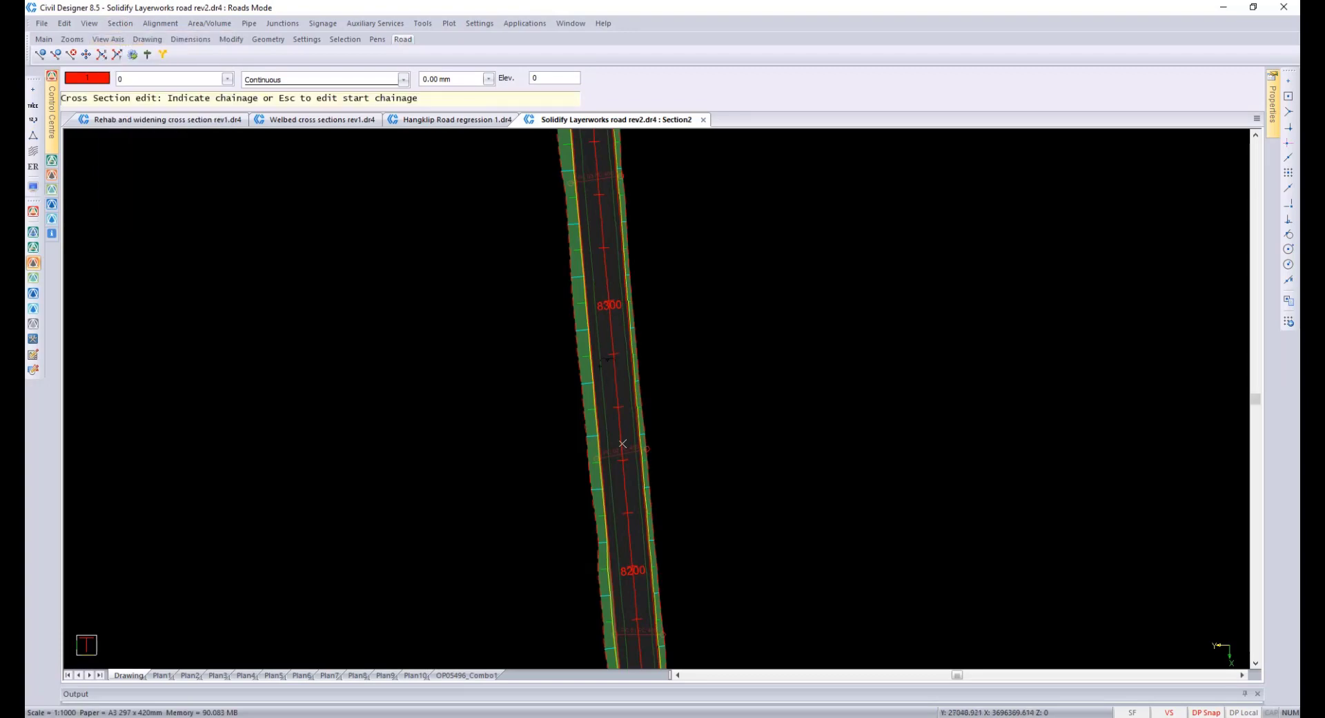
left_click(623, 443)
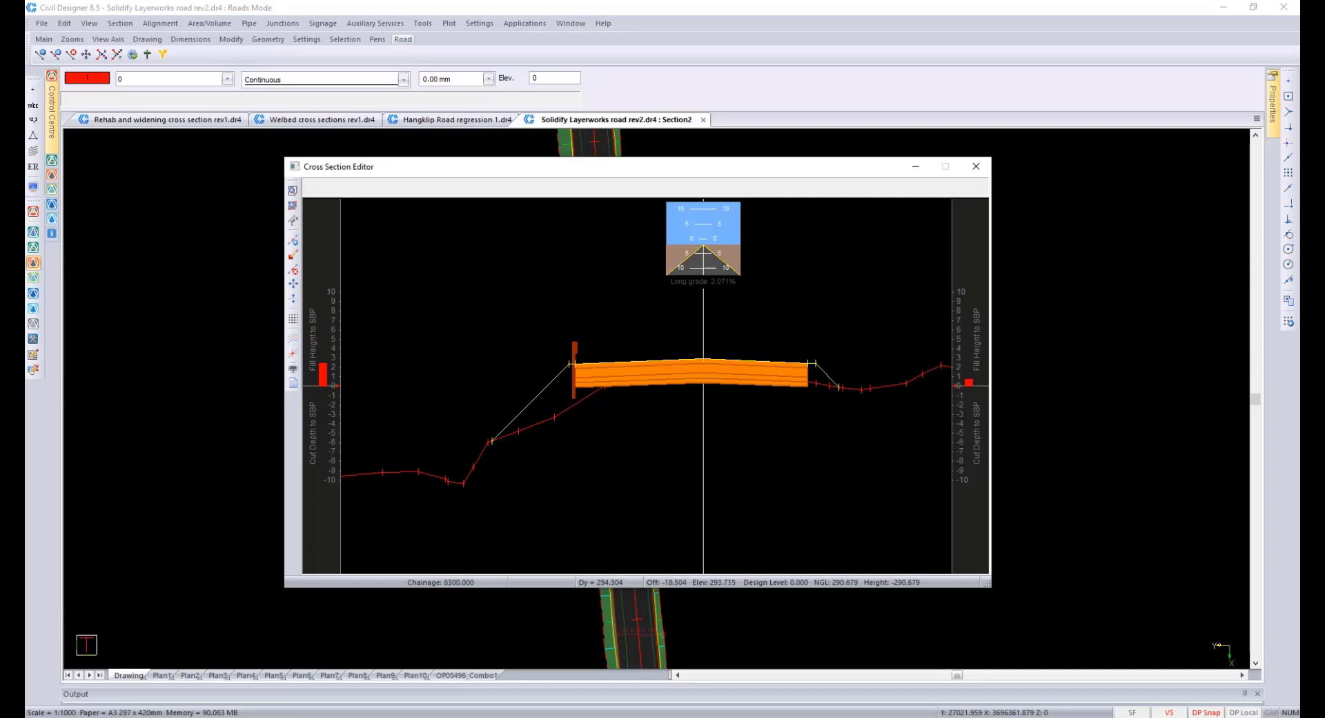
left_click(293, 339)
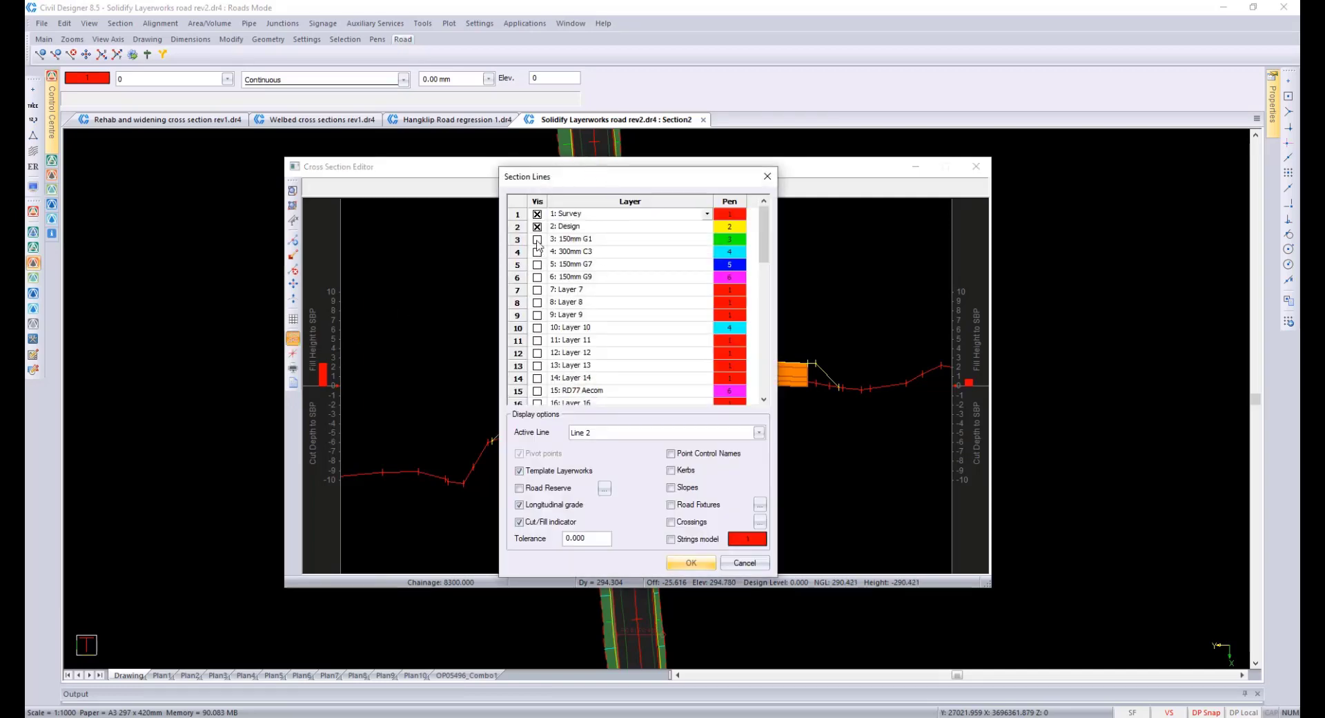
left_click(537, 239)
left_click(537, 252)
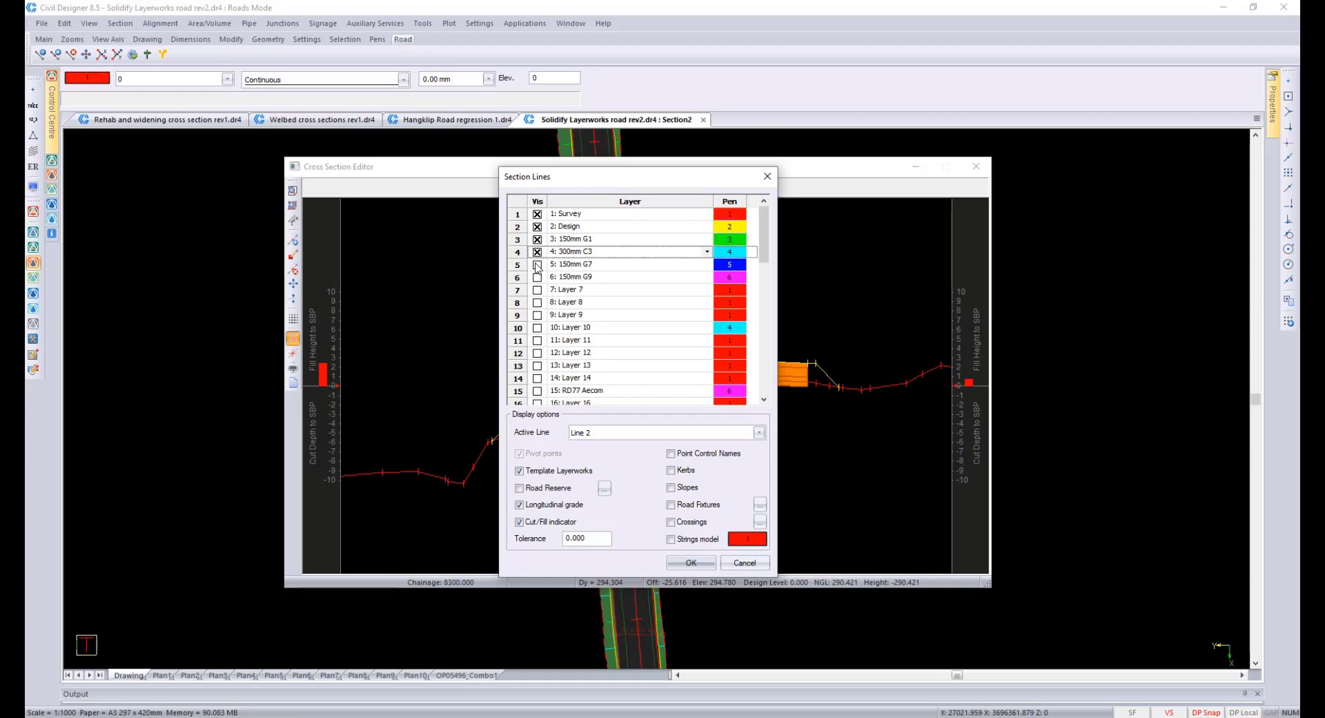
left_click(537, 264)
left_click(538, 277)
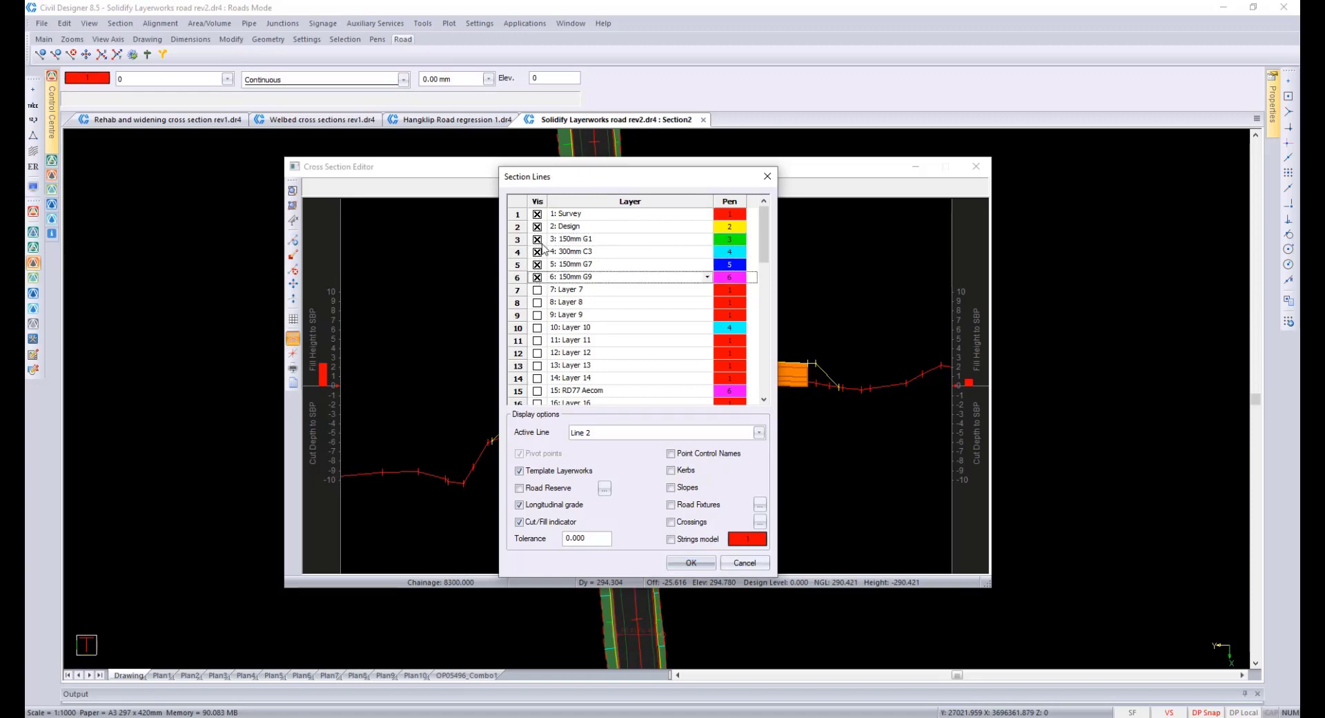
left_click(691, 562)
Step: Inspect the solidified layer edges against the template box and turn off the Template Layerworks display
scroll(648, 390, "up", 5)
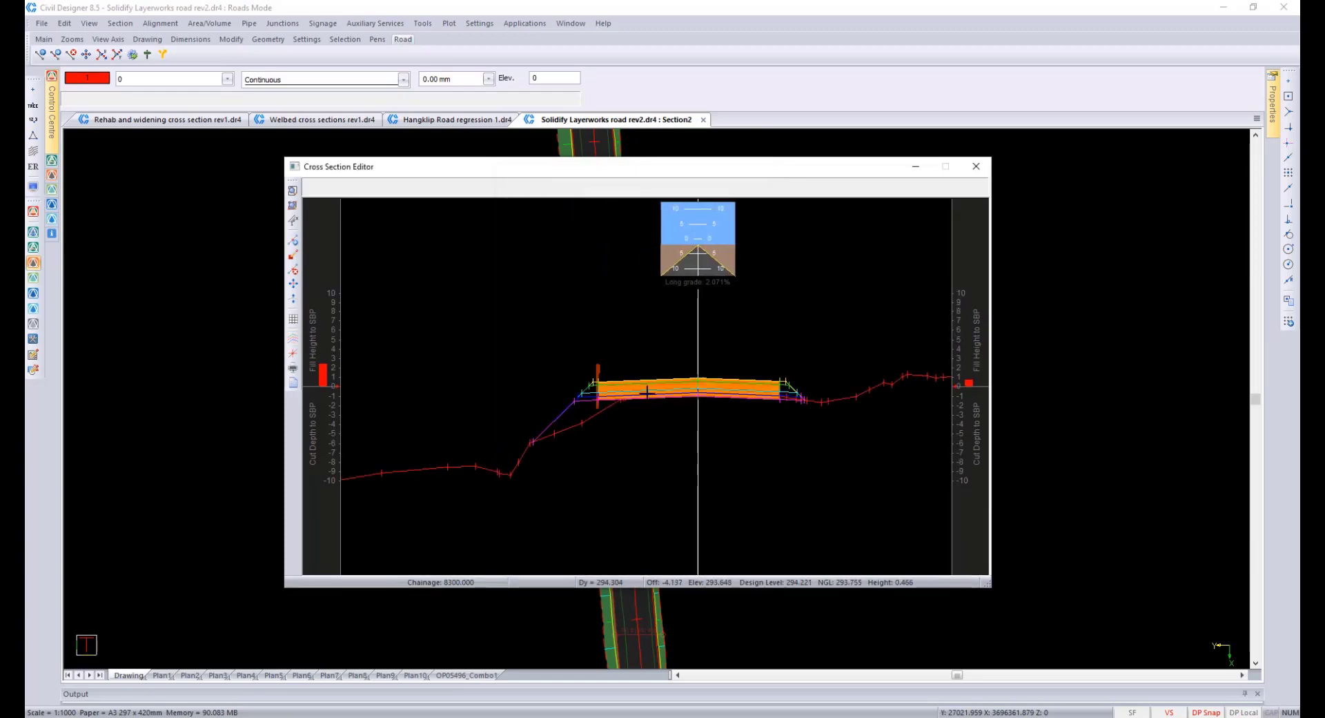
middle_click_drag(648, 390, 609, 415)
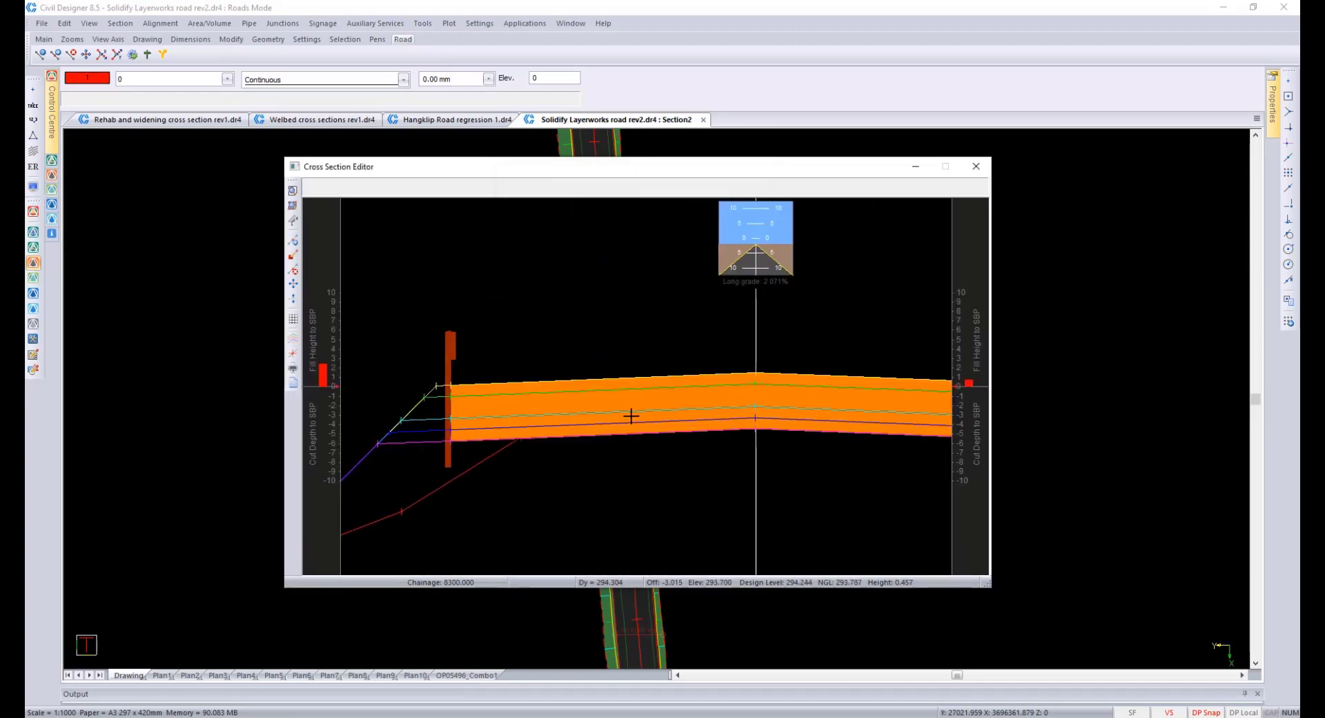
middle_click_drag(485, 431, 618, 425)
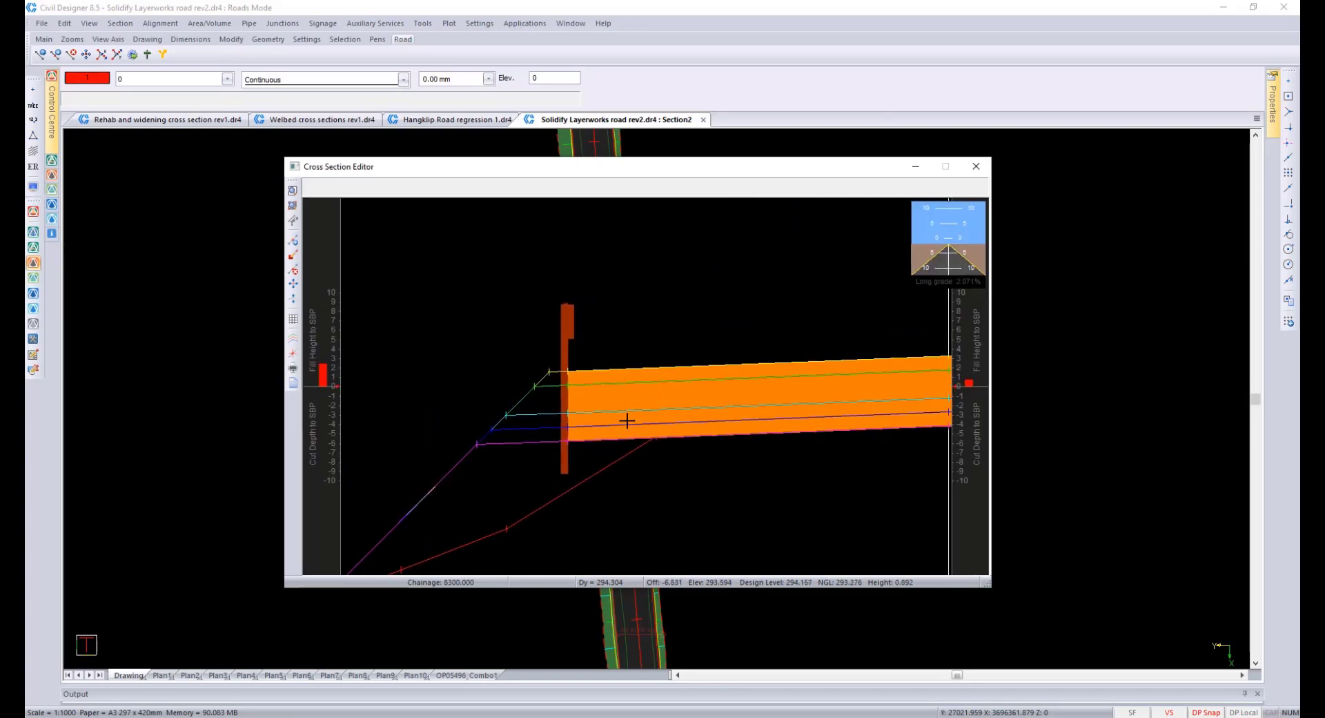
left_click(567, 384)
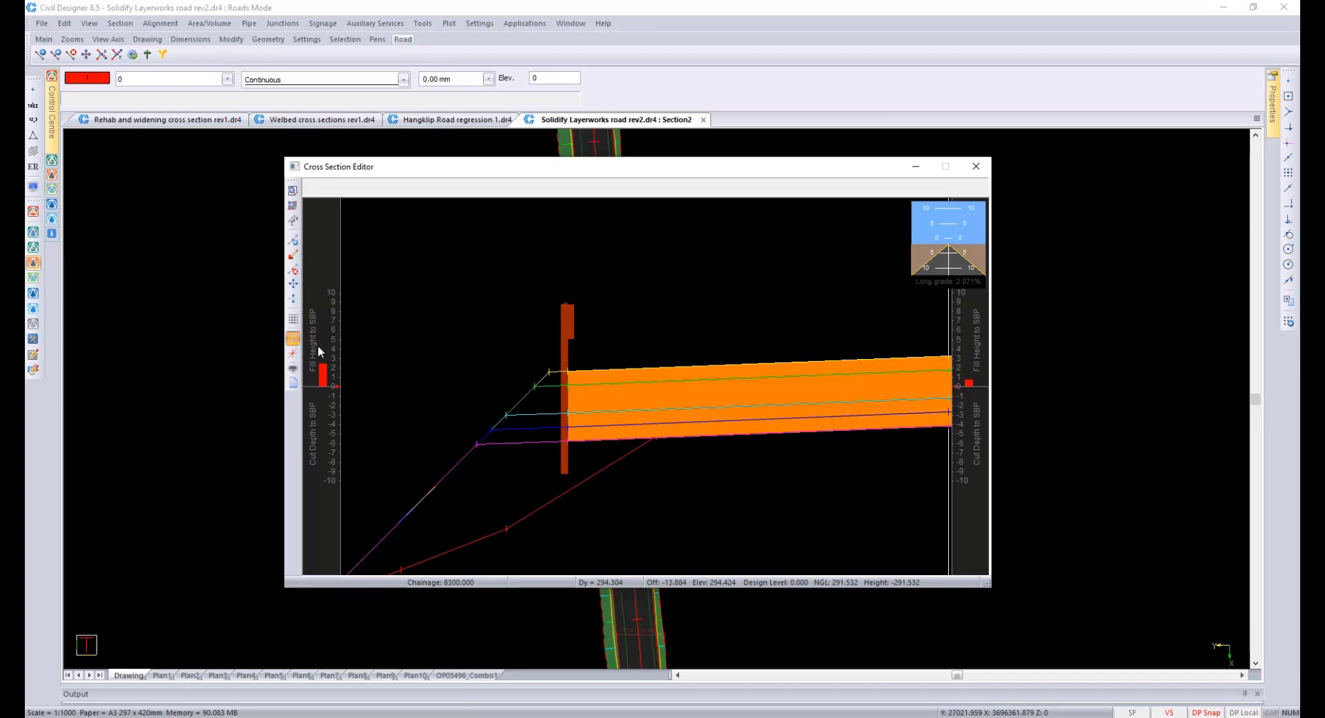
left_click(293, 339)
left_click(529, 472)
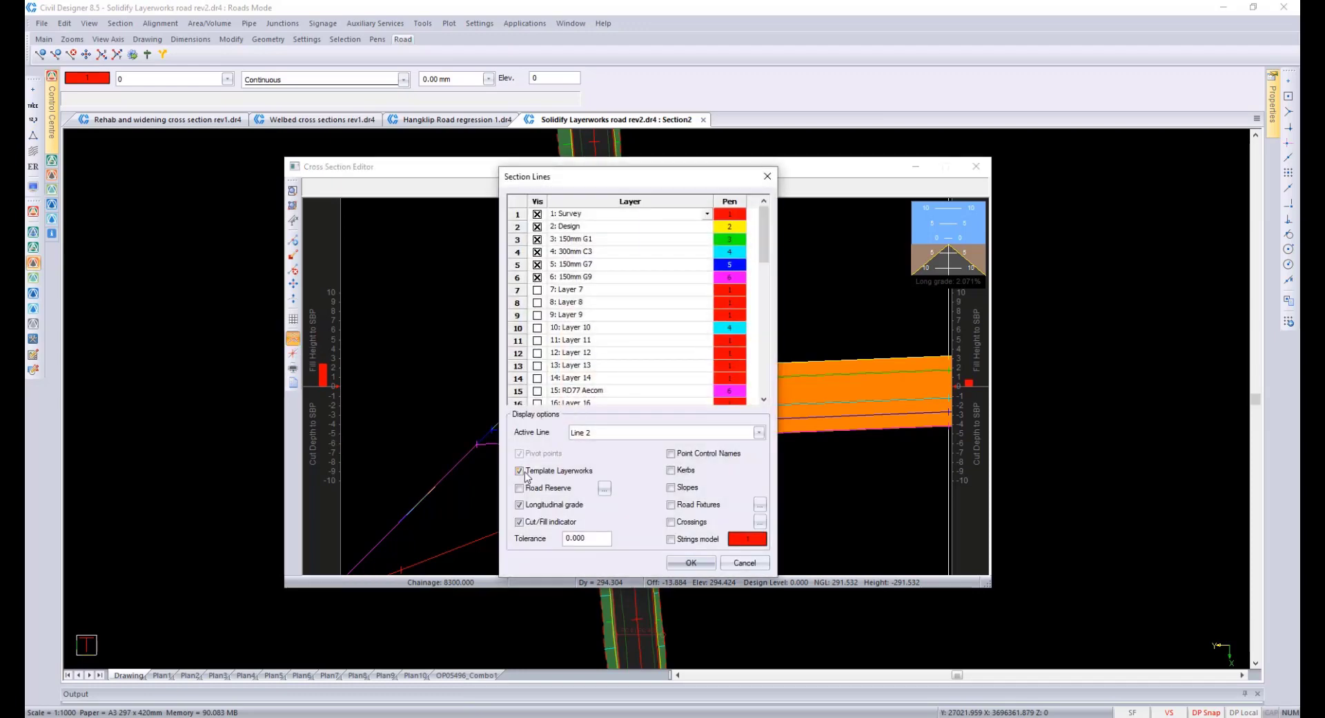
left_click(688, 561)
Step: Examine where the solidified layer lines meet the batter at chainage 8300 and close the Cross Section Editor
scroll(585, 376, "up", 5)
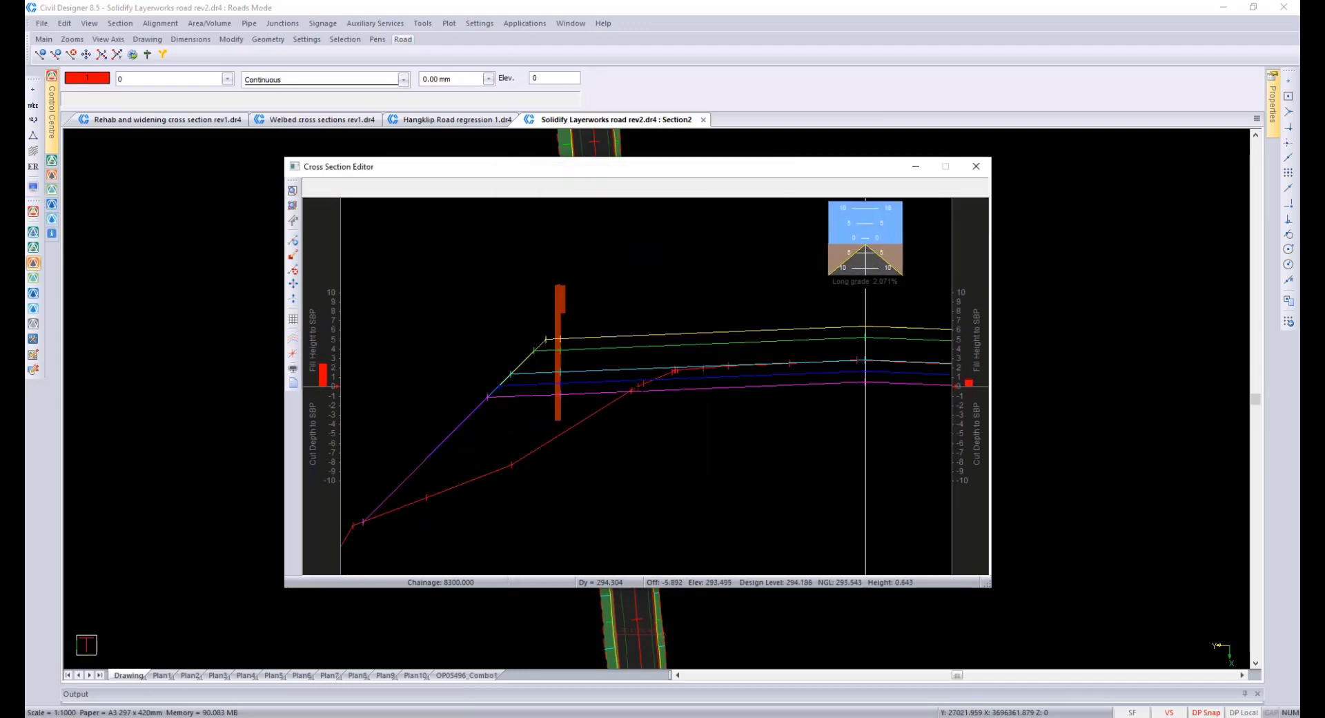
middle_click_drag(641, 404, 736, 403)
scroll(588, 462, "up", 1)
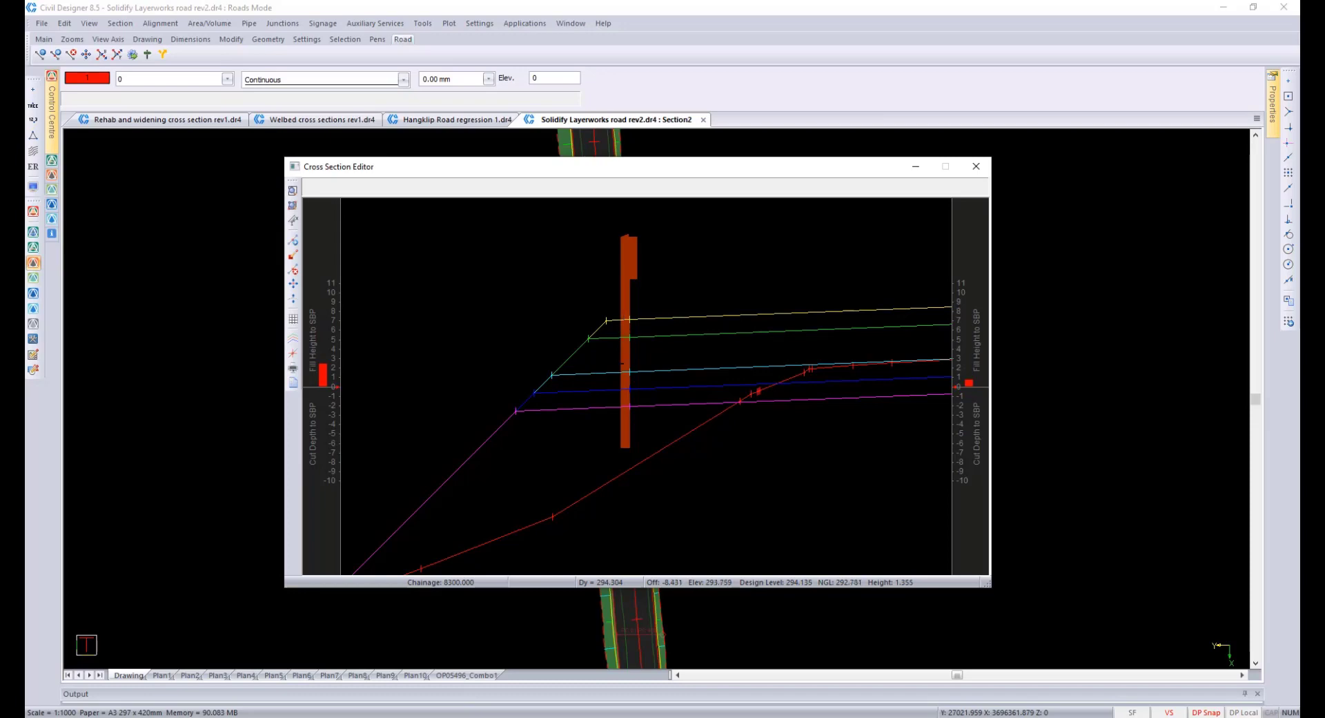
middle_click_drag(675, 366, 625, 372)
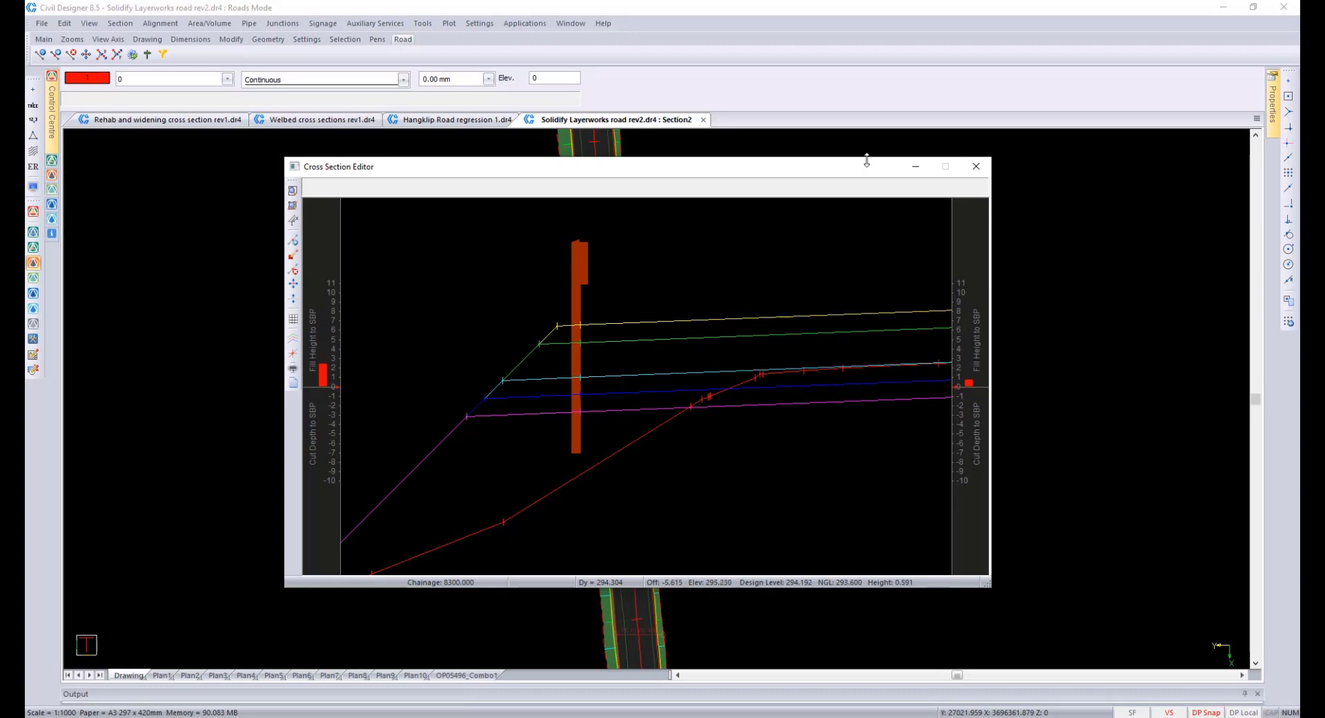
left_click(976, 167)
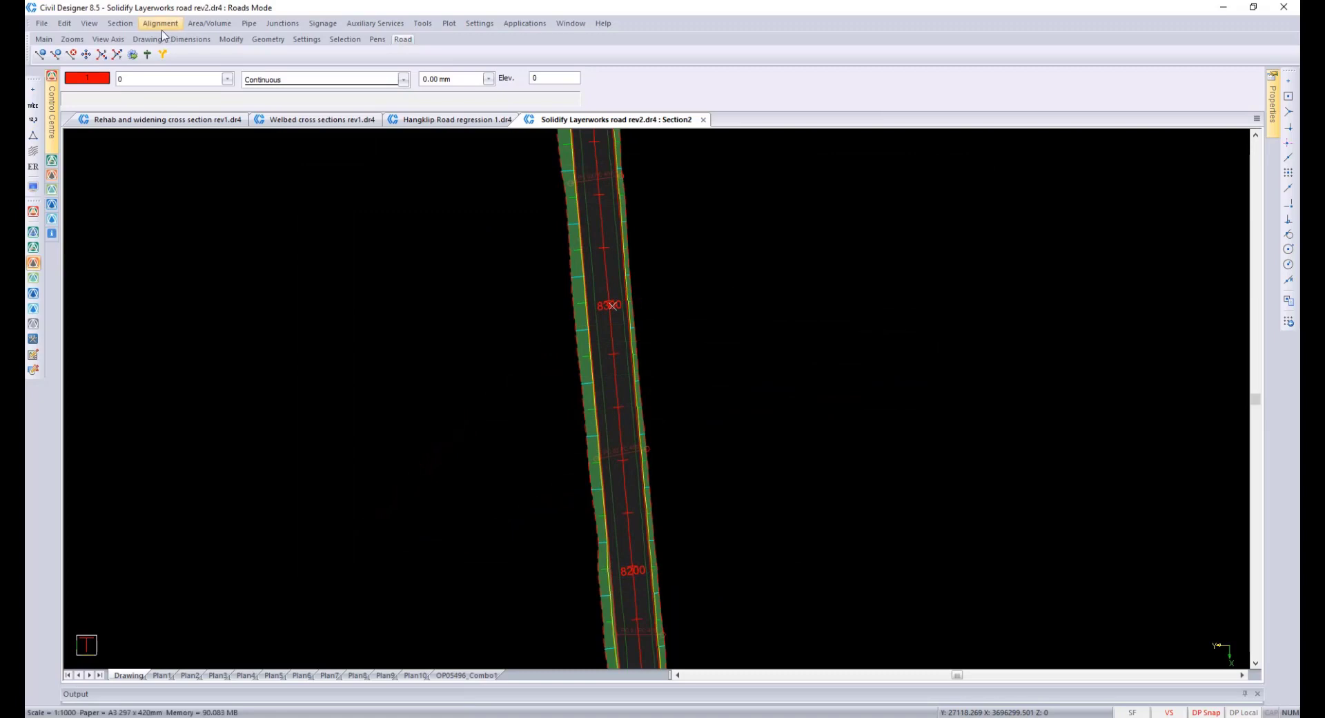
Step: Calculate the masshaul volume from chainage 7600.000 to 34231.846 between existing ground layer 150mm G7 and cross section layer 150mm G9, with screen output
left_click(204, 24)
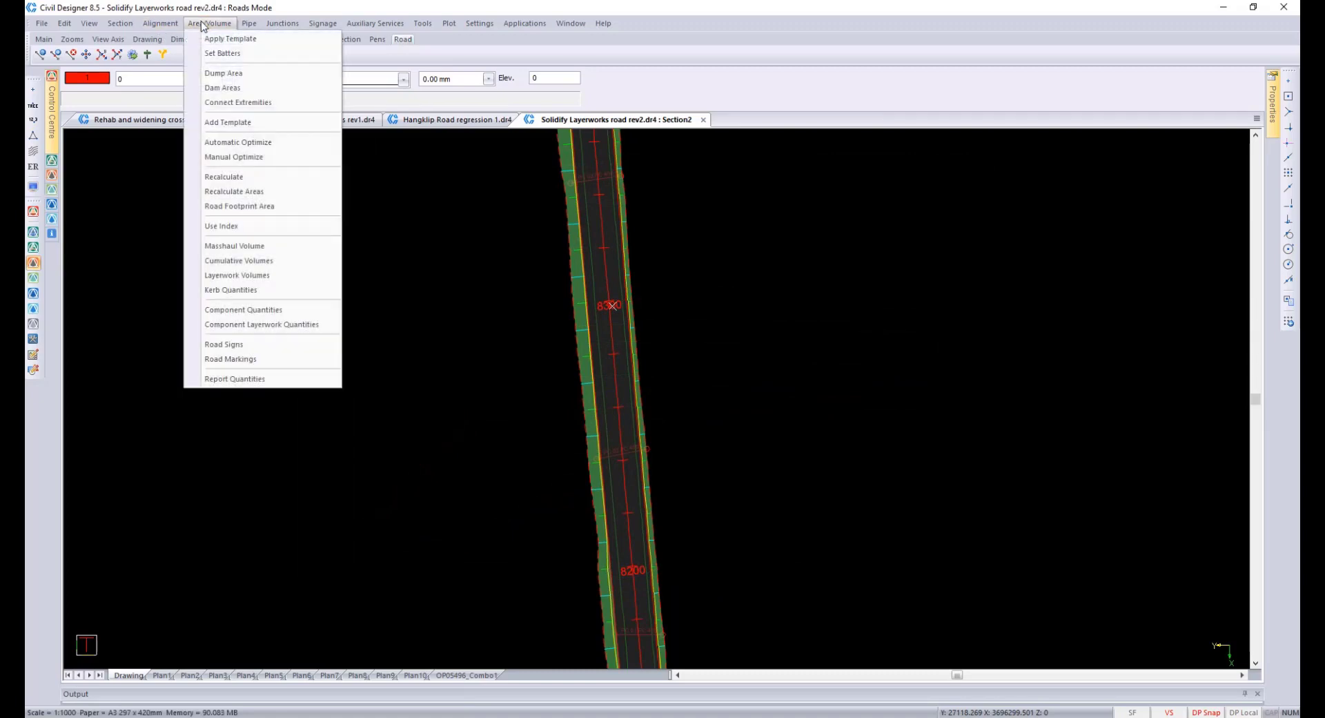
left_click(287, 247)
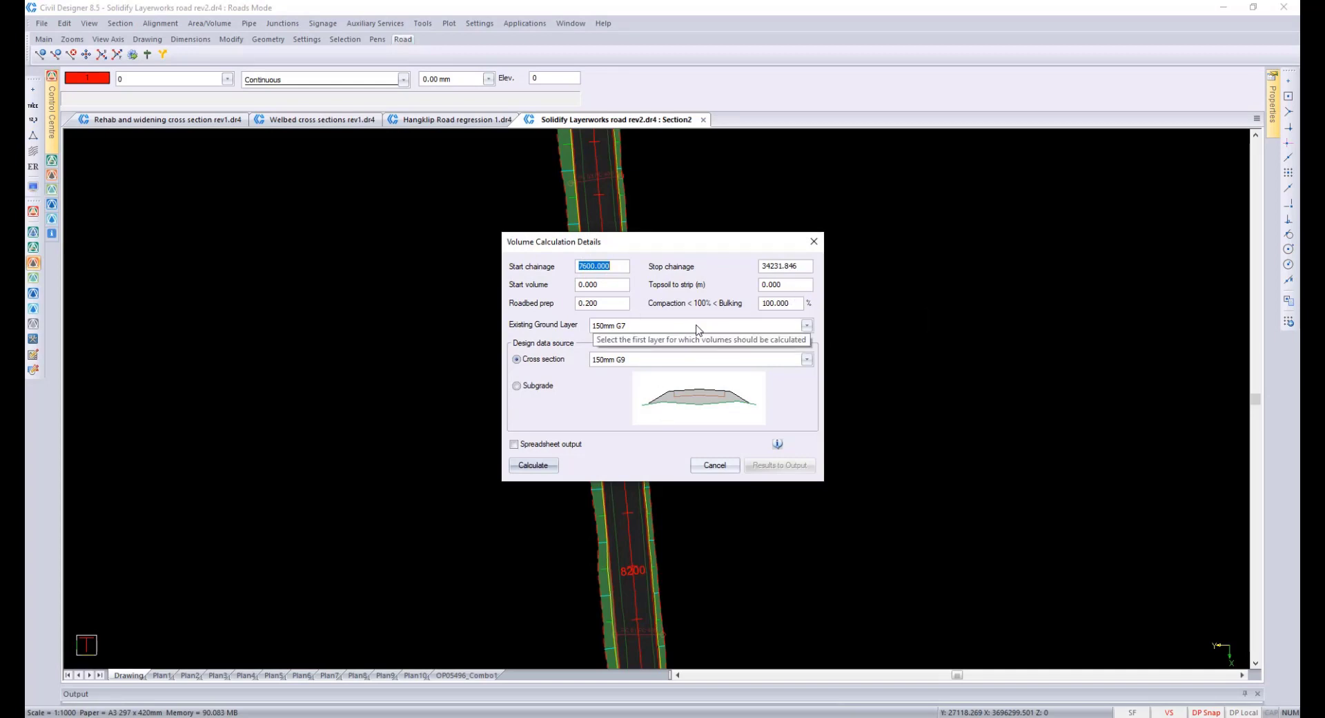
left_click(806, 326)
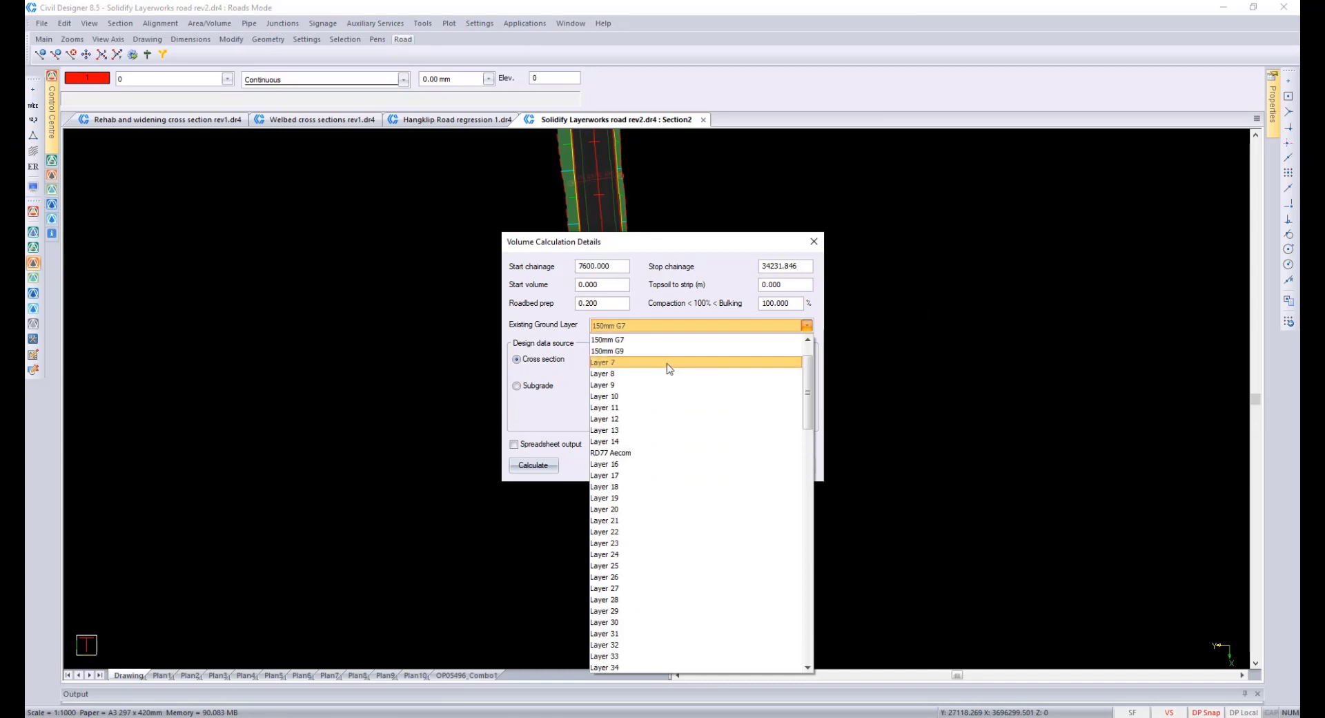
left_click(652, 338)
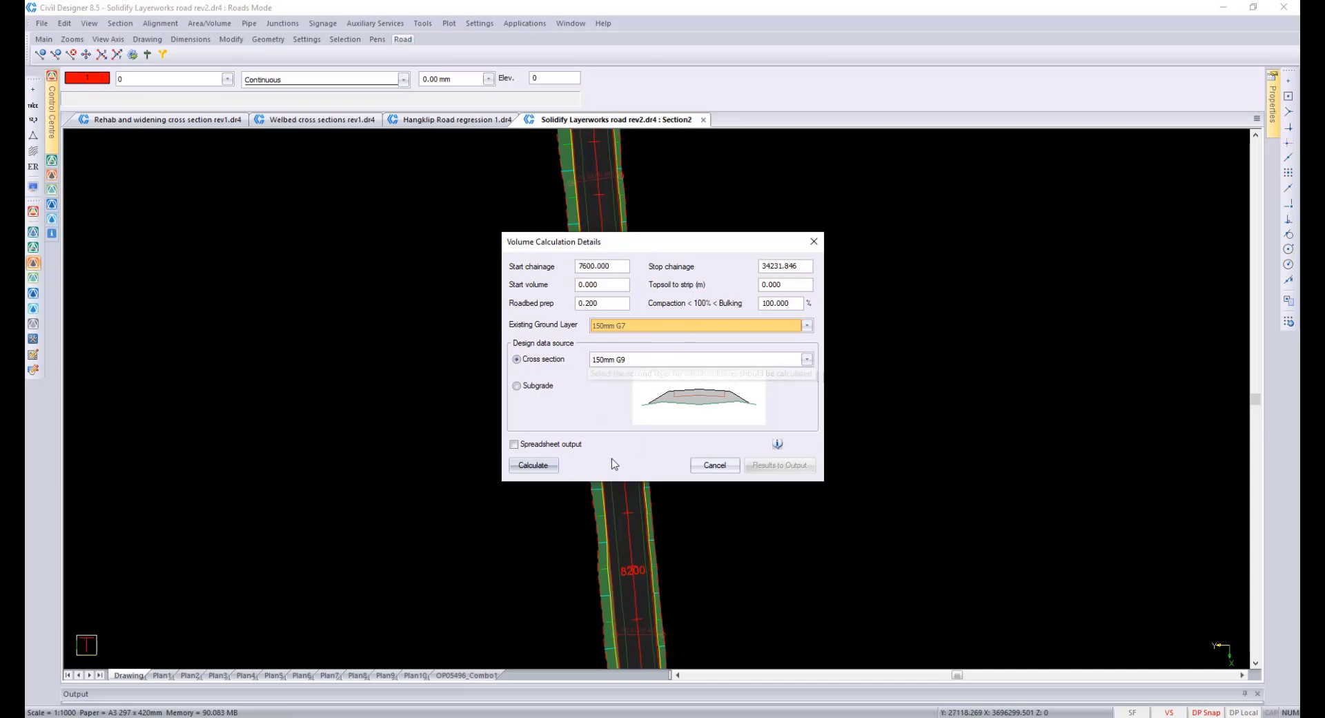
left_click(536, 464)
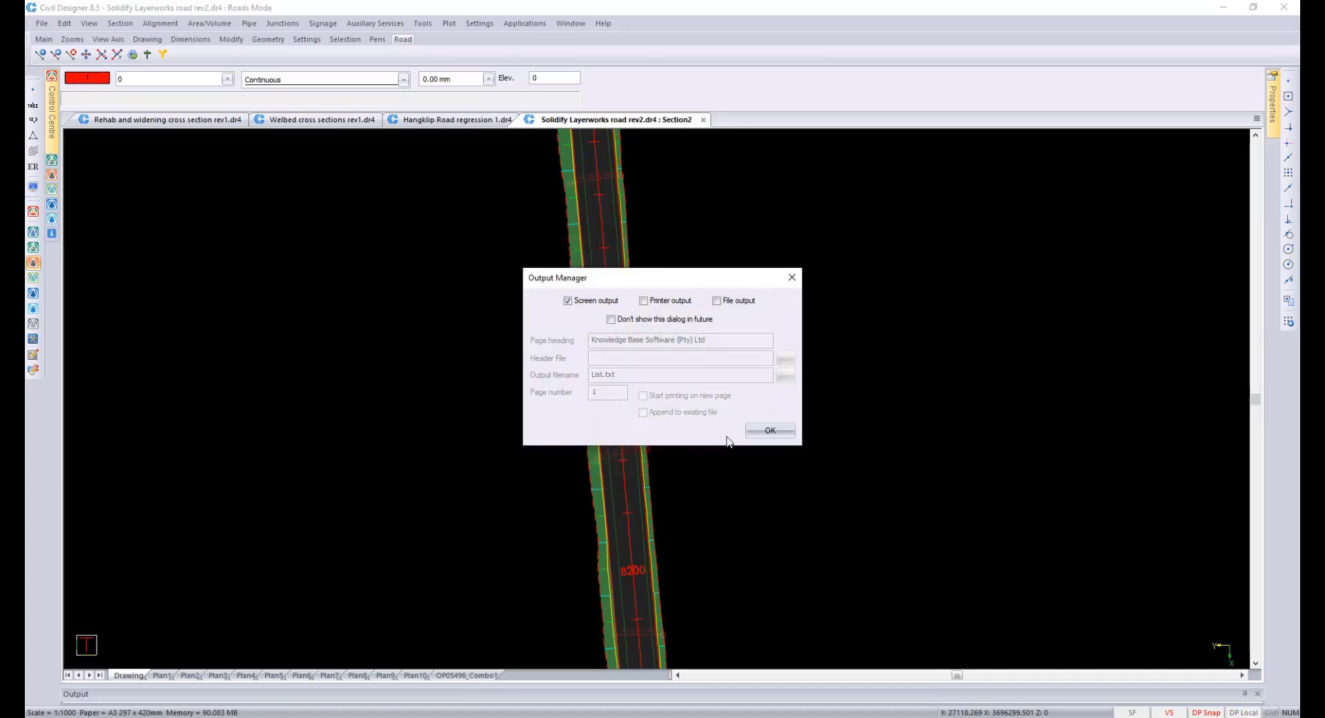
left_click(754, 429)
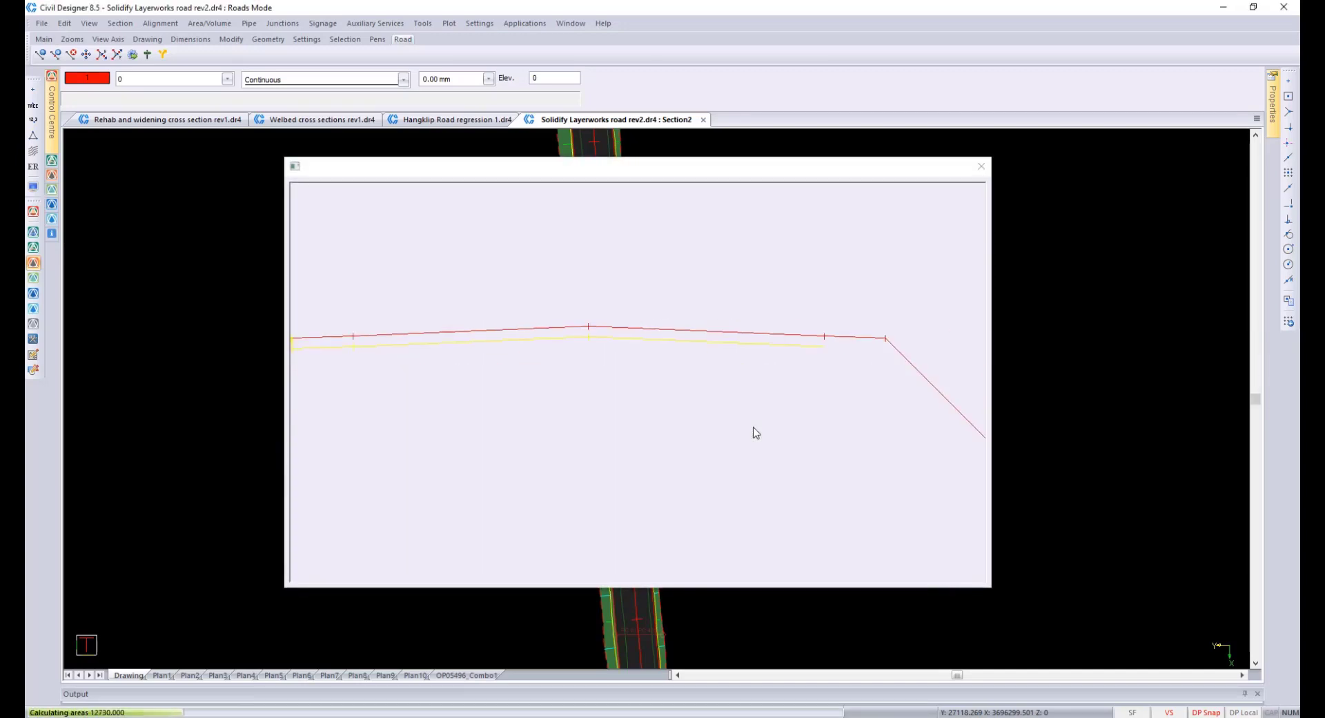
left_click(981, 166)
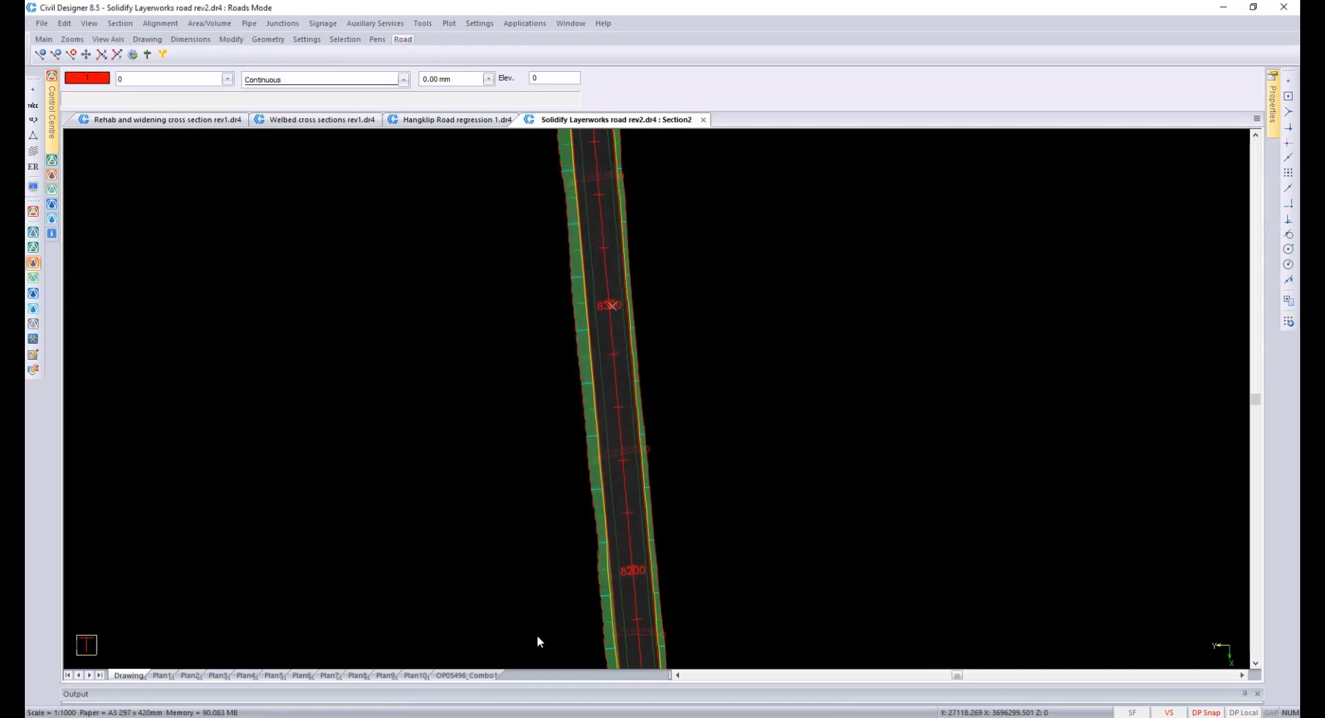
Step: Send the volume calculation results to the screen output and enlarge the output area to show the volume report
left_click(772, 435)
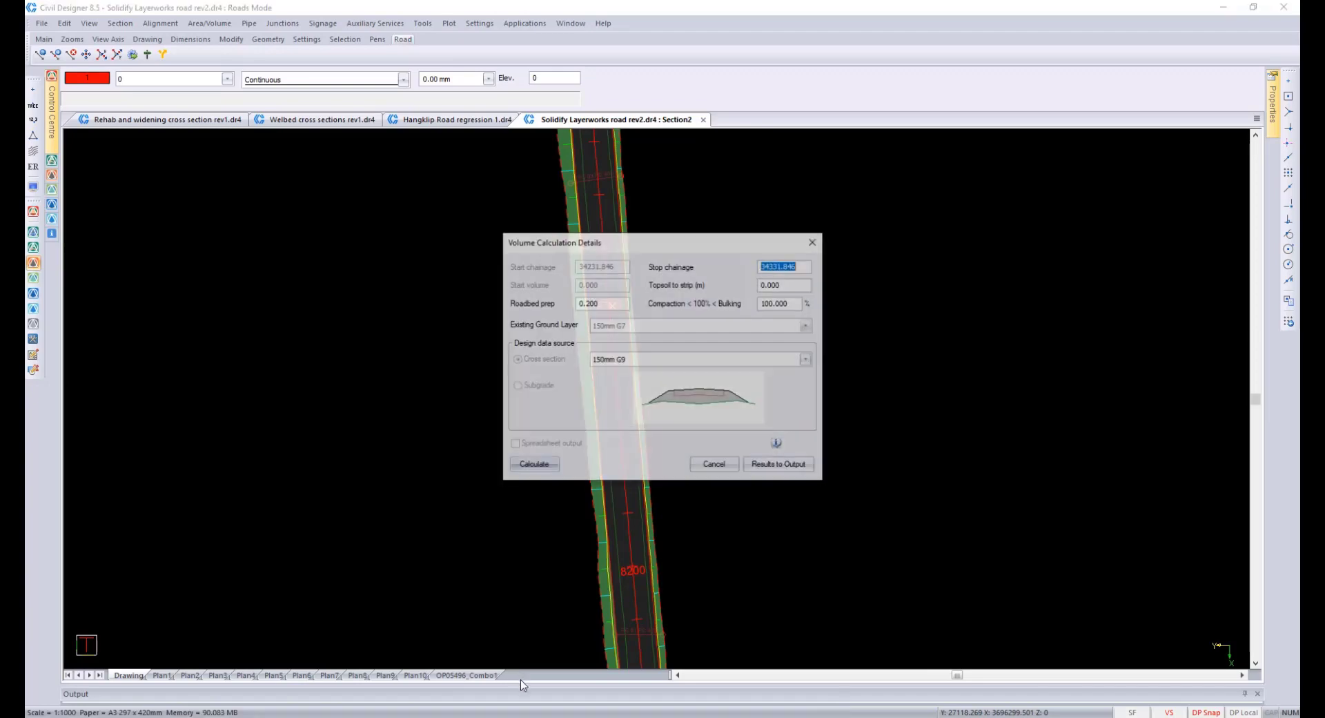
left_click(774, 463)
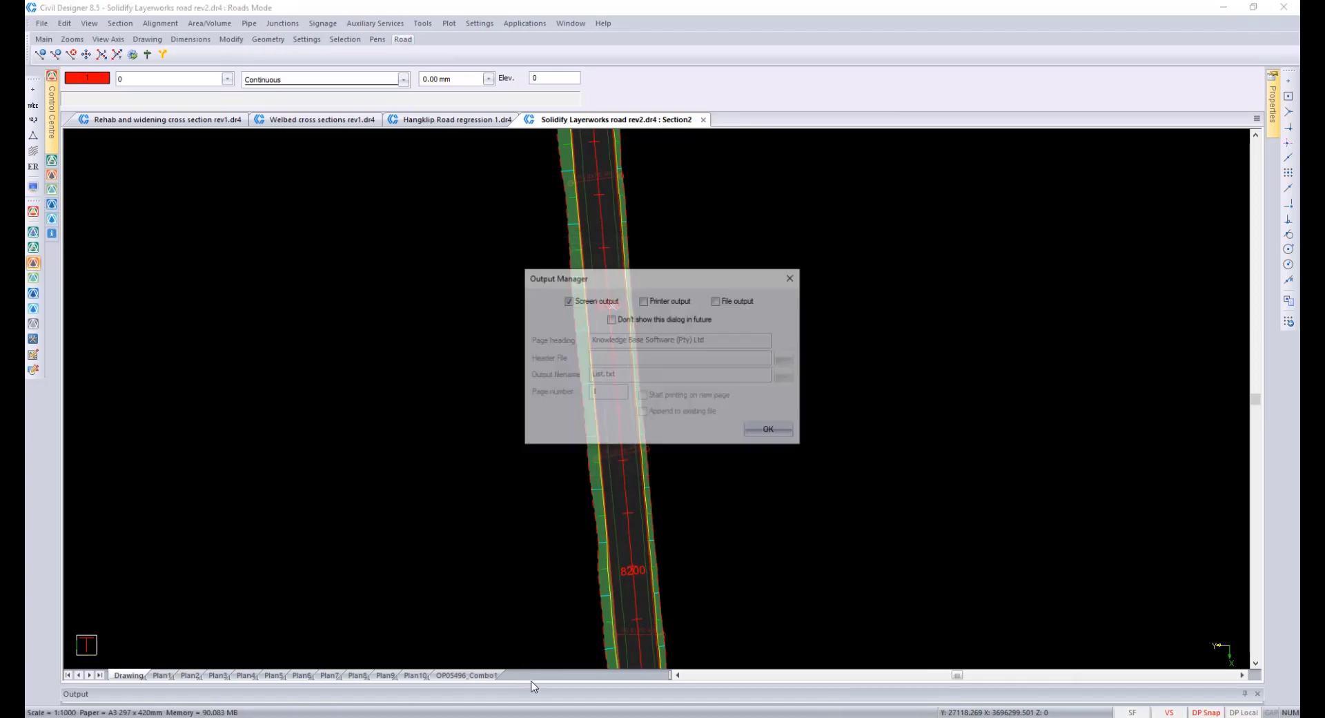
left_click(762, 431)
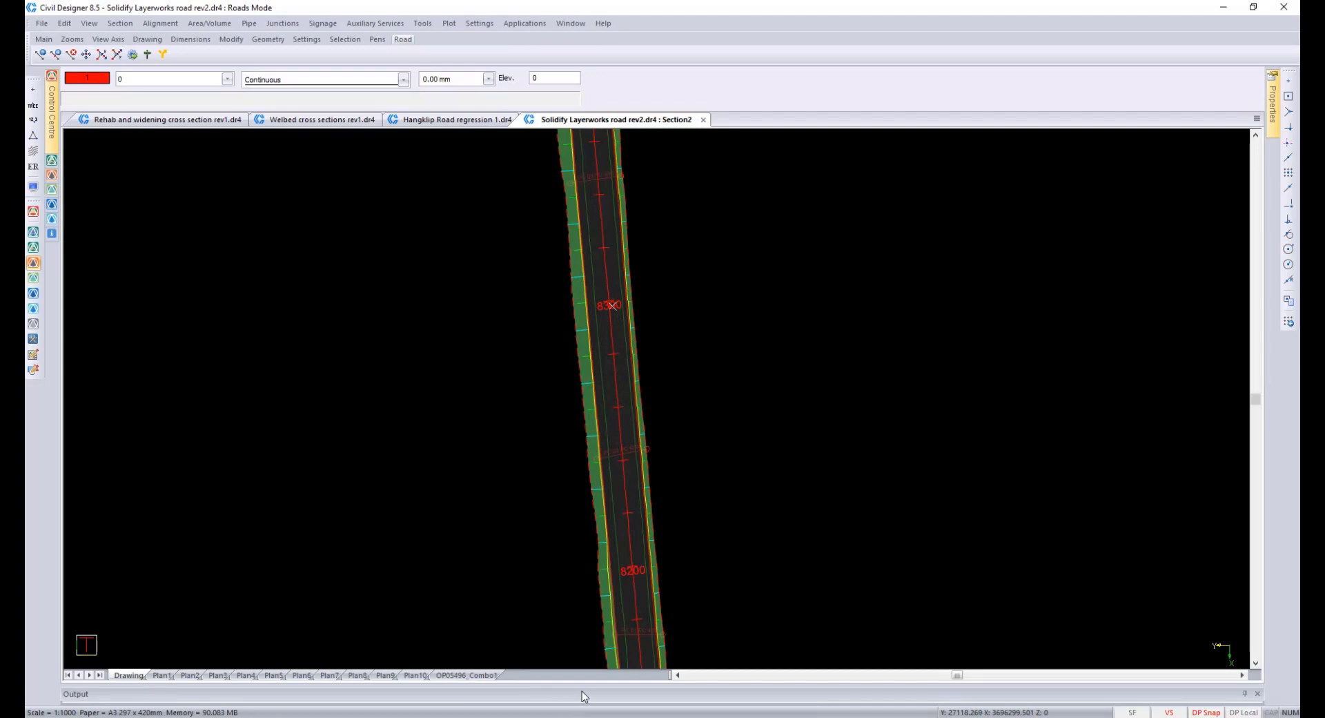
left_click_drag(584, 685, 605, 540)
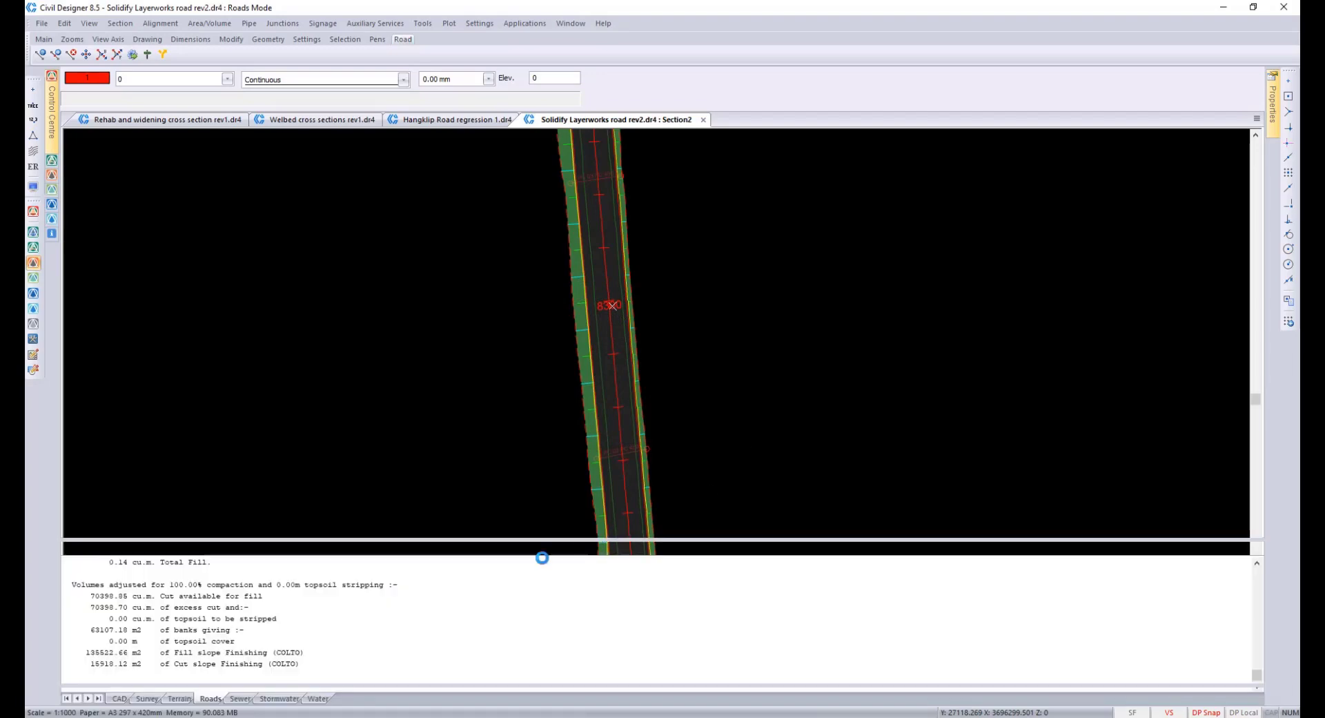